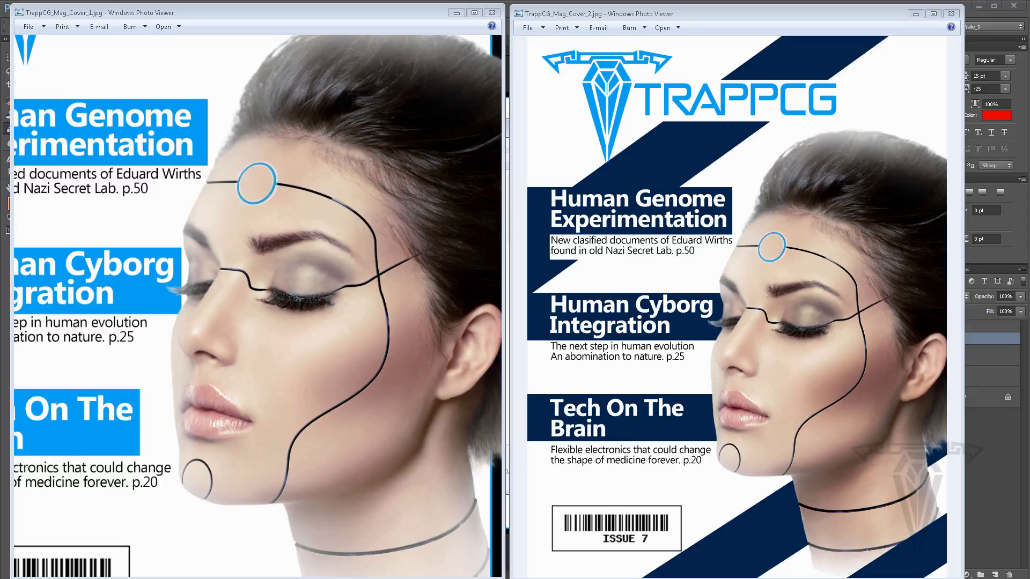
click(165, 578)
drag(166, 574, 165, 578)
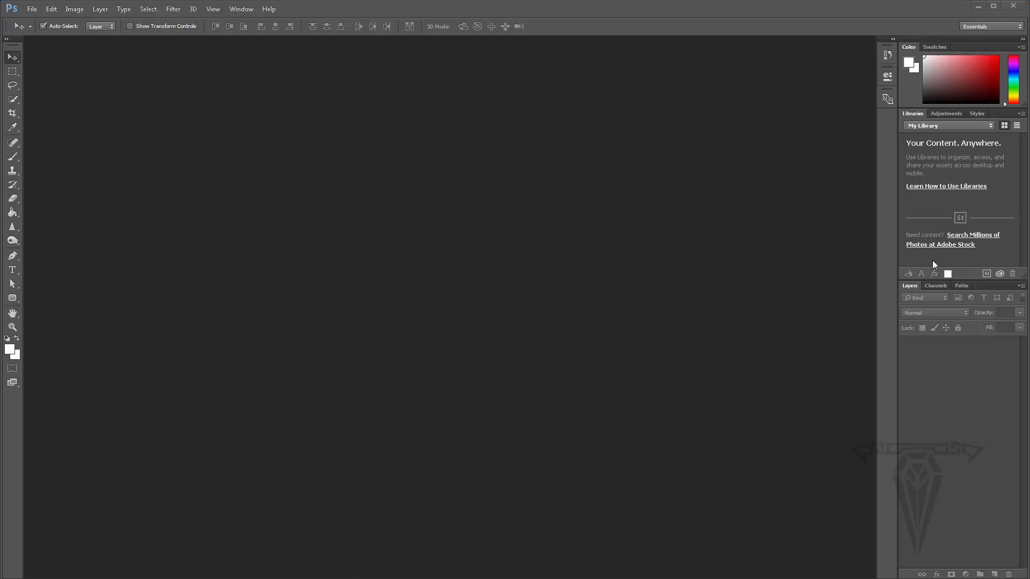
click(241, 9)
mouse_move(252, 33)
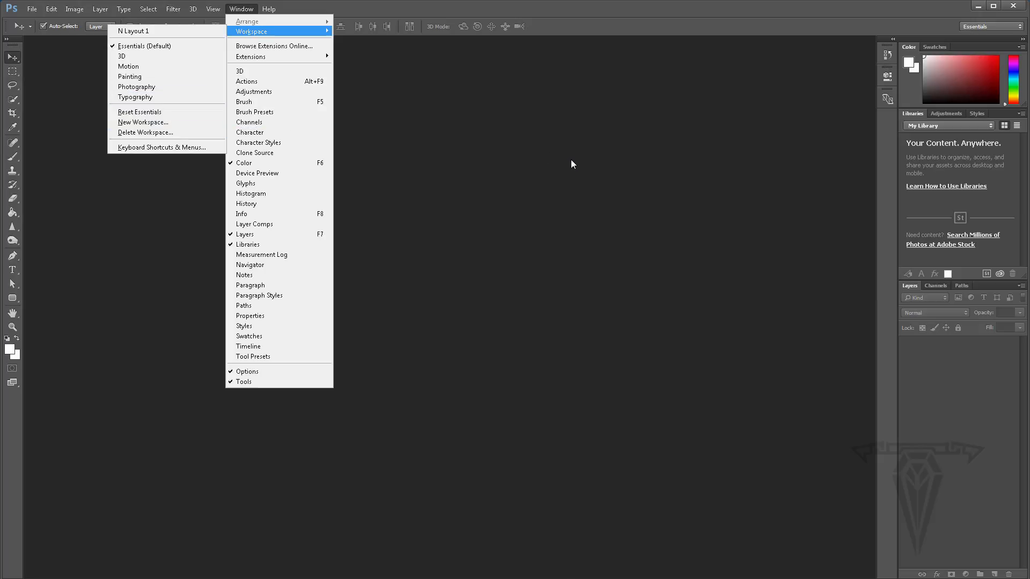
click(564, 225)
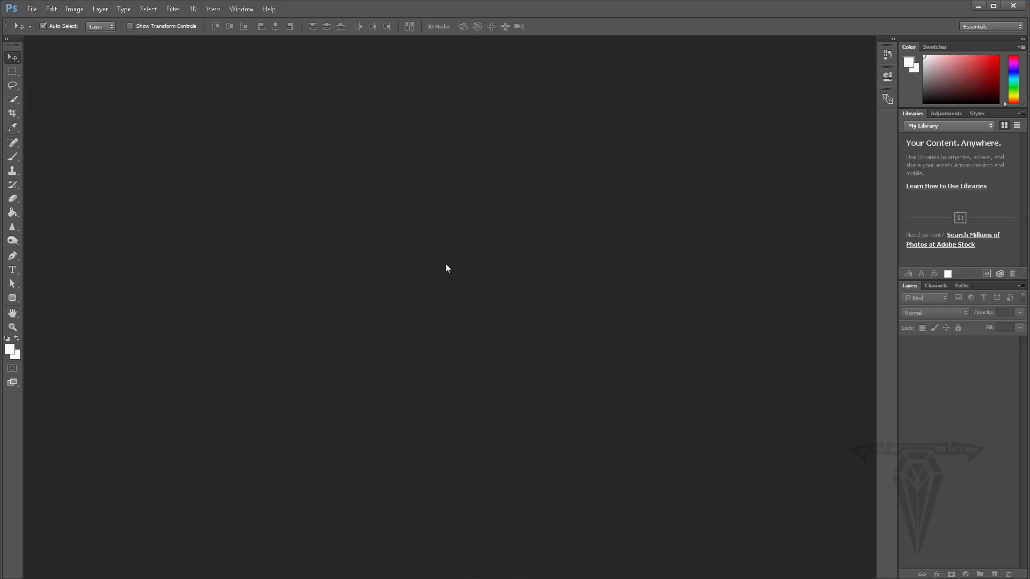
- Save a new workspace named Nate_1
click(241, 9)
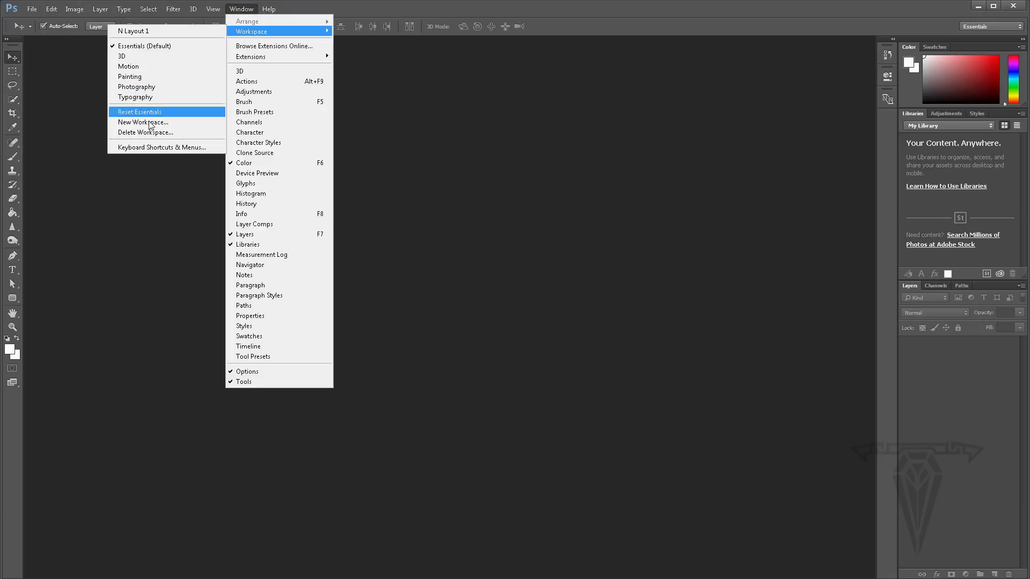
click(170, 123)
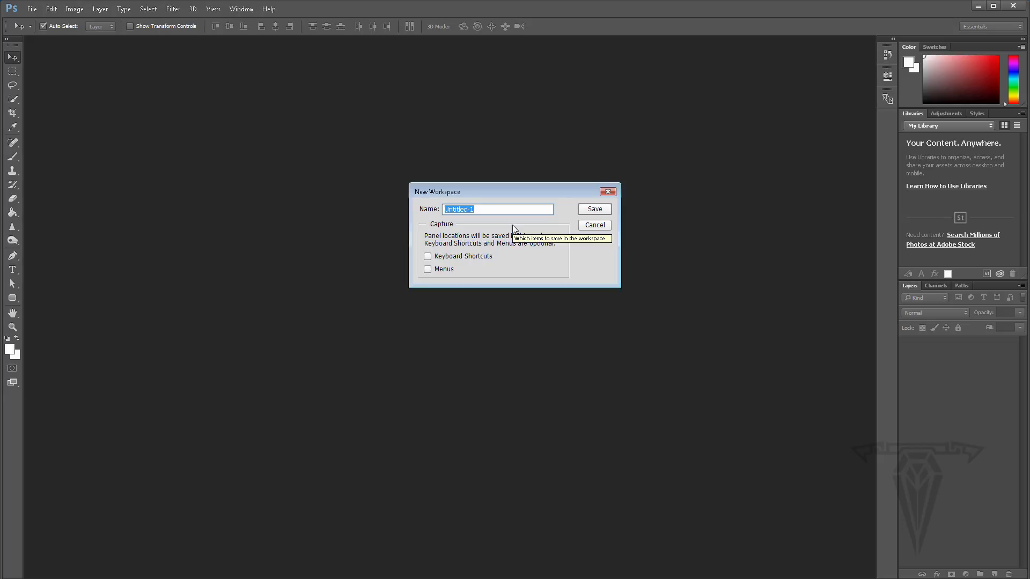
text(Nate)
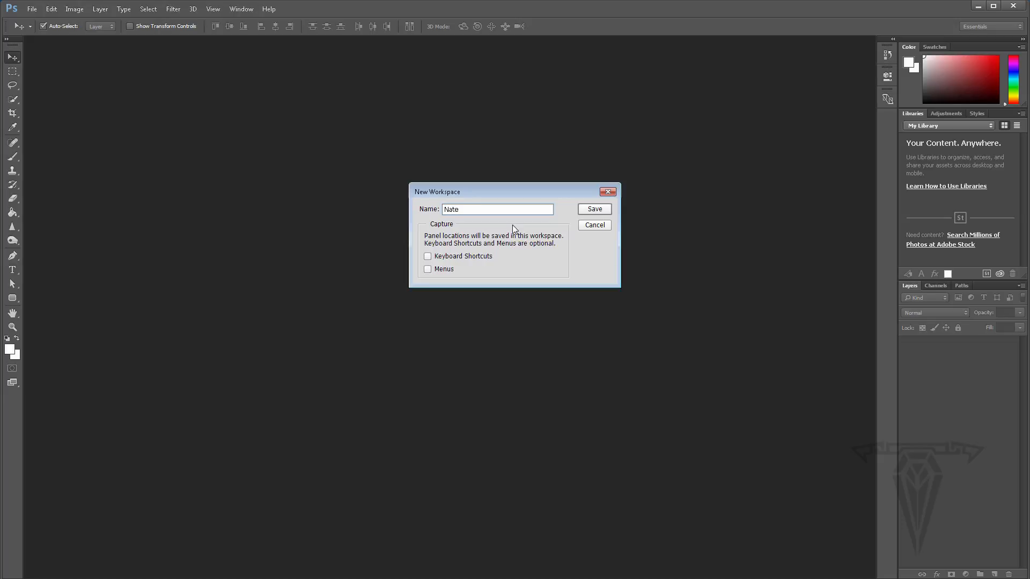
text(_1)
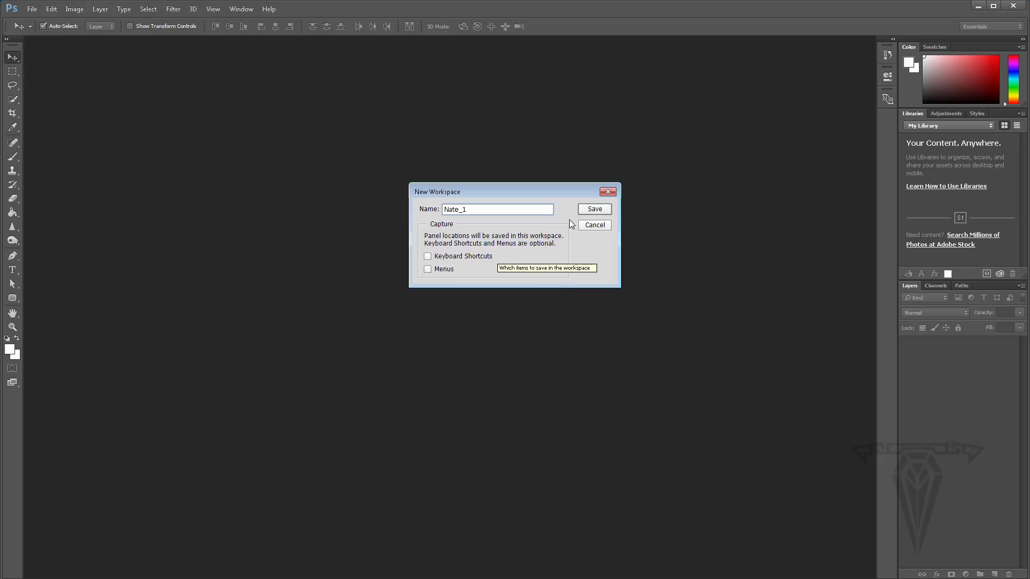
click(597, 210)
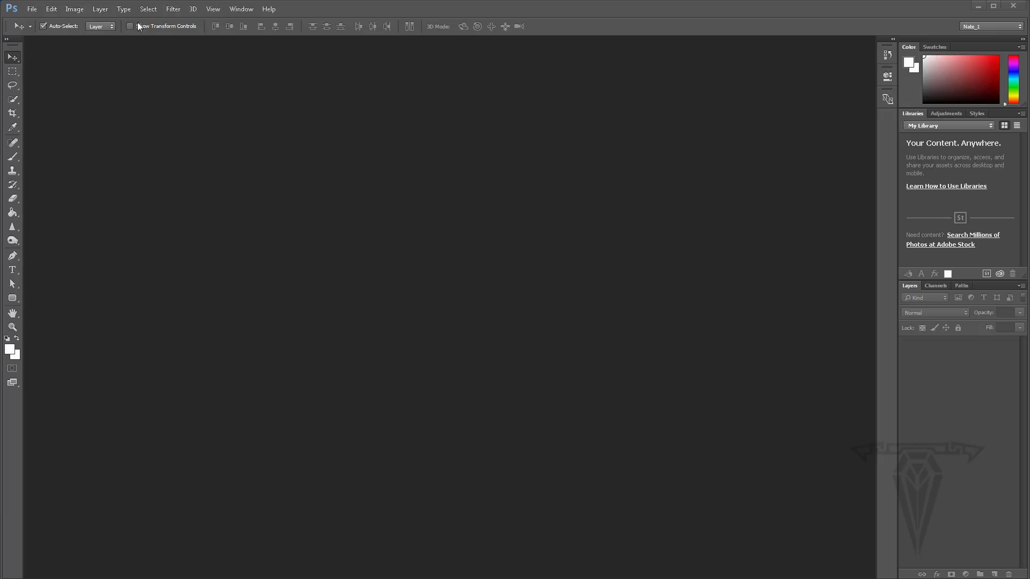
- Toggle the toolbar to a two-column layout and back to a single column
click(13, 71)
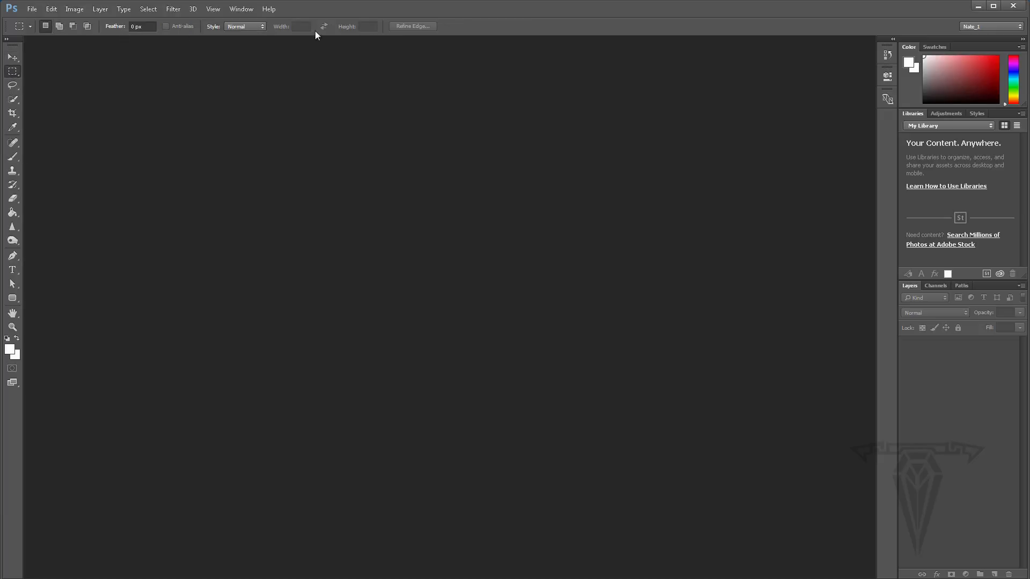
click(11, 58)
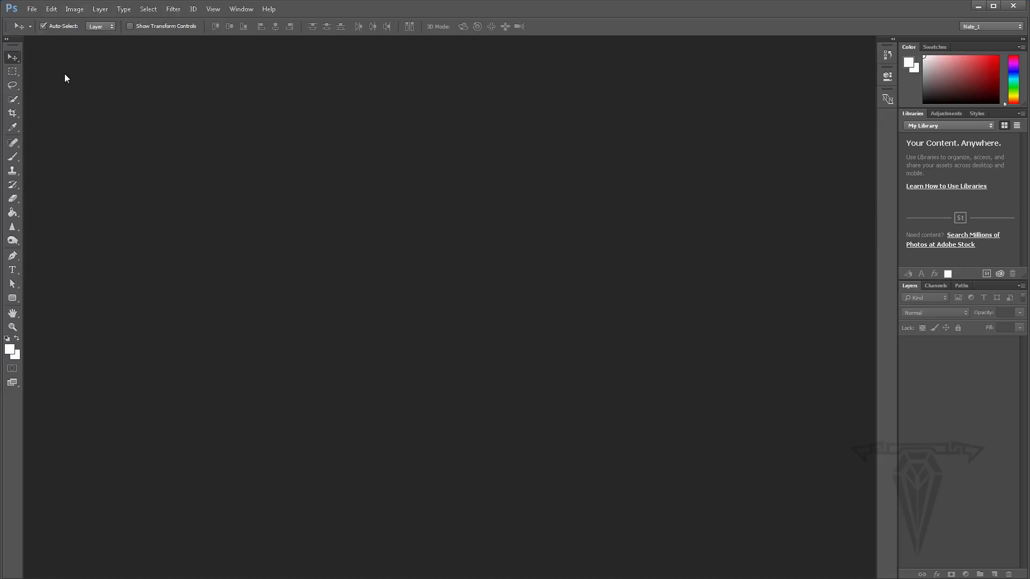
click(7, 40)
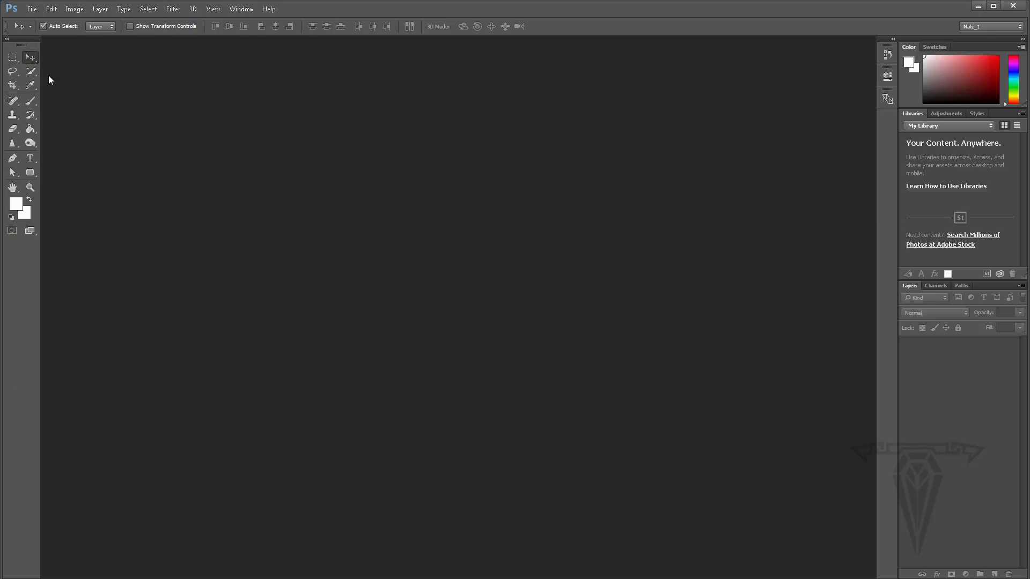
click(7, 39)
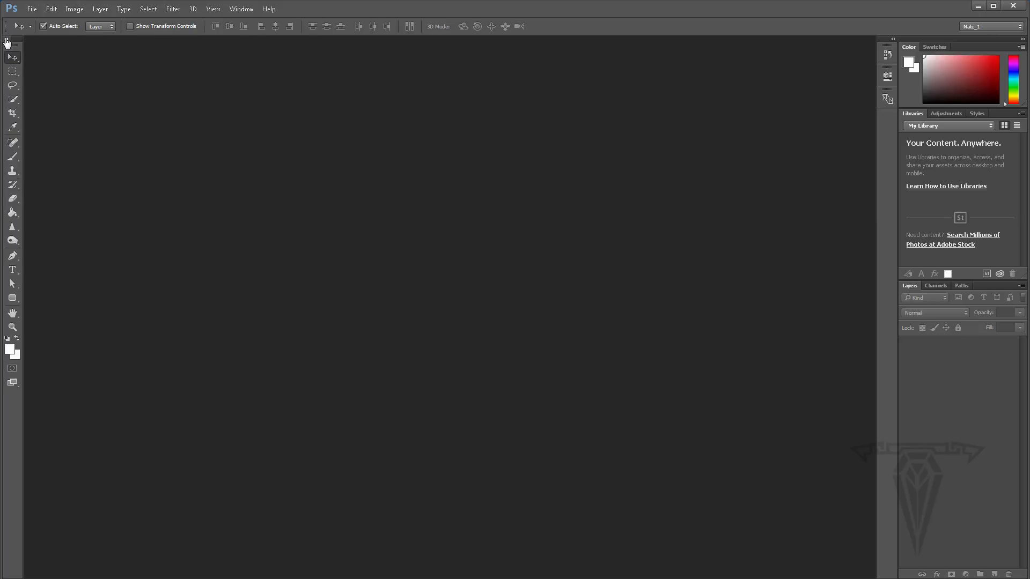
- Collapse the right panel dock to icons and open the Swatches panel from its icon
click(1023, 39)
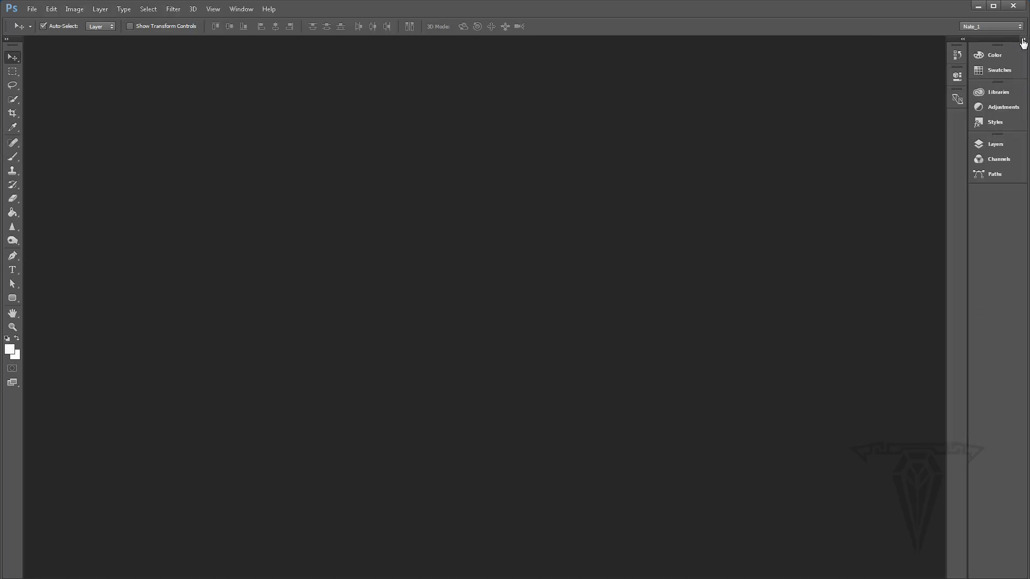
click(1023, 40)
click(1023, 39)
click(997, 55)
click(1001, 73)
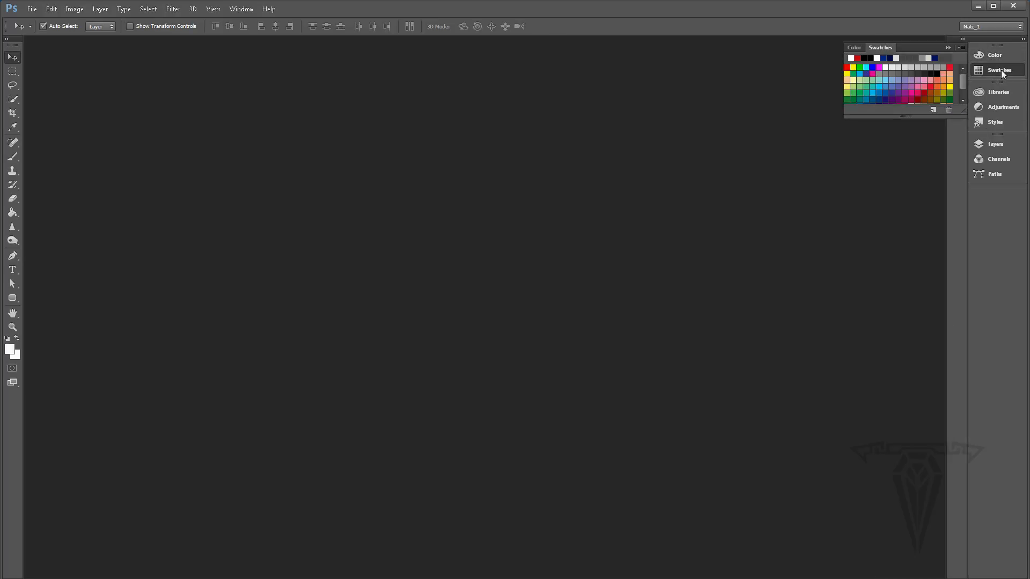
- Open the Libraries panel from its icon, collapse it again, and expand the panel dock
click(995, 91)
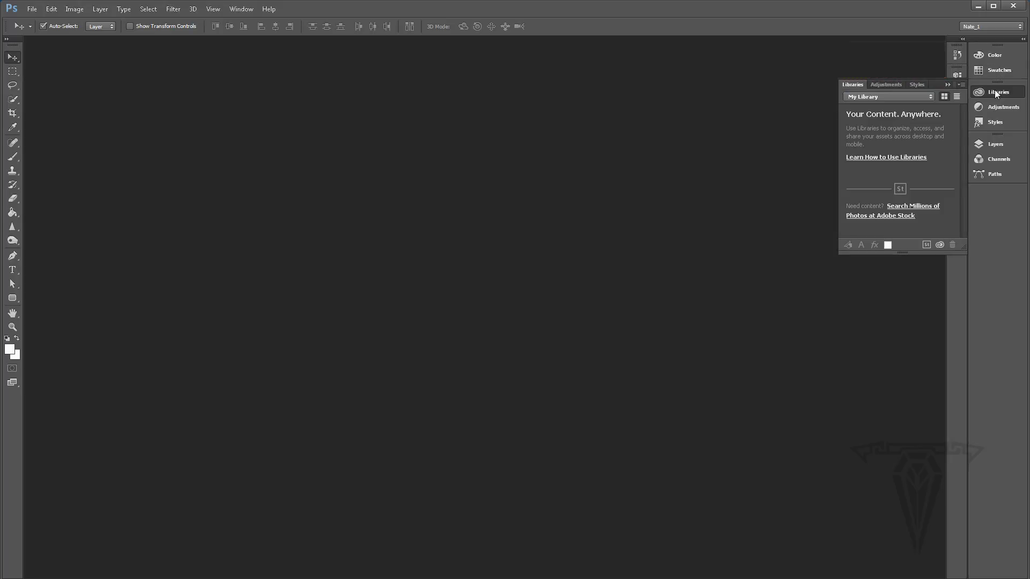
click(950, 84)
click(1023, 40)
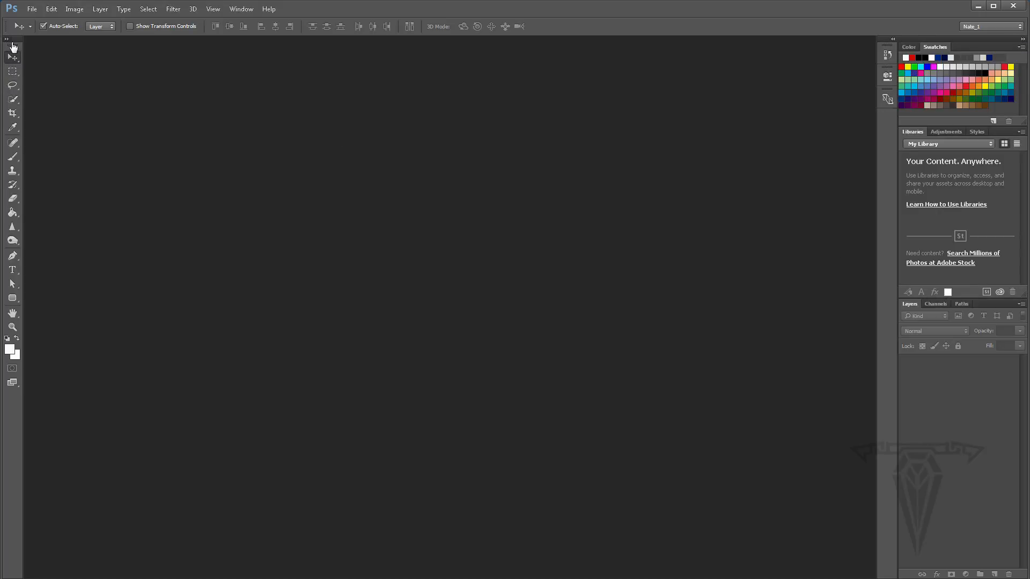
- Undock the toolbar as a floating panel, toggle its column layout, and dock it back on the left
drag(20, 46, 866, 146)
drag(863, 43, 247, 105)
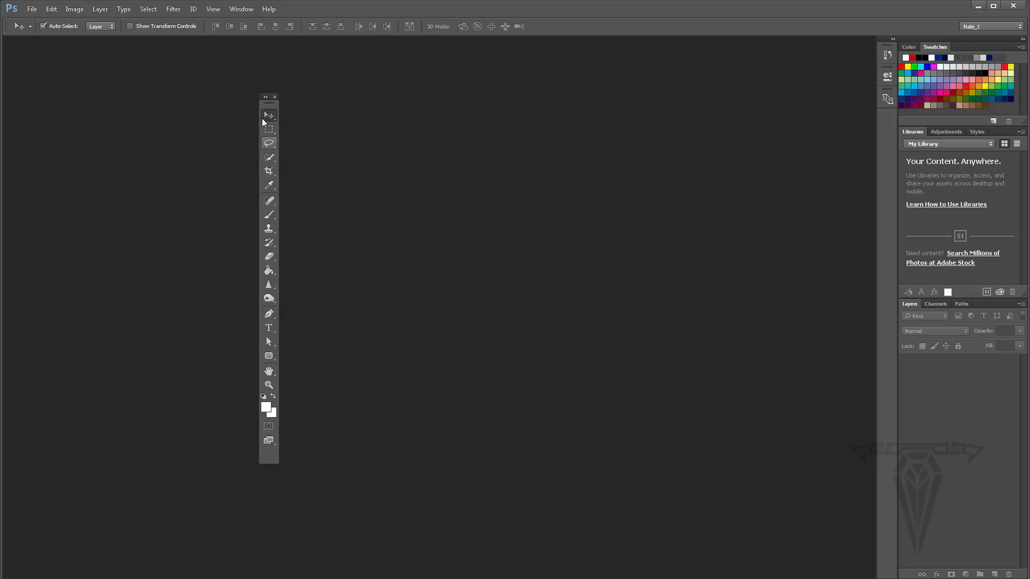
click(266, 96)
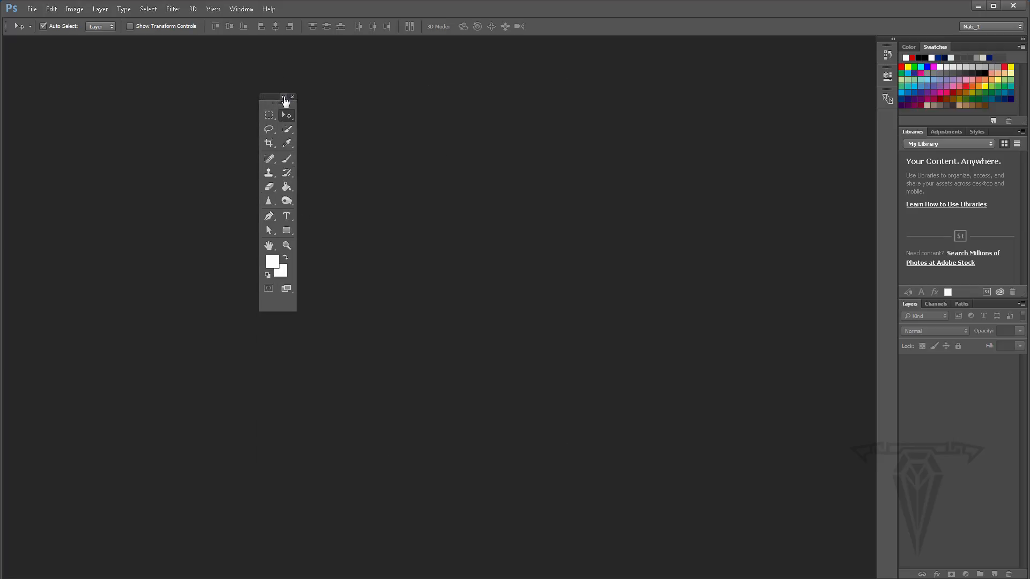
click(284, 97)
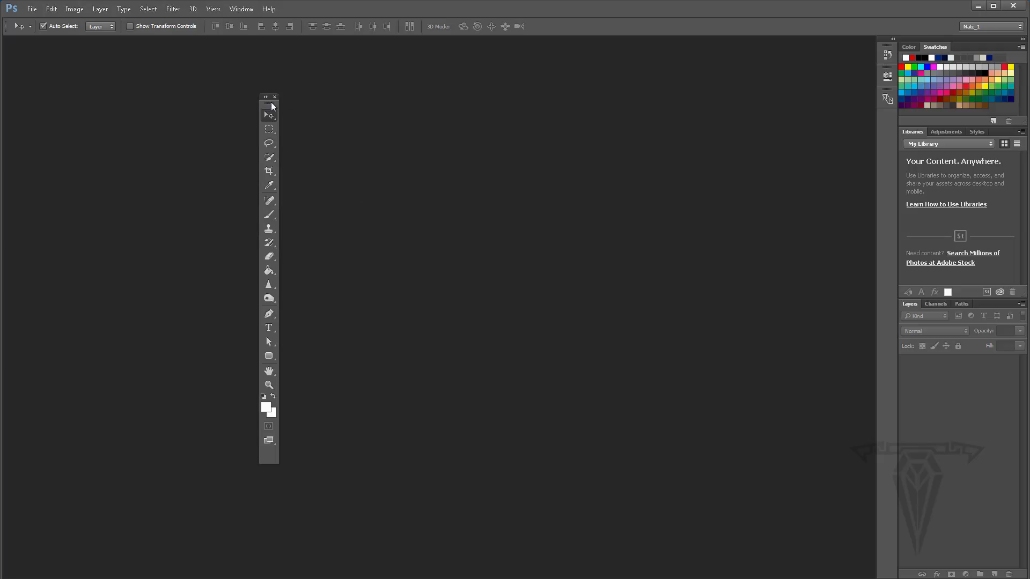
drag(271, 104, 22, 99)
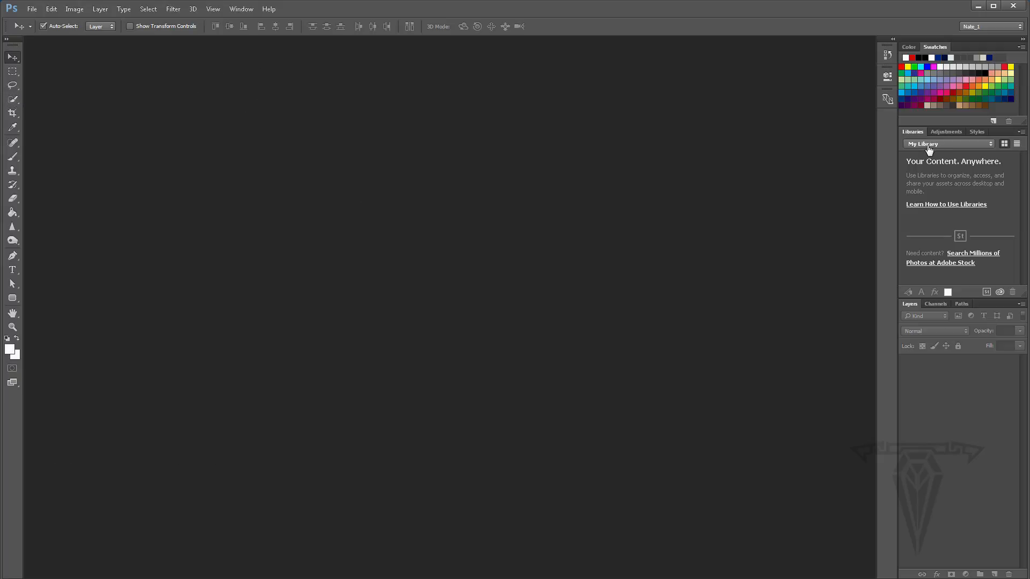
- Close the Swatches and Color panels
right_click(934, 49)
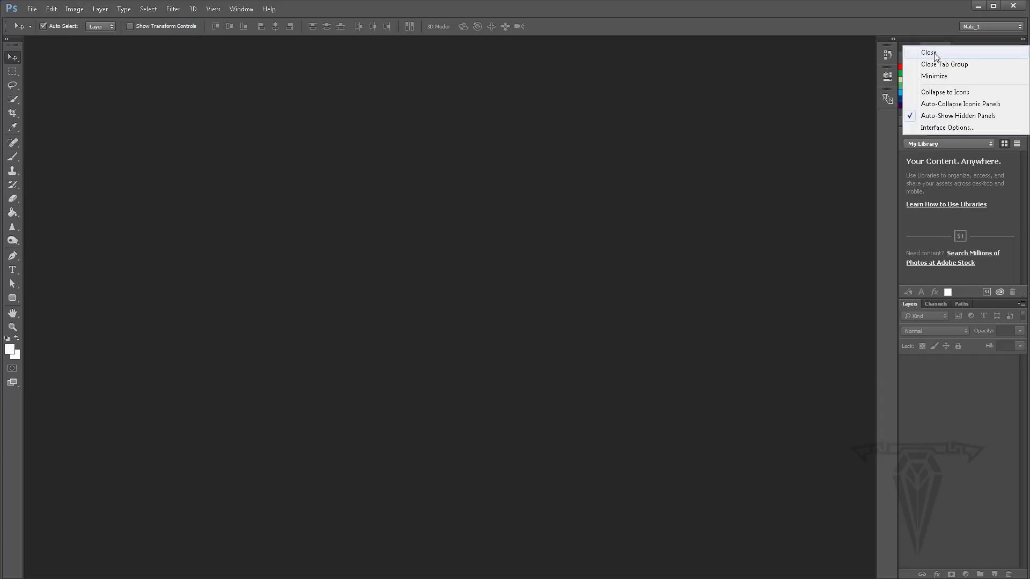
click(935, 52)
right_click(909, 46)
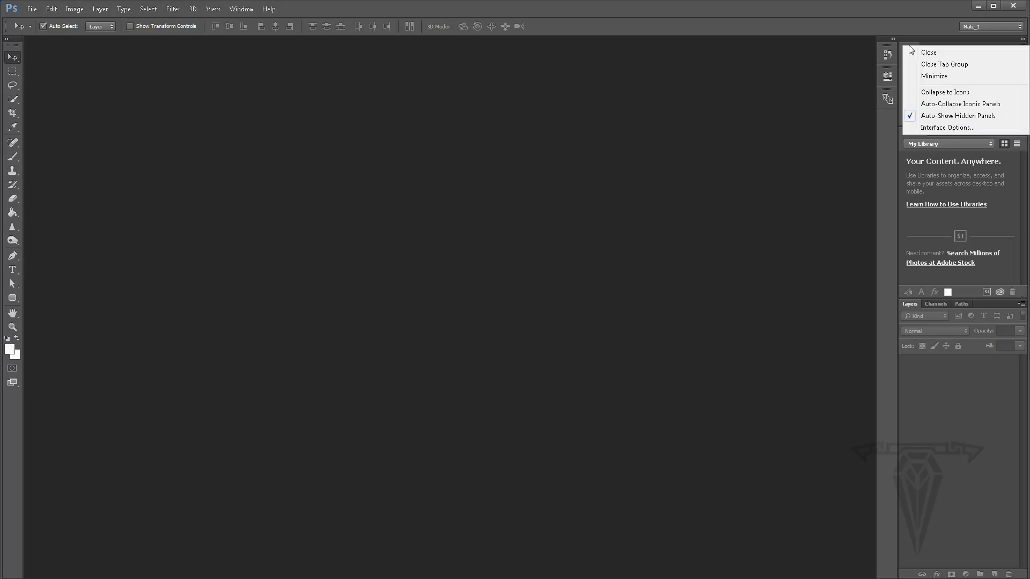
click(929, 52)
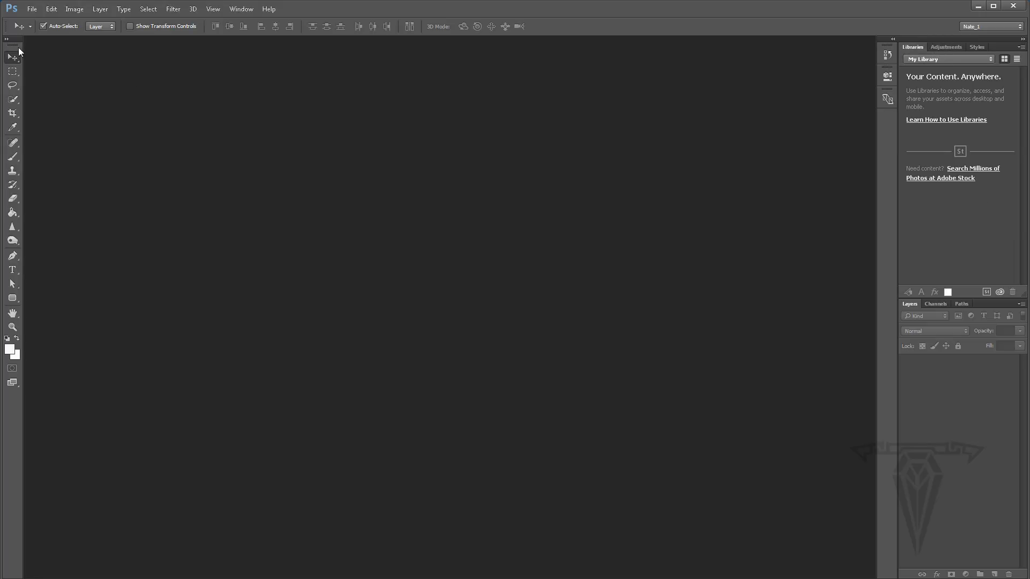
- Float the toolbar, switch it to two columns, and close it
drag(18, 41, 206, 83)
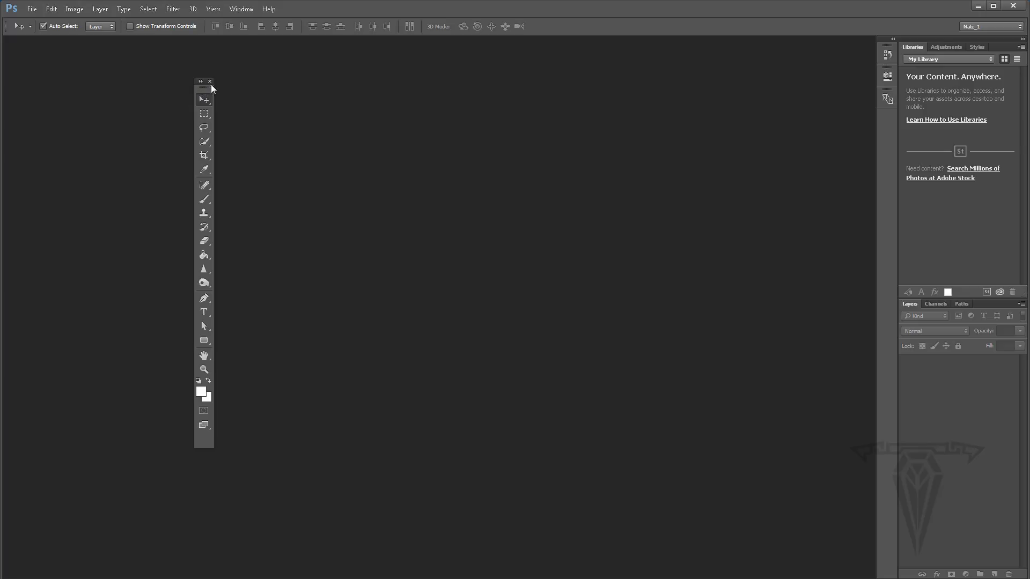
click(201, 82)
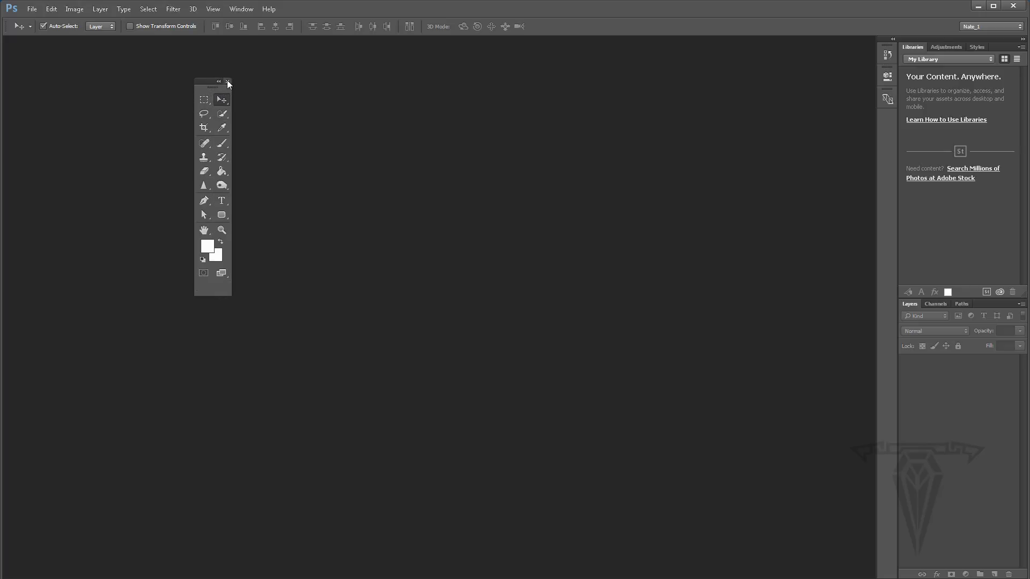
click(227, 81)
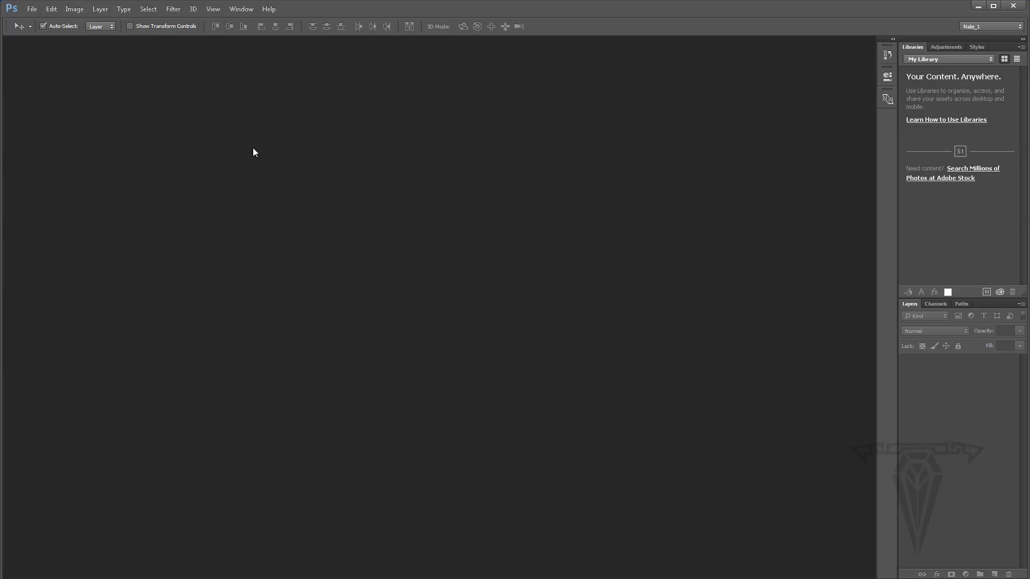
- Reopen the Tools panel and dock it back on the left as a single column
click(242, 9)
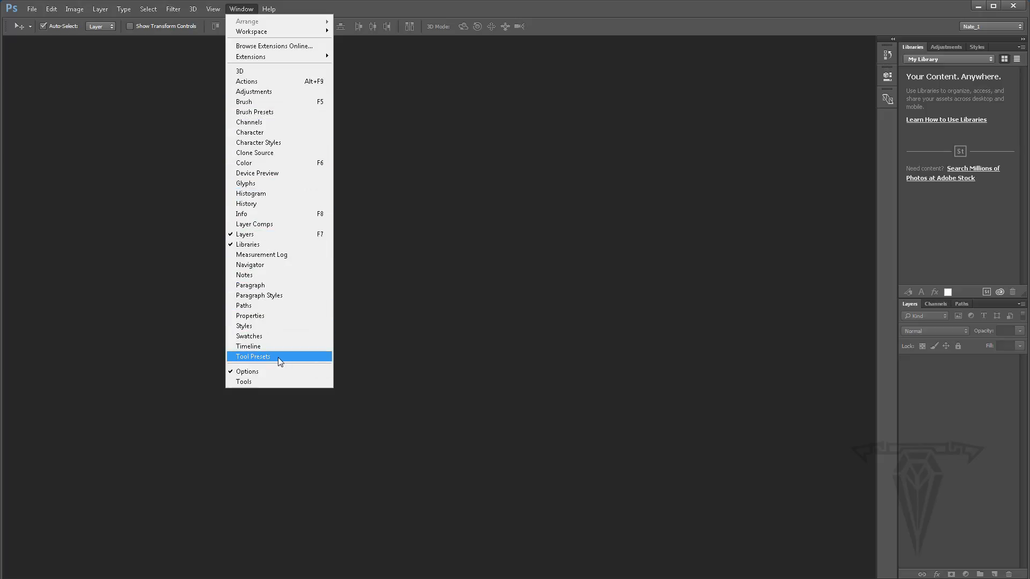
click(257, 382)
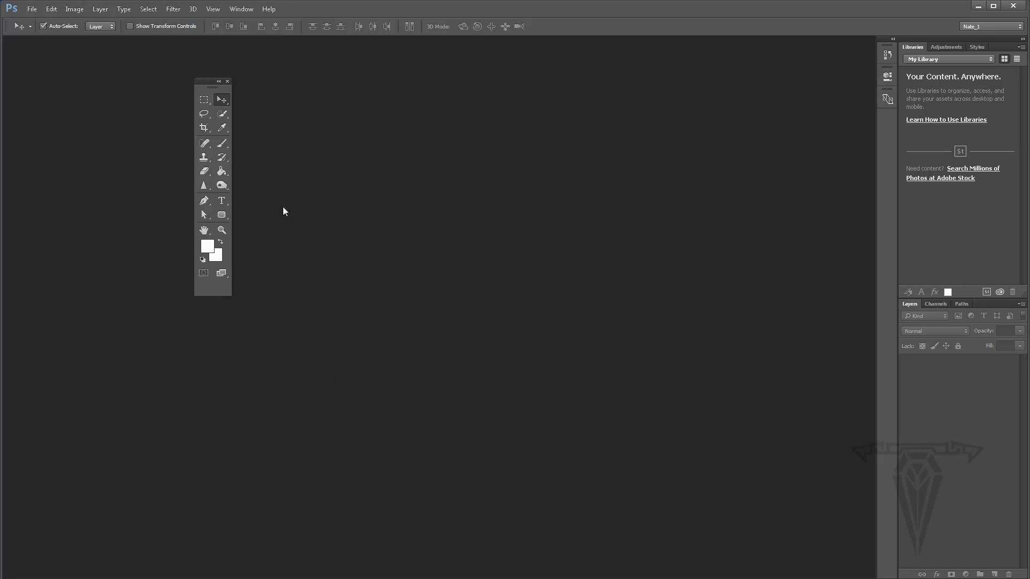
drag(208, 86, 11, 80)
click(7, 39)
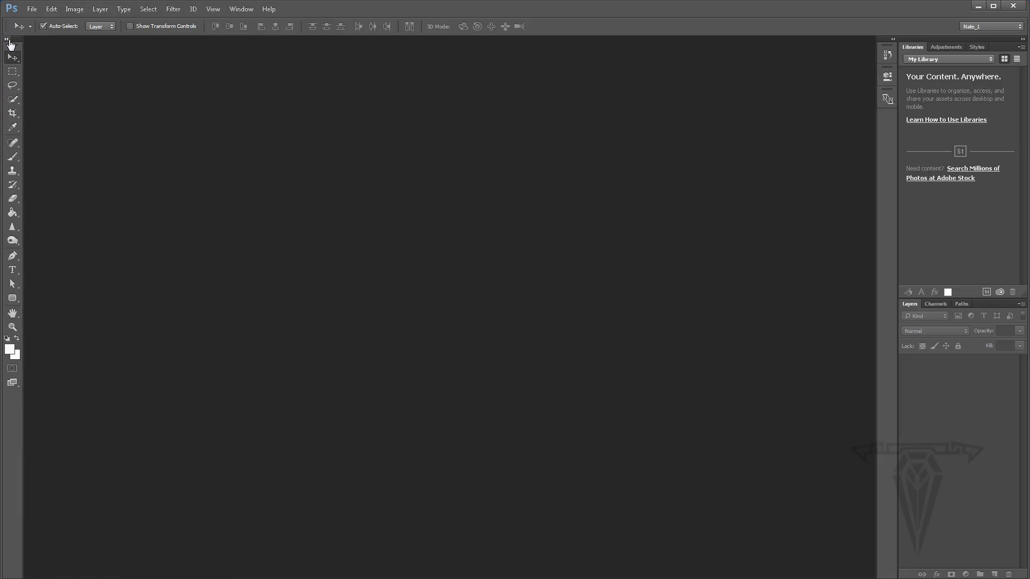
- Close the Libraries, Adjustments and Styles panels
right_click(912, 46)
click(929, 54)
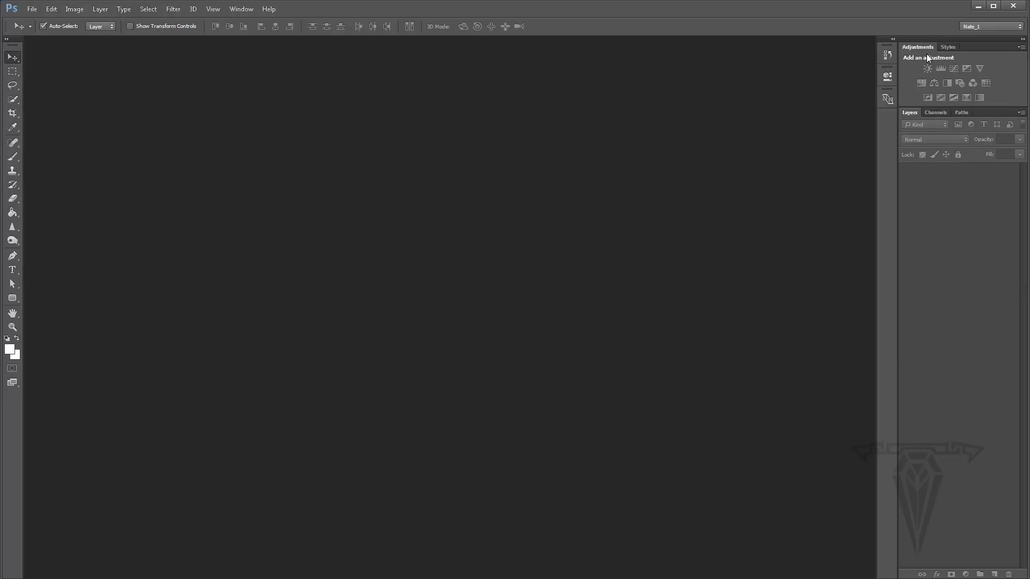
right_click(913, 46)
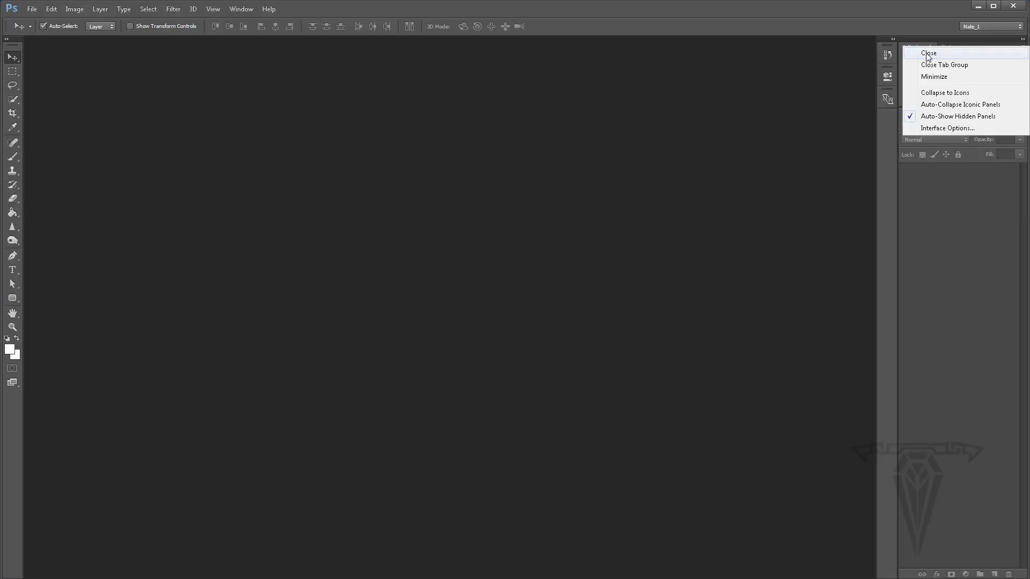
click(928, 54)
right_click(910, 47)
click(929, 53)
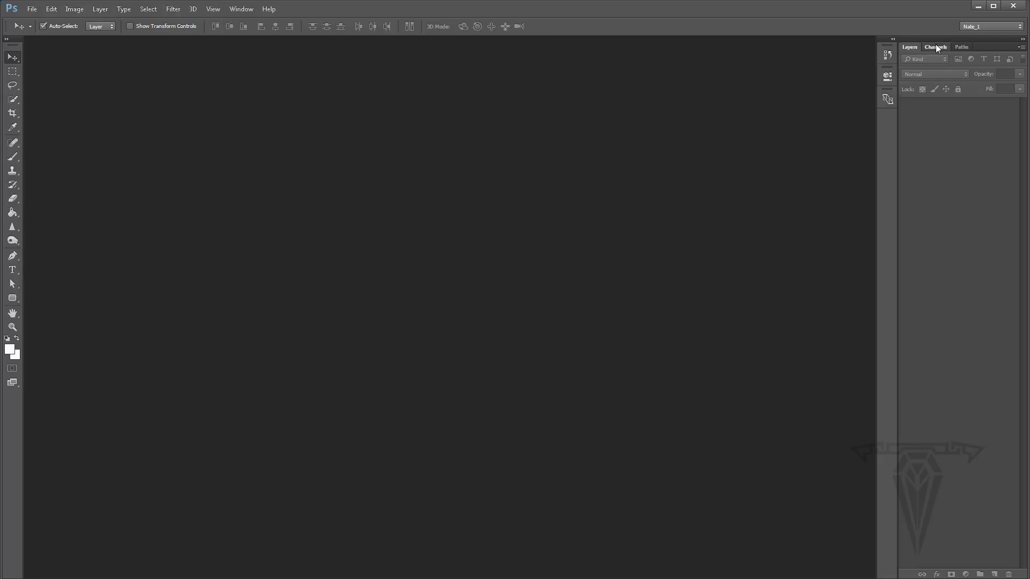
- Browse the Channels, Paths and Layers tabs, then expand the collapsed panel column beside them
click(936, 47)
click(960, 46)
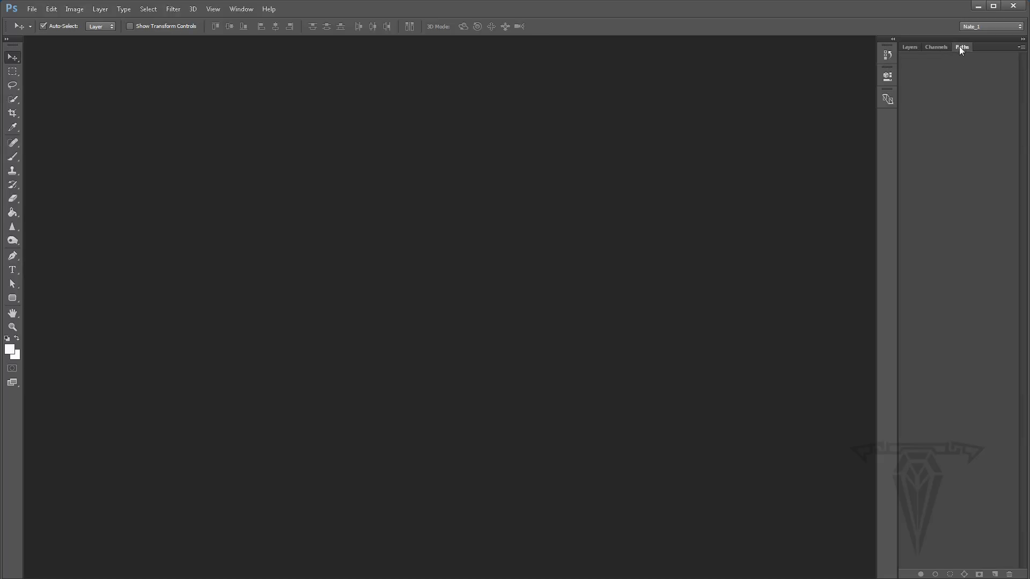
click(932, 47)
click(911, 46)
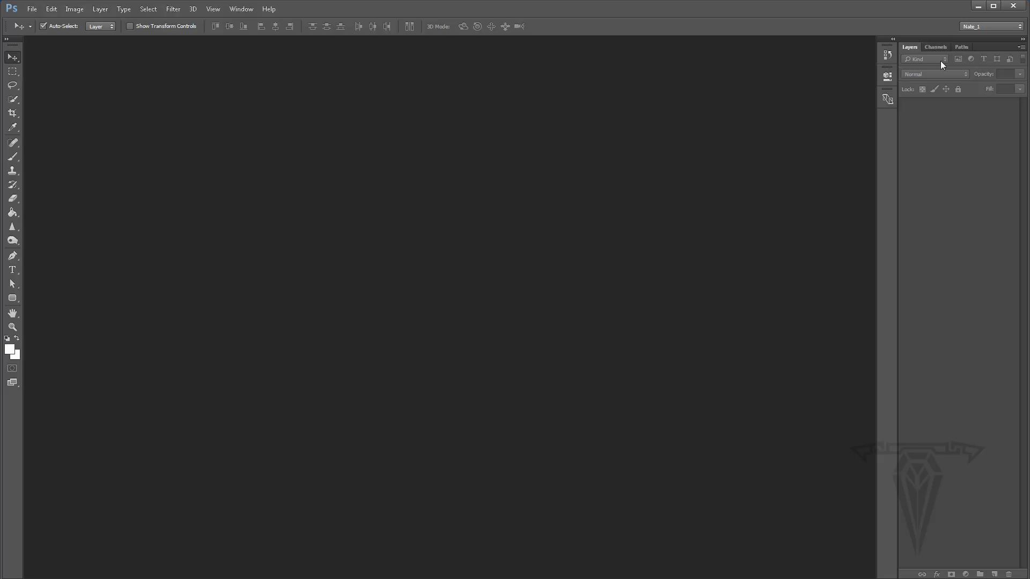
click(893, 40)
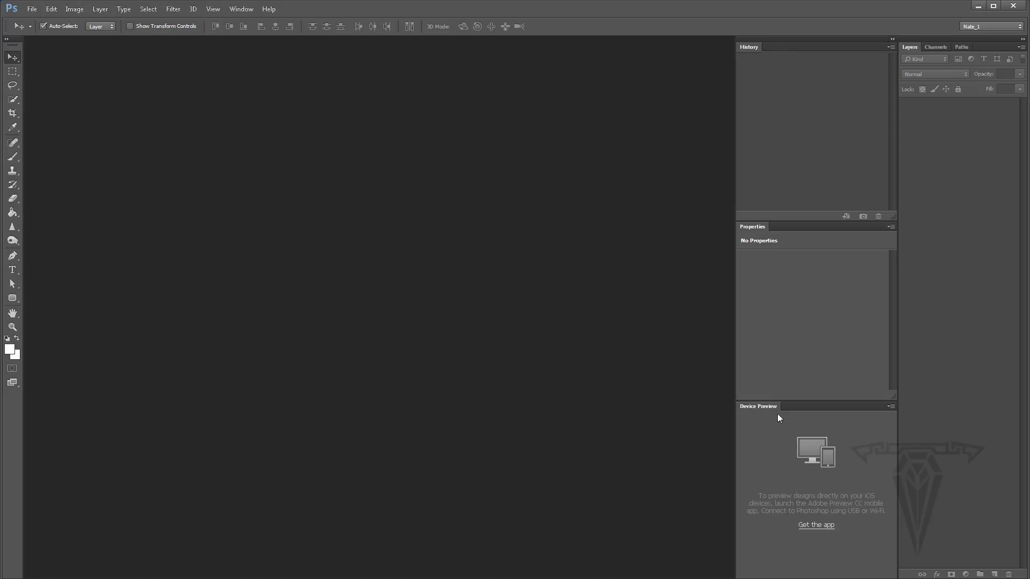
- Close the Properties and Device Preview panels and collapse the History panel to an icon
right_click(754, 226)
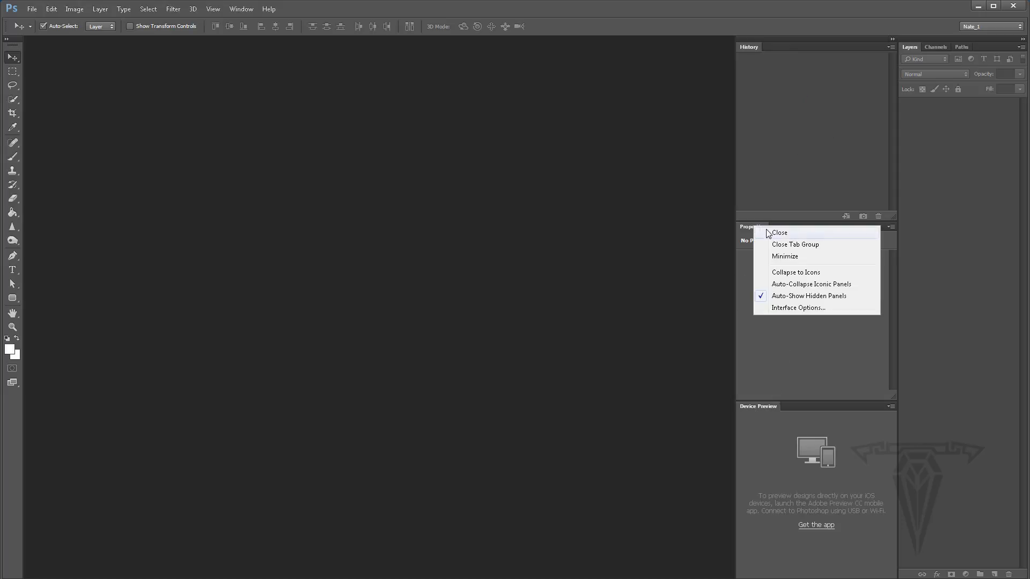
click(768, 231)
right_click(755, 228)
click(762, 232)
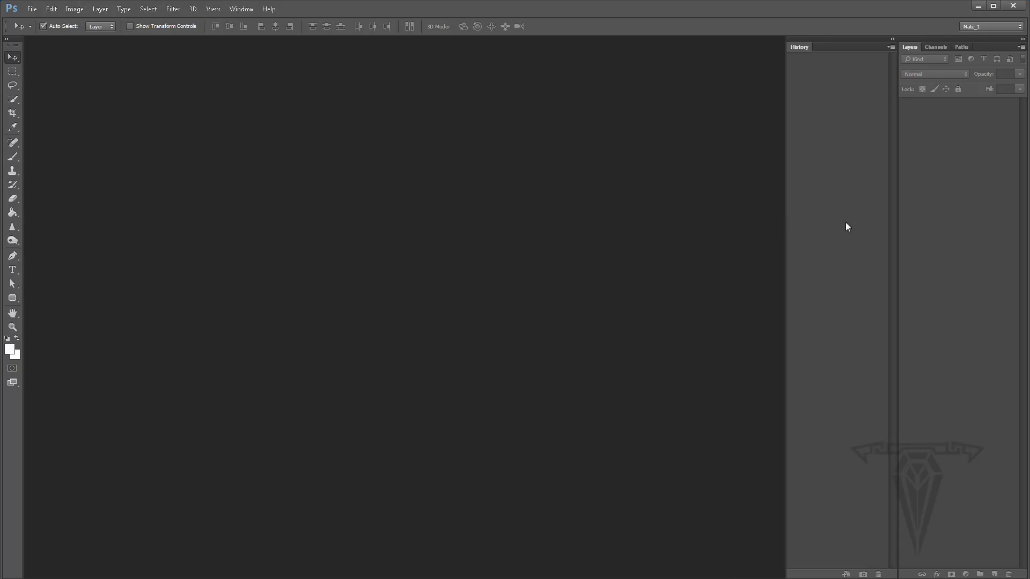
click(893, 38)
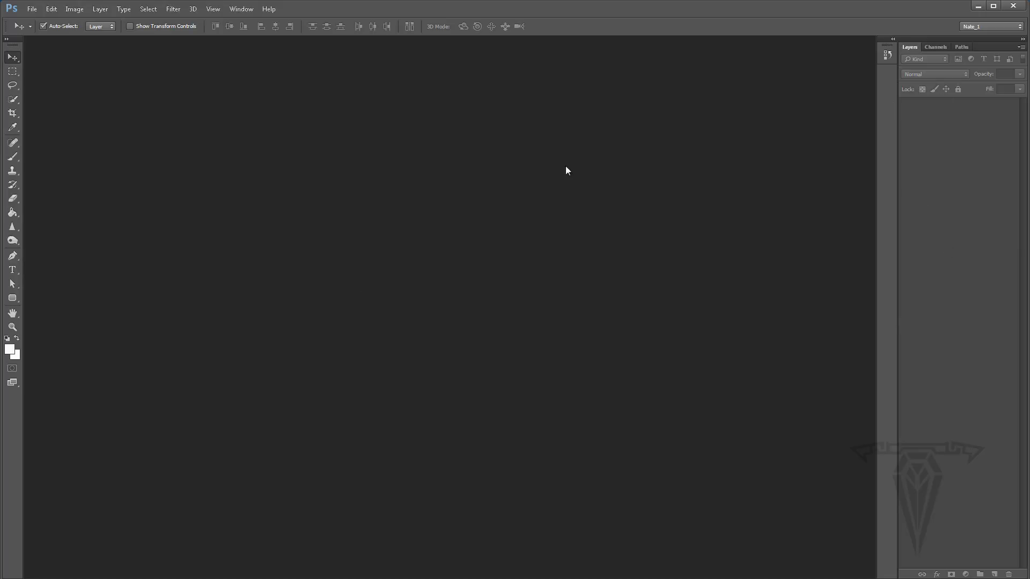
- Open the Character panel and inspect its language and anti-aliasing option lists
click(243, 10)
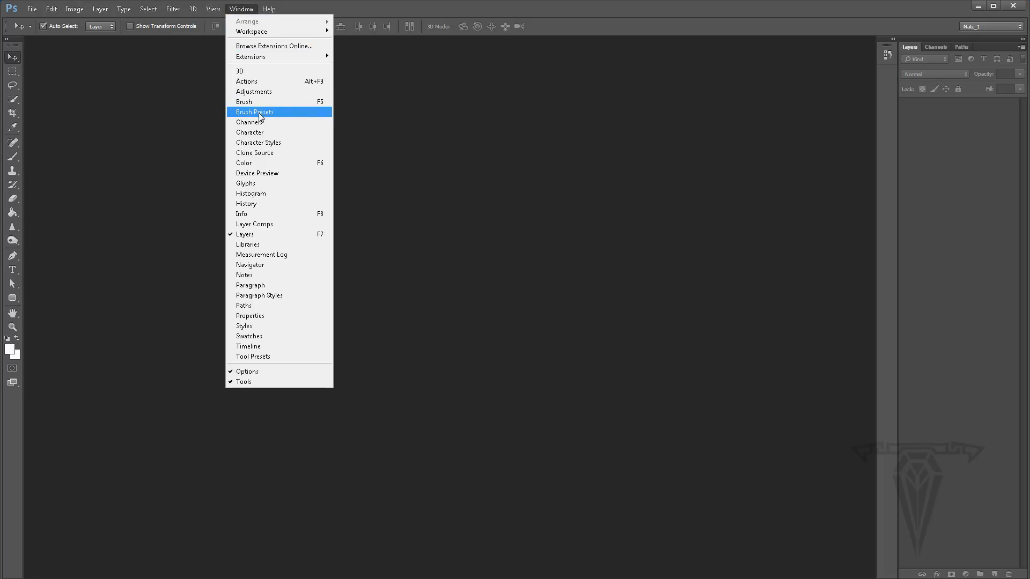
click(263, 133)
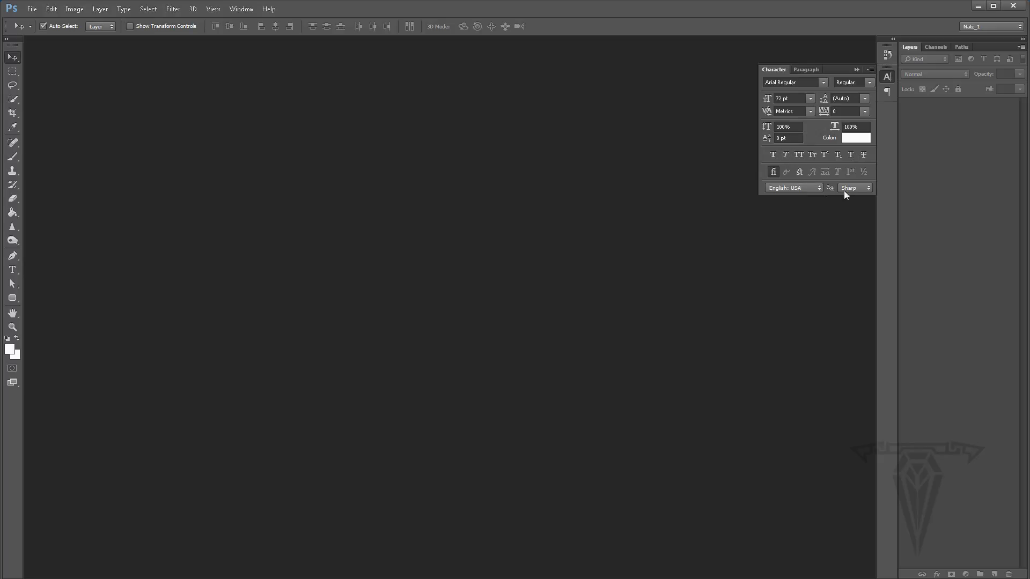
click(814, 189)
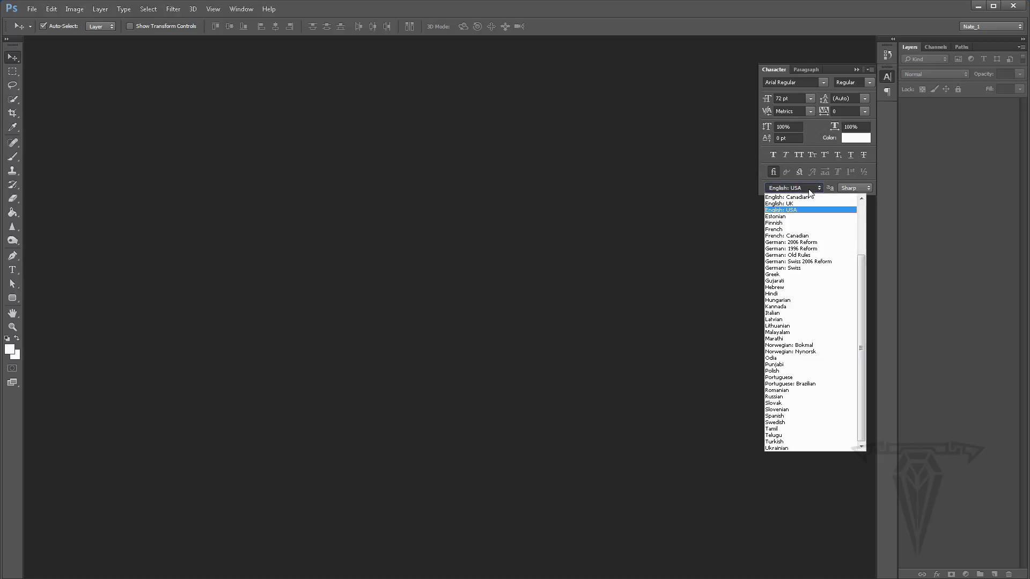
click(729, 211)
click(854, 188)
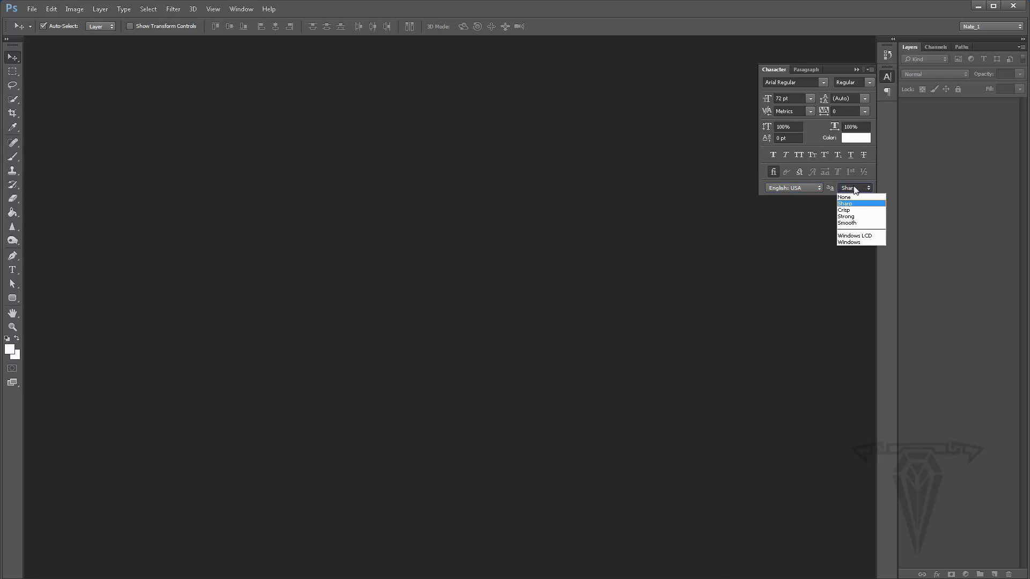
click(814, 209)
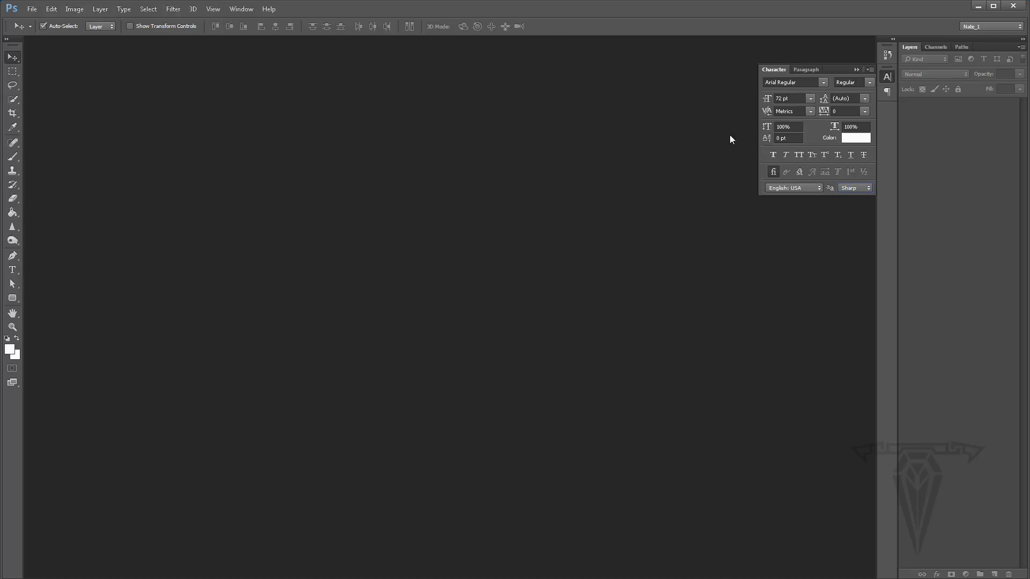
click(852, 187)
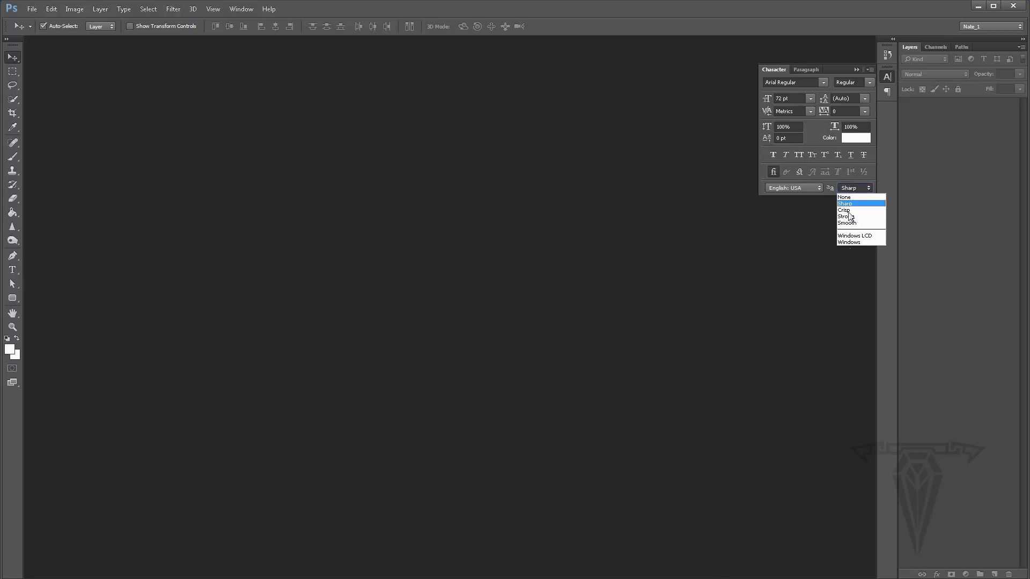
click(776, 220)
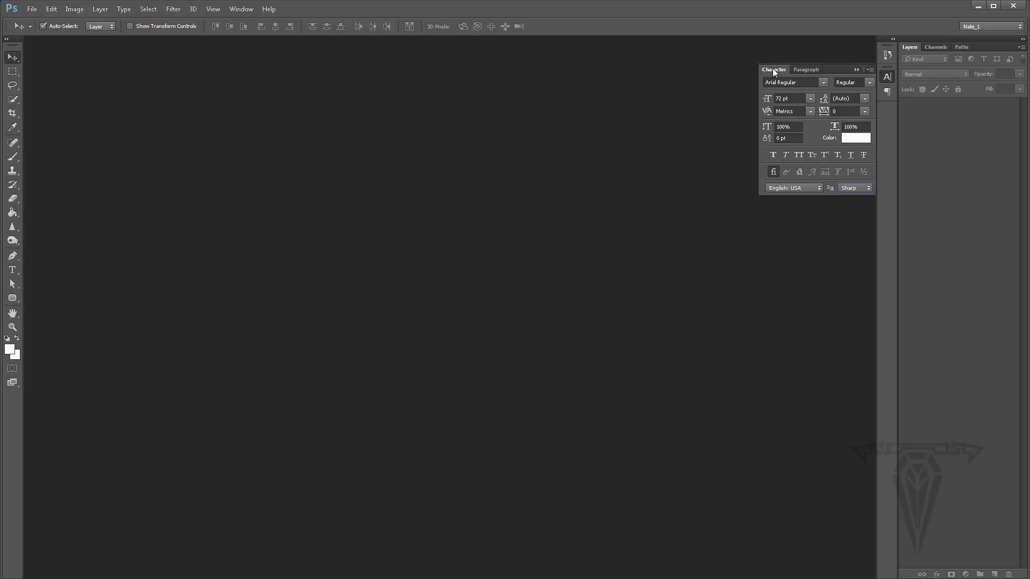
- Dock the Character and Paragraph panels in the right column above the Layers panel
drag(774, 70, 931, 40)
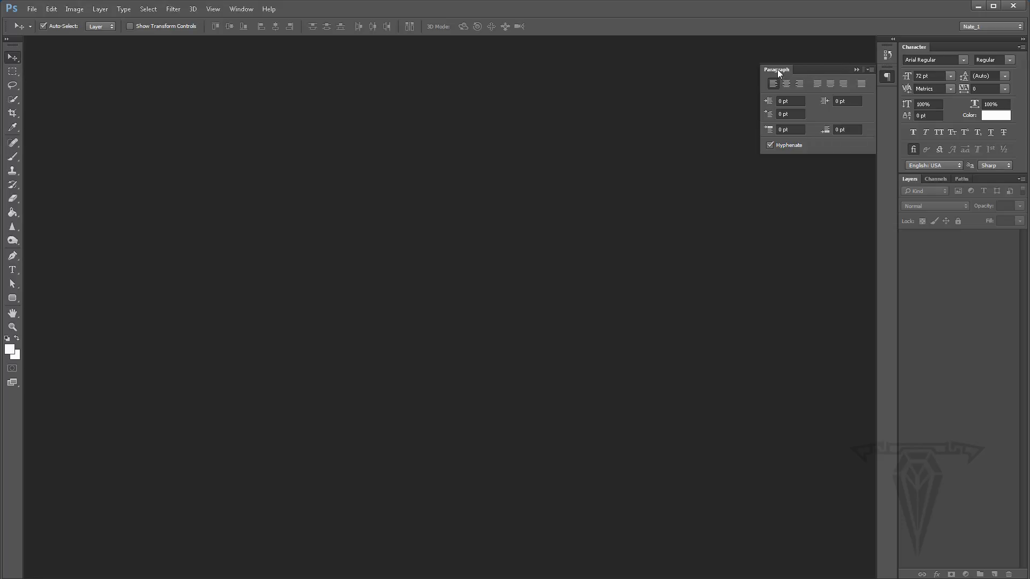
drag(777, 70, 923, 176)
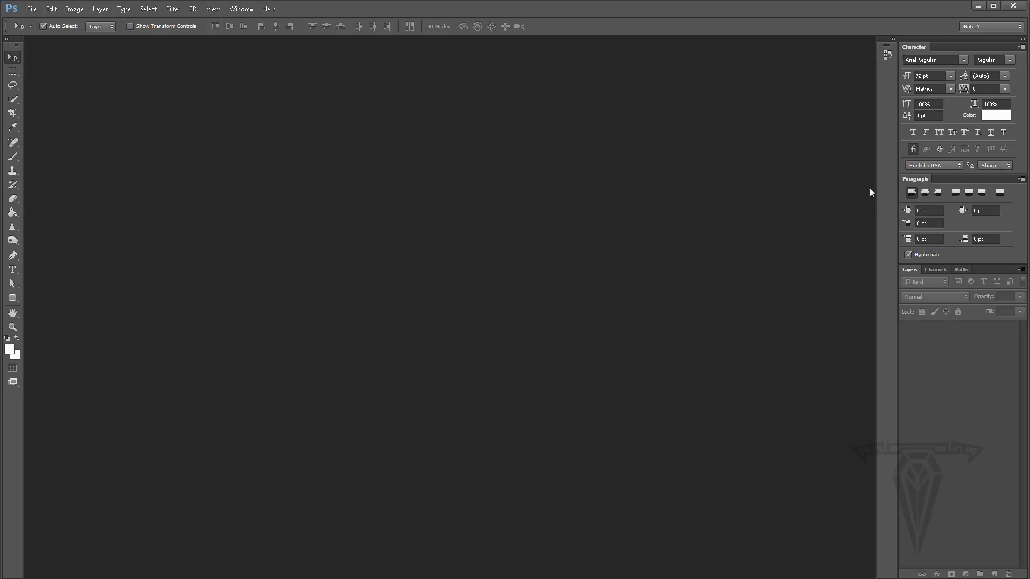
- Open the Brush panel and switch between its Brush and Brush Presets tabs
click(243, 9)
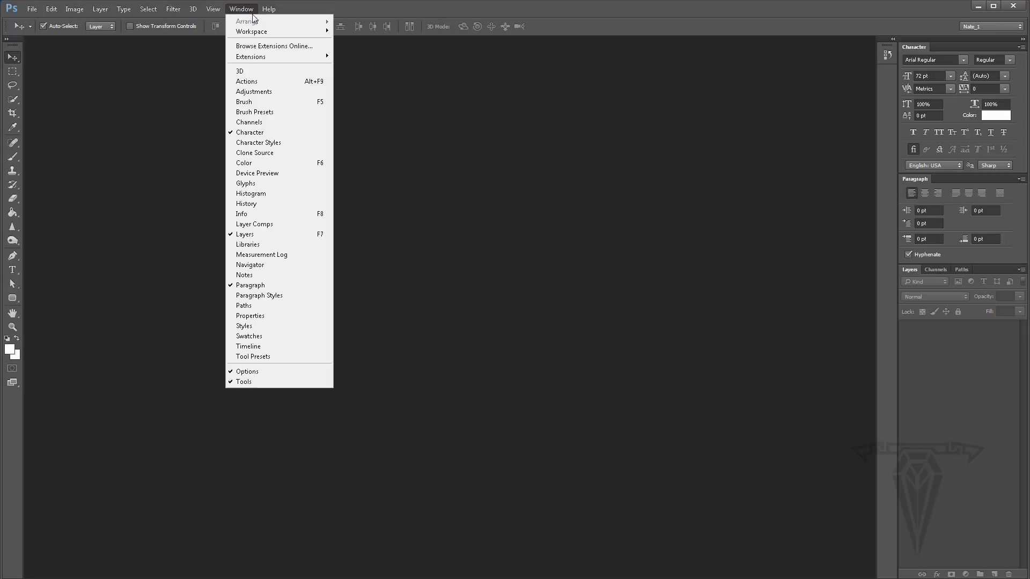
click(252, 103)
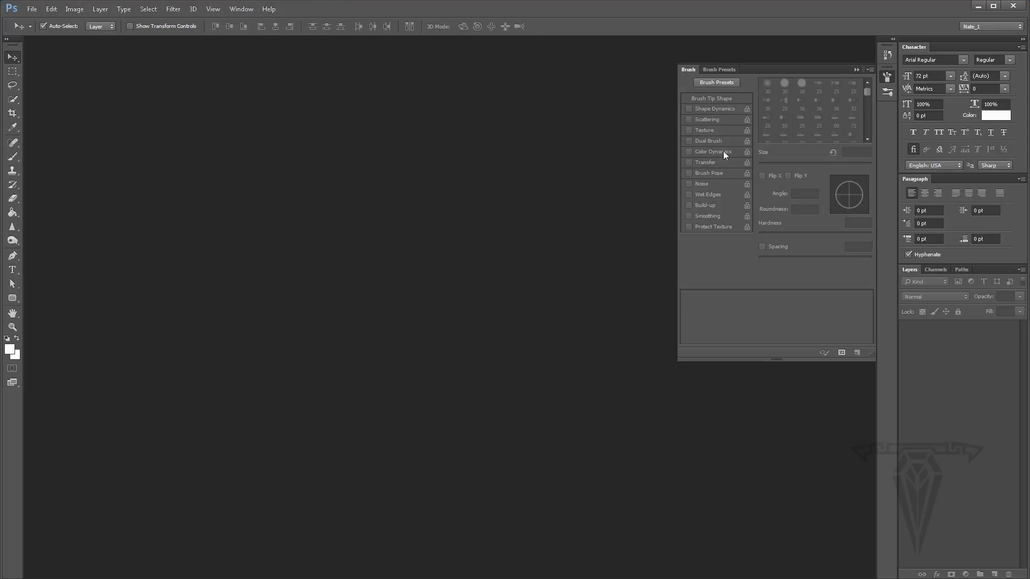
click(721, 70)
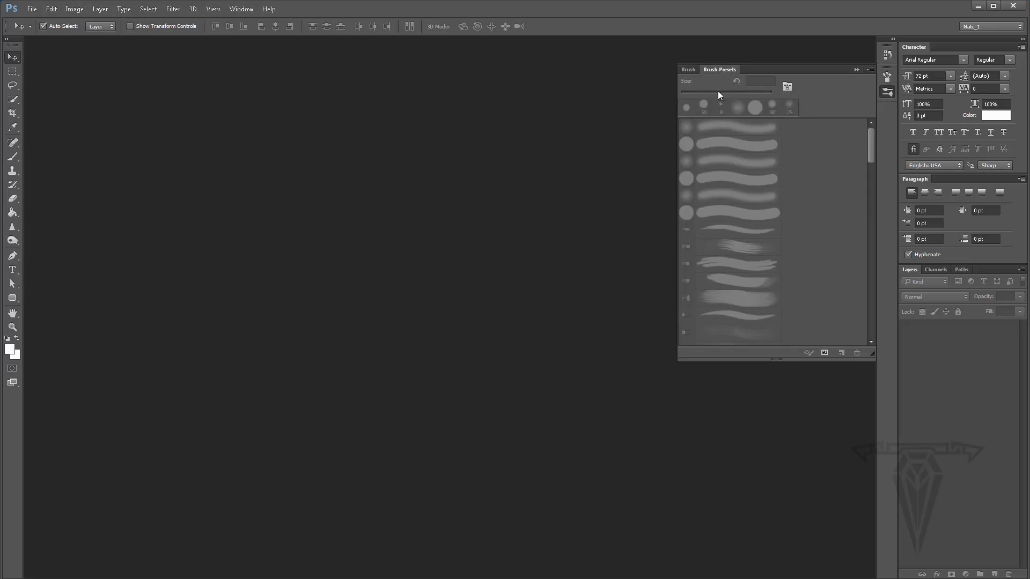
click(689, 70)
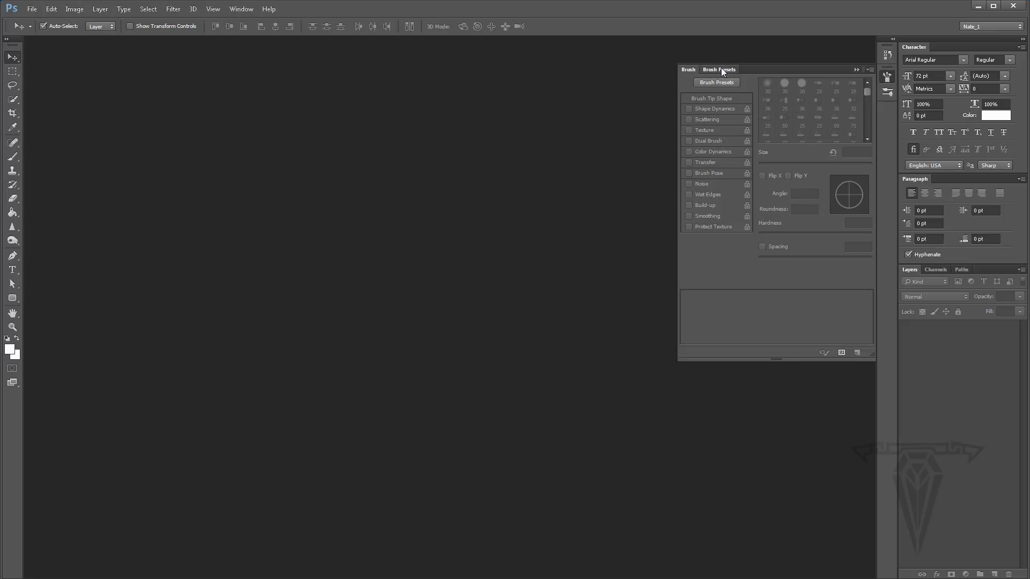
click(721, 69)
click(689, 70)
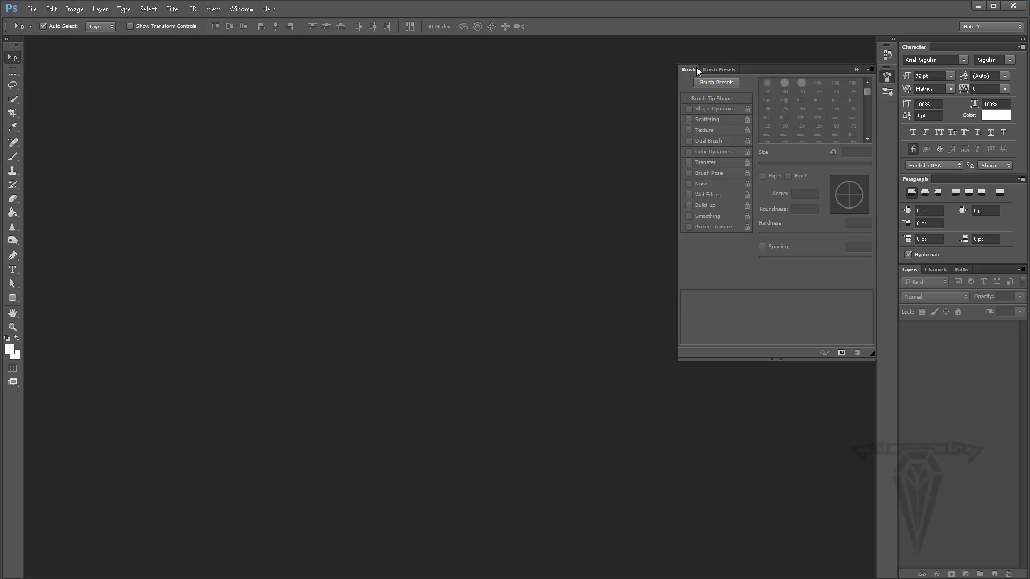
- Collapse the Brush panel group to icons
click(856, 69)
click(241, 9)
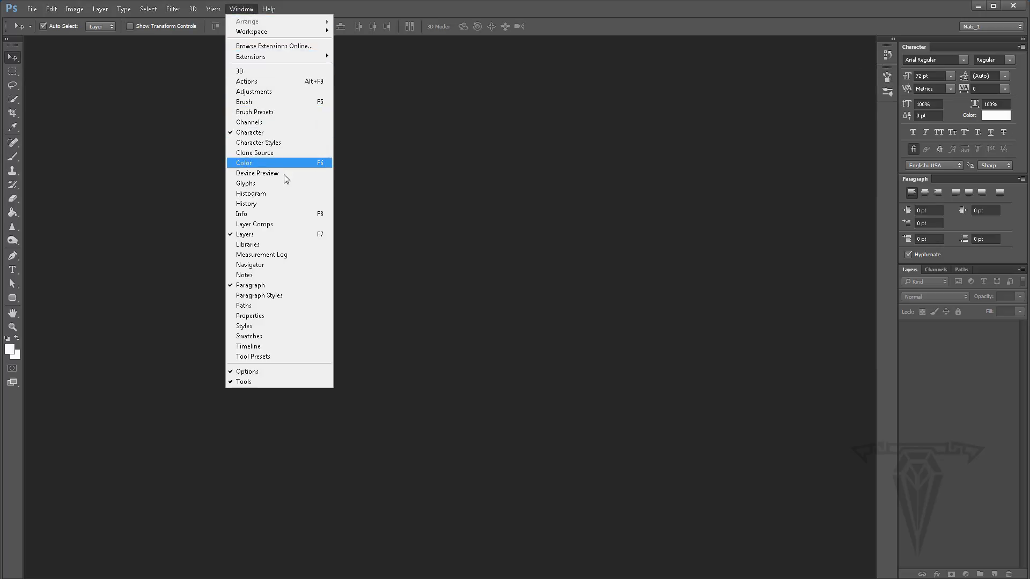
click(511, 323)
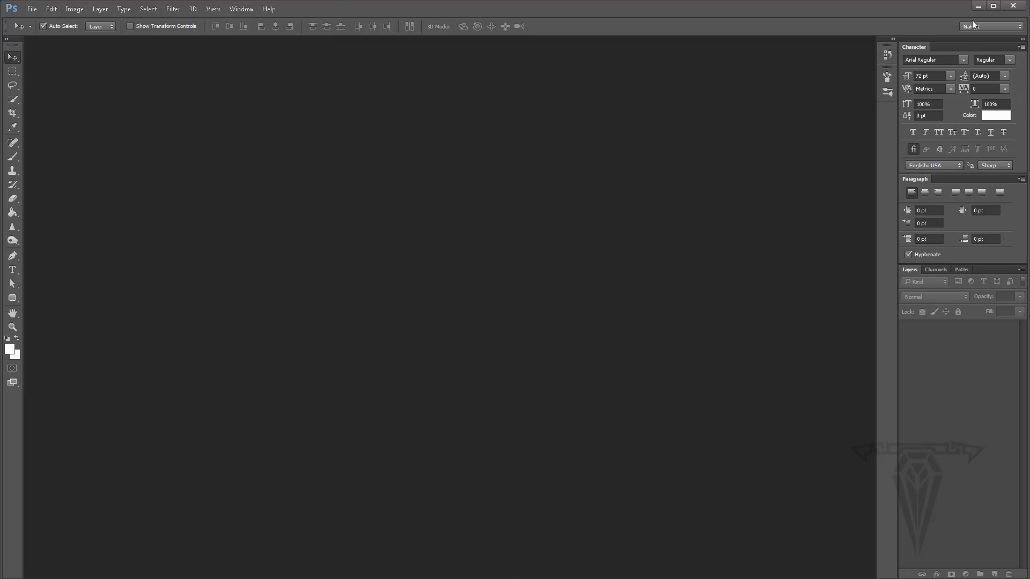
- Switch to the Essentials workspace and back to the Nate_1 workspace
click(990, 27)
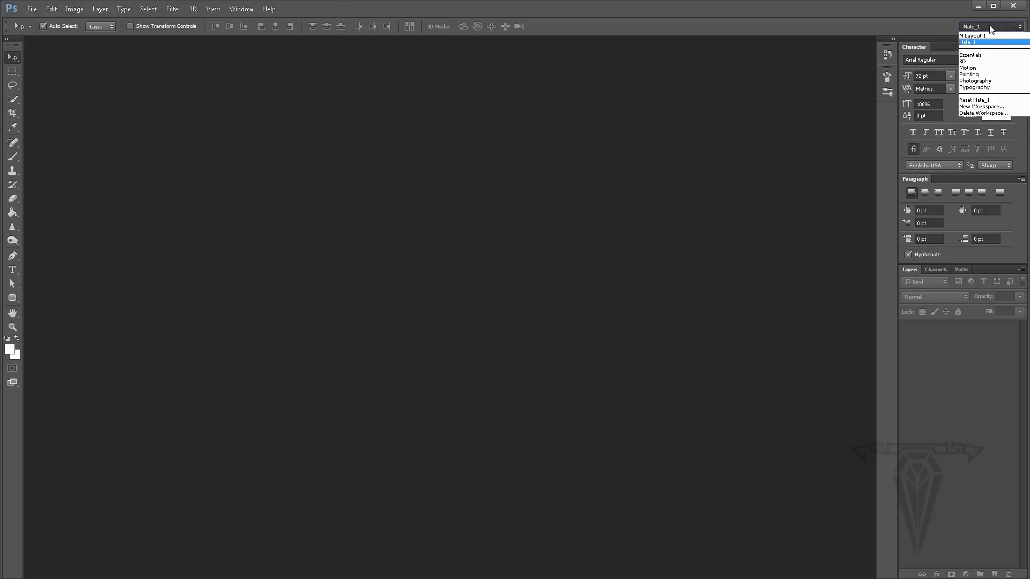
click(972, 55)
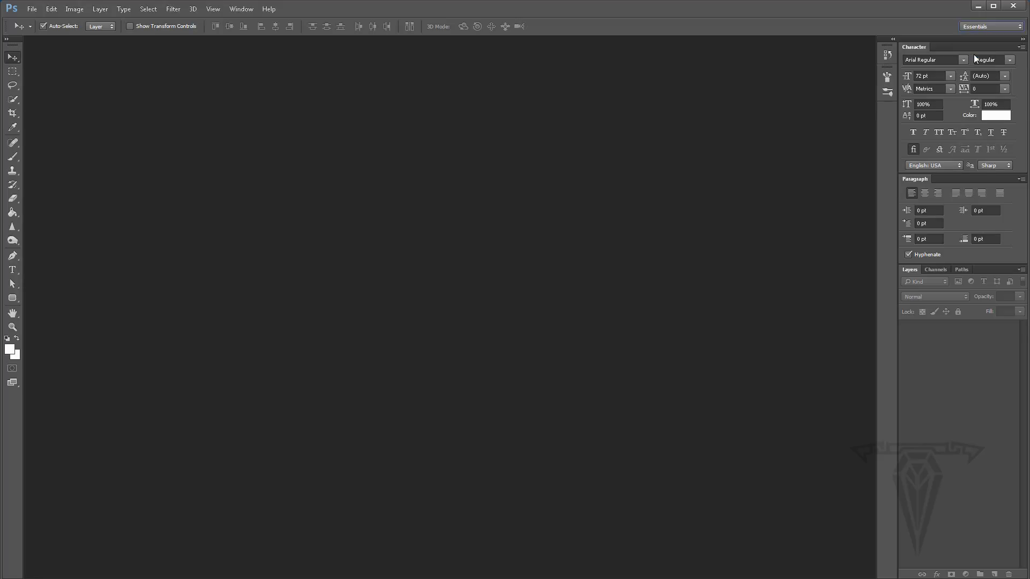
click(985, 27)
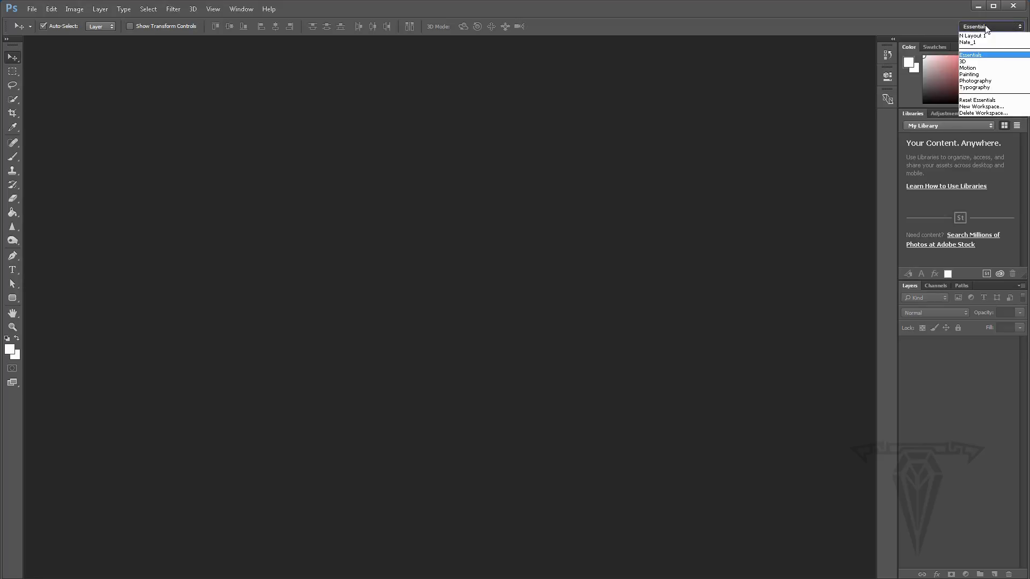
click(973, 42)
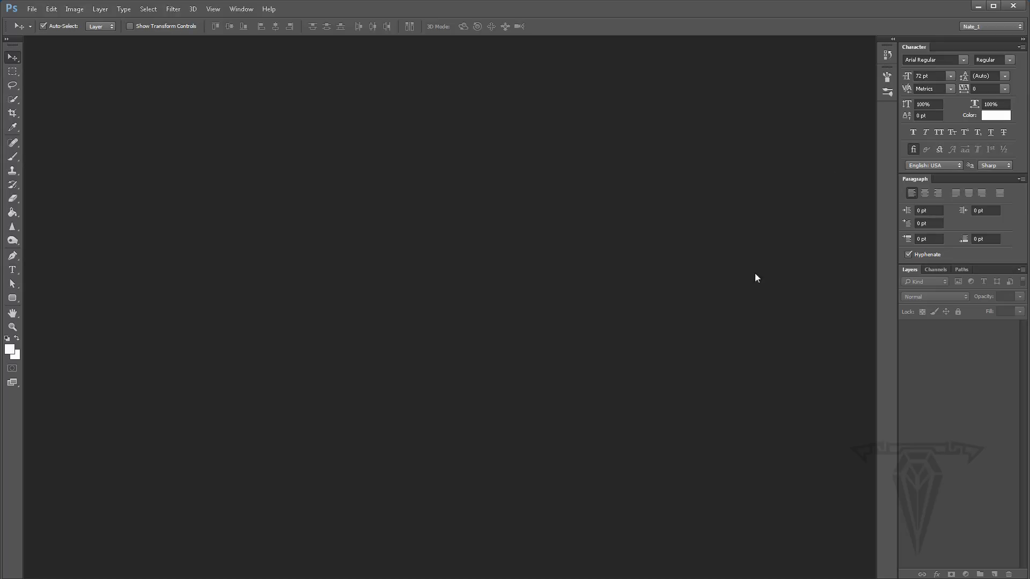
- Try to open Keyboard Shortcuts & Menus from the Workspace submenu
click(240, 8)
mouse_move(261, 31)
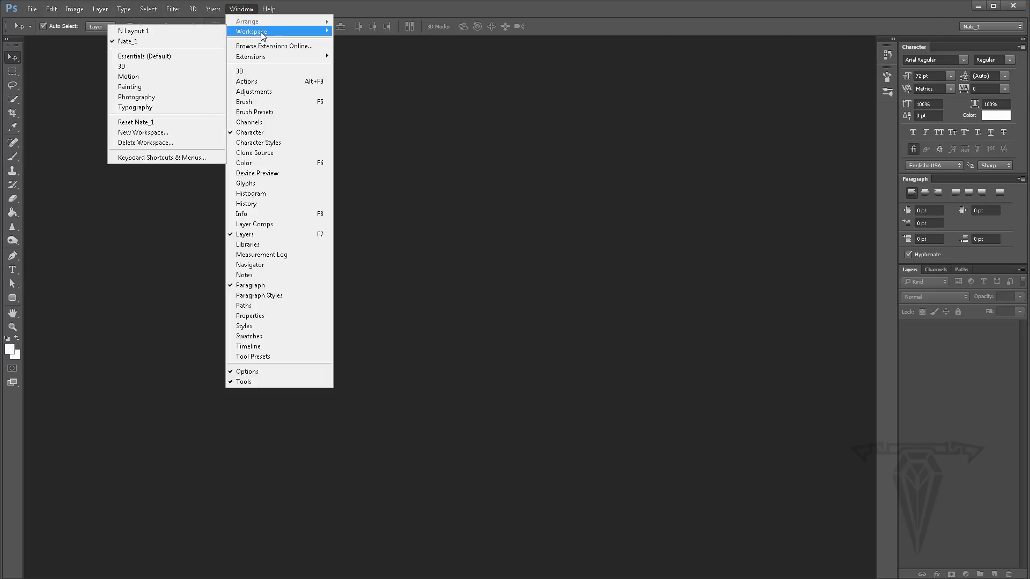
click(144, 156)
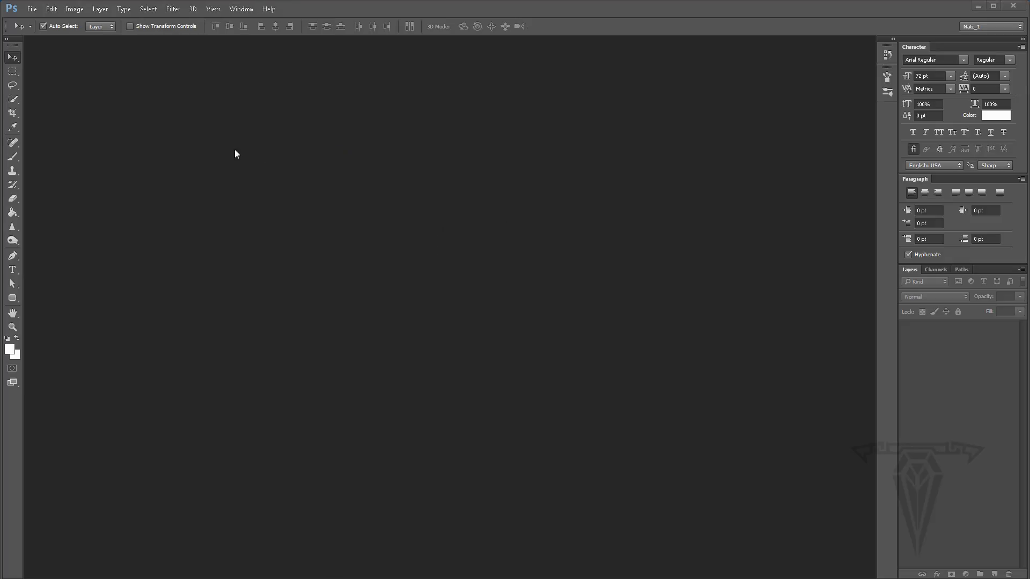
- Open Preferences and view the Performance settings
click(52, 9)
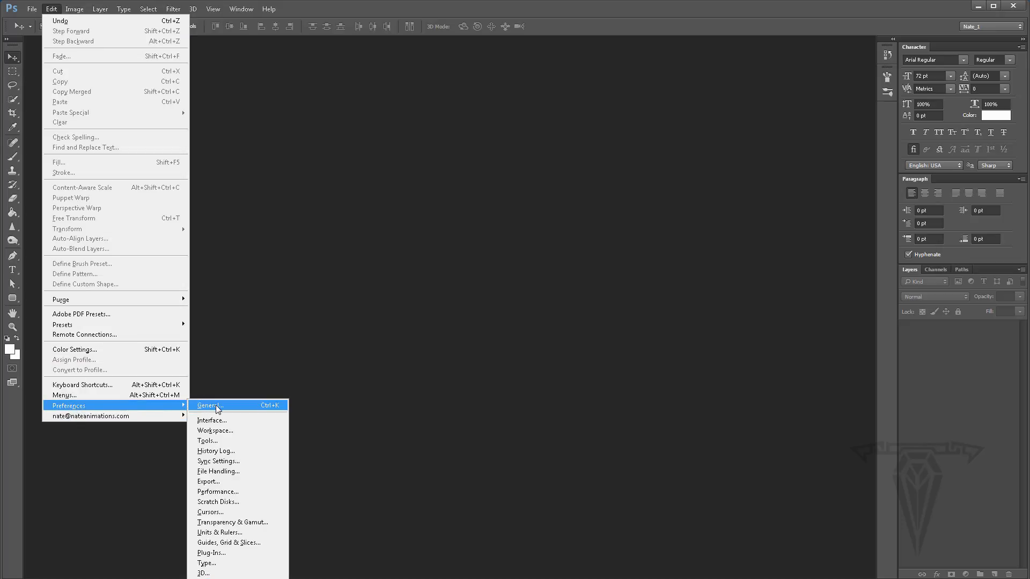
key(ctrl+k)
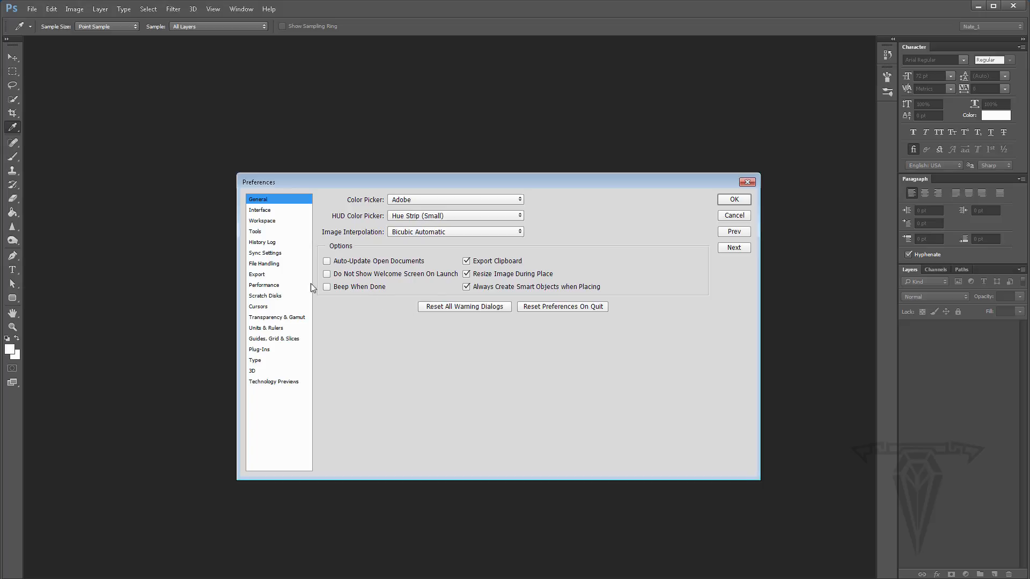
click(269, 286)
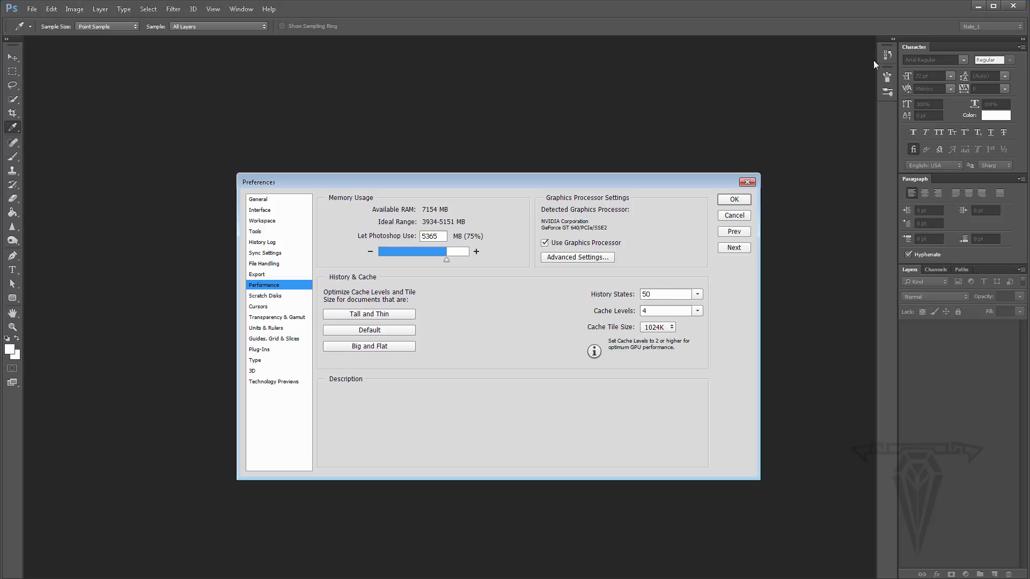
click(887, 55)
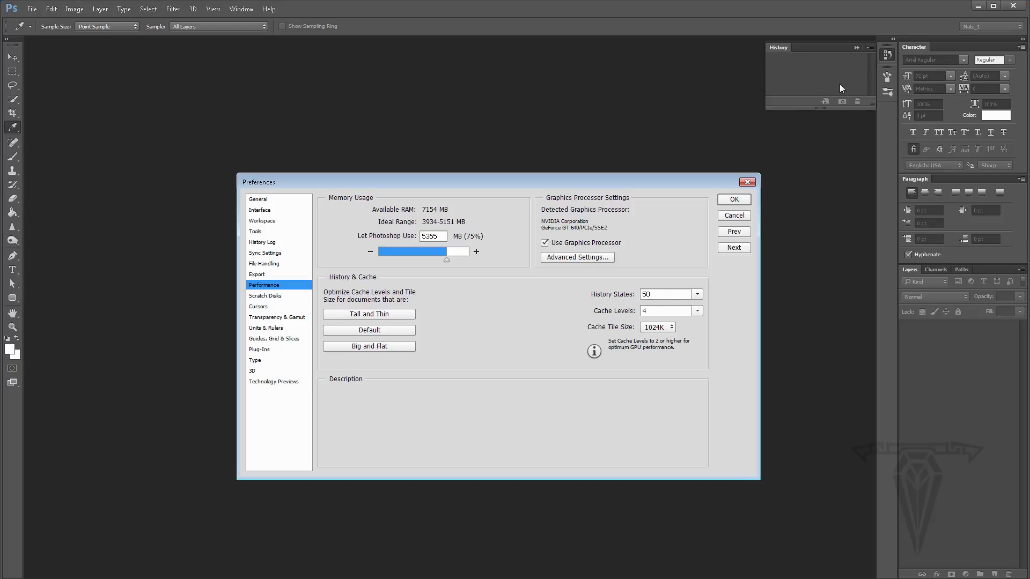
click(856, 47)
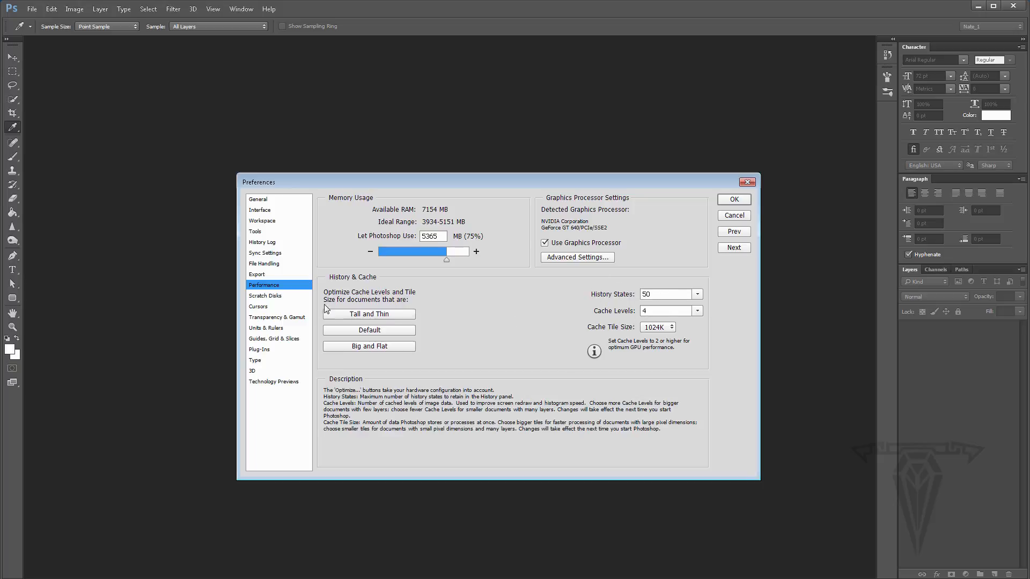
- Deactivate the E:\ scratch disk in Preferences and apply the change
click(268, 296)
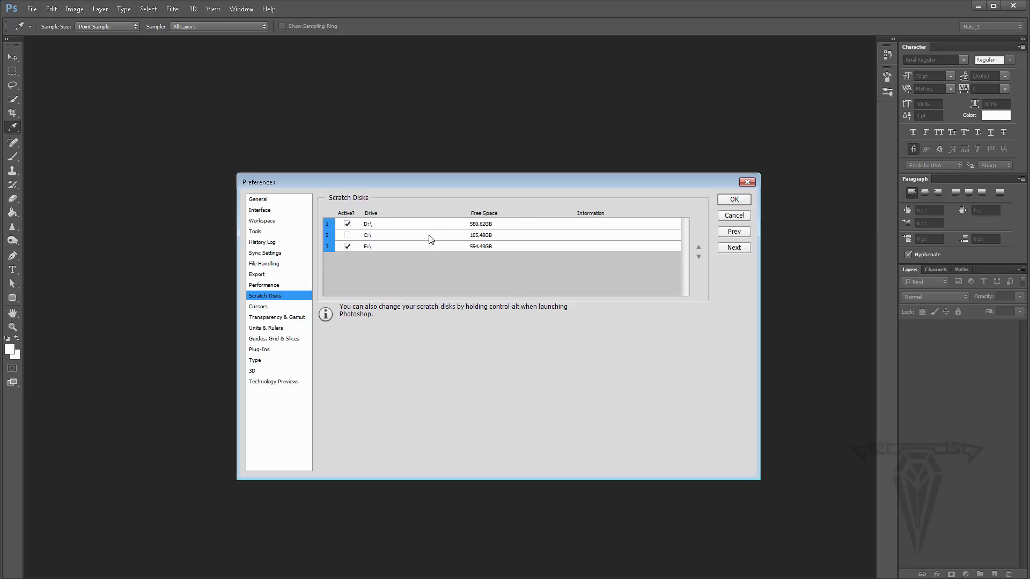
click(347, 246)
click(269, 286)
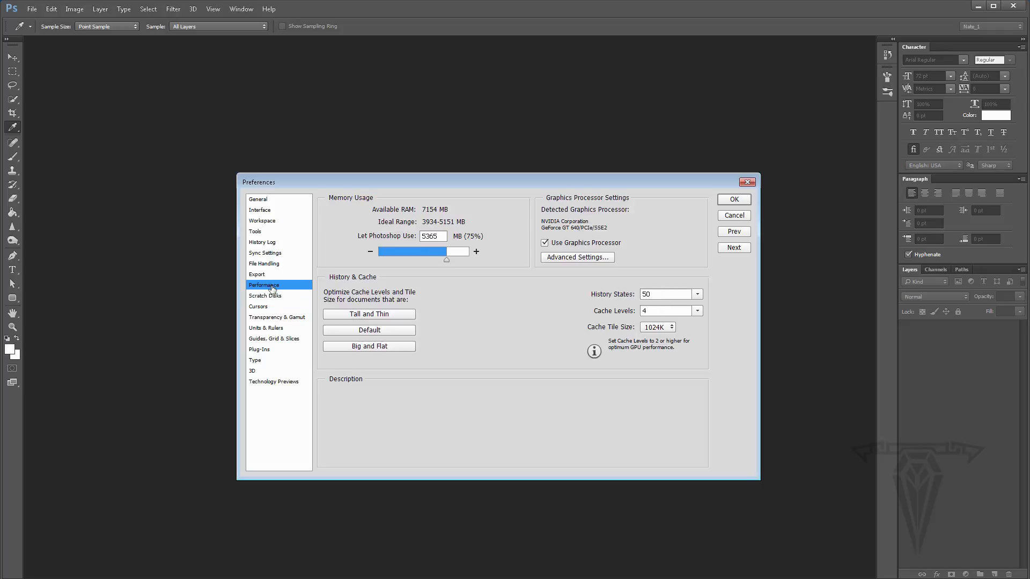
click(269, 299)
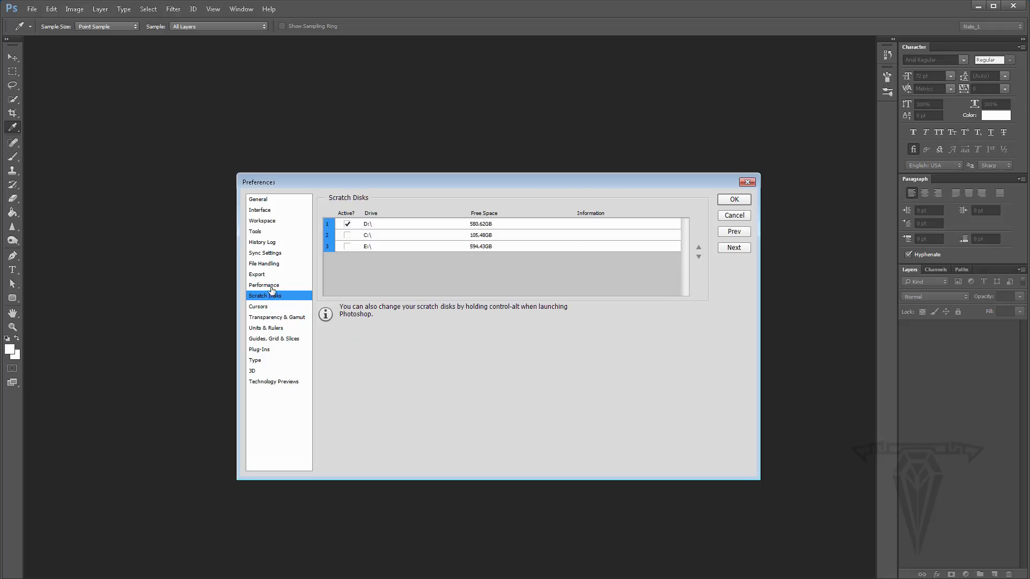
click(271, 287)
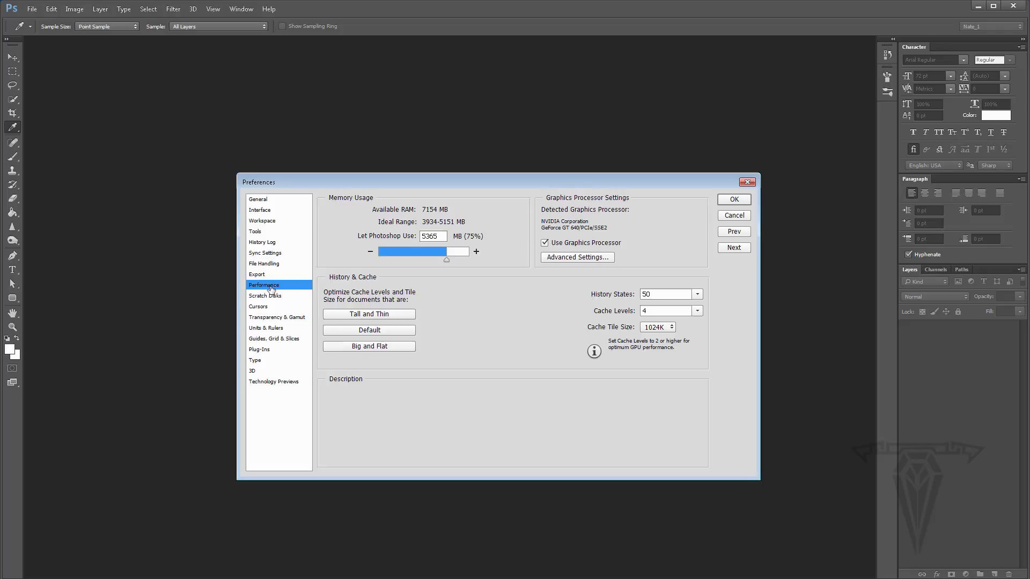
click(738, 202)
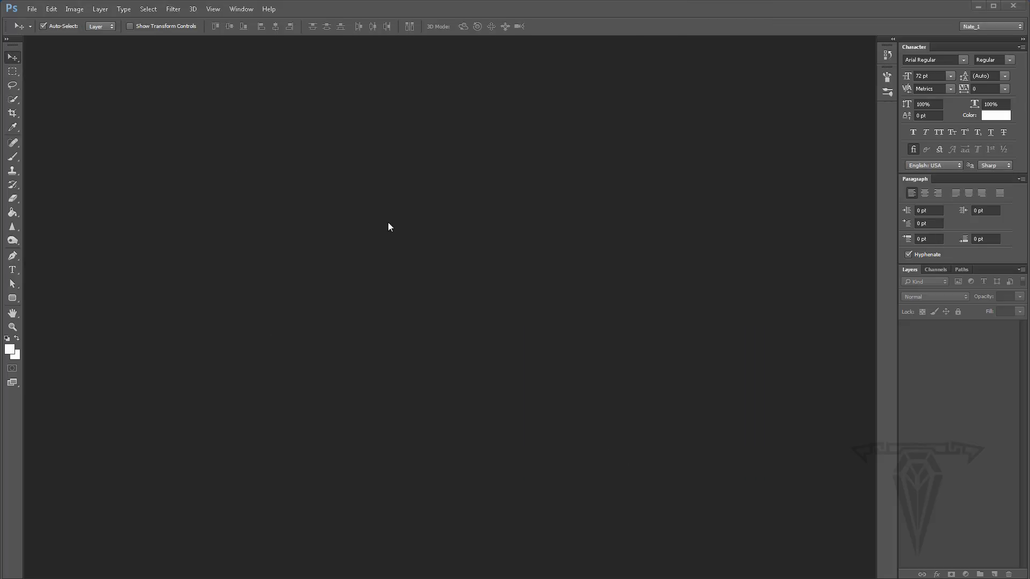
- Switch to Windows Explorer to view the computer's hard drives
key(alt+Tab)
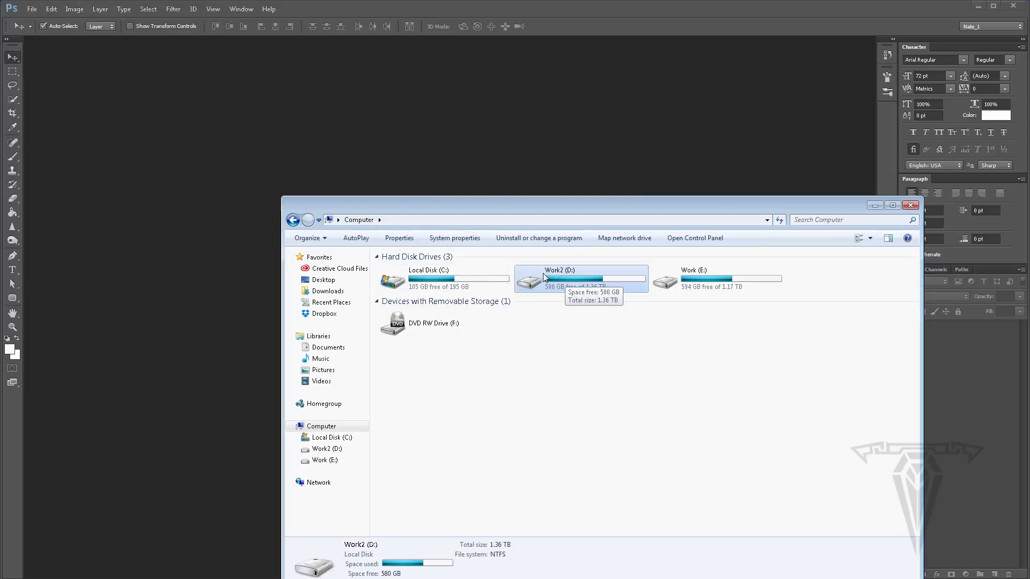
- Create a new folder named Mag_Cover_1 inside Work2 (D:)\TraptCG\Tutorials and open it
click(476, 284)
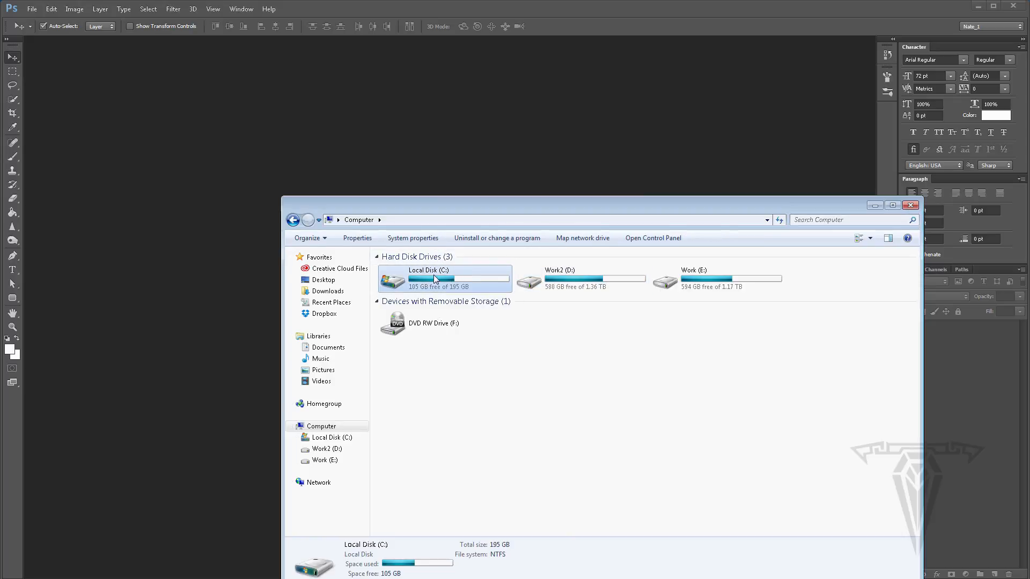
click(577, 279)
double_click(576, 278)
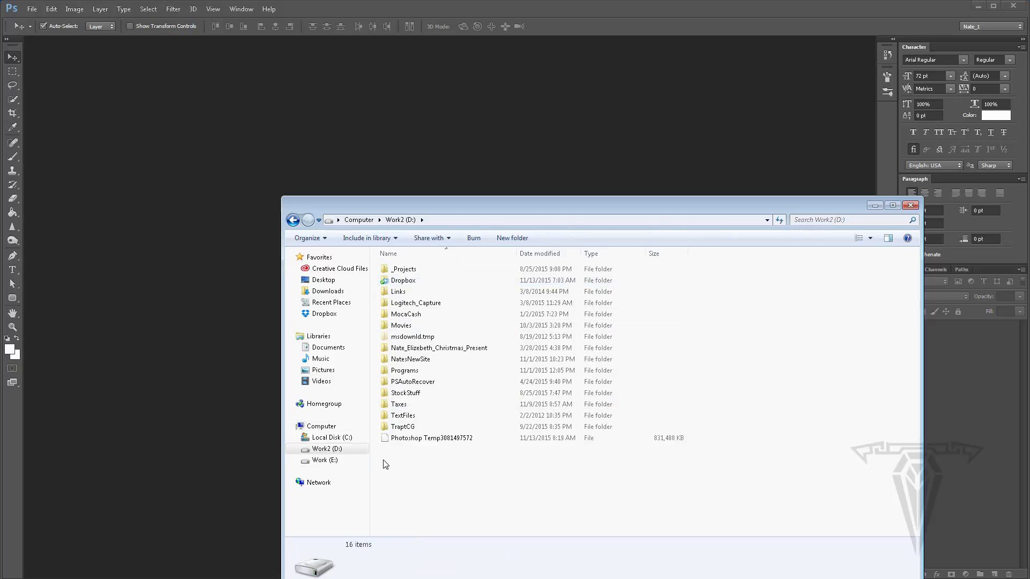
click(405, 427)
double_click(406, 428)
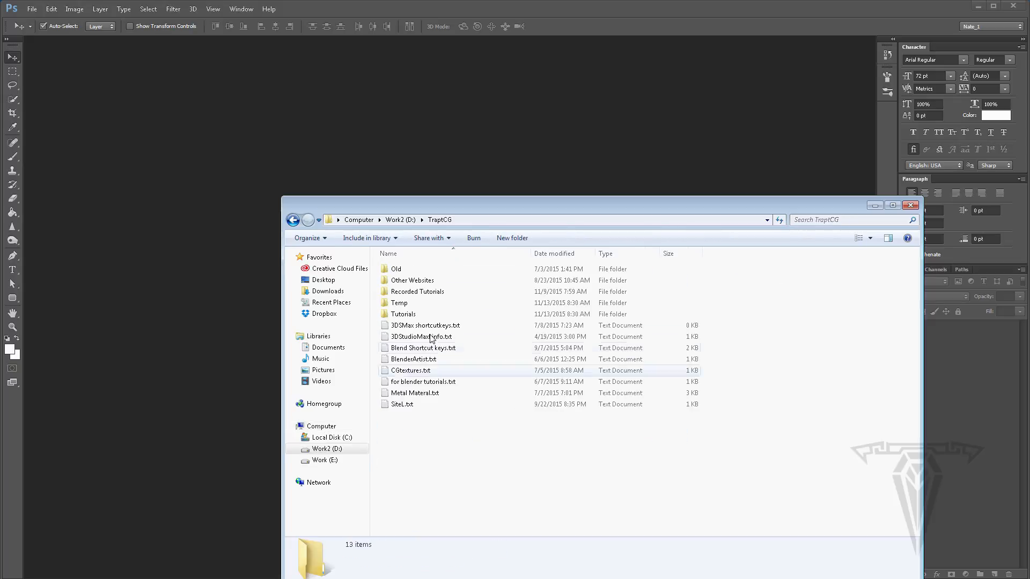
double_click(408, 314)
right_click(402, 334)
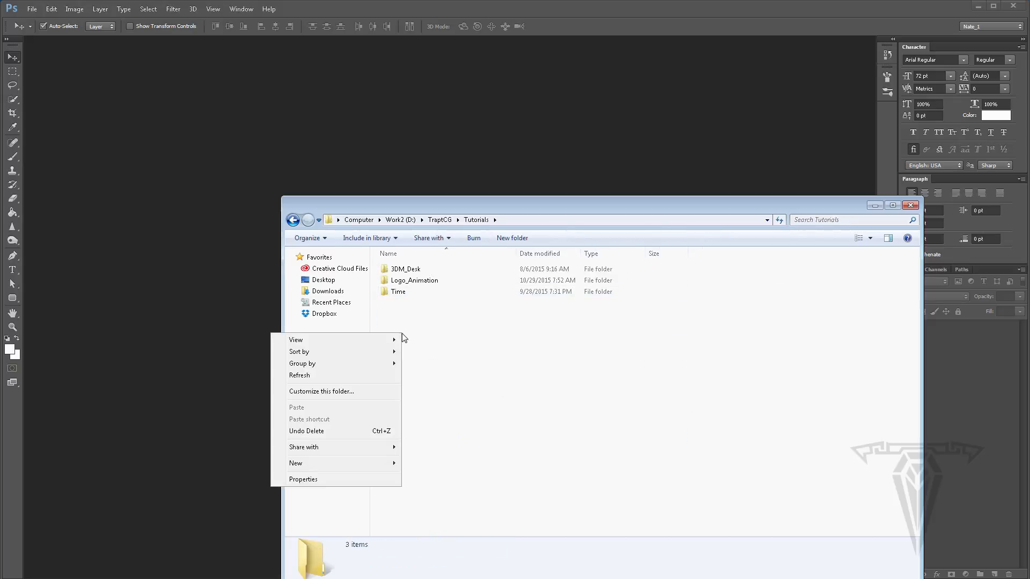
mouse_move(317, 462)
click(222, 458)
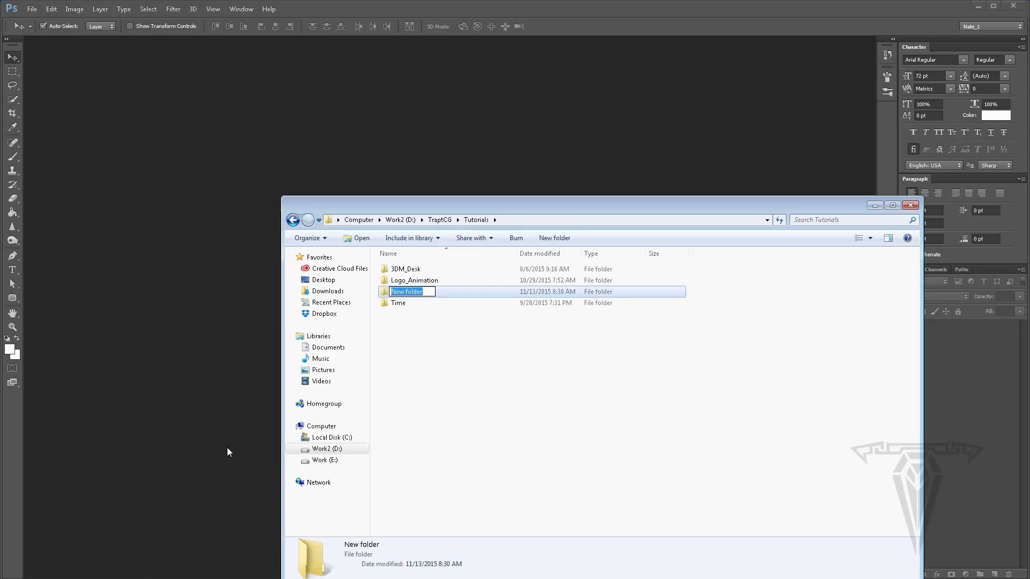
text(Mag_Cover_1)
key(Return)
double_click(395, 293)
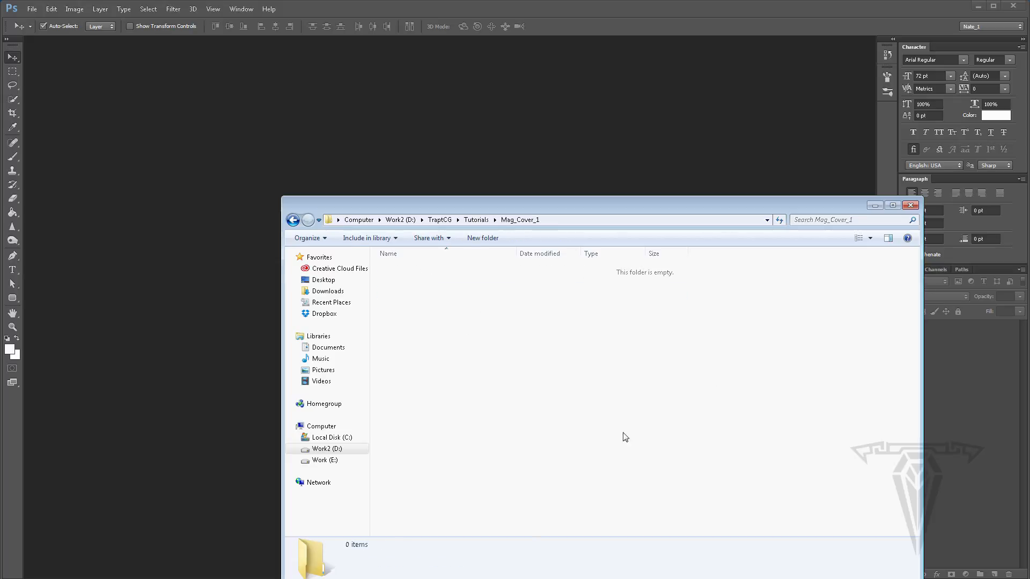
- Minimize the Explorer window and start a new document named TrappCG_Mag_Cover_1
click(875, 206)
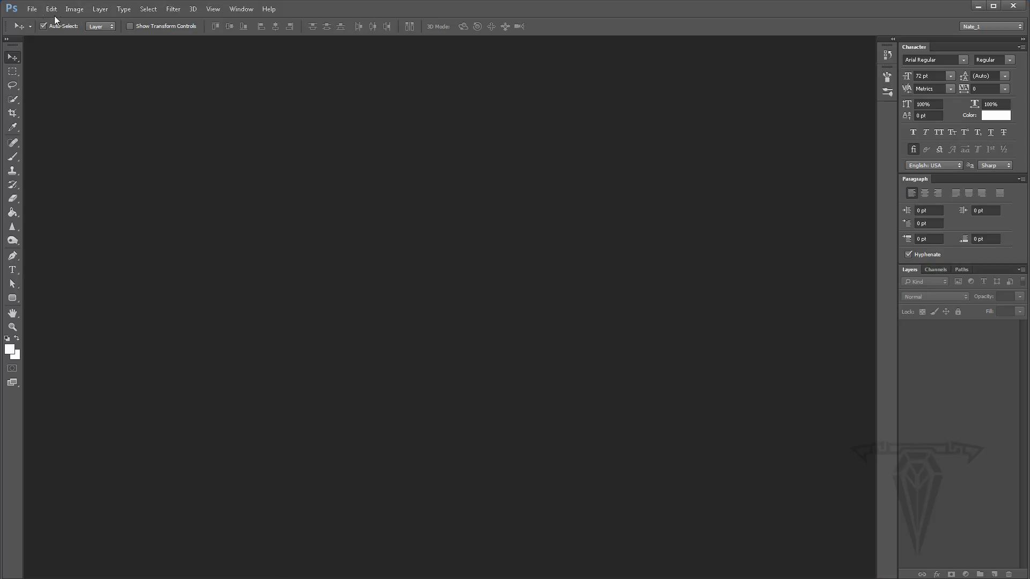
click(32, 9)
click(41, 21)
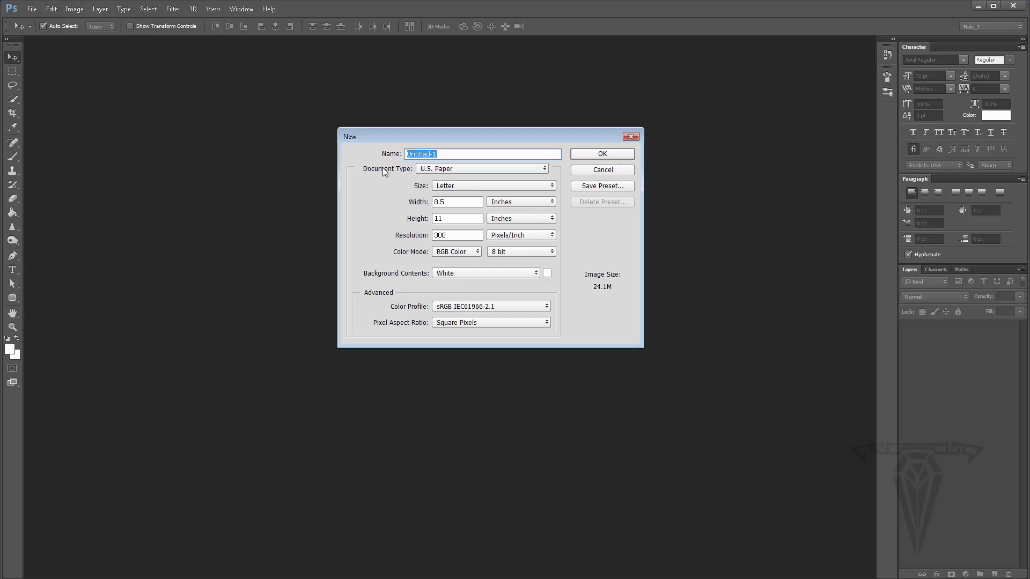
drag(407, 154, 465, 152)
drag(397, 155, 377, 155)
text(TrappCG_Mag_Cover_1)
- Switch the document type to Web and then back to U.S. Paper
click(457, 170)
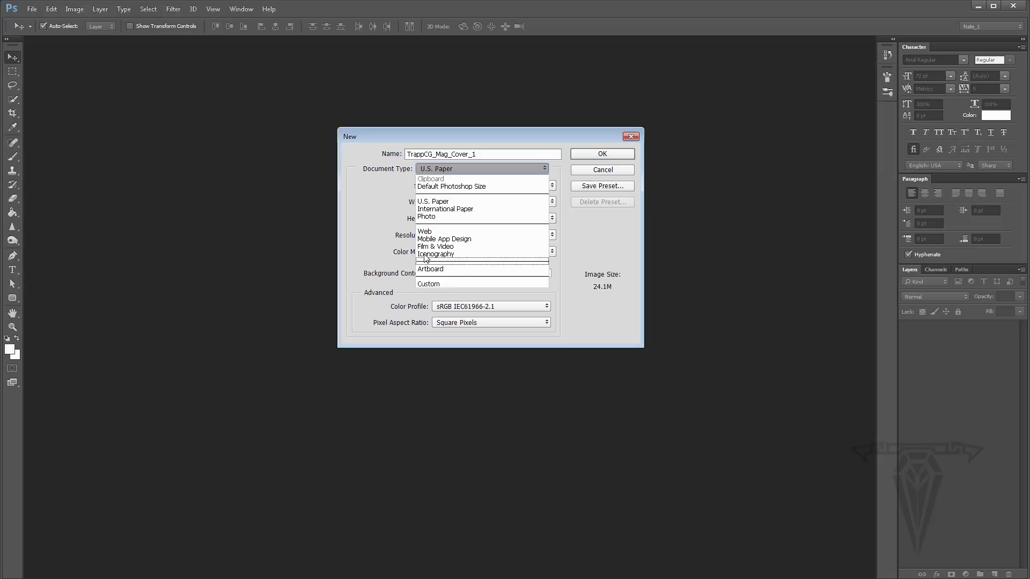
click(436, 233)
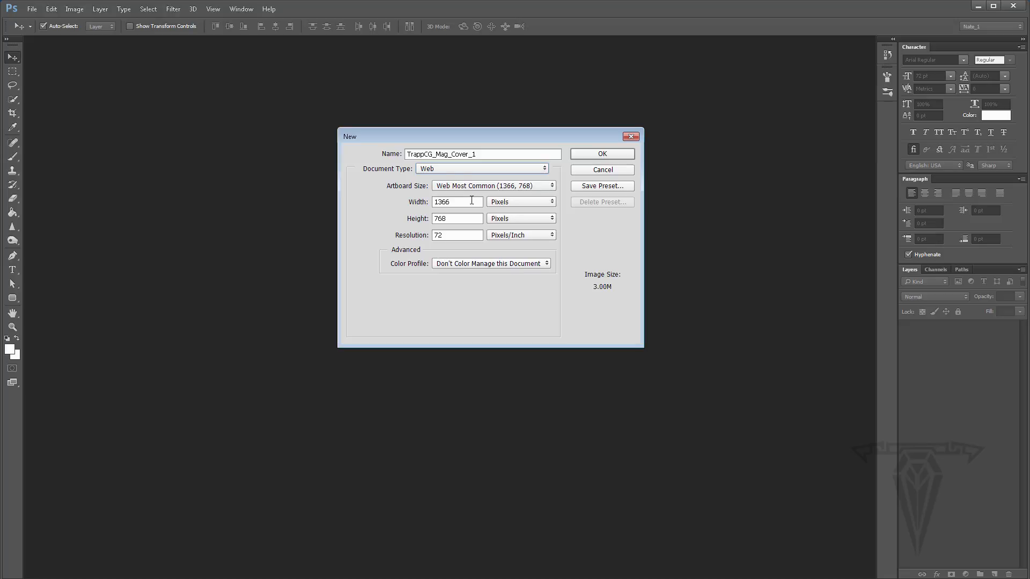
click(448, 170)
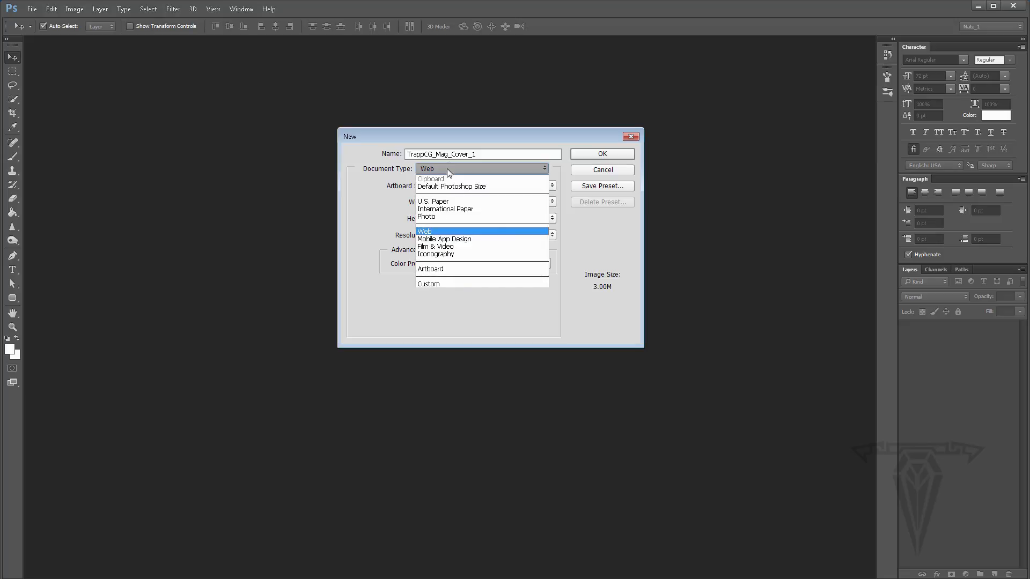
click(443, 201)
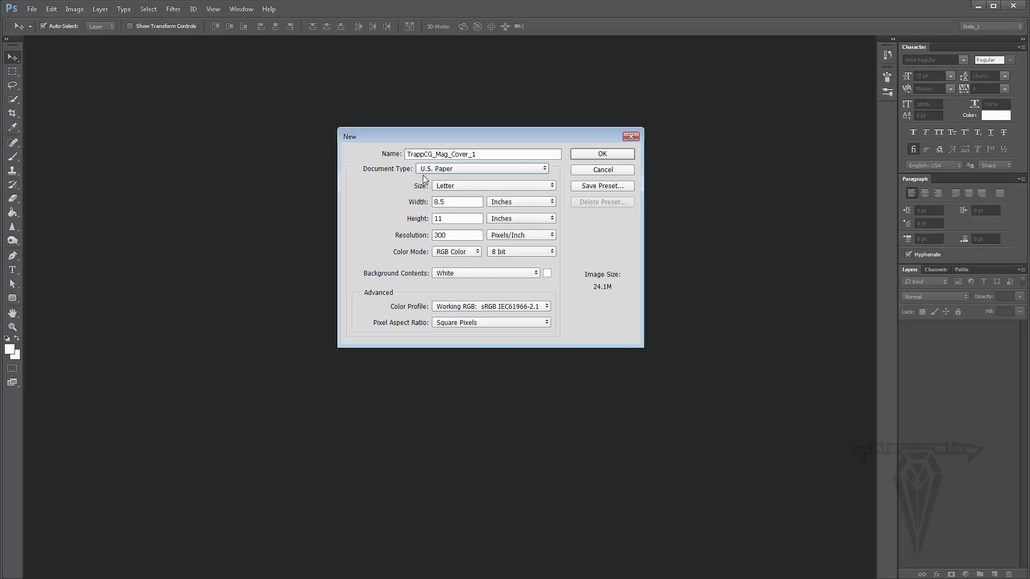
- Try the Legal and Tabloid page sizes before returning the size to Letter
click(459, 185)
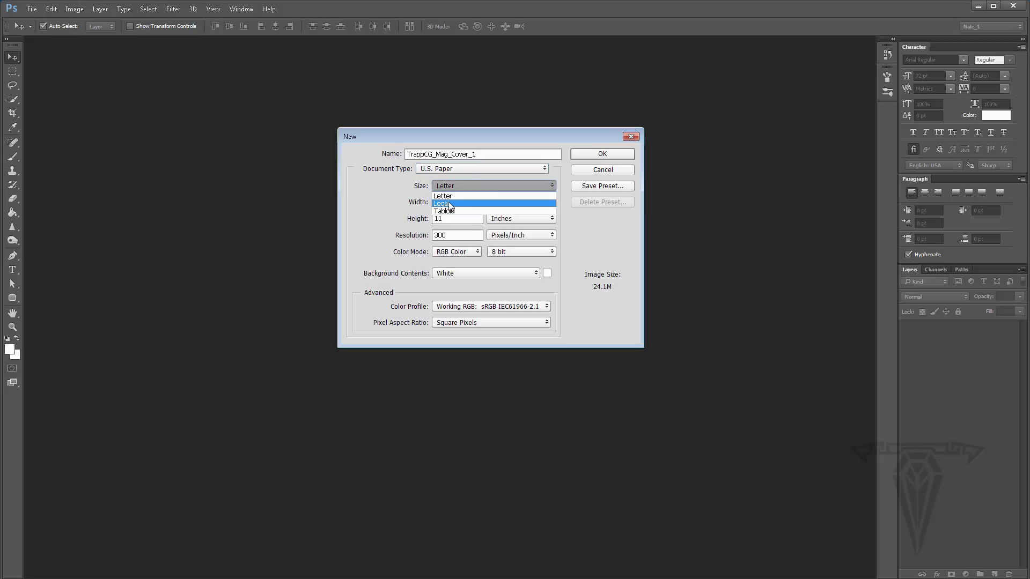
click(440, 203)
click(462, 185)
key(Down)
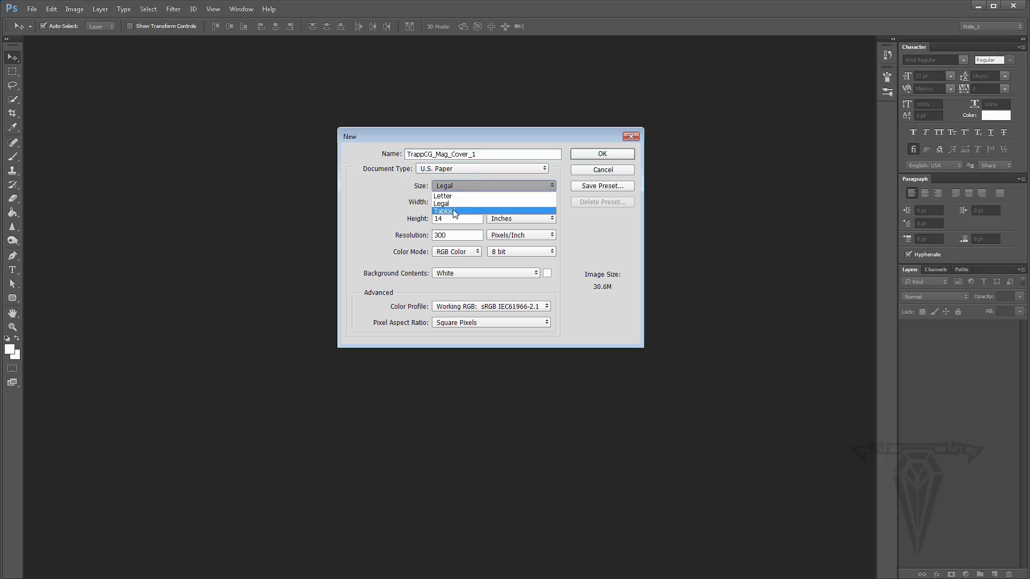
key(Return)
click(462, 185)
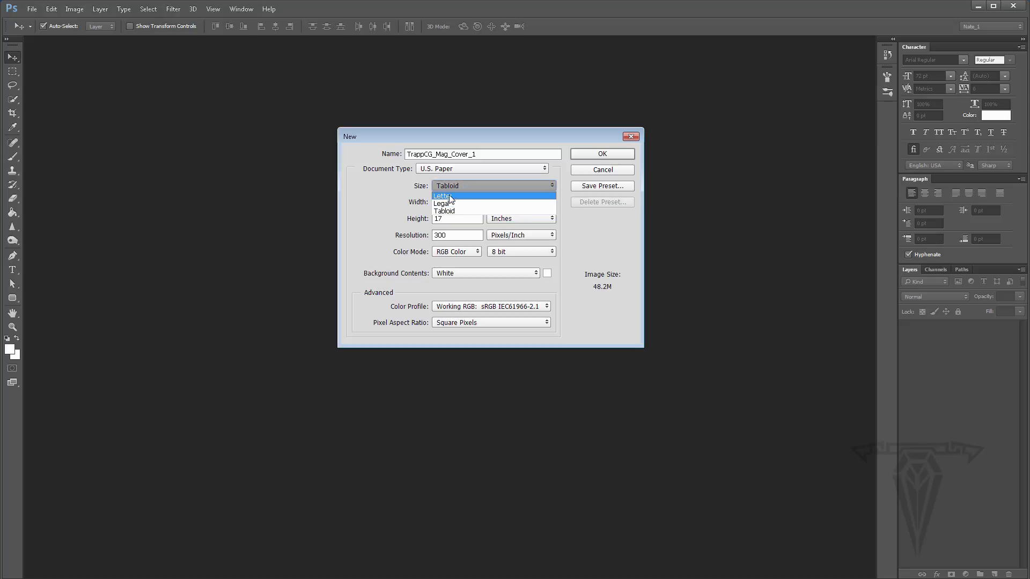
click(450, 195)
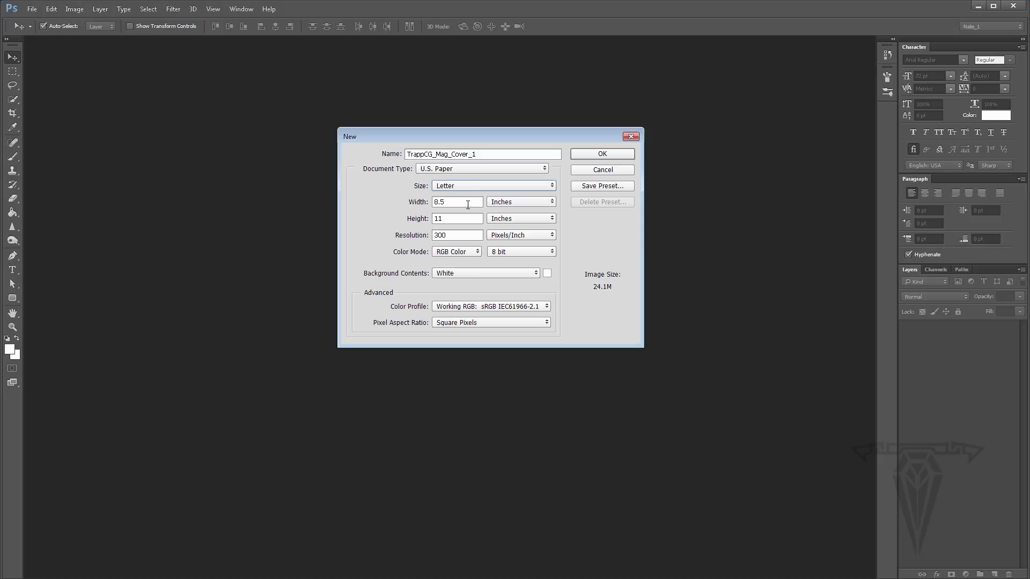
click(510, 202)
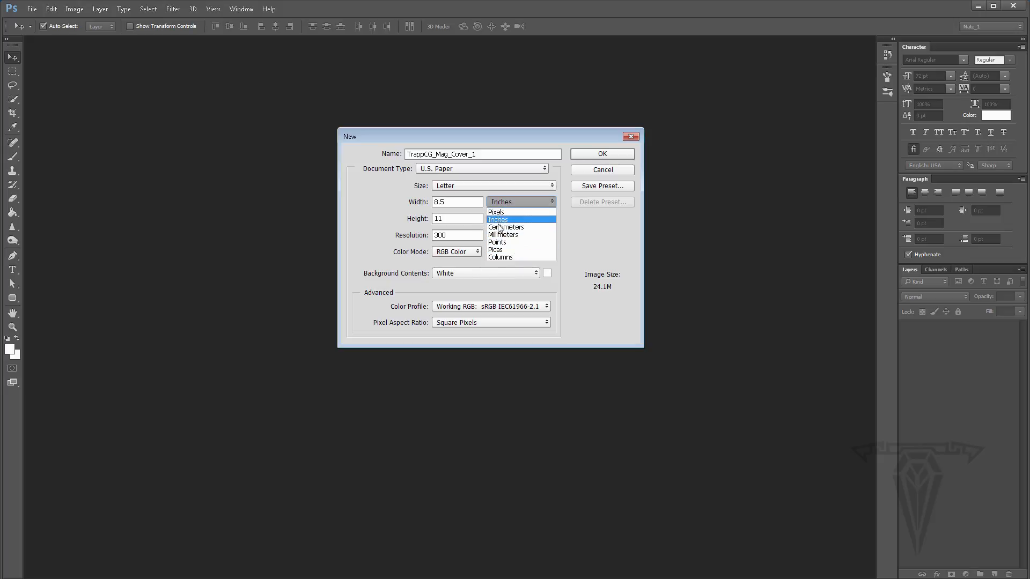
click(583, 233)
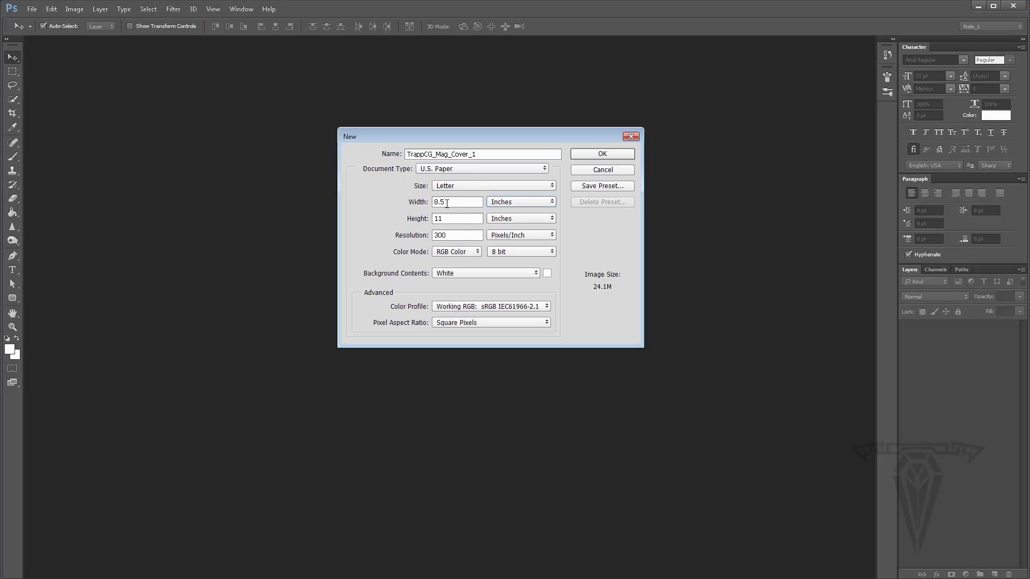
click(406, 204)
- Switch to the browser and examine the sampling of common magazine trim sizes
key(alt+Tab)
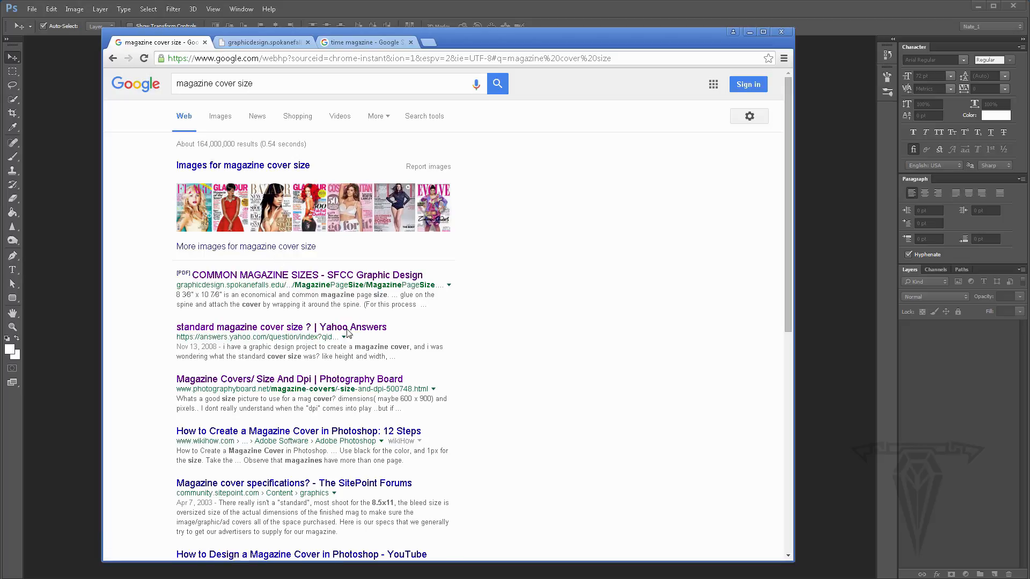
scroll(359, 312, down, 5)
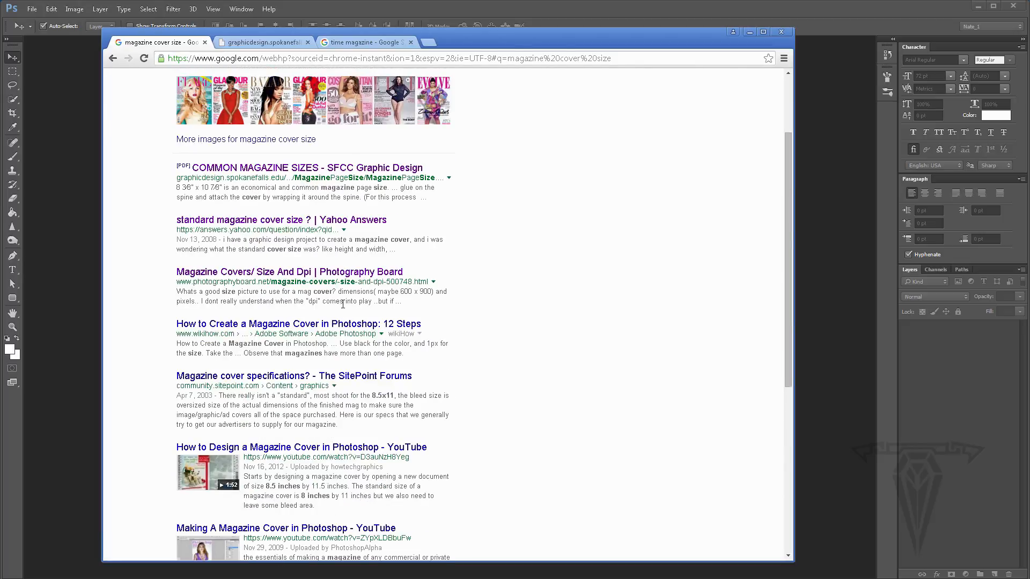
scroll(341, 311, up, 3)
click(249, 42)
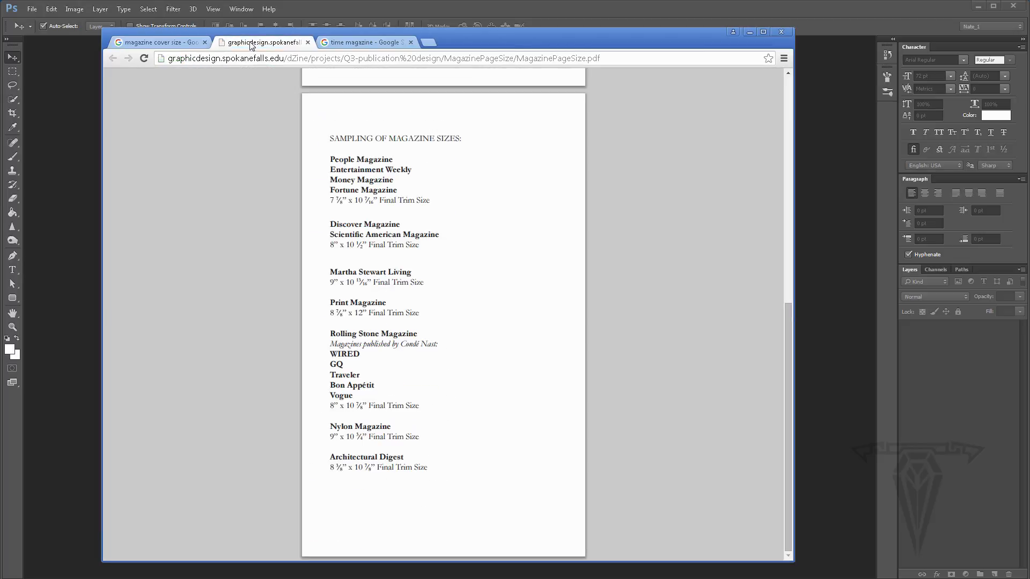
click(182, 42)
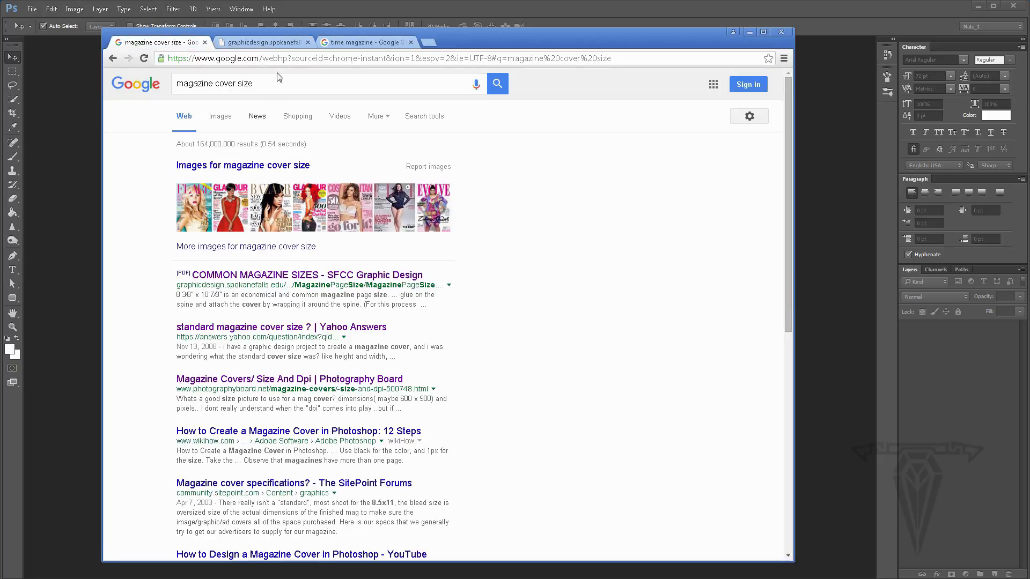
click(251, 43)
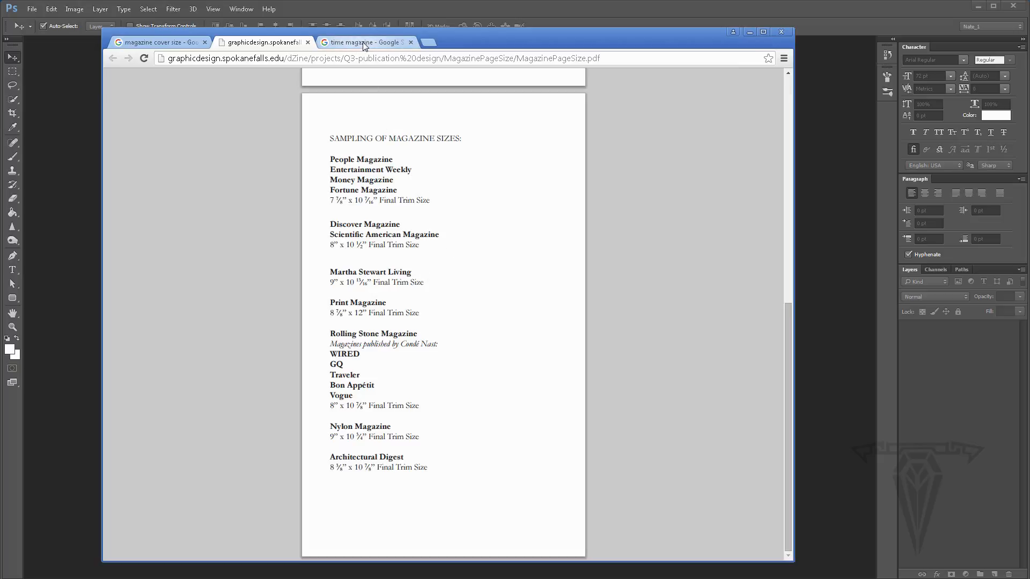
scroll(401, 280, up, 5)
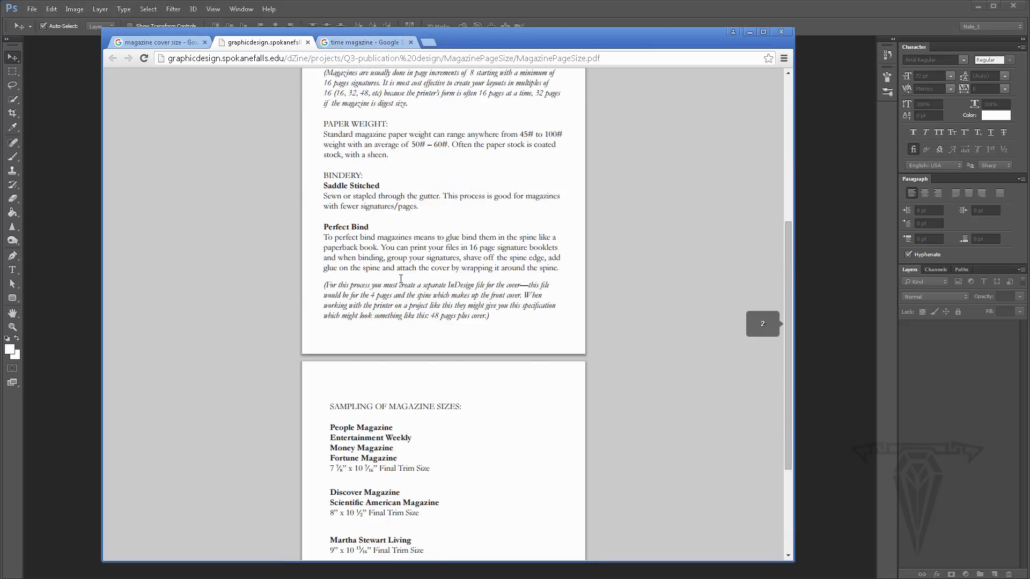
scroll(510, 192, down, 5)
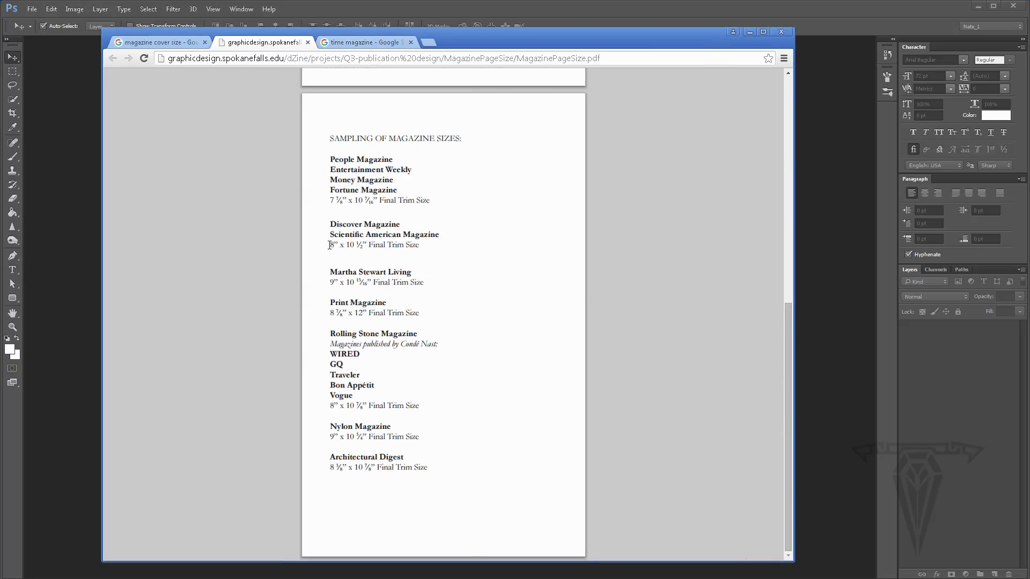
drag(330, 245, 420, 245)
click(439, 249)
click(751, 32)
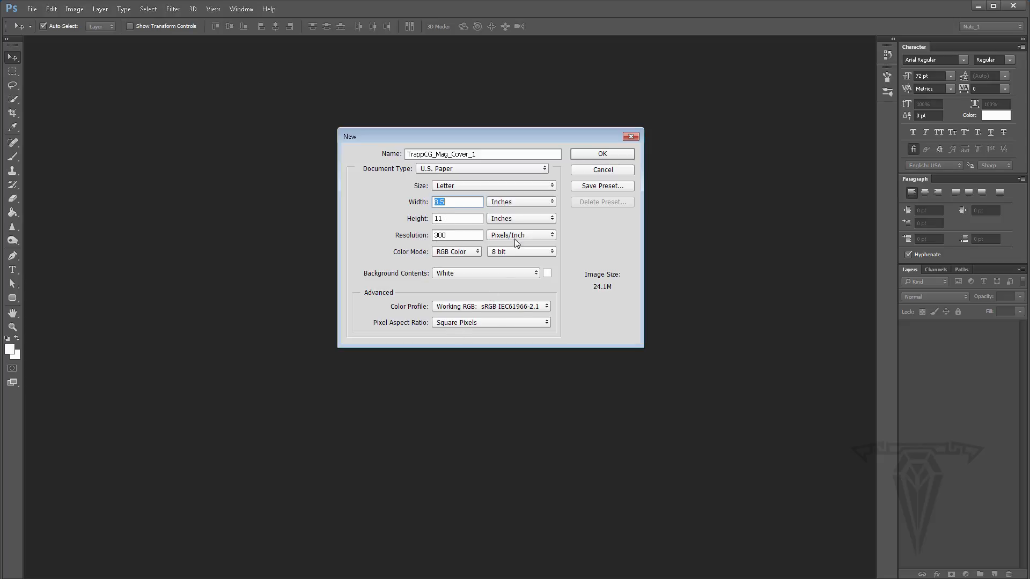
- Review the resolution, color mode and bit depth options of the new document
double_click(453, 235)
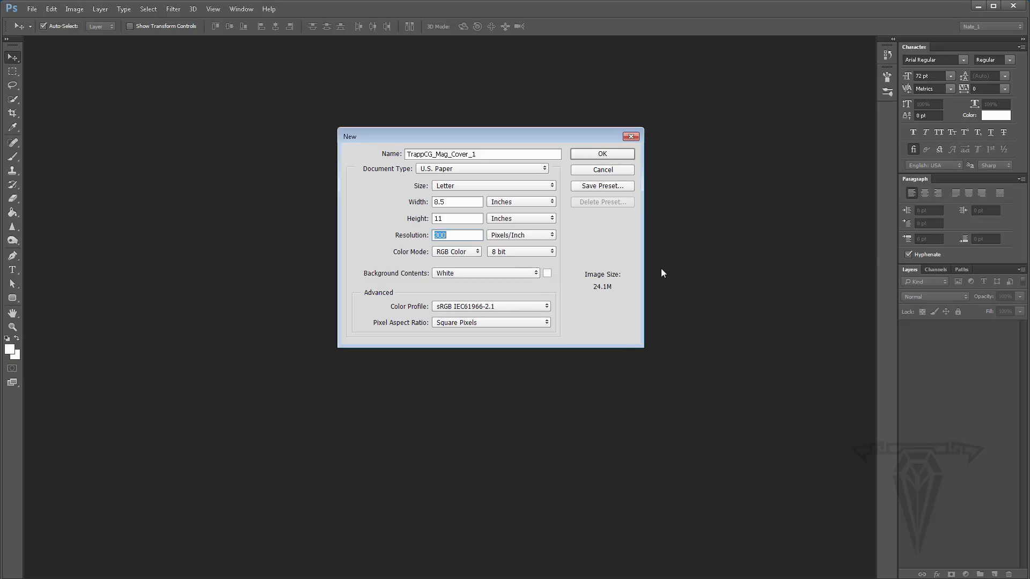
click(461, 252)
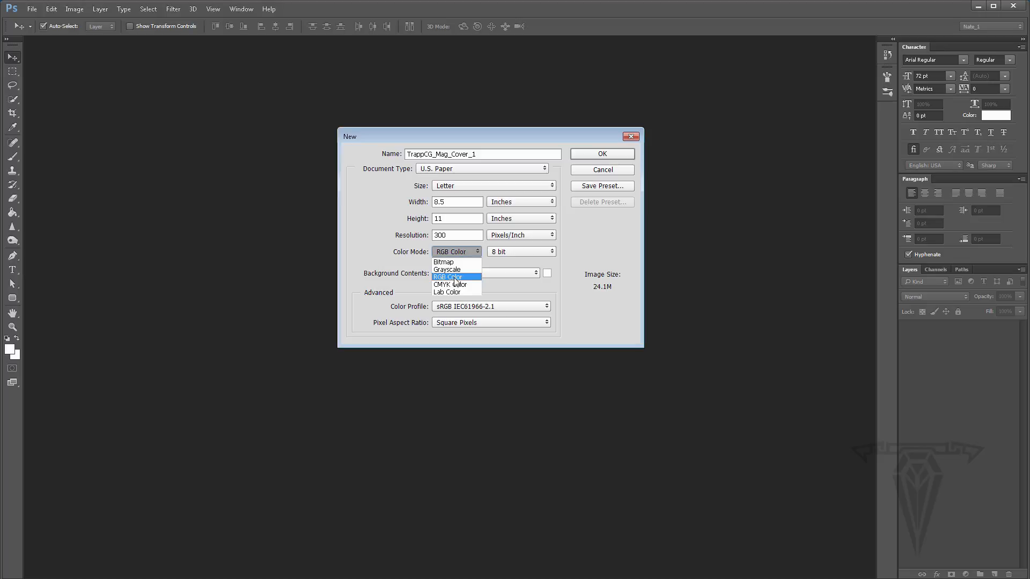
click(568, 250)
click(532, 253)
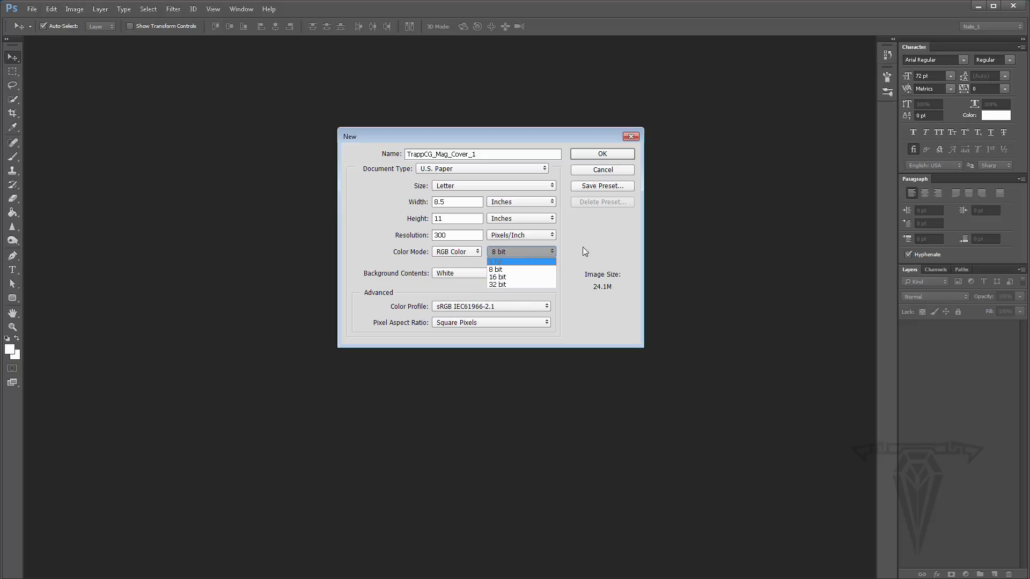
click(591, 246)
click(525, 256)
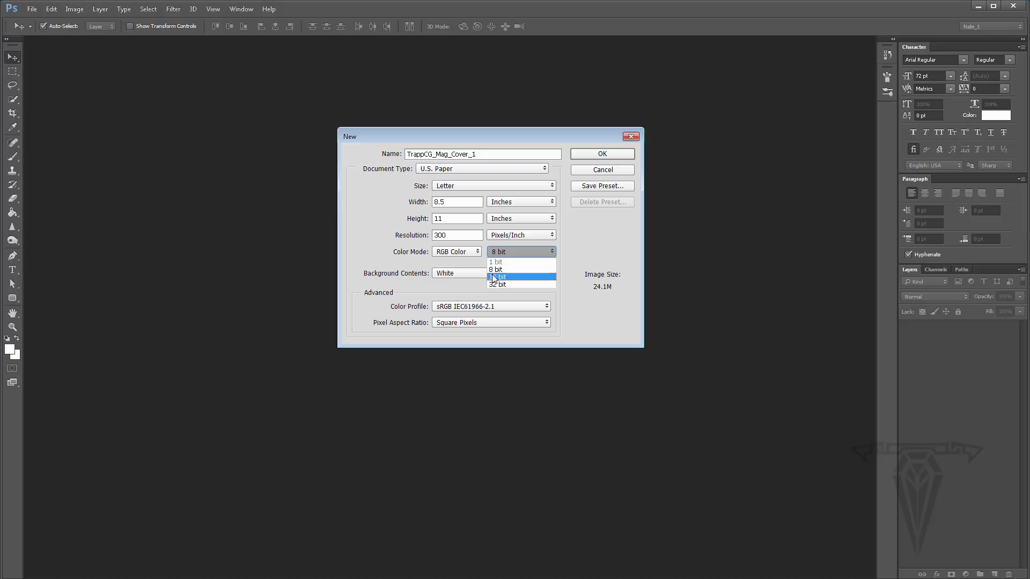
click(569, 242)
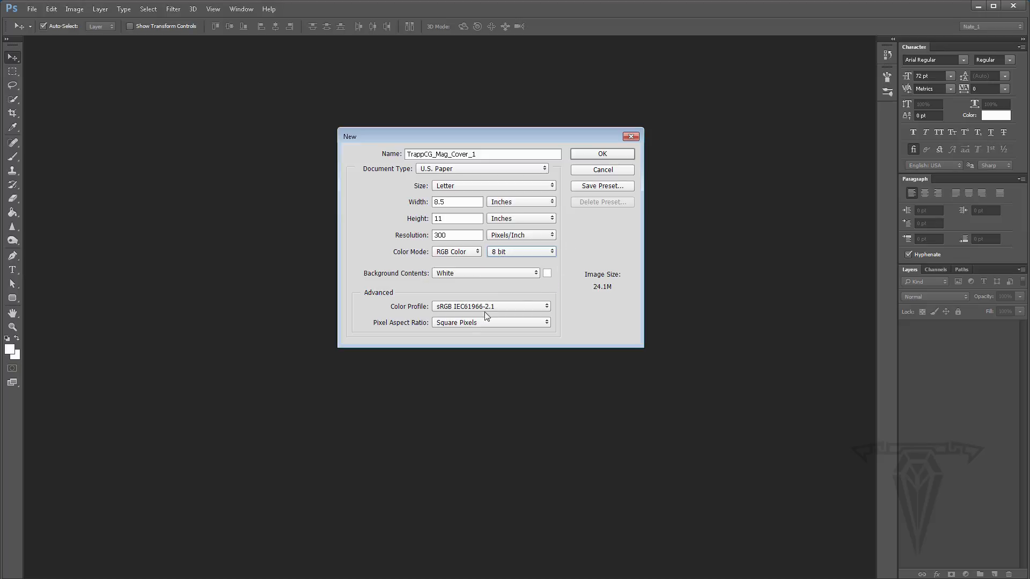
- Switch to the browser and read the Wikipedia article on color depth
key(alt+Tab)
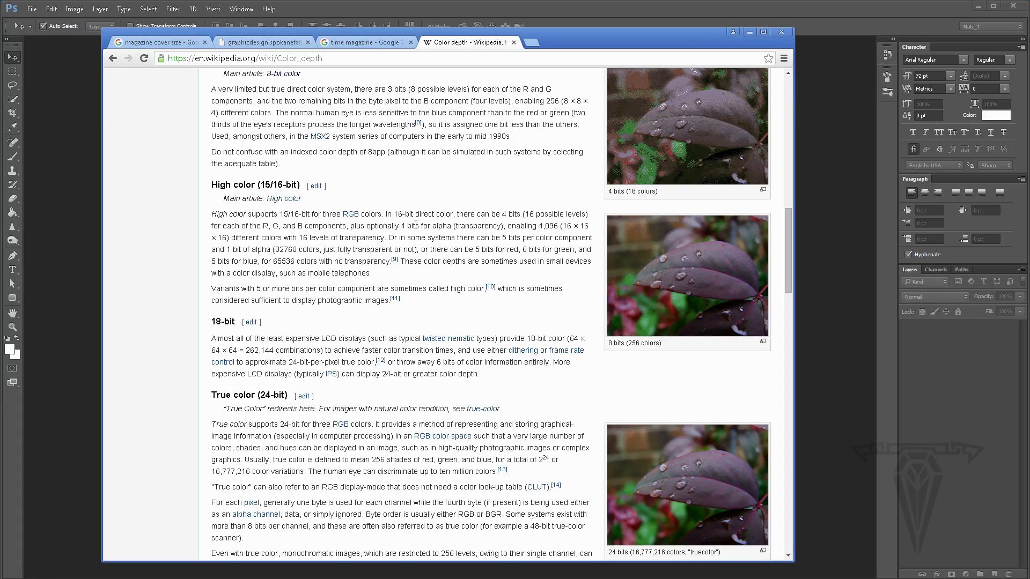
scroll(377, 299, up, 9)
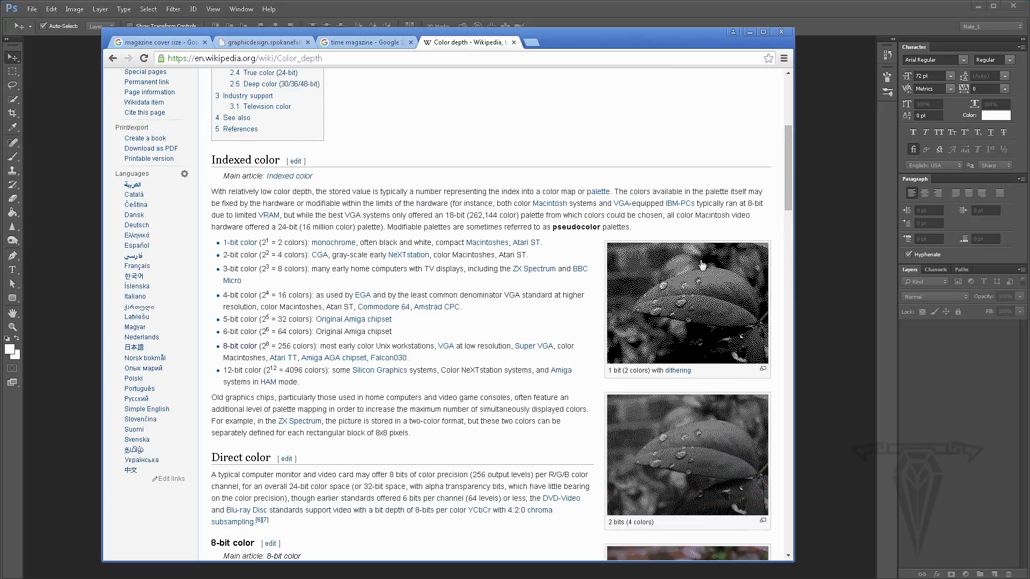
scroll(671, 301, up, 6)
scroll(661, 328, down, 7)
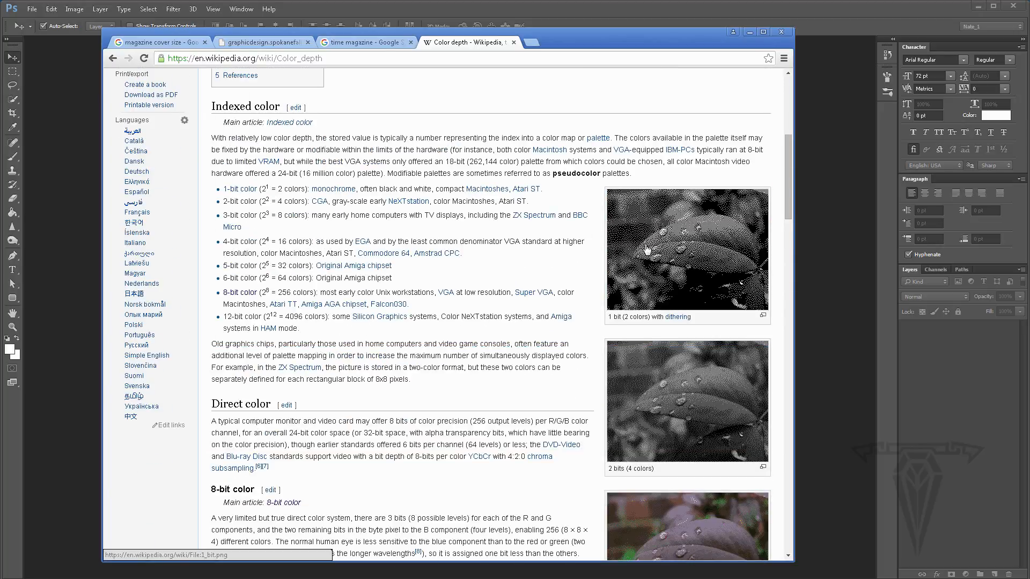
scroll(656, 244, down, 1)
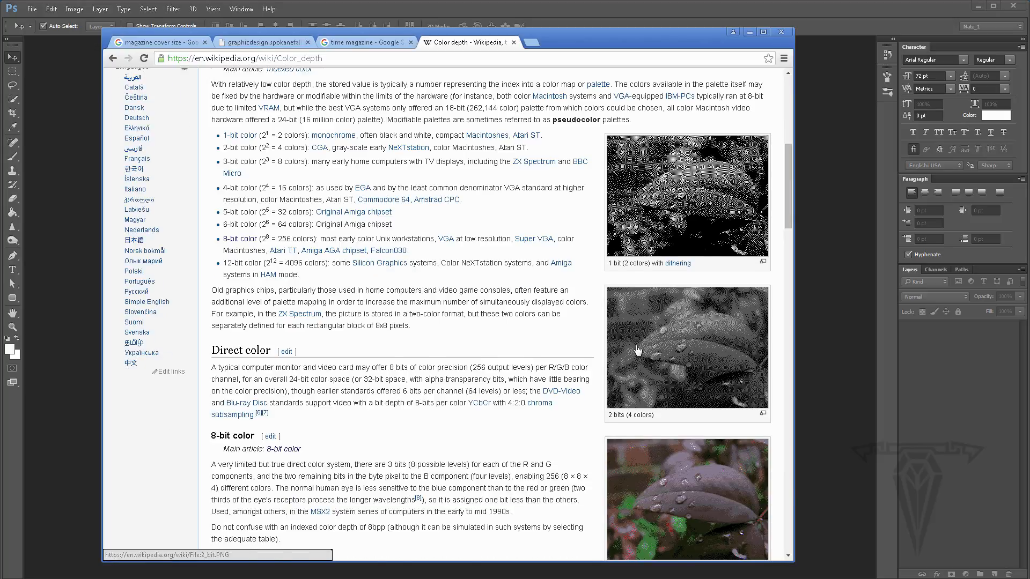
- Scroll through the article's bit-depth sections and compare the example leaf images at each color depth
scroll(638, 343, down, 3)
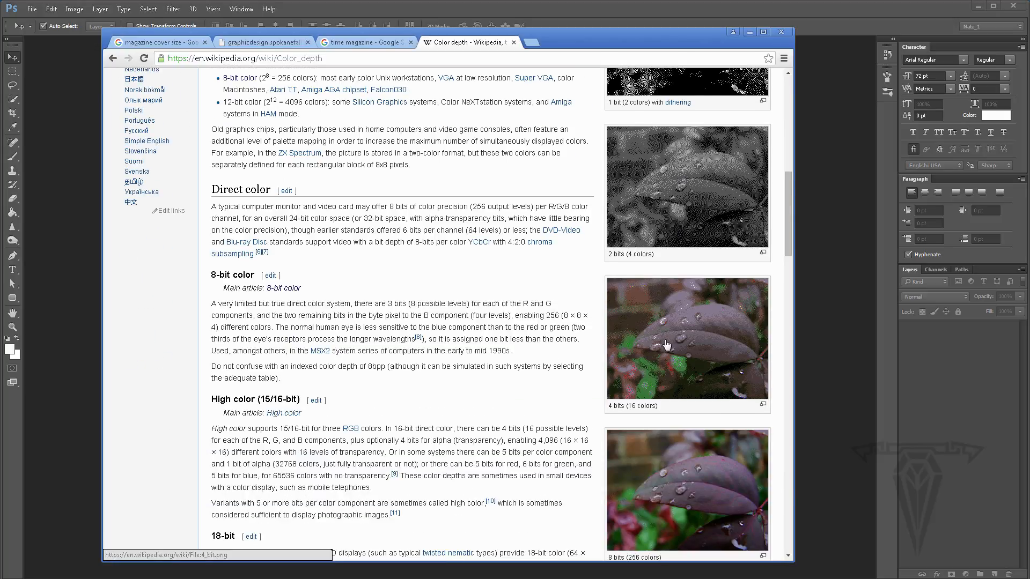
scroll(667, 346, down, 3)
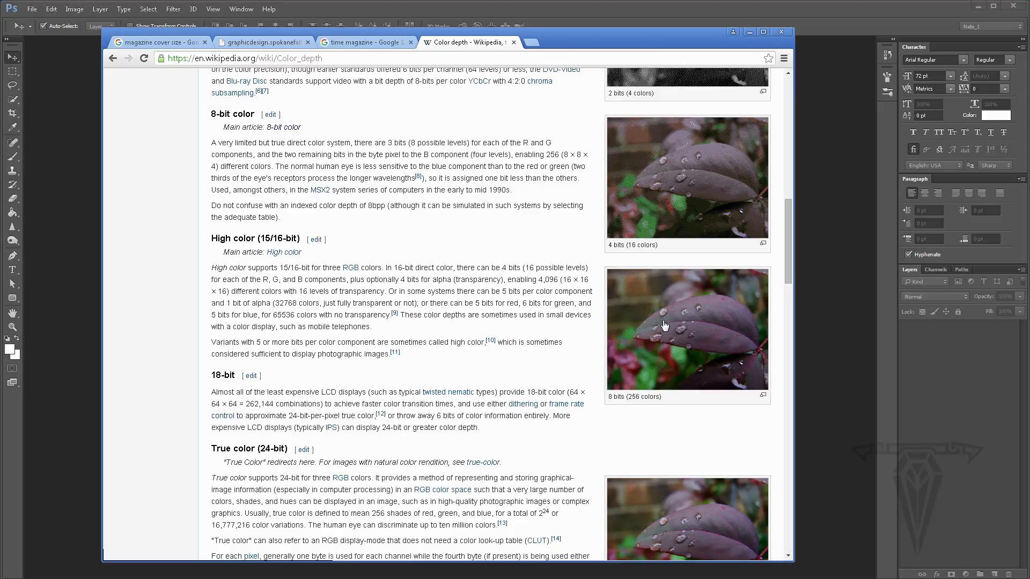
scroll(664, 325, down, 3)
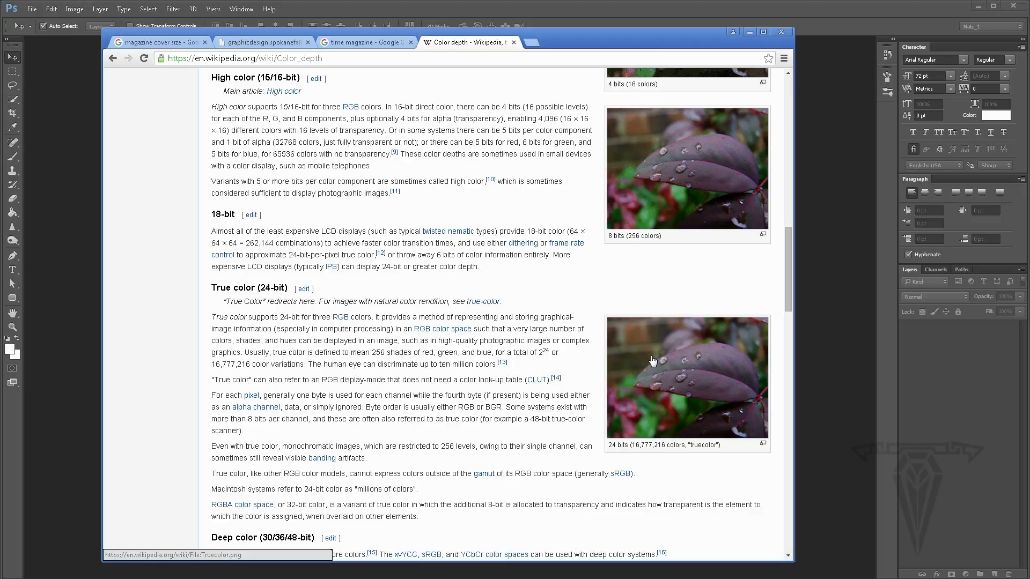
scroll(652, 360, up, 8)
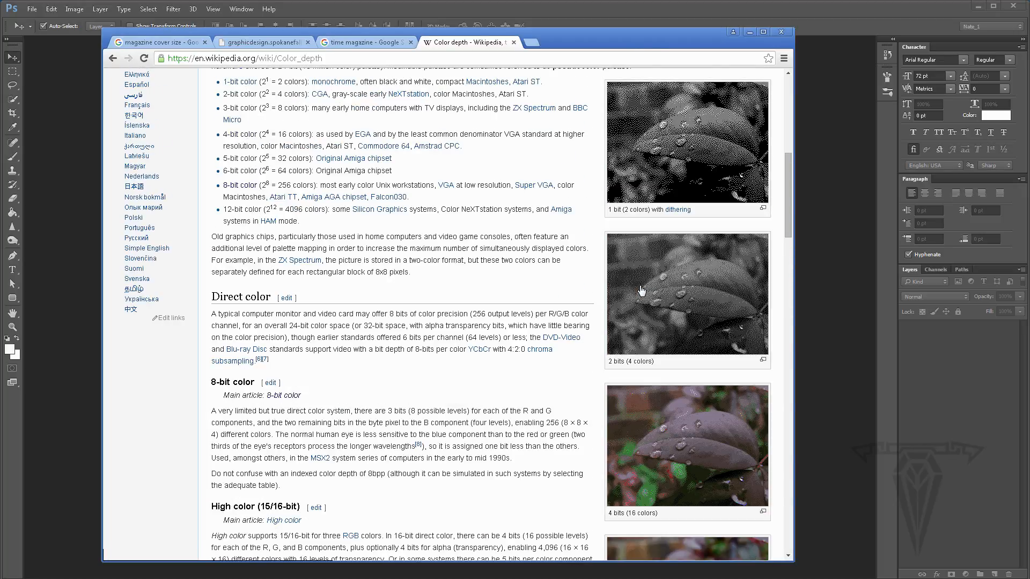
scroll(642, 291, up, 3)
scroll(644, 306, down, 6)
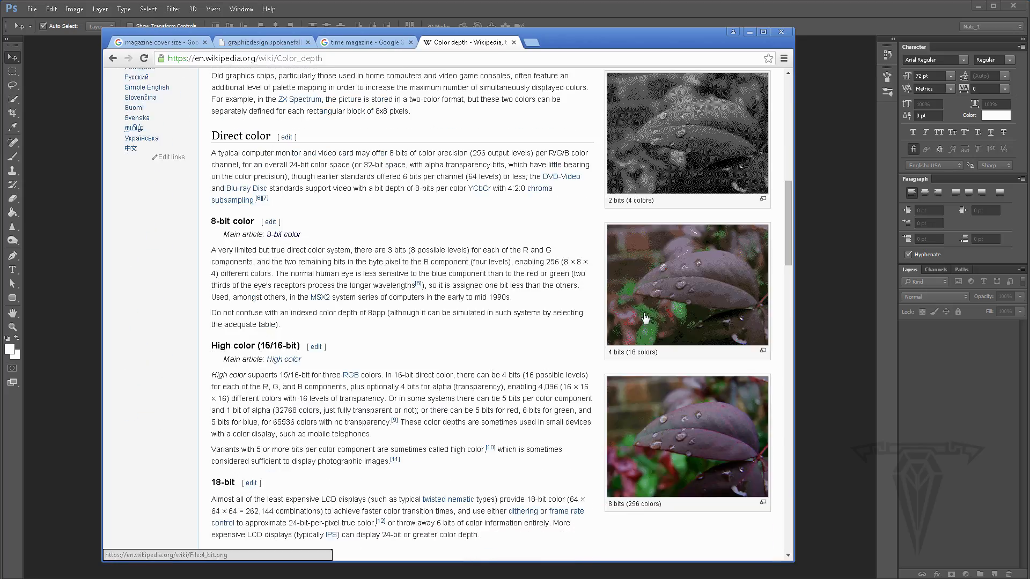
scroll(656, 438, down, 2)
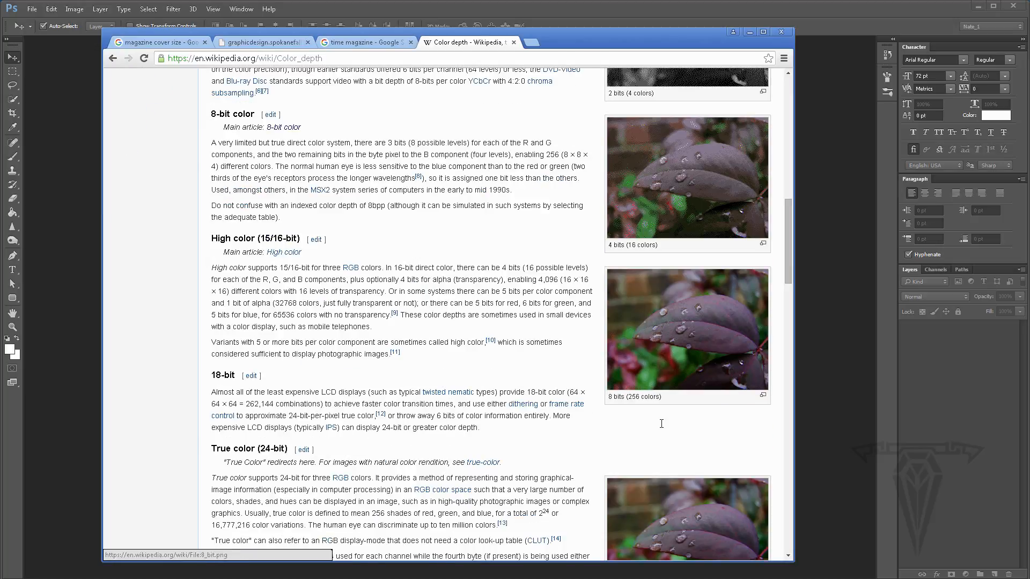
- Return to the New document dialog, keep the bit depth at 8 bit, and create the document
click(749, 31)
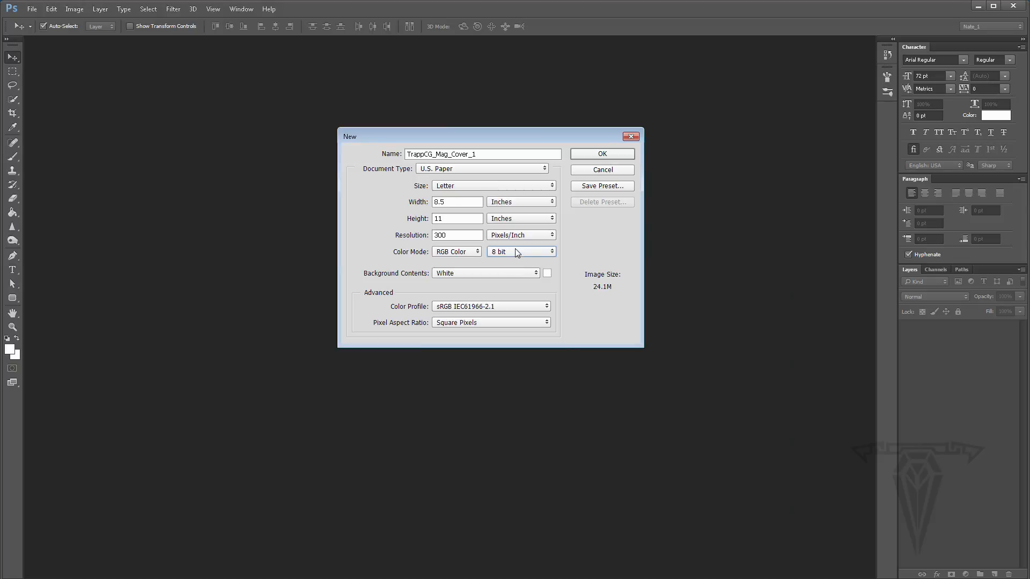
click(515, 248)
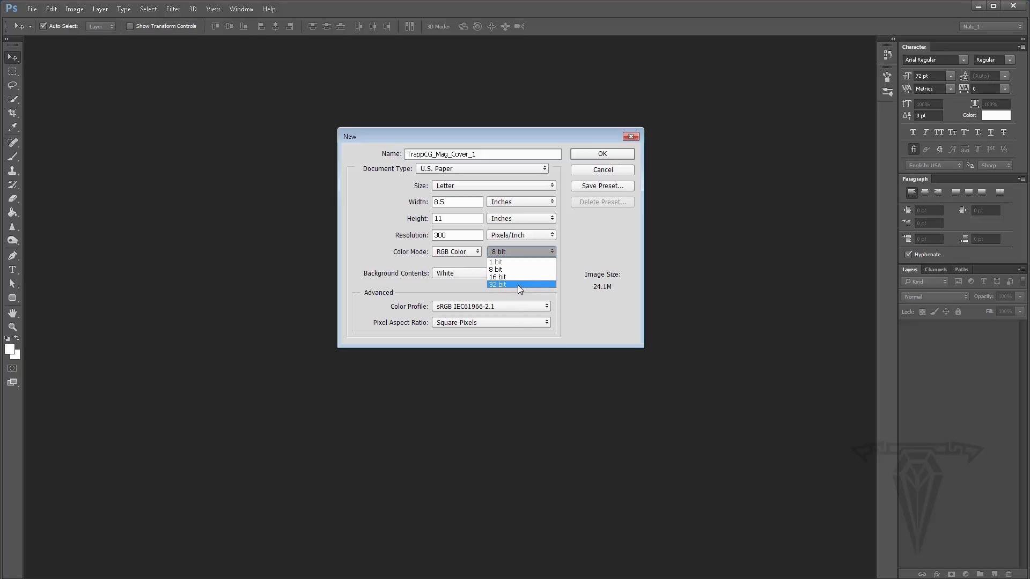
click(593, 231)
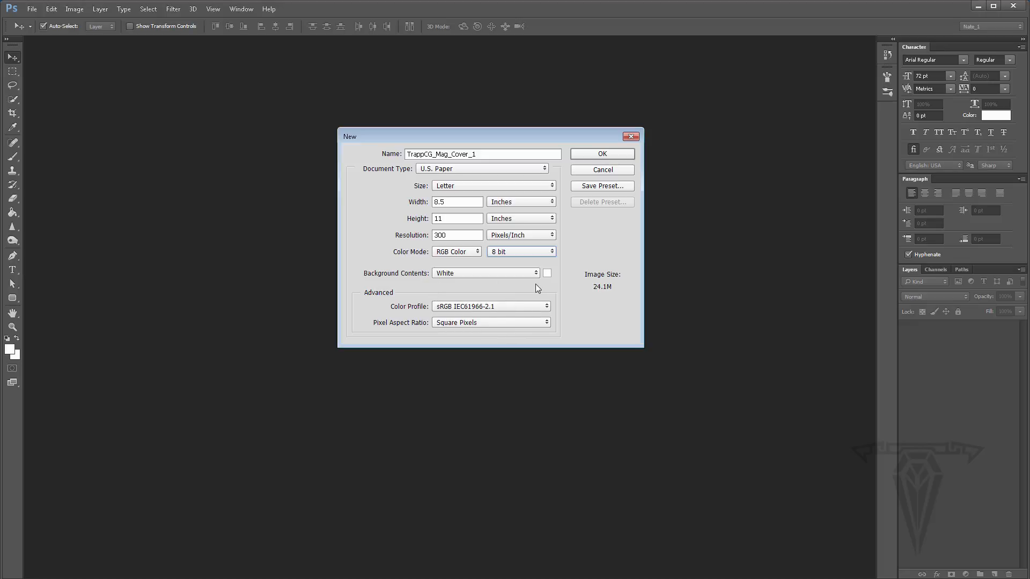
click(602, 154)
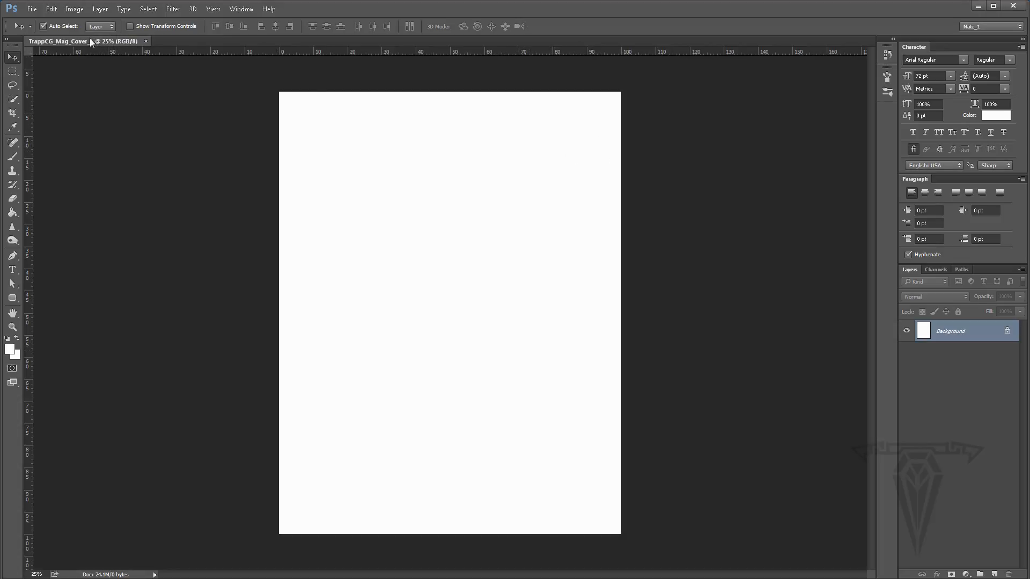
- Float the document in its own window, then resize and reposition that window
drag(89, 40, 293, 67)
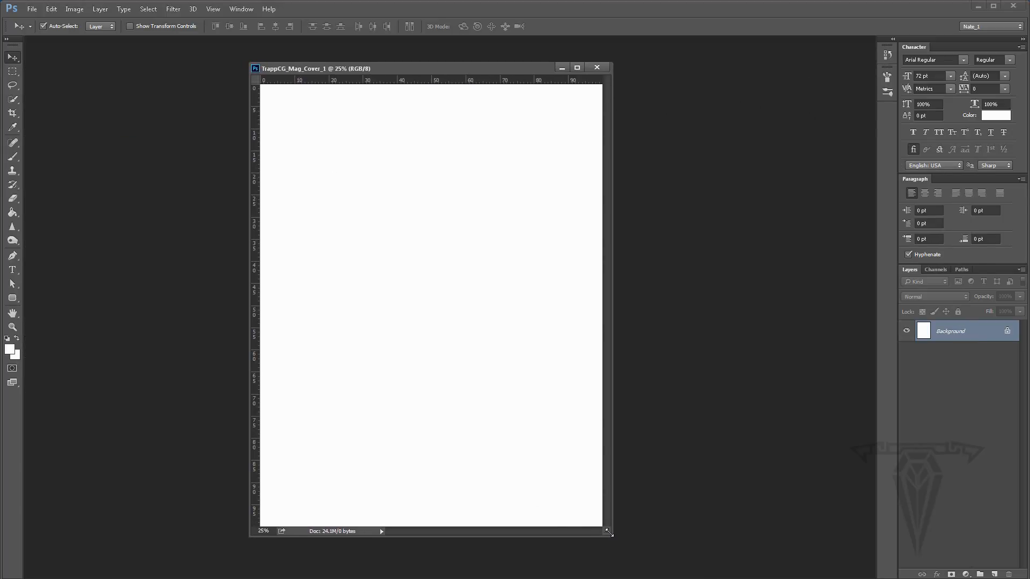
drag(608, 532, 751, 578)
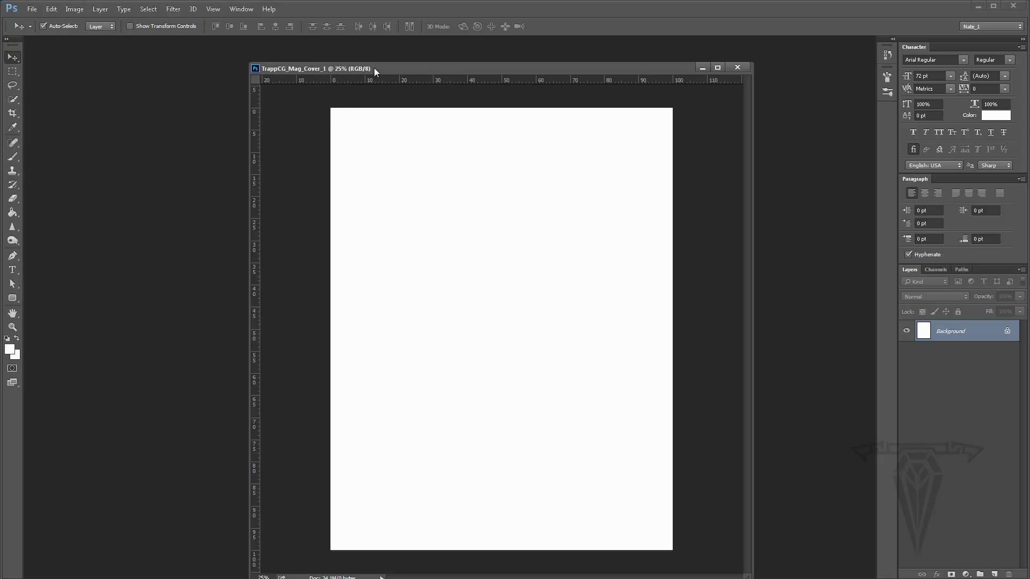
drag(375, 67, 312, 61)
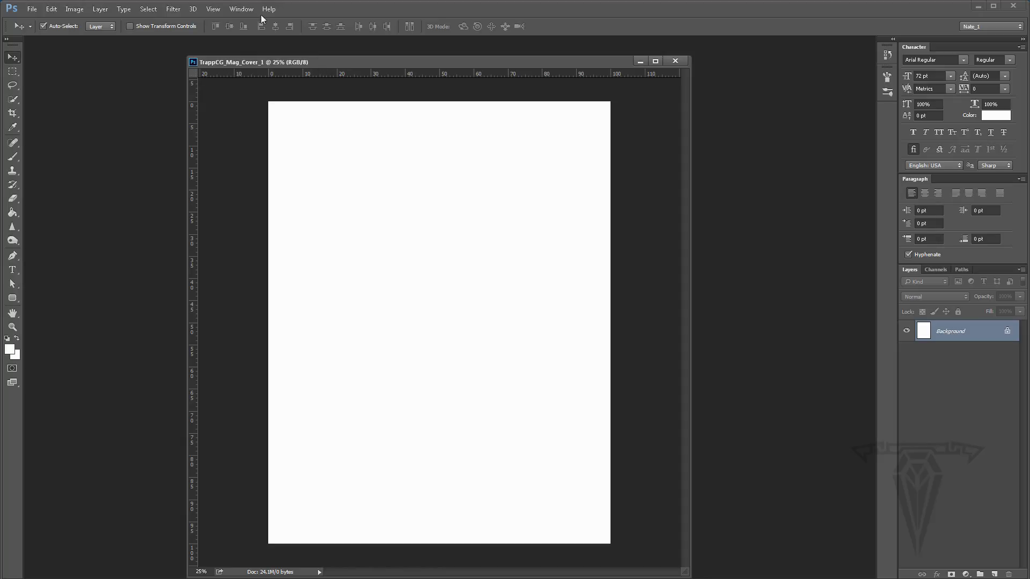
click(212, 10)
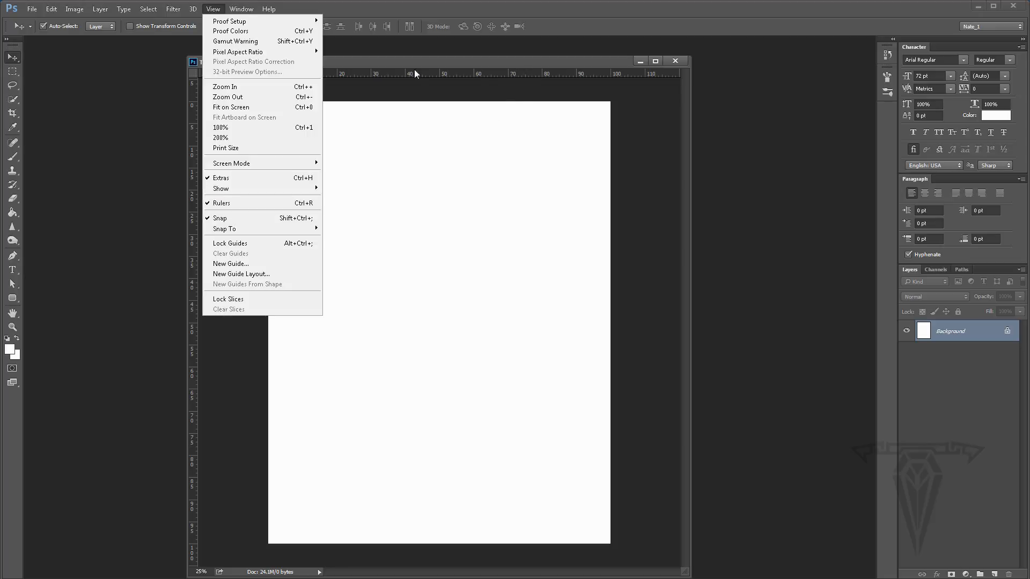
click(449, 61)
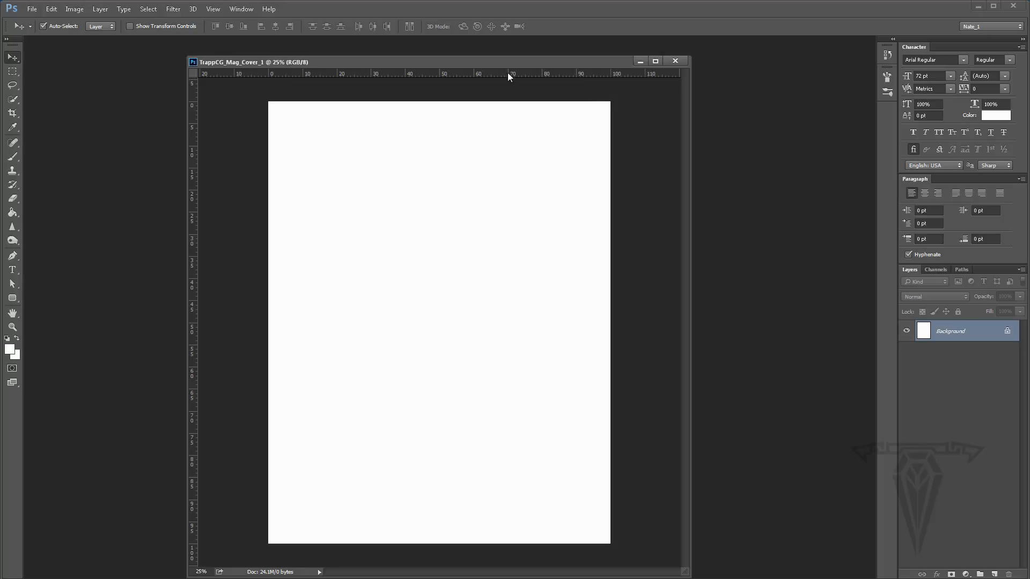
- Switch the ruler units to Inches
right_click(372, 73)
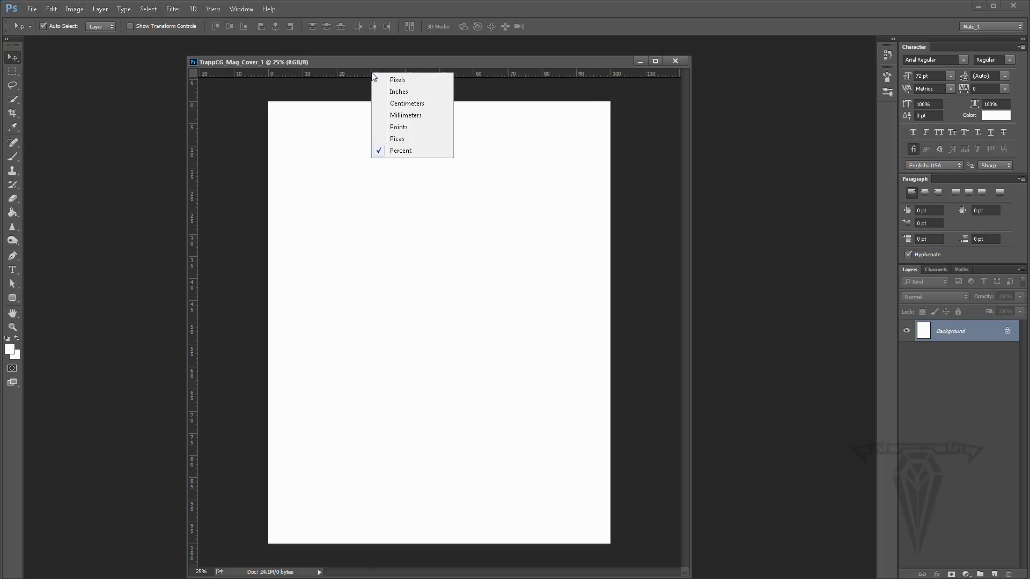
click(402, 92)
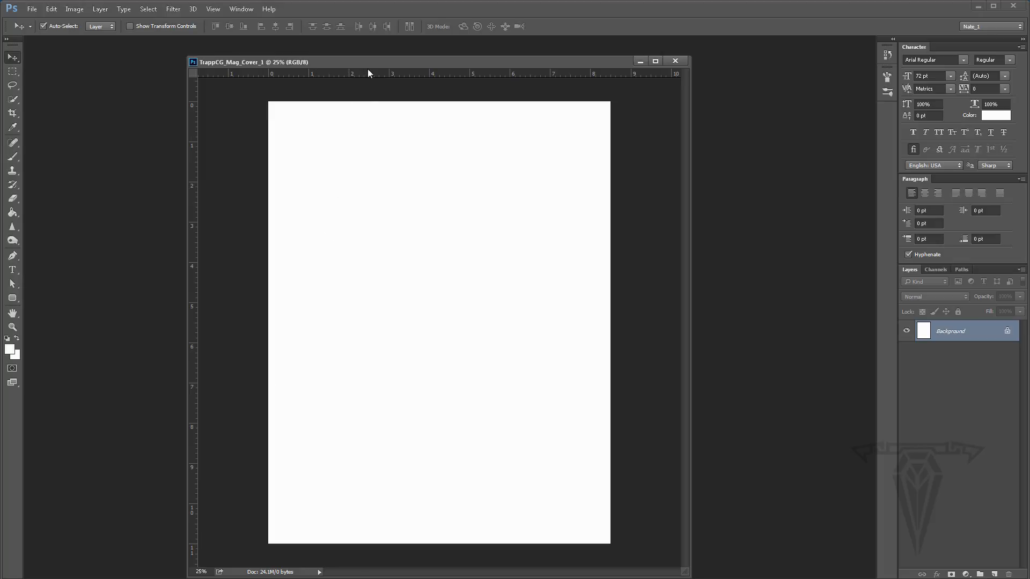
- Dock the document window back as a tab and set the ruler units to Percent
drag(243, 63, 88, 41)
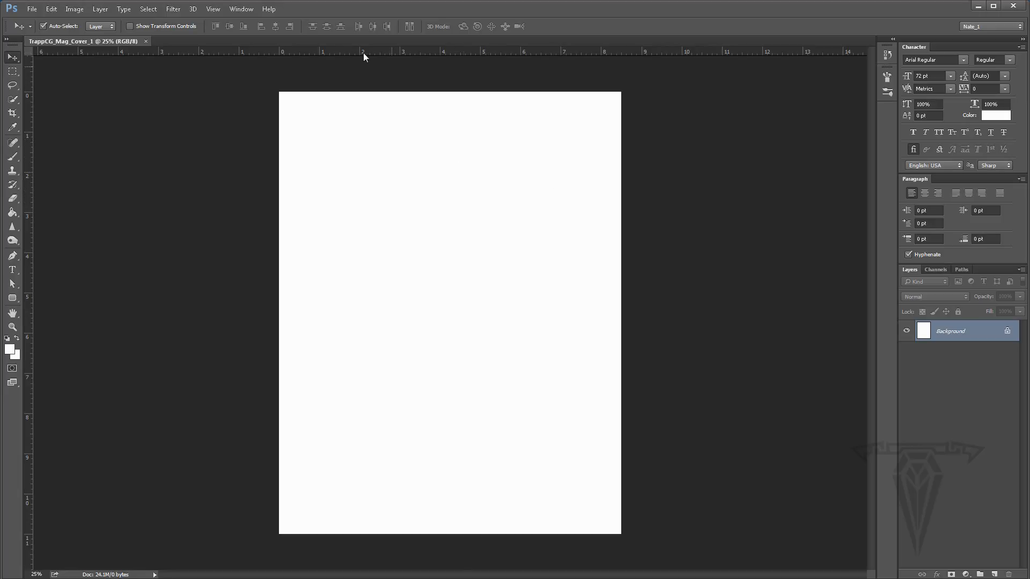
right_click(381, 53)
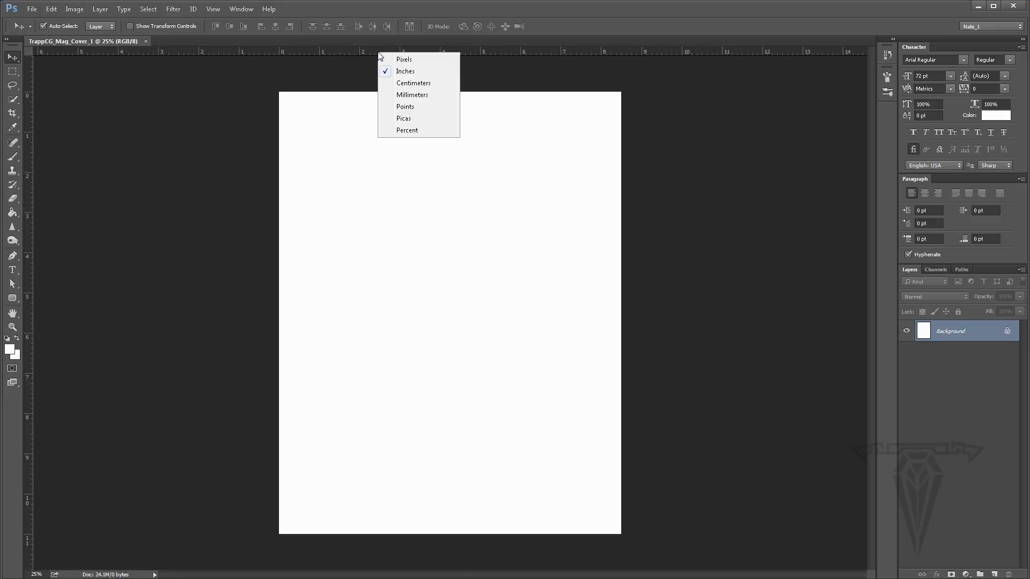
click(406, 130)
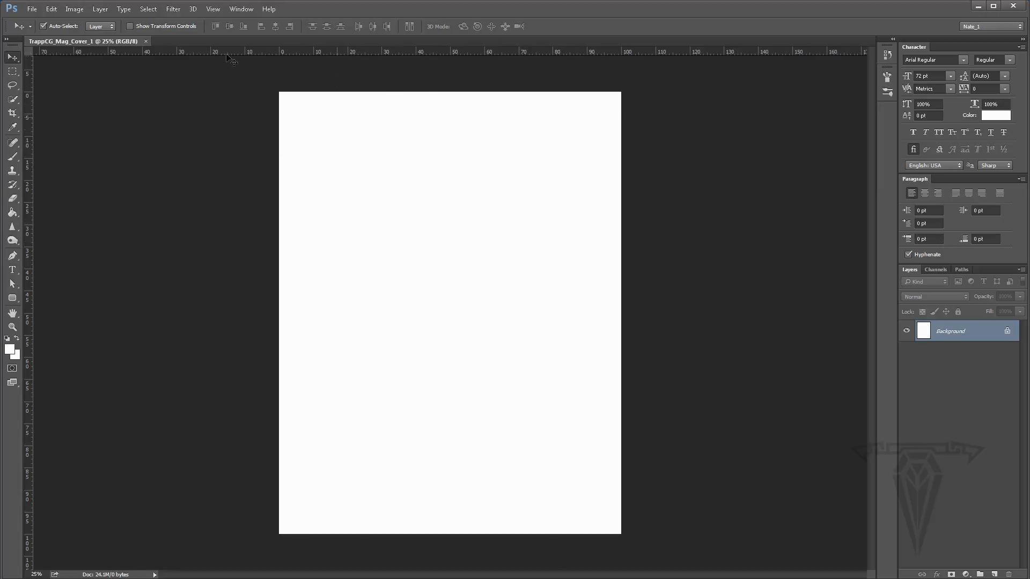
click(33, 10)
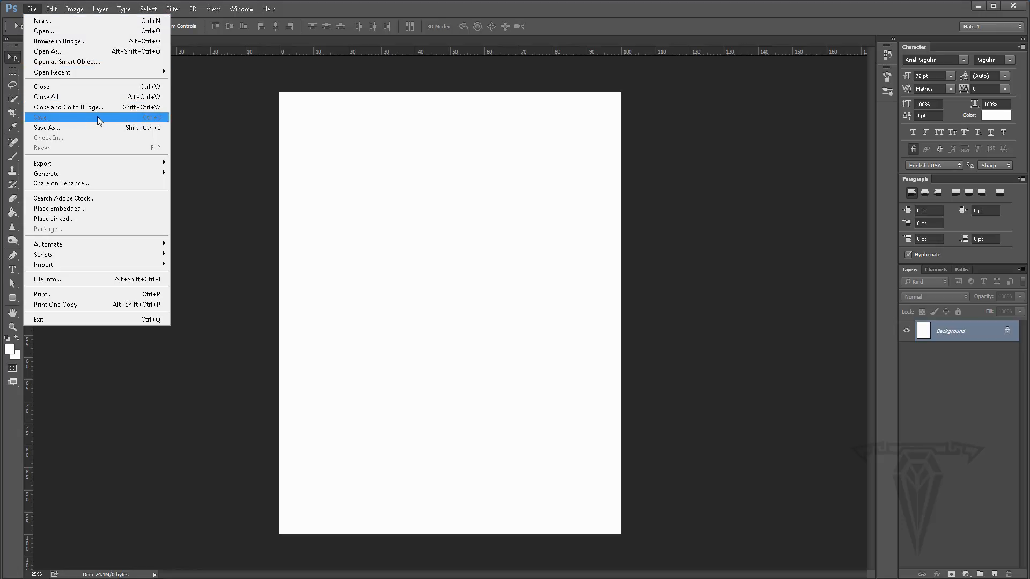
click(270, 40)
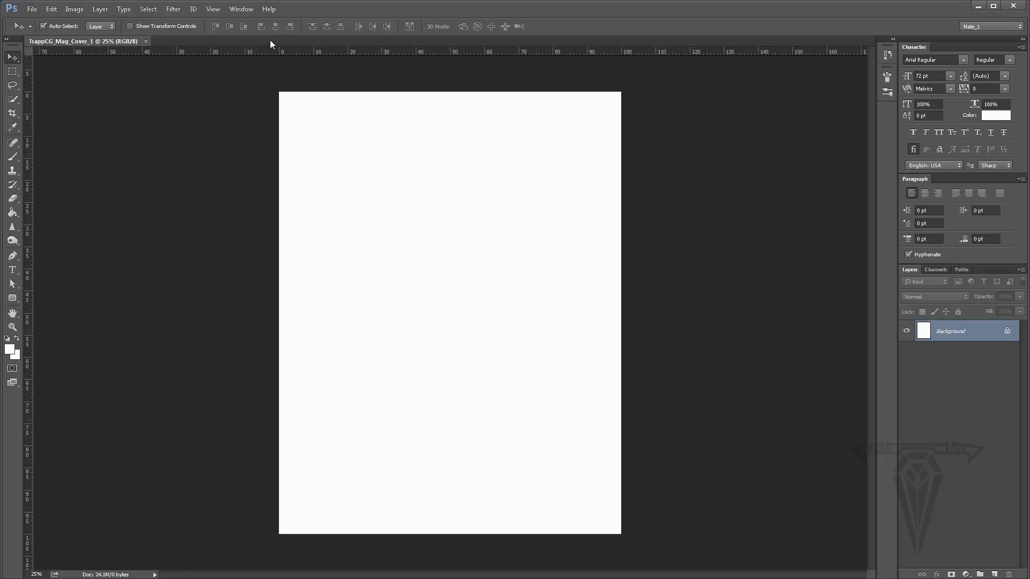
click(32, 9)
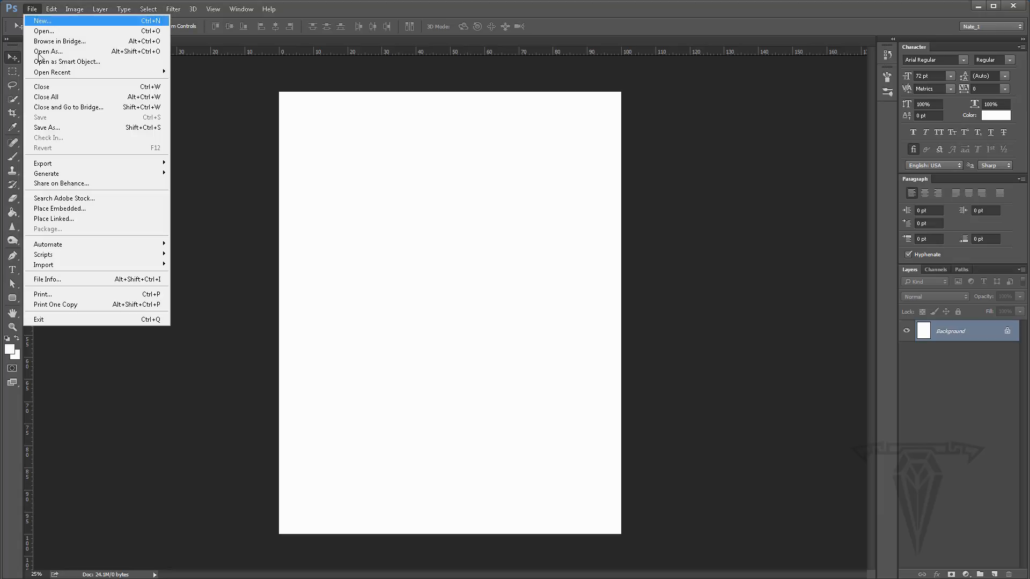
click(266, 134)
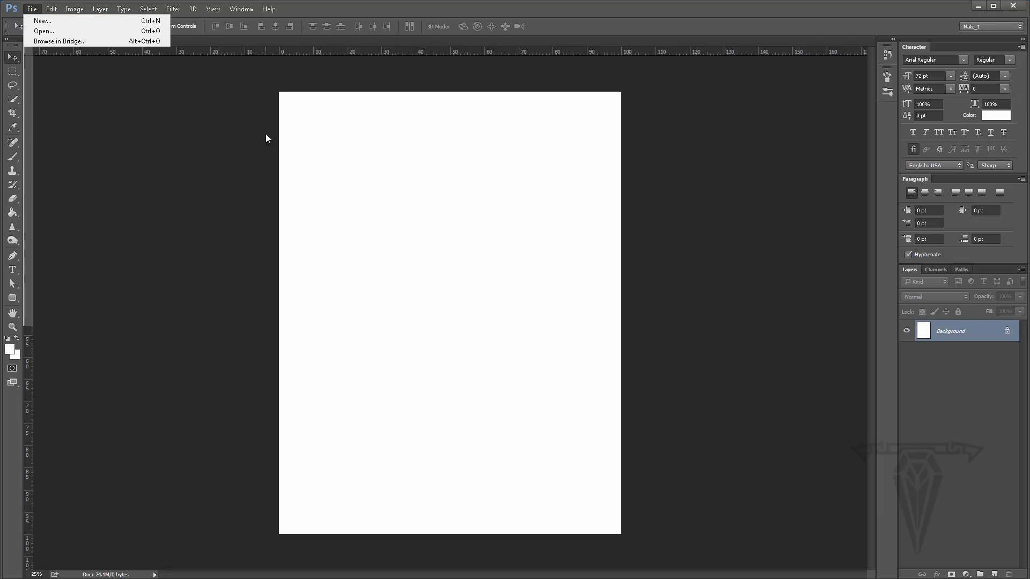
- Open Save As and browse to the Mag_Cover_1 folder under Work2 (D:) > TraptCG > Tutorials
click(35, 9)
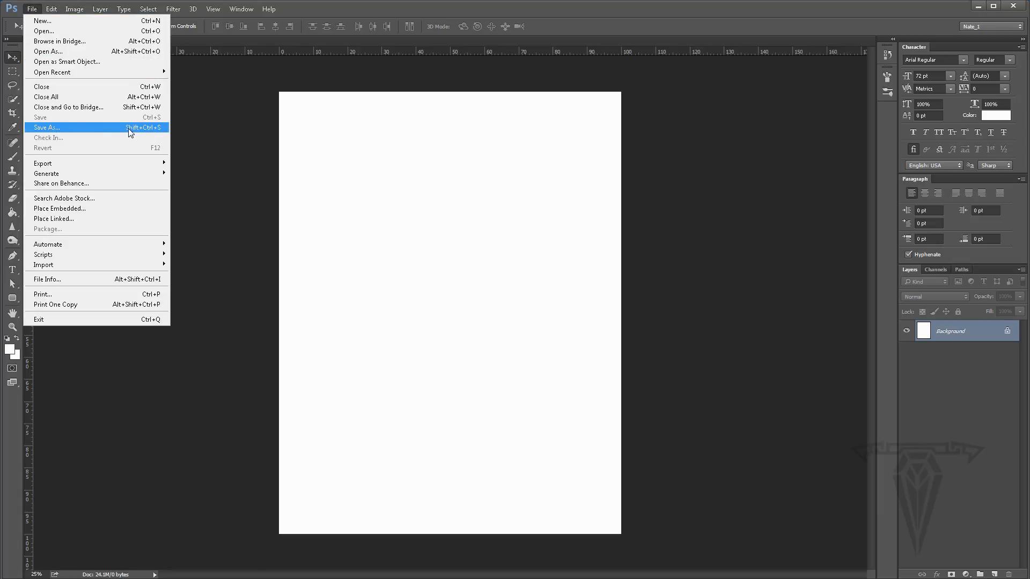
click(104, 127)
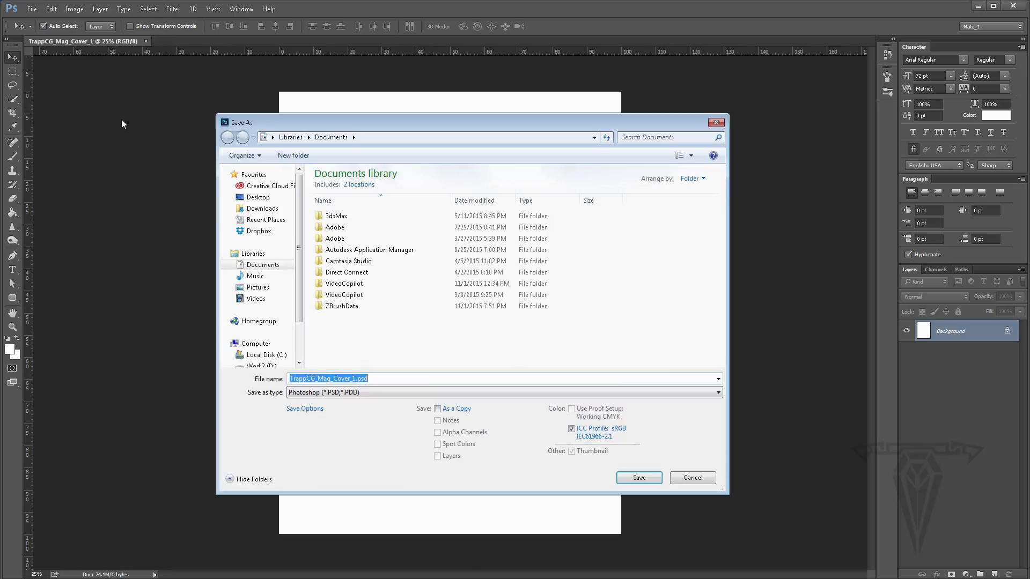
click(263, 366)
double_click(342, 346)
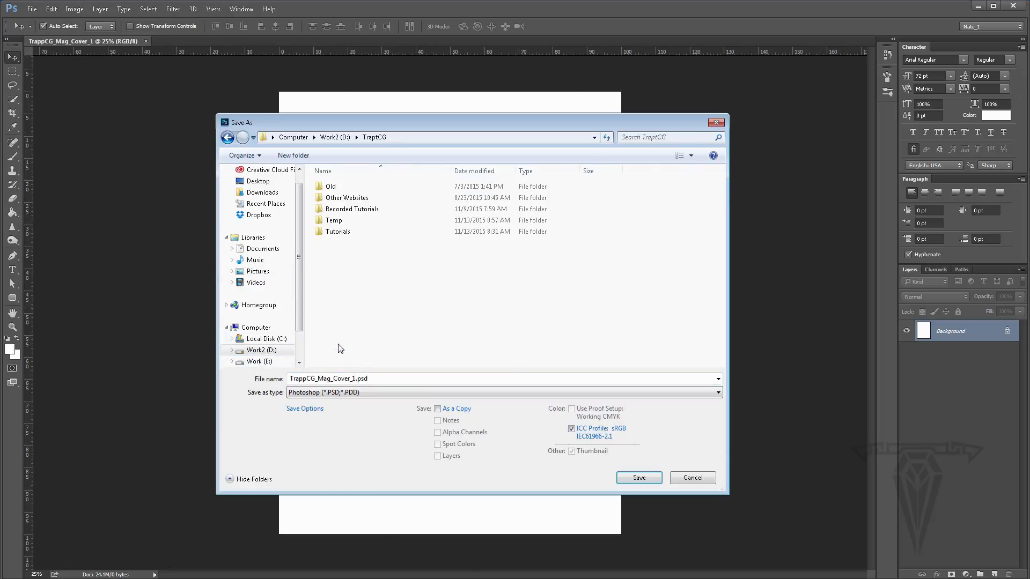
double_click(339, 236)
double_click(339, 209)
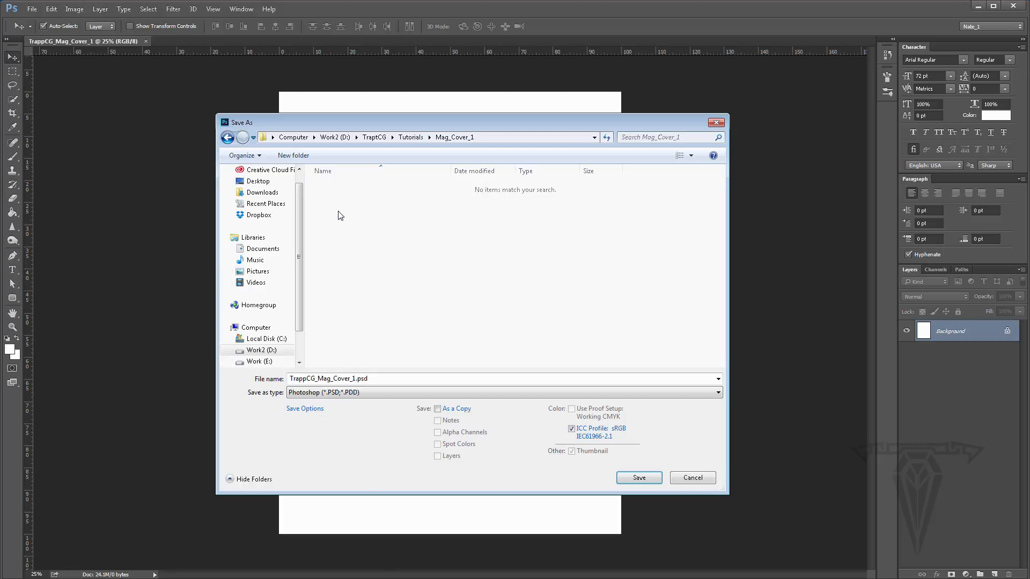
- Try adding an underscore to the start of the file name
double_click(290, 379)
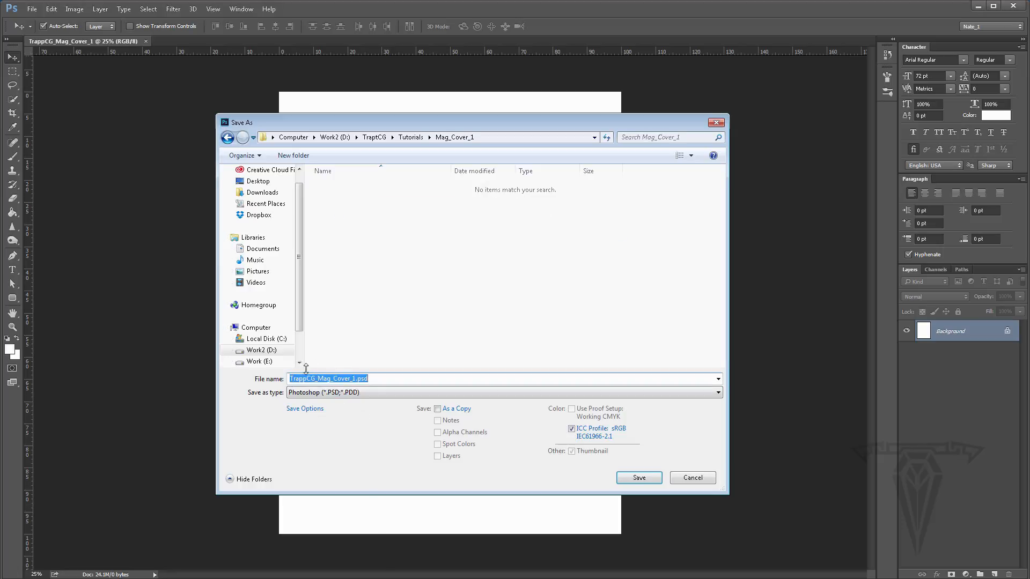
click(290, 379)
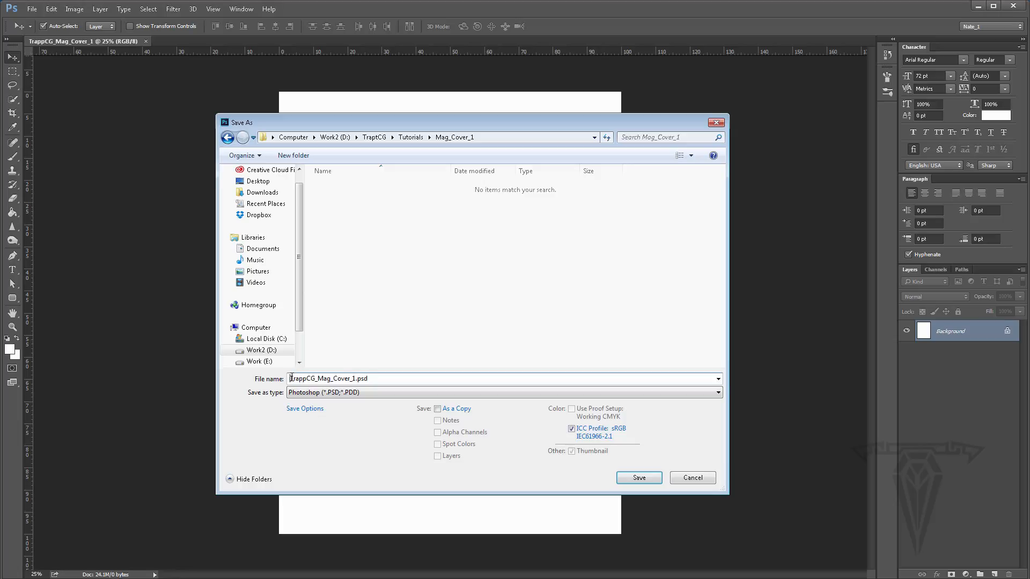
text(_)
key(Return)
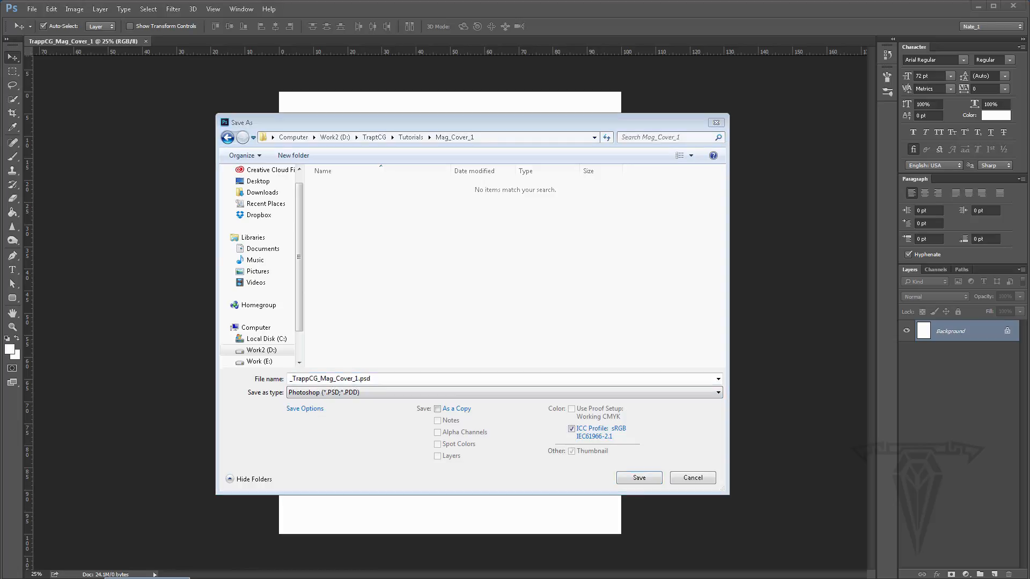
- Save the document as TrappCG_Mag_Cover_1.psd in the Mag_Cover_1 folder
click(147, 578)
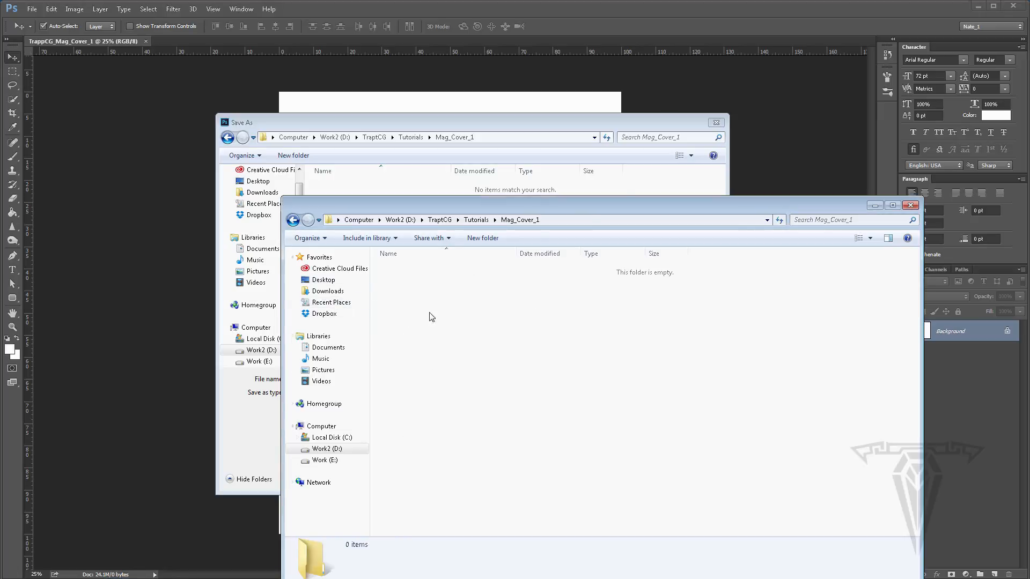
click(589, 123)
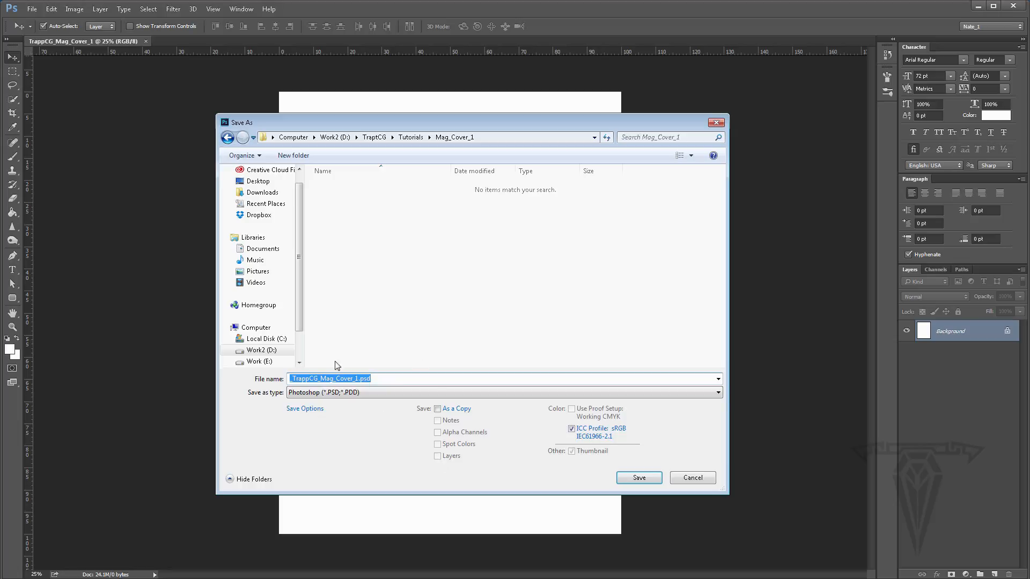
click(639, 479)
- Select the Rectangular Marquee tool and switch to the browser's Time magazine cover image search
key(m)
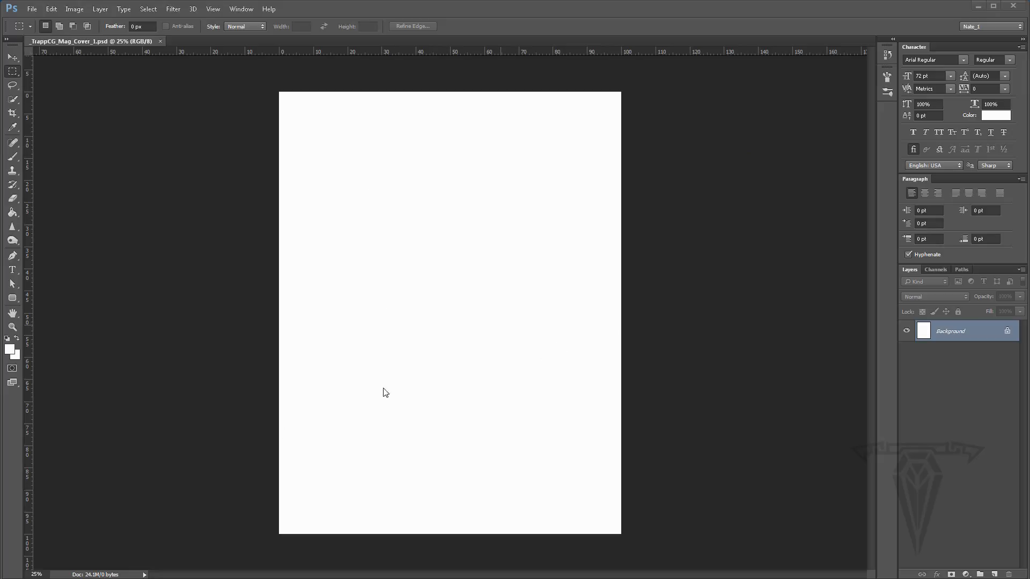
key(alt+Tab)
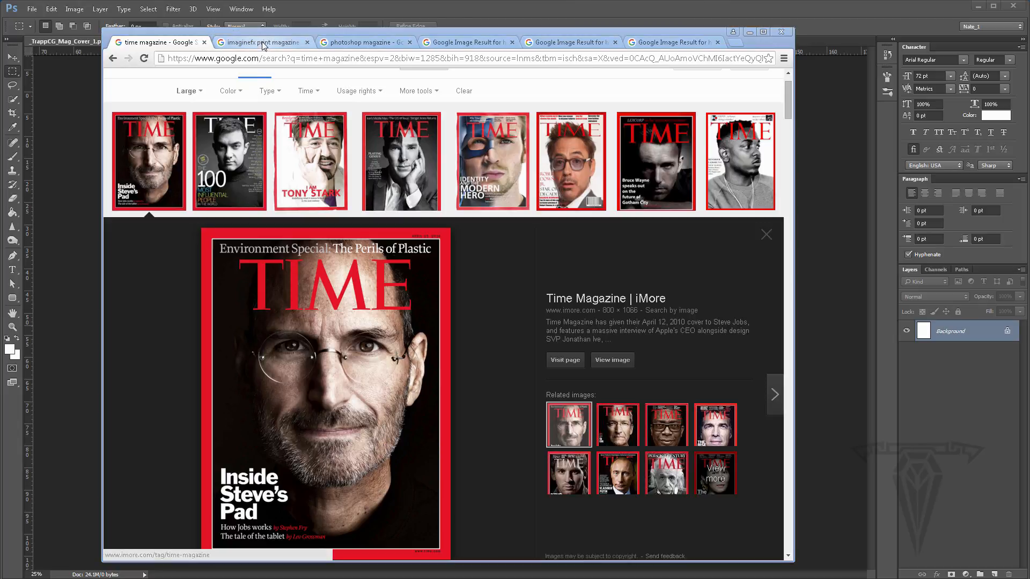
- Browse the ImagineFX print magazine cover images for layout reference
click(244, 44)
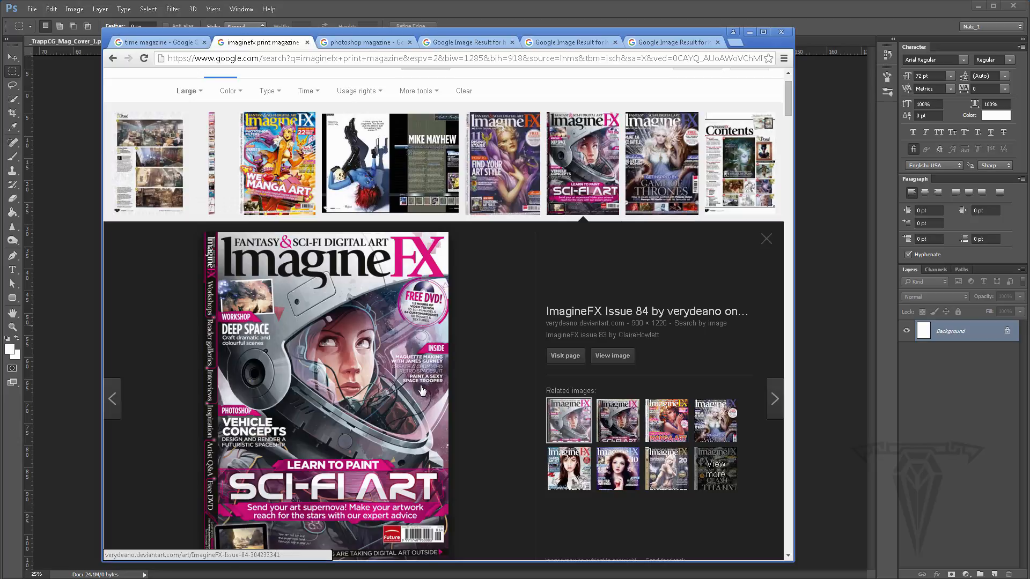
scroll(418, 400, down, 1)
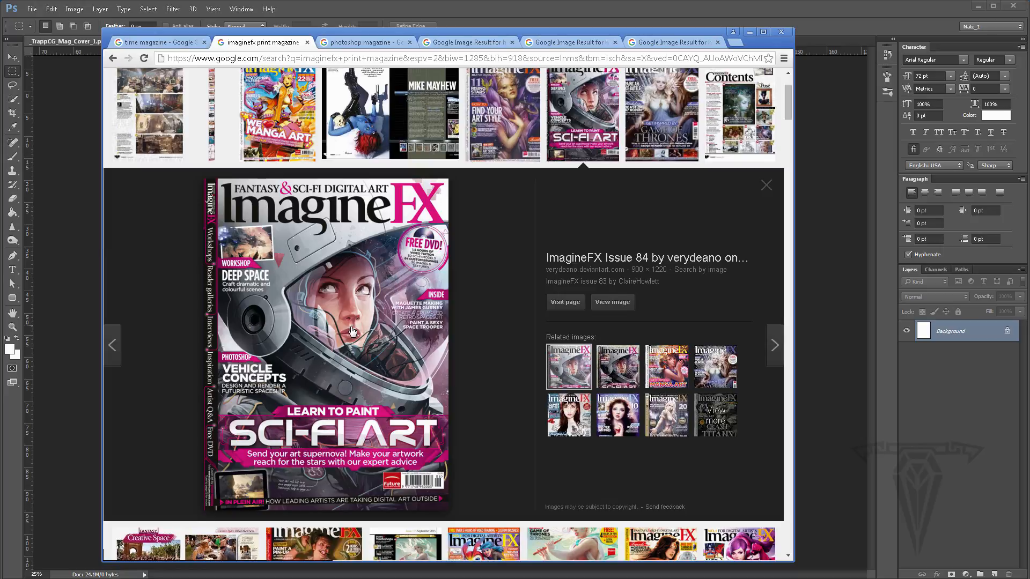
scroll(353, 329, up, 1)
scroll(354, 328, down, 1)
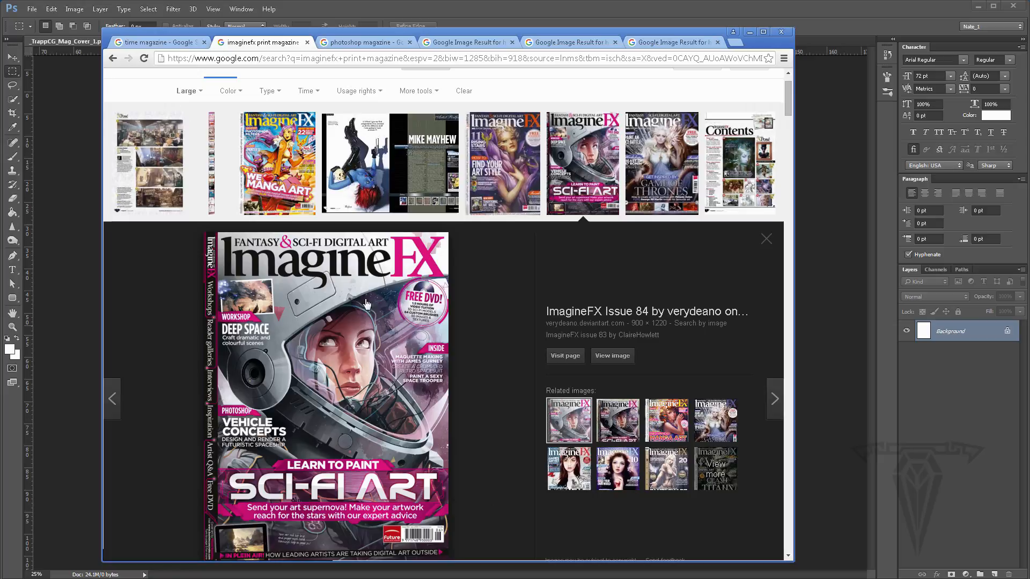
click(292, 171)
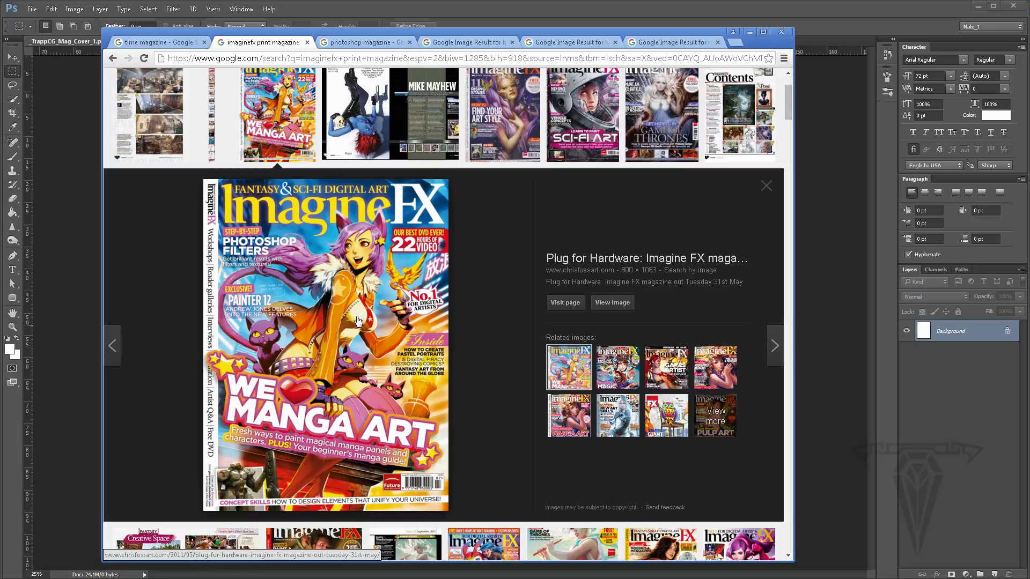
scroll(359, 320, down, 1)
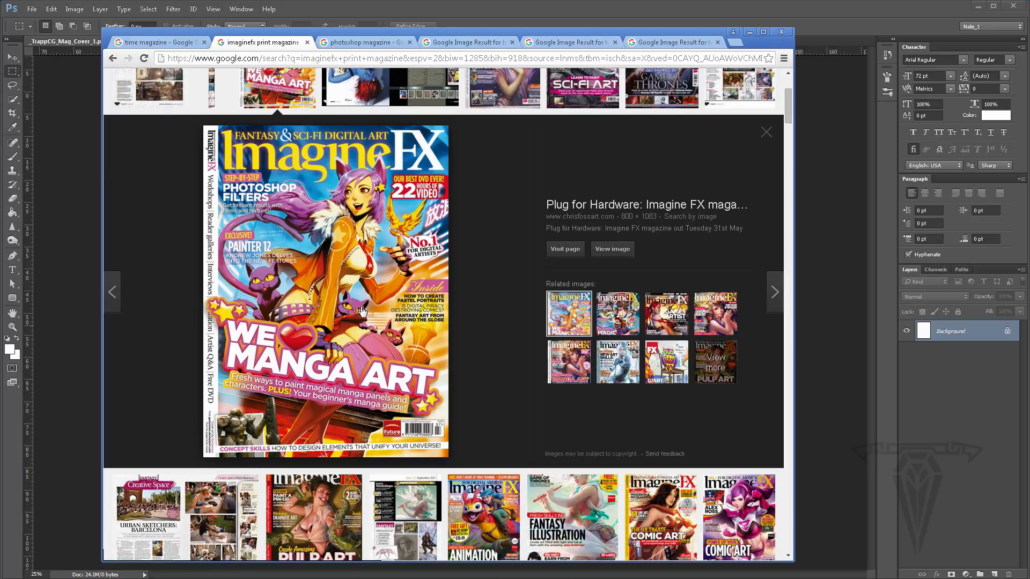
scroll(361, 291, up, 1)
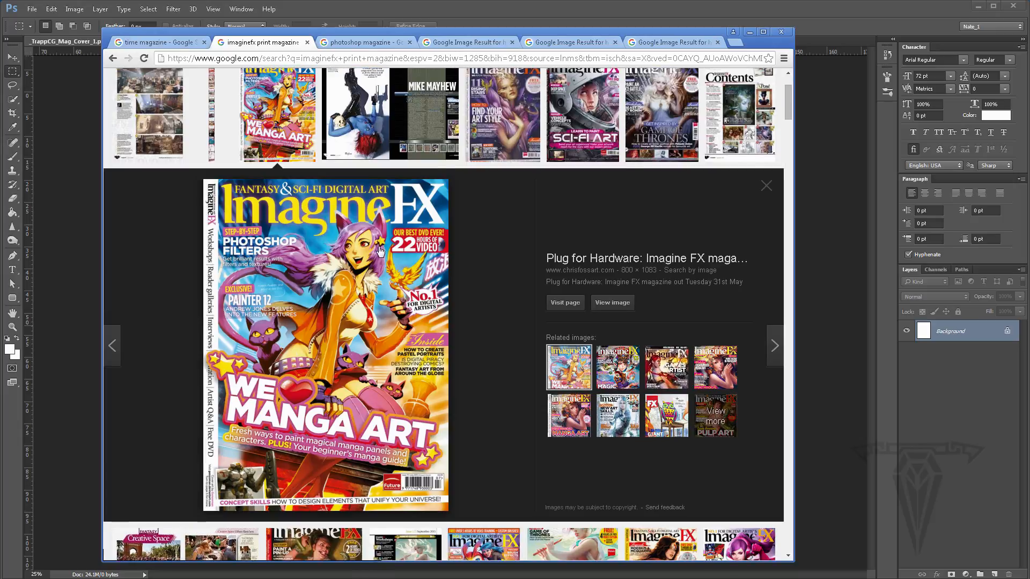
- Compare the Photoshop and Advanced Photoshop magazine covers across the open image-result tabs
click(360, 42)
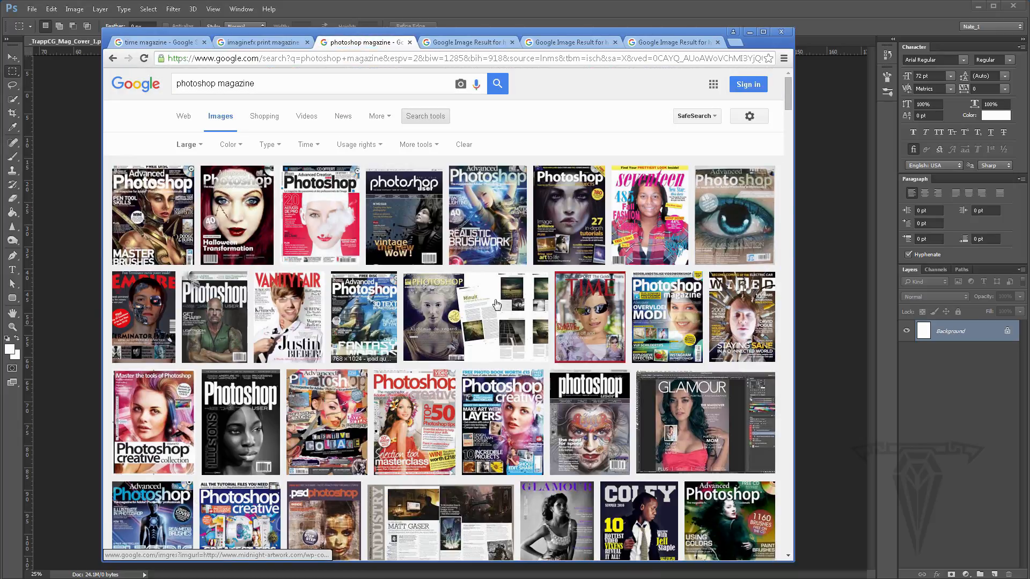
click(257, 43)
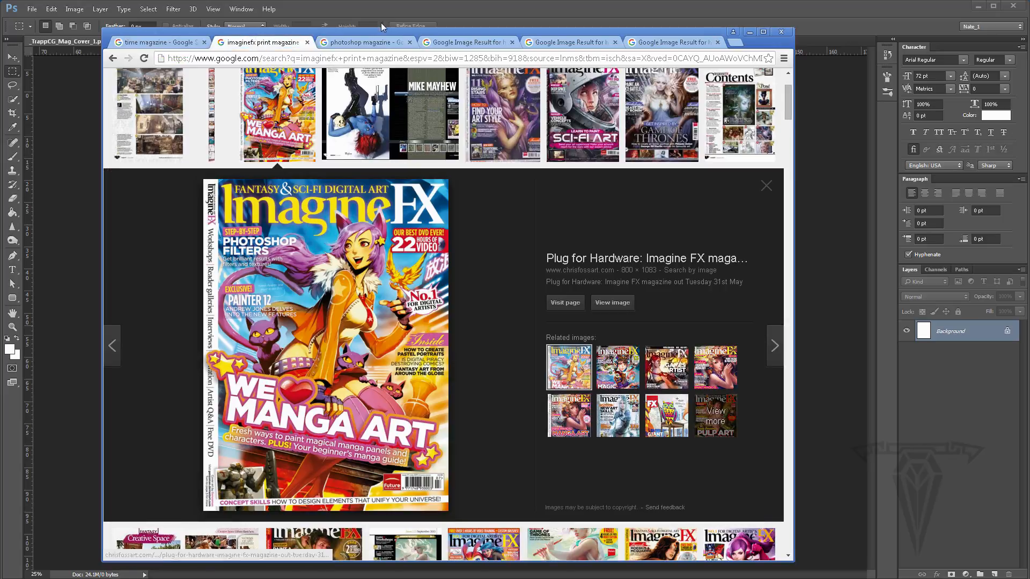
click(364, 42)
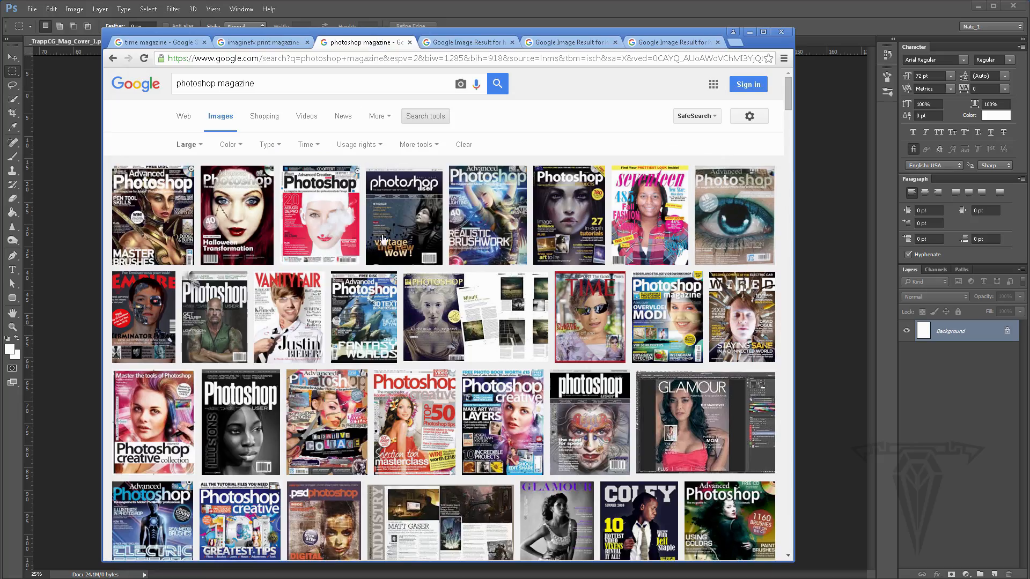
click(467, 43)
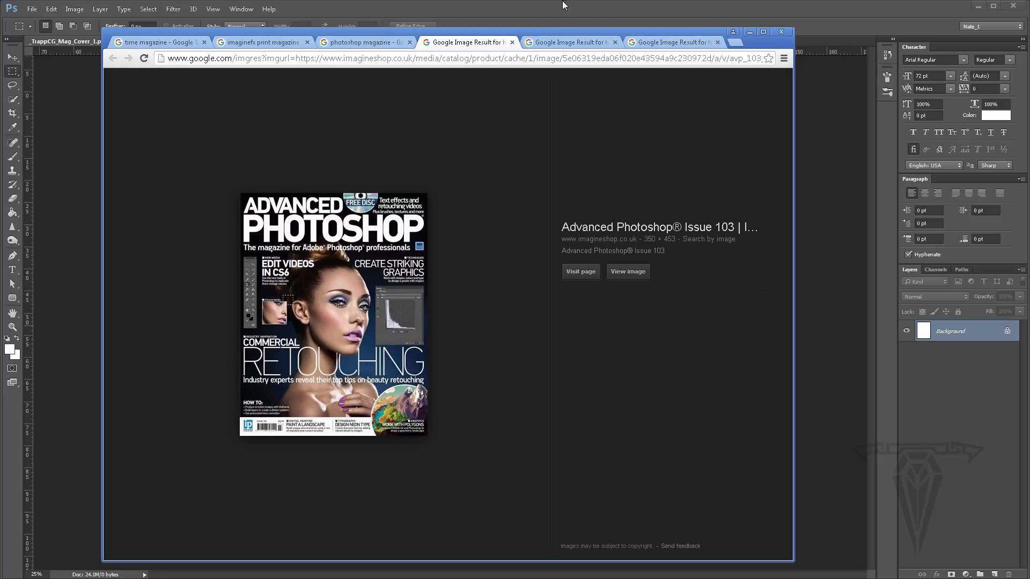
click(551, 46)
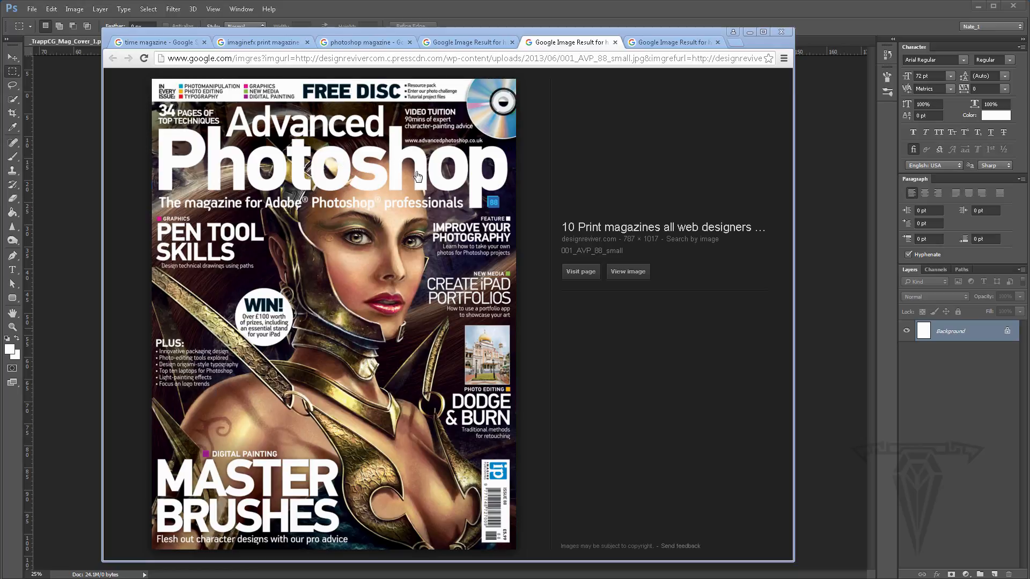
click(459, 43)
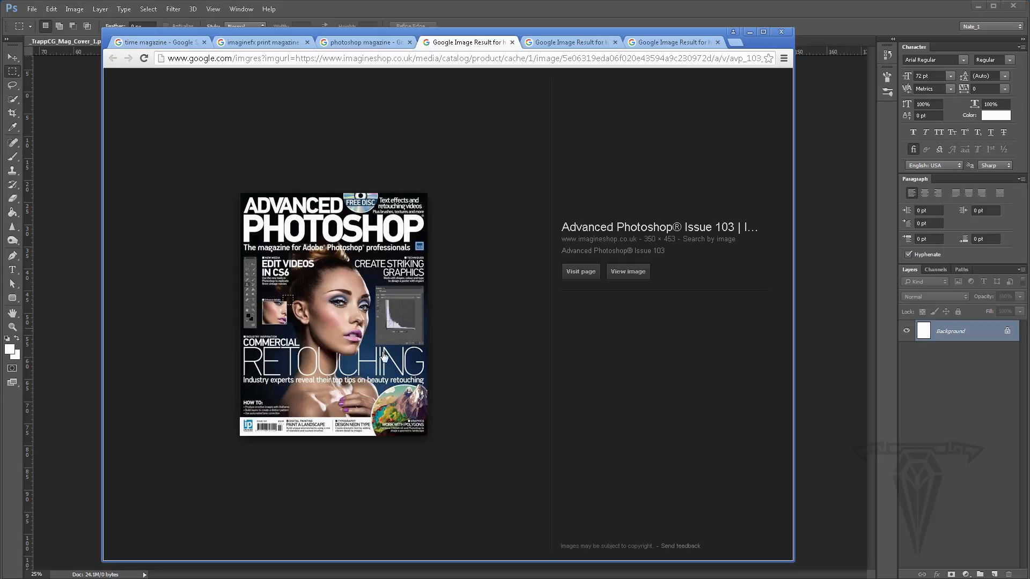
click(365, 42)
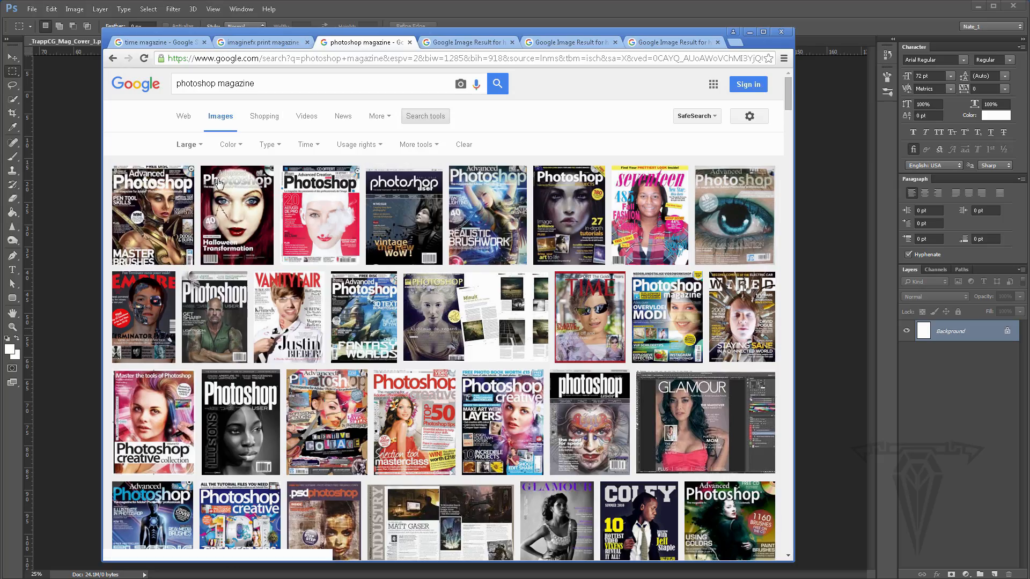
click(261, 44)
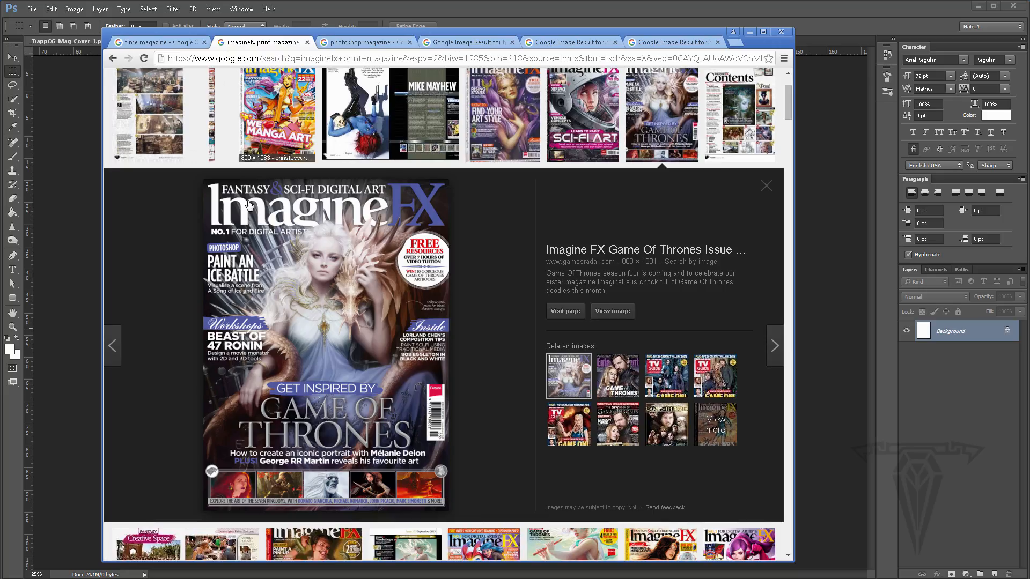
scroll(463, 207, down, 1)
scroll(462, 208, up, 3)
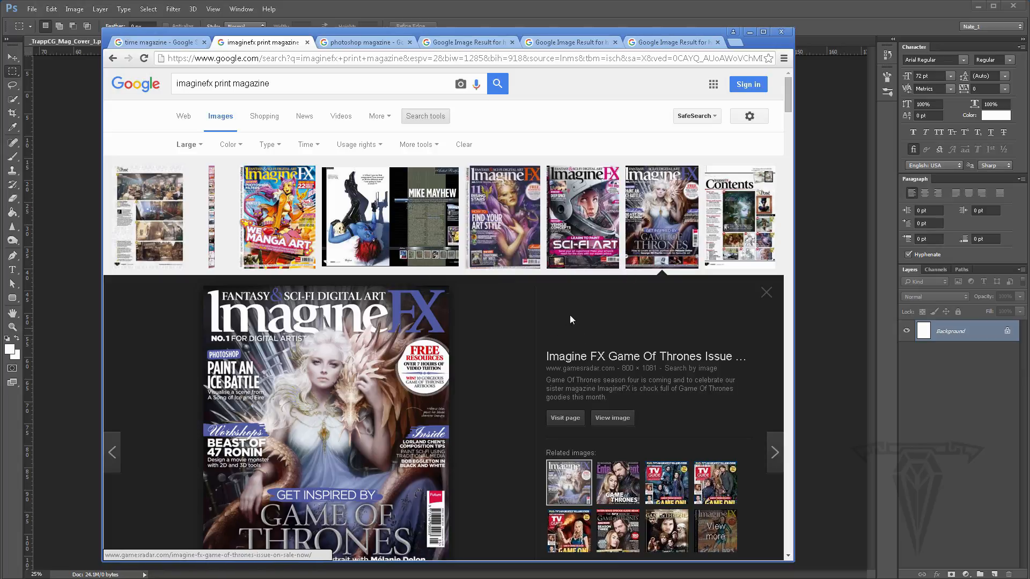
- Return to Photoshop, select the Horizontal Type tool and examine its anti-aliasing options and Character panel toggle
click(750, 33)
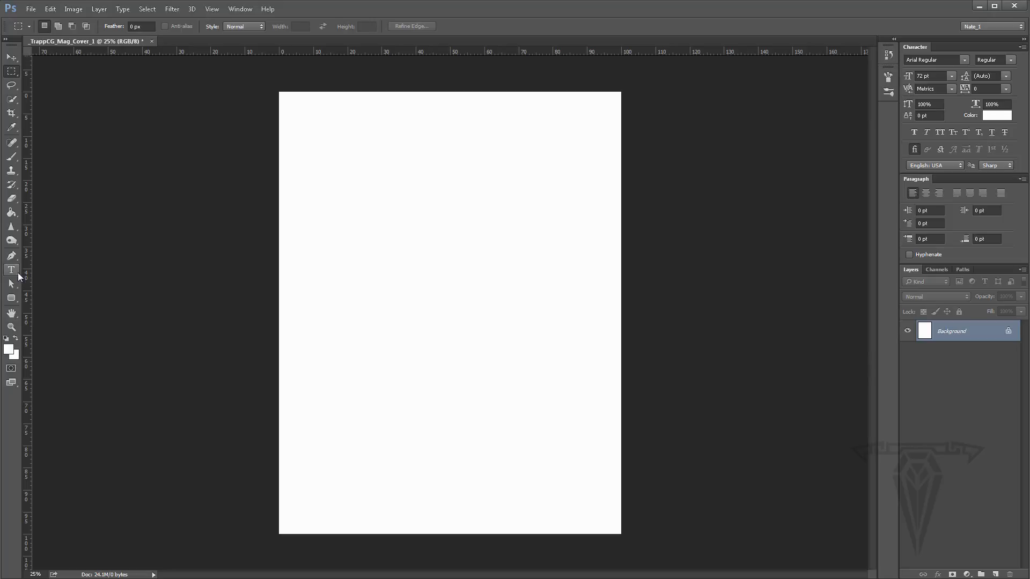
drag(13, 273, 61, 266)
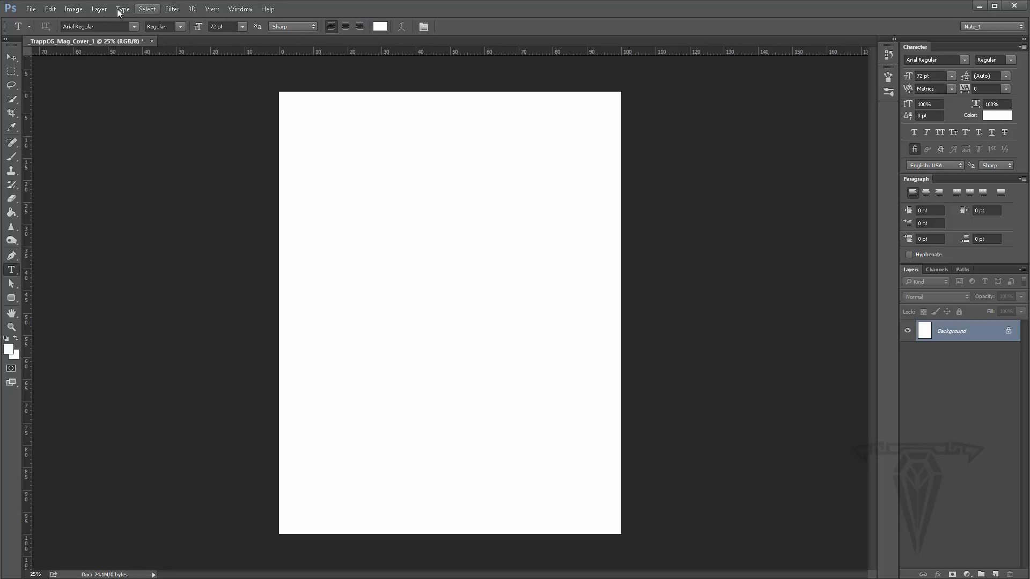
click(296, 25)
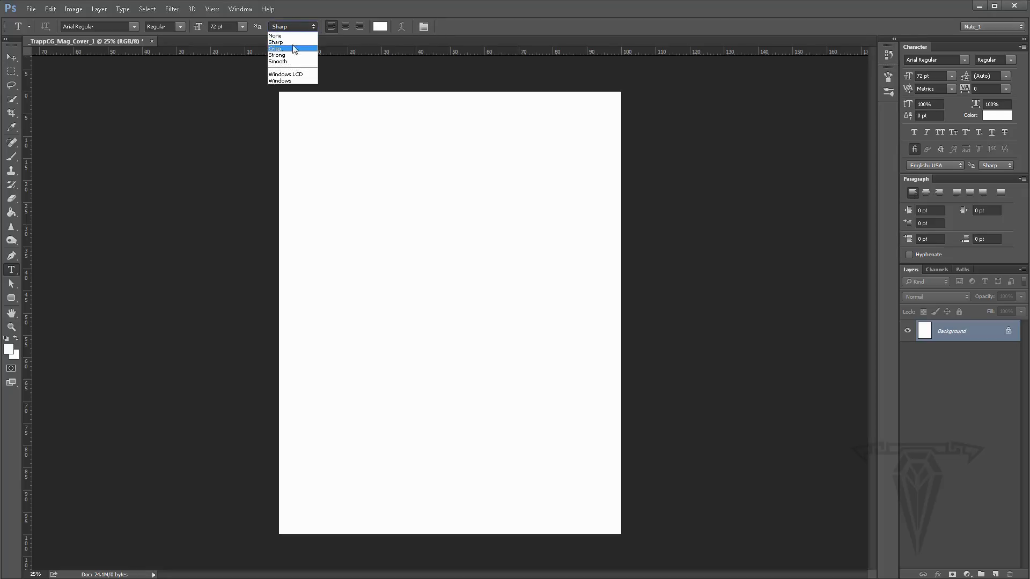
click(329, 14)
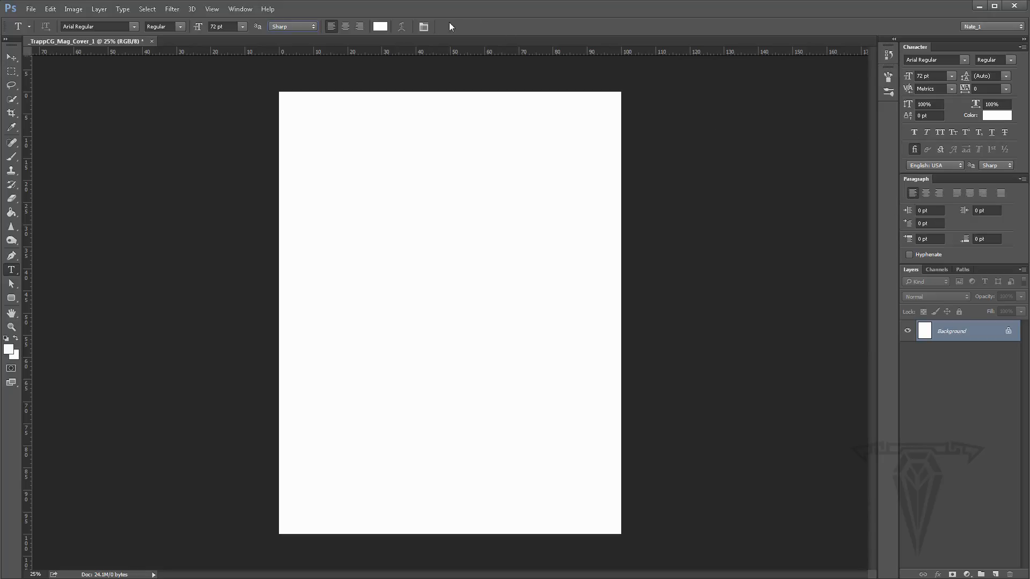
click(424, 27)
click(424, 27)
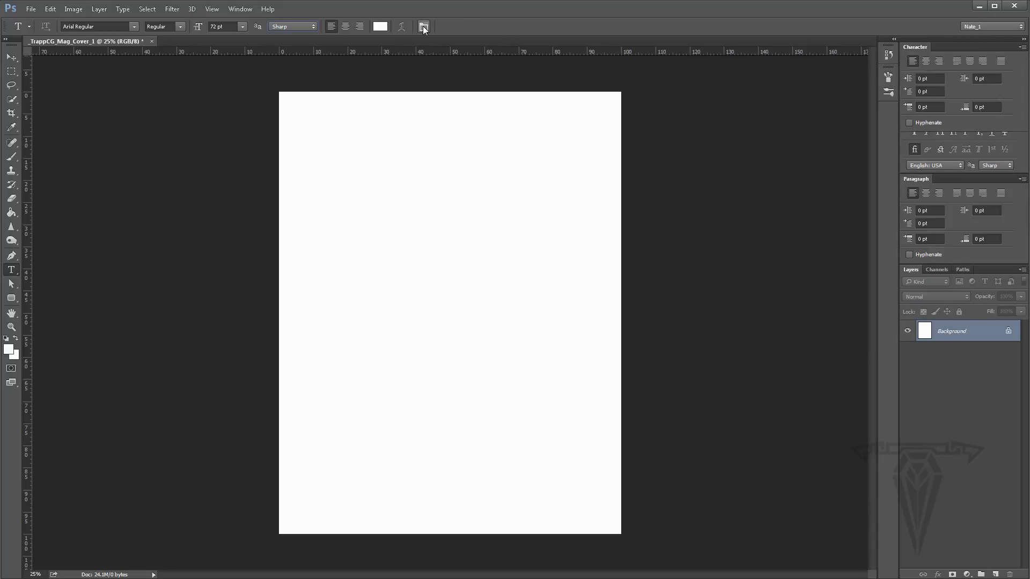
click(424, 27)
click(423, 26)
click(424, 27)
click(424, 27)
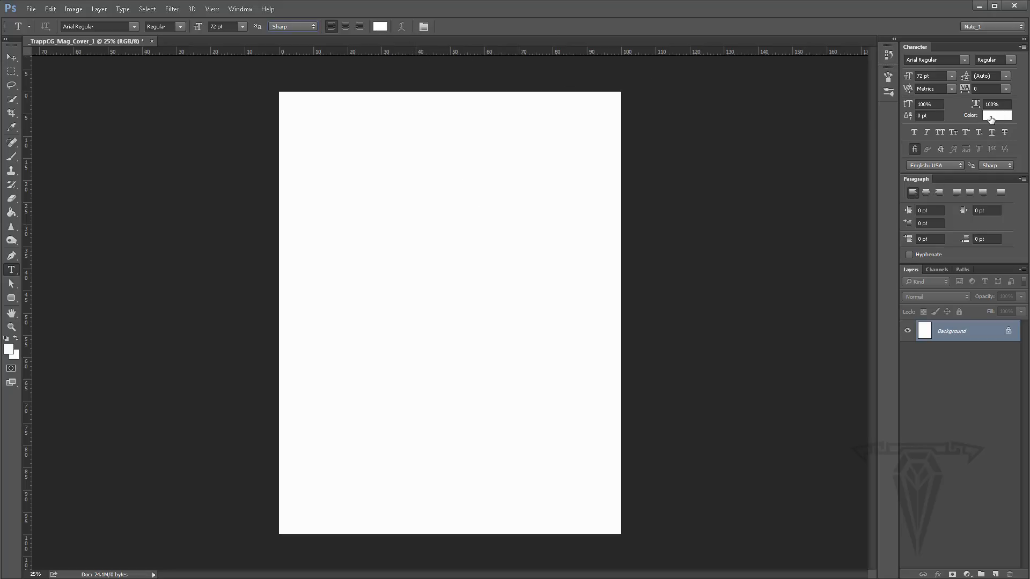
- Set the text color to black, 000000, in the Character panel's color picker
click(992, 118)
text(000000)
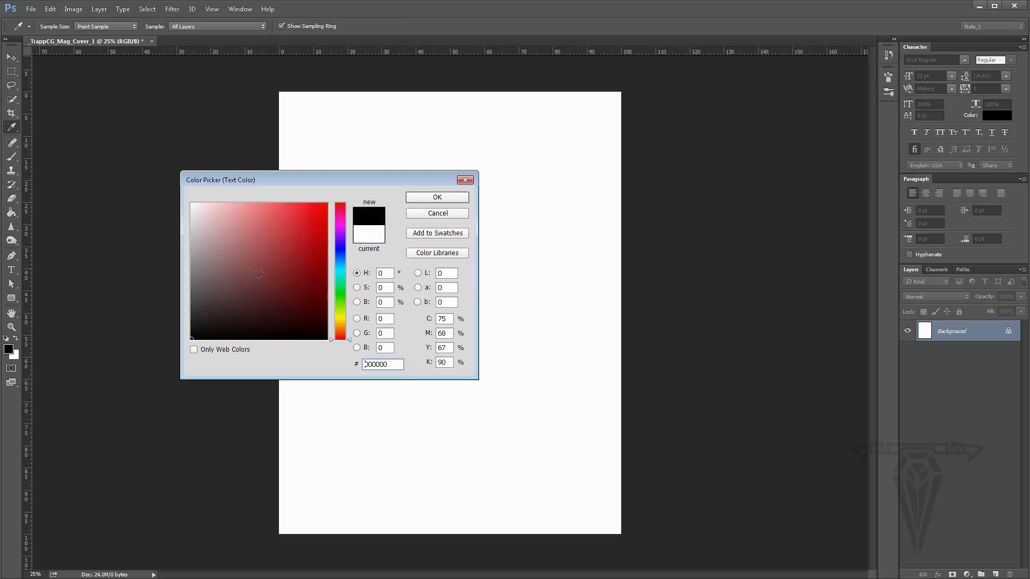
mouse_move(256, 256)
mouse_down()
mouse_move(285, 311)
mouse_move(297, 208)
mouse_move(324, 236)
mouse_move(273, 233)
mouse_up()
drag(348, 341, 351, 226)
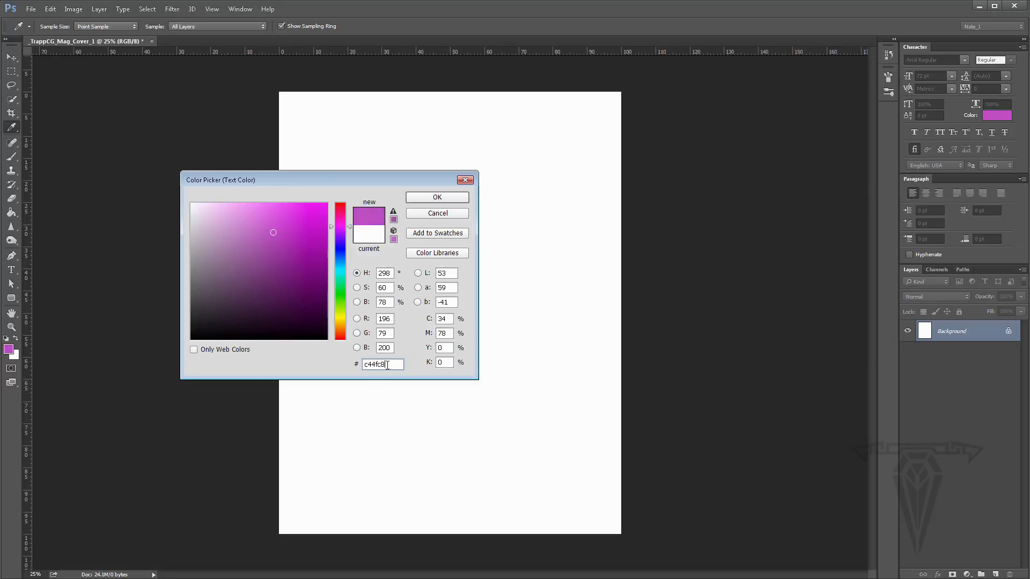
double_click(393, 368)
mouse_move(286, 246)
mouse_down()
mouse_move(182, 344)
mouse_move(186, 360)
mouse_up()
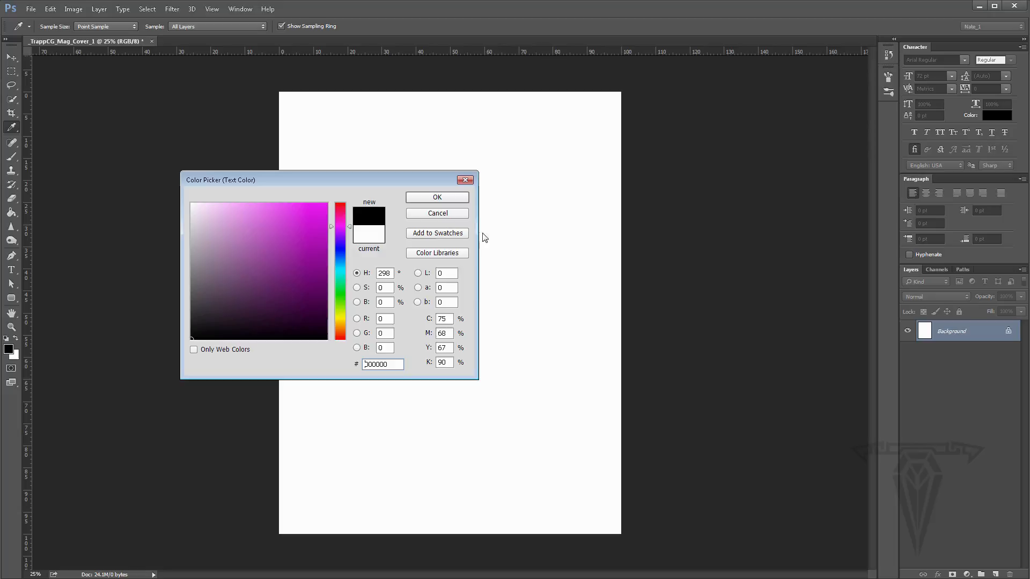
click(441, 198)
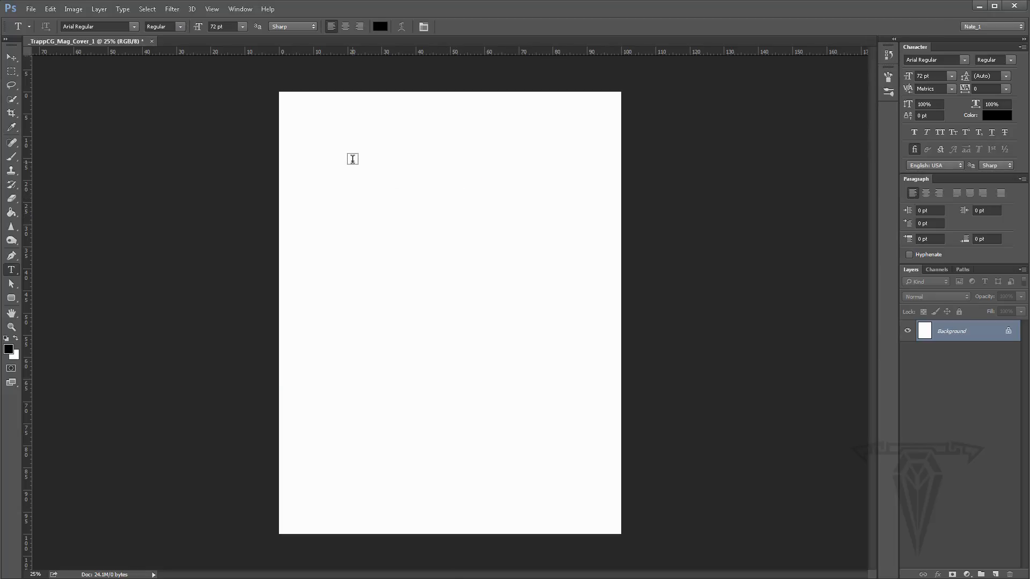
- Type the masthead text TrappCG near the top-left of the page
click(321, 138)
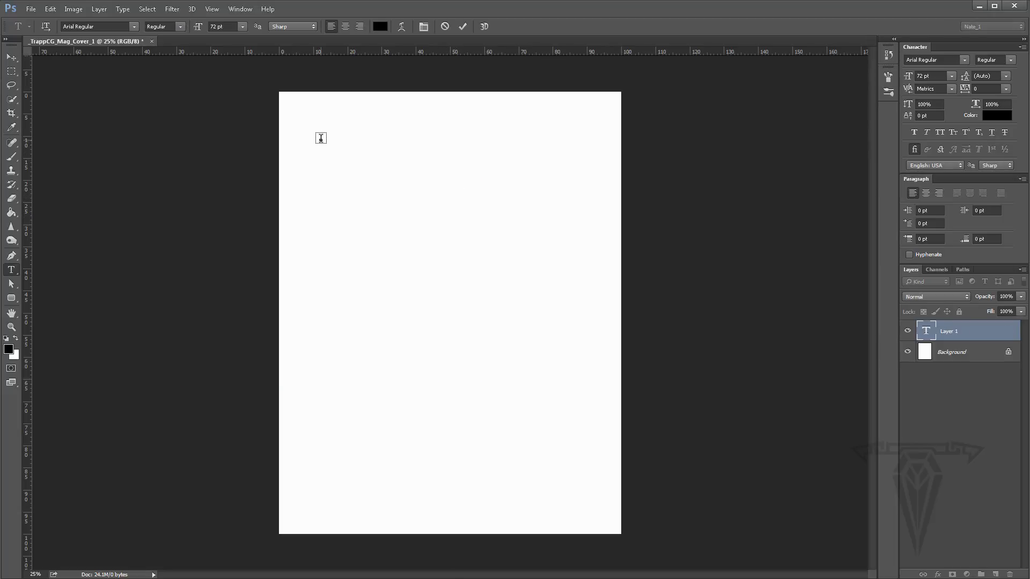
text(trapp)
key(BackSpace)
key(BackSpace)
key(Left)
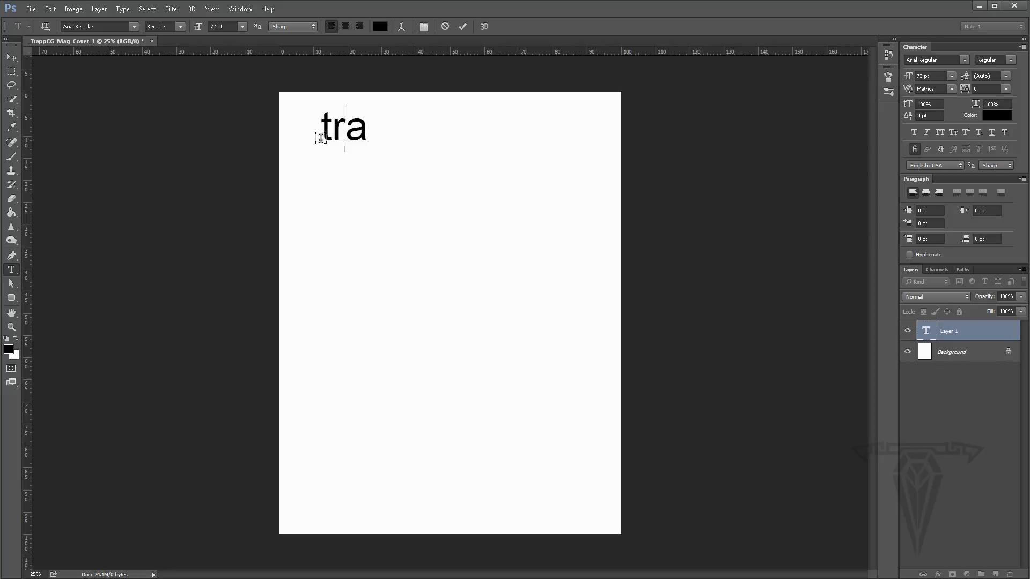
key(BackSpace)
key(Delete)
key(BackSpace)
text(Trap)
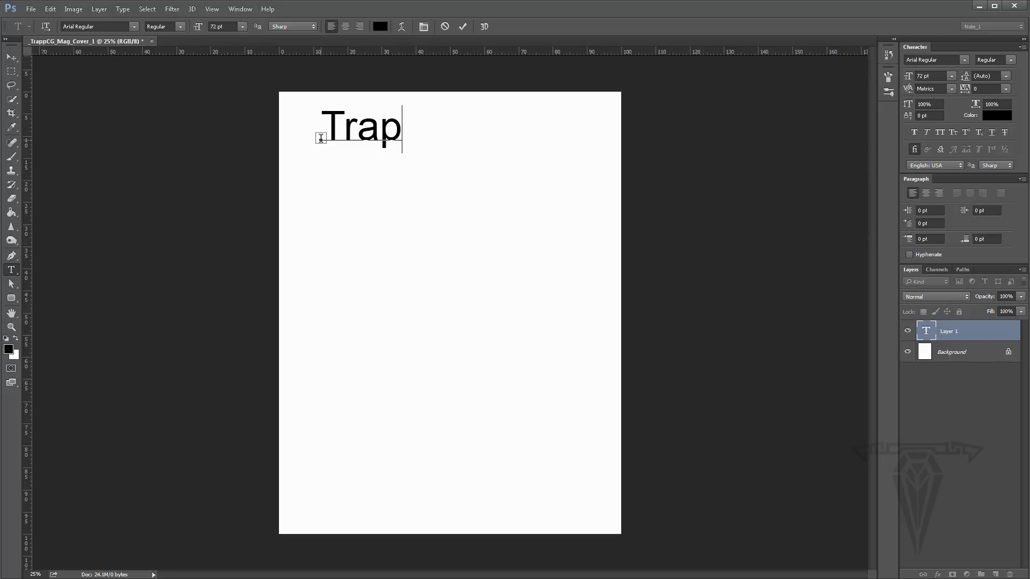
text(pCG)
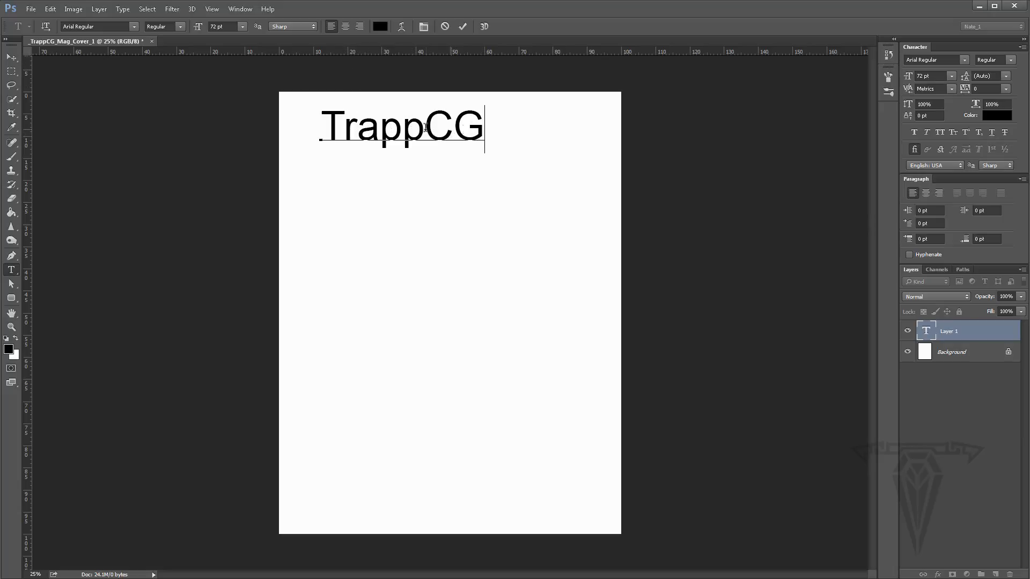
- Select the TrappCG text and set its font size to 100 pt
drag(343, 124, 489, 130)
click(356, 125)
drag(320, 127, 474, 132)
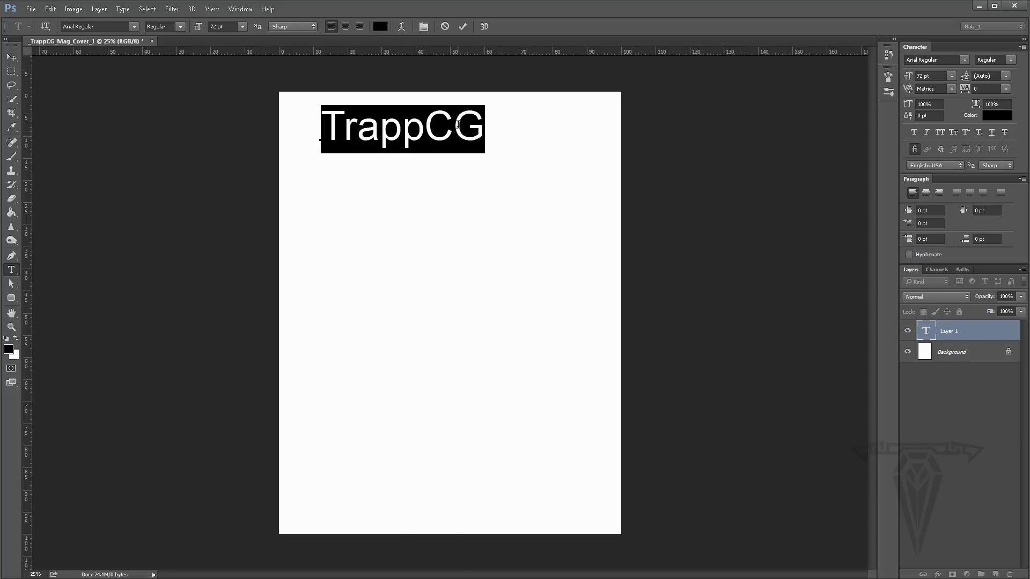
click(424, 131)
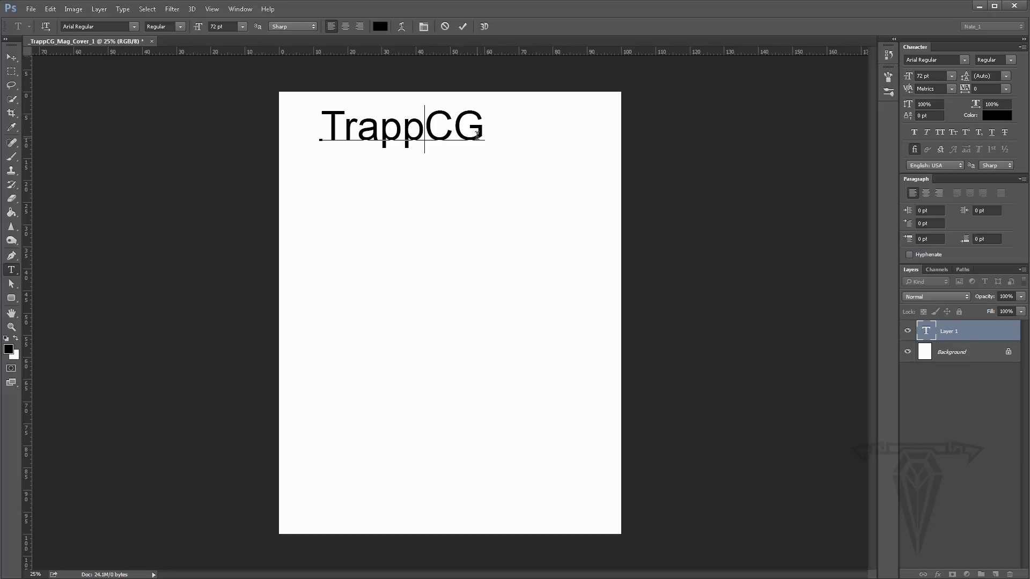
click(326, 121)
drag(386, 128, 510, 131)
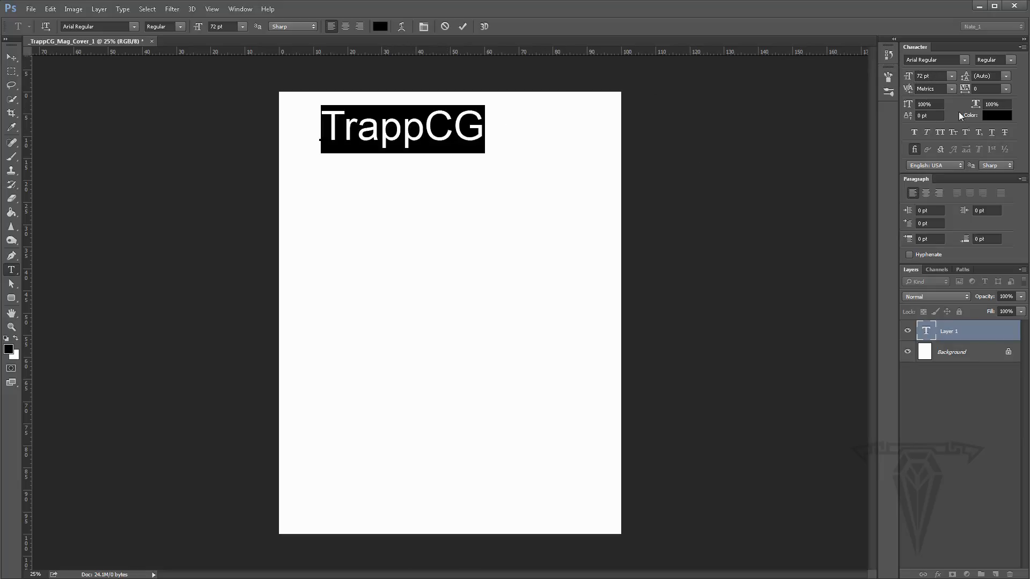
click(243, 26)
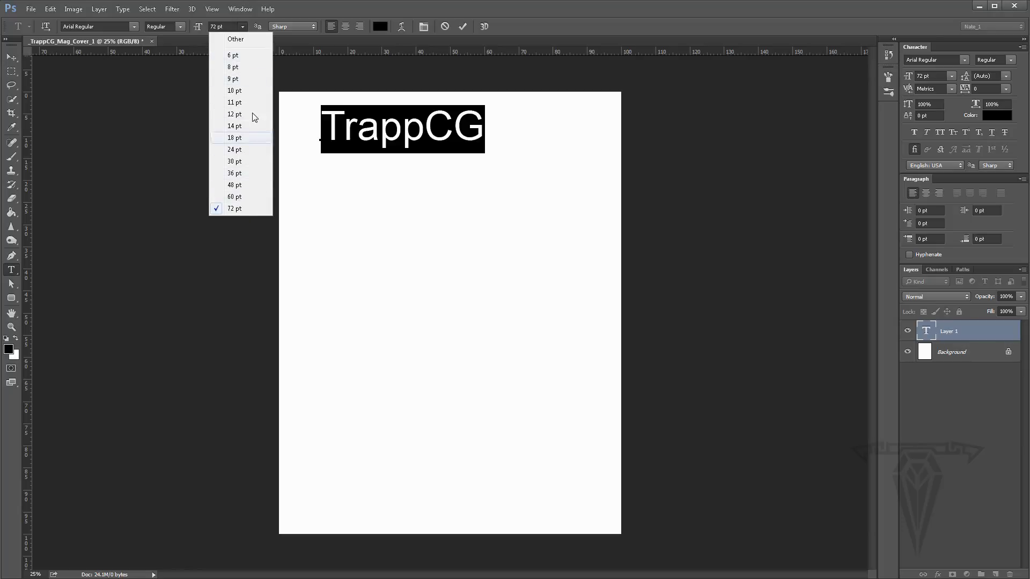
click(221, 26)
click(221, 25)
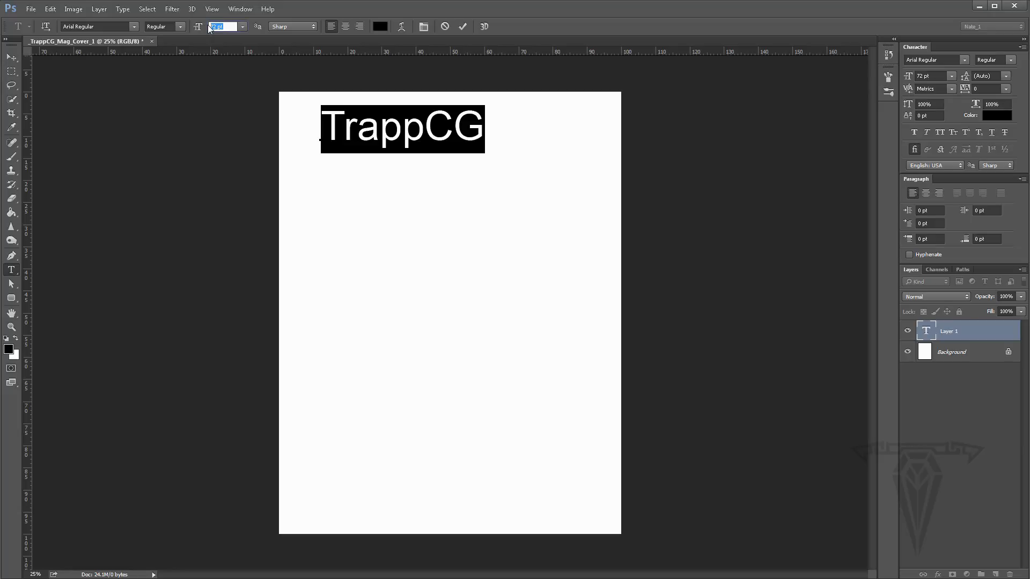
text(100)
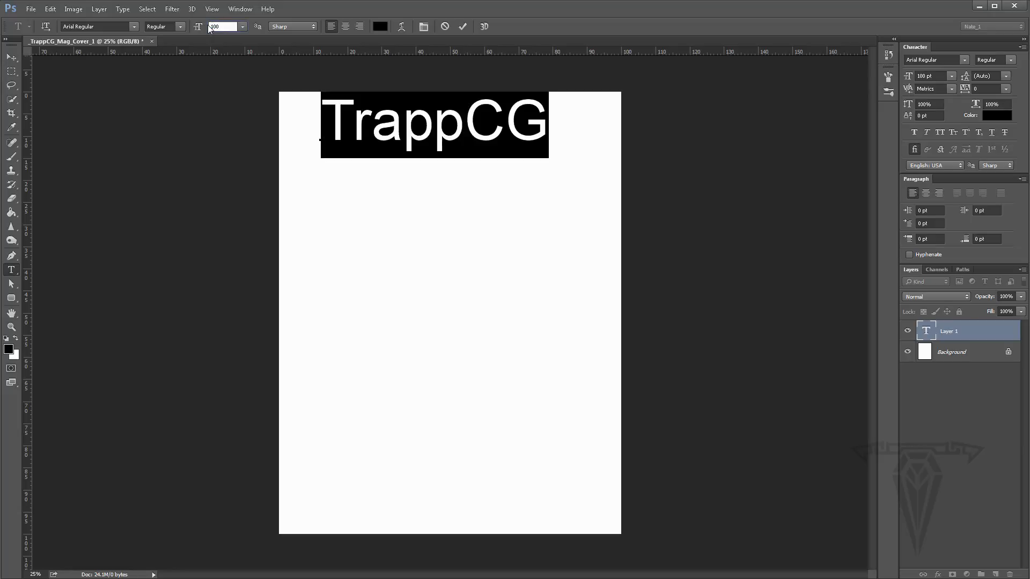
- Select the CG letters of the masthead and set their font size to 50 pt
click(437, 141)
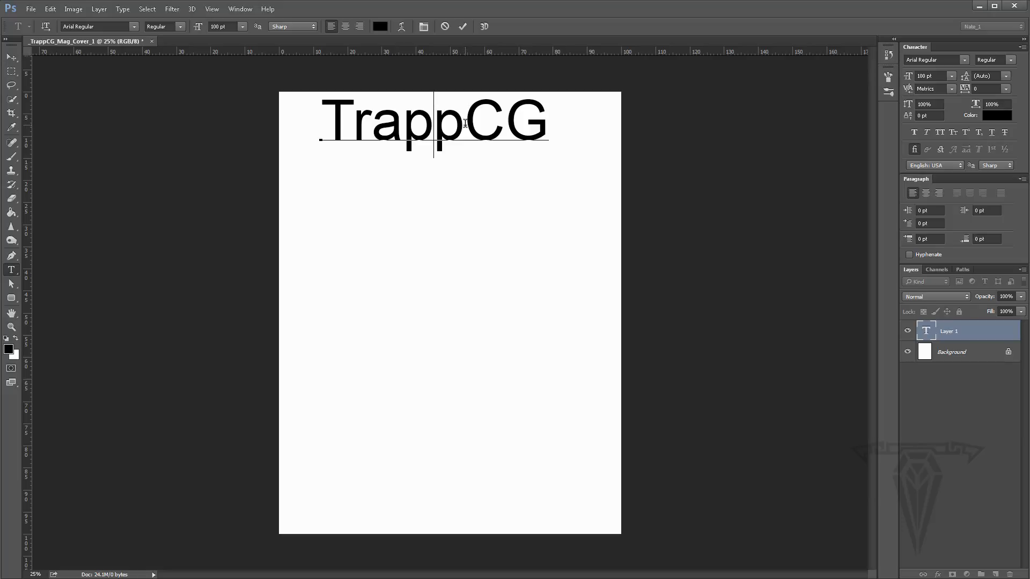
click(466, 123)
drag(465, 123, 557, 125)
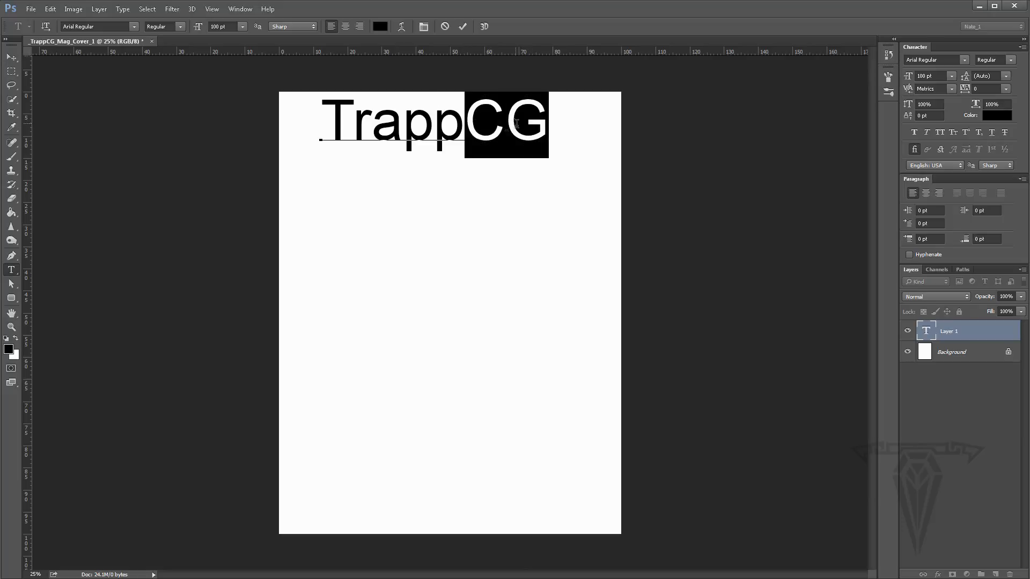
click(913, 79)
text(50)
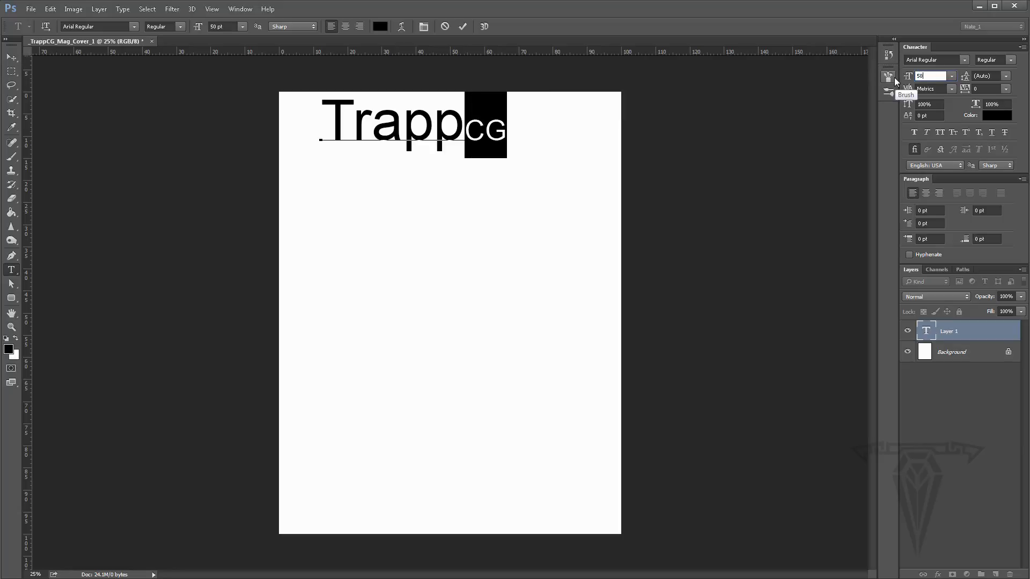
- Select the Trapp and CG portions of the masthead in turn to compare their font sizes
click(433, 122)
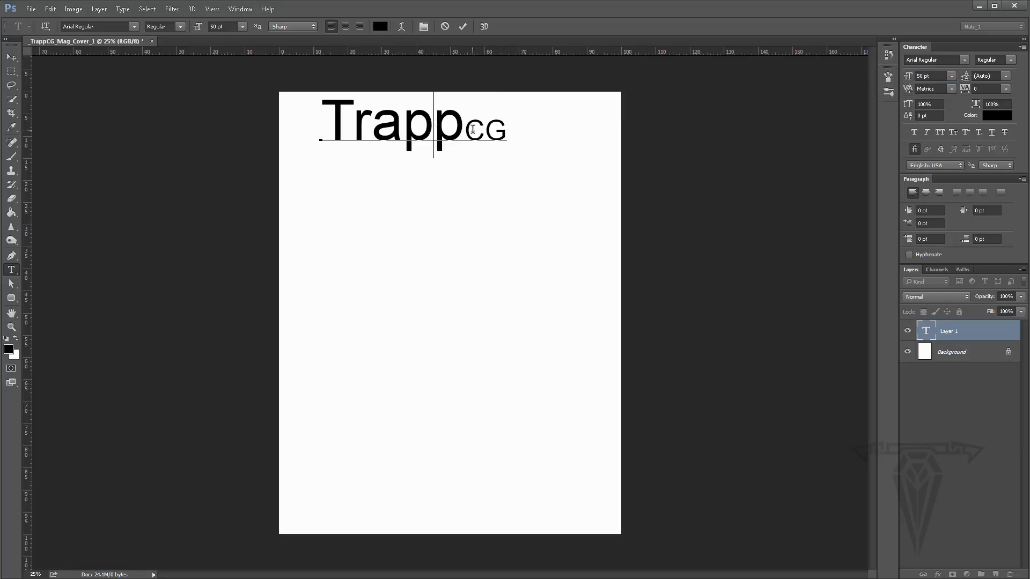
drag(462, 129, 516, 131)
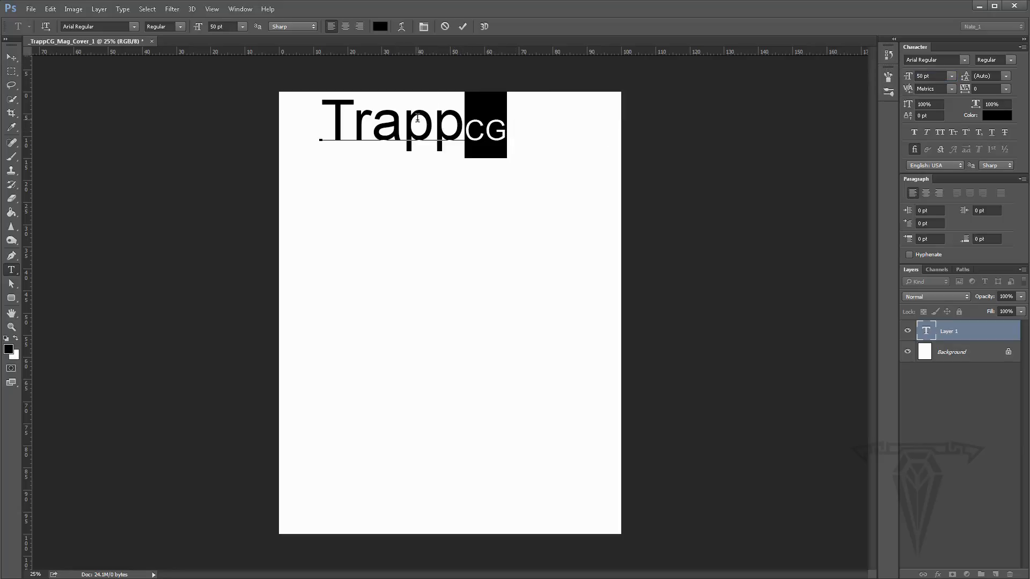
drag(350, 119, 472, 127)
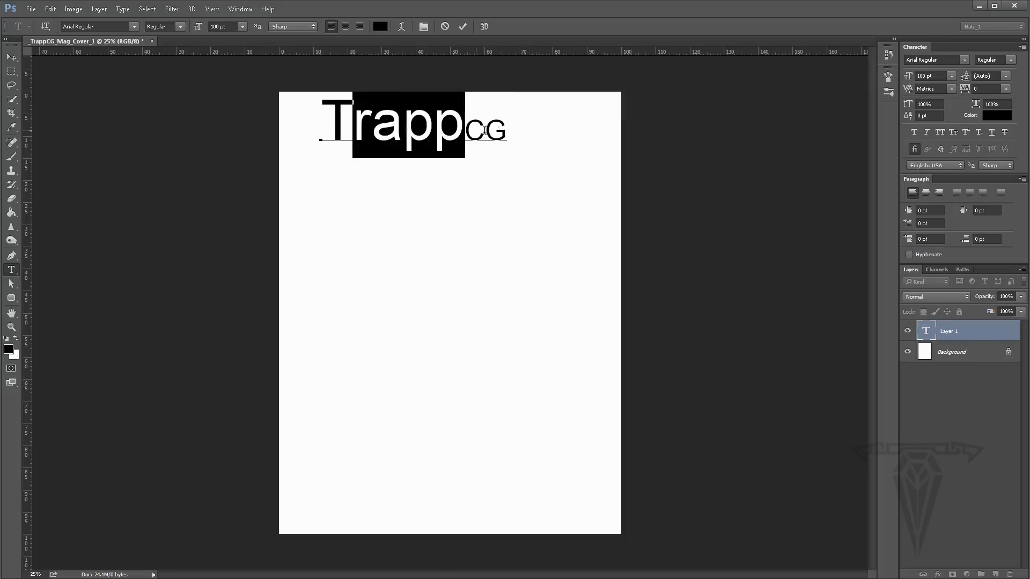
click(504, 131)
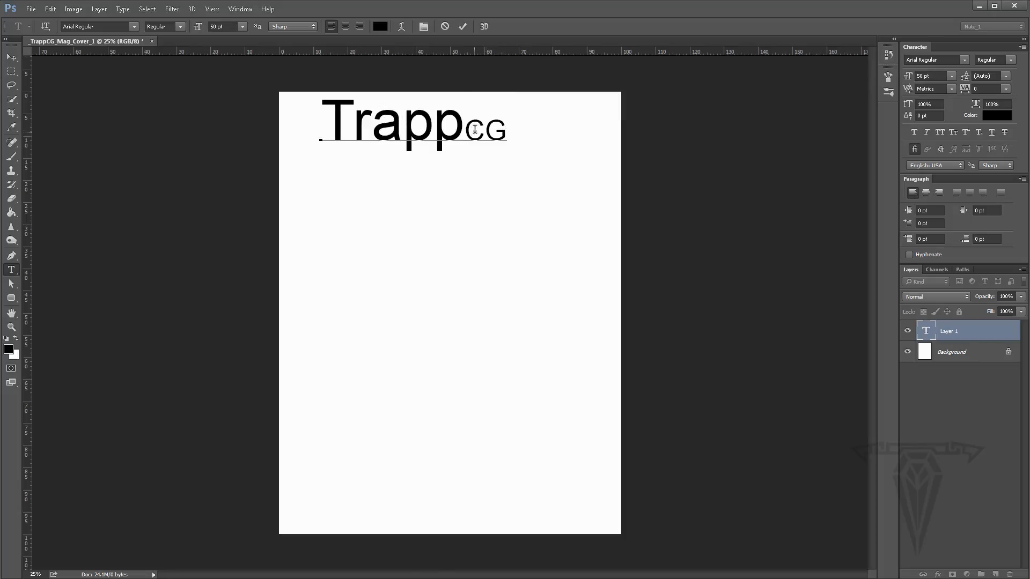
click(907, 78)
text(100)
key(Return)
drag(356, 121, 540, 140)
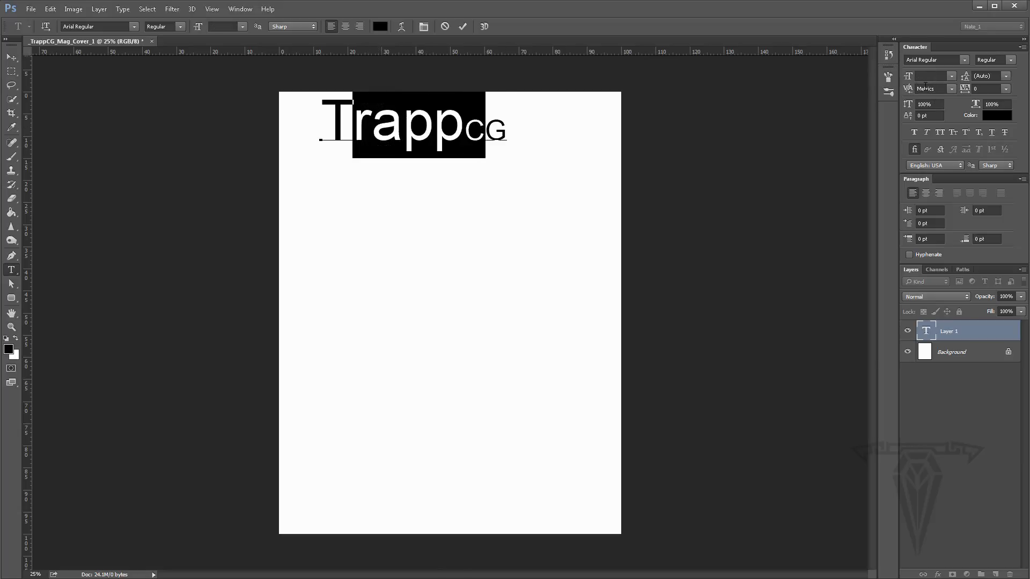
- Select the CG letters and set their font style to Arial Bold
click(435, 122)
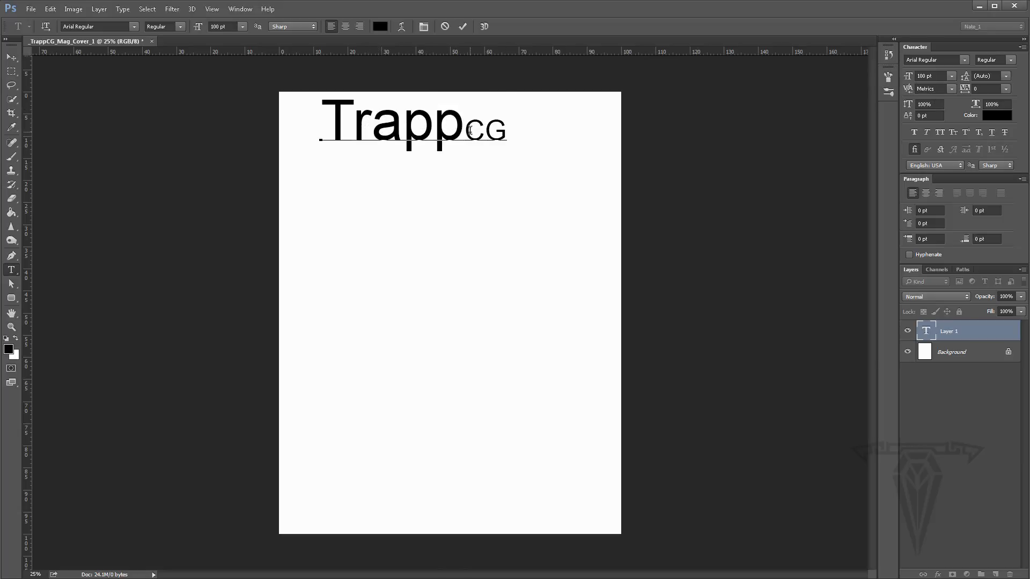
drag(464, 128, 515, 134)
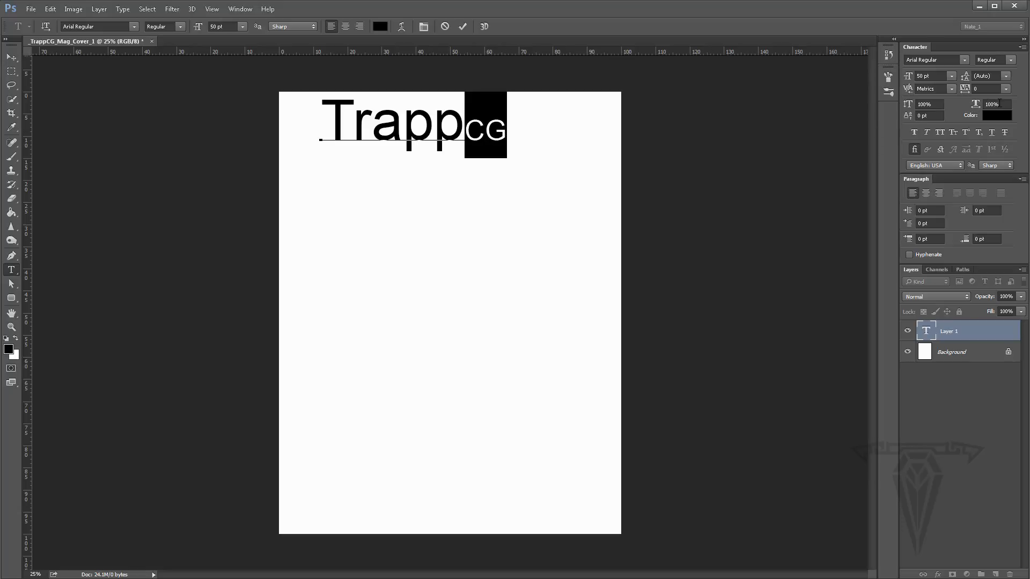
click(1010, 60)
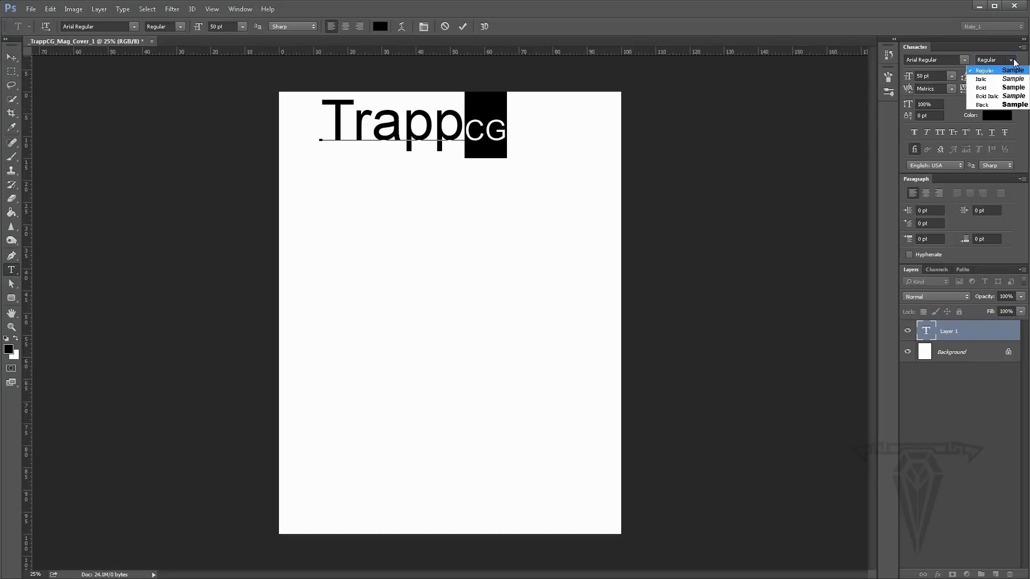
click(988, 92)
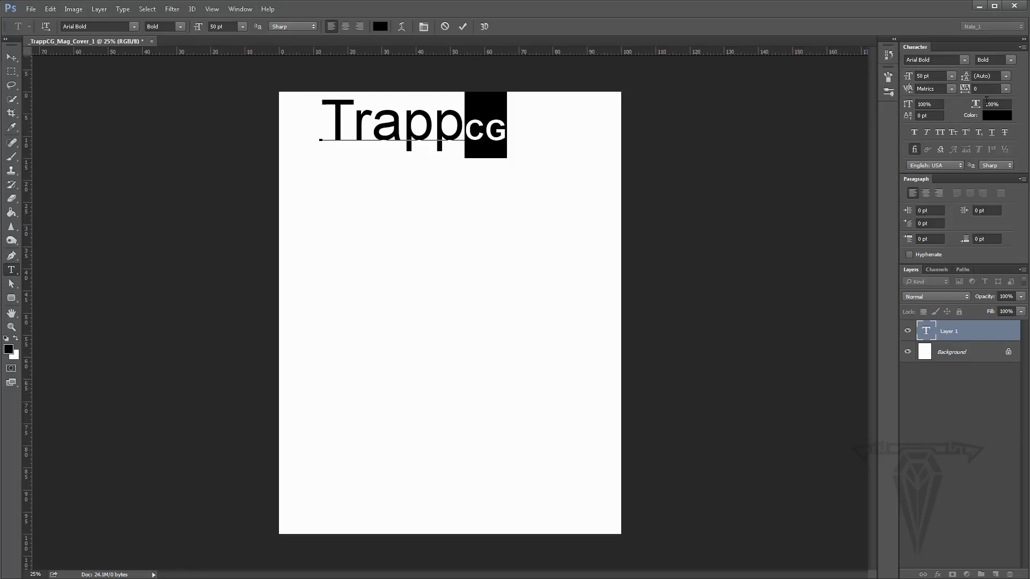
- Set the CG letters' text color to red in the color picker
click(996, 117)
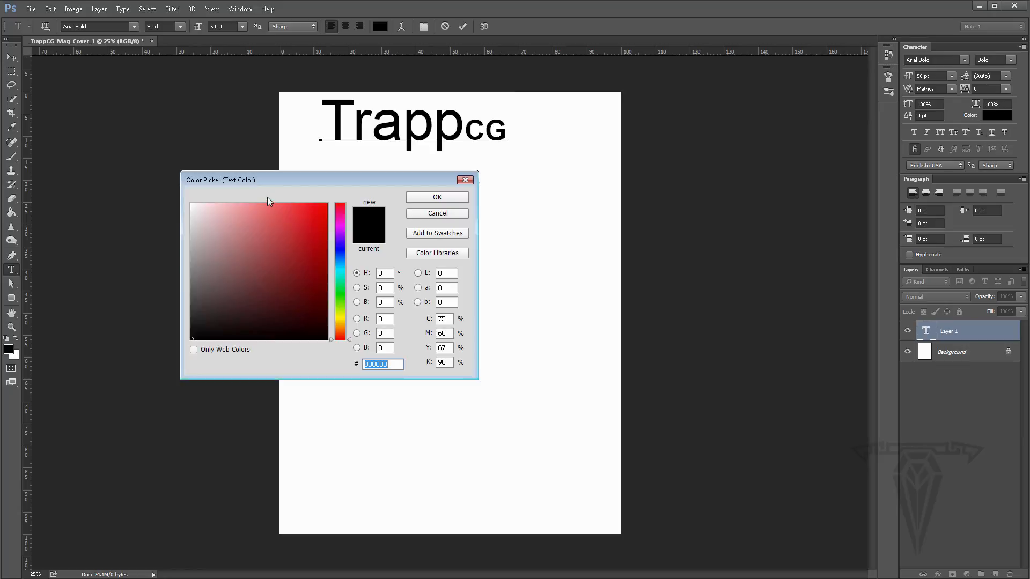
click(327, 203)
click(439, 197)
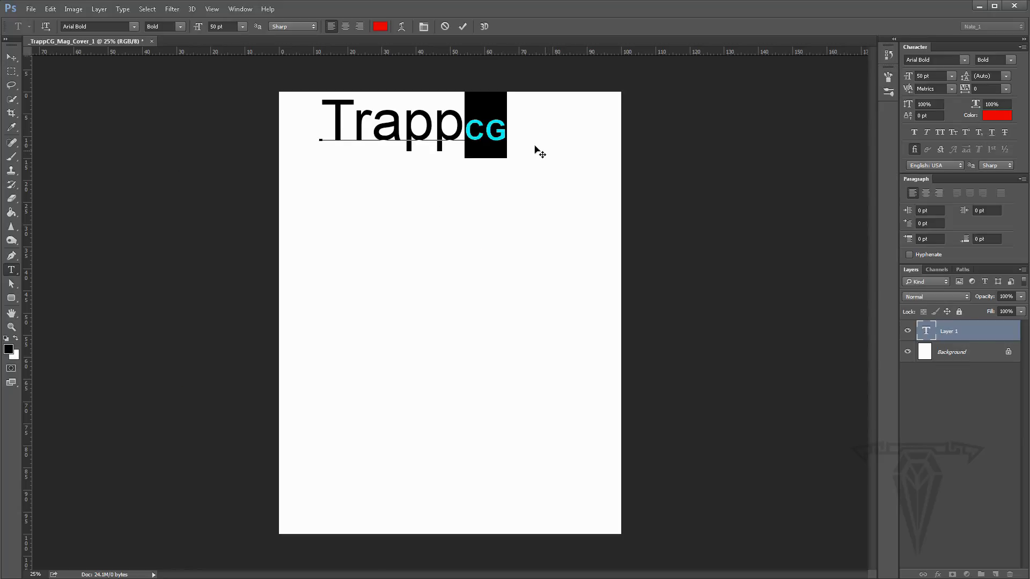
click(485, 172)
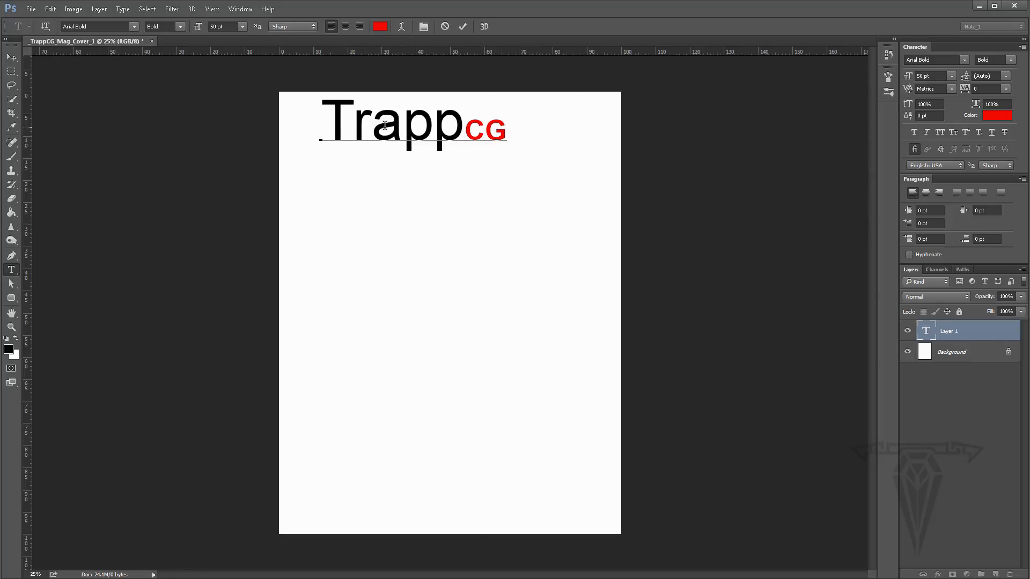
- Select the whole masthead and toggle the All Caps, Underline and Strikethrough character styles on and off
drag(353, 129, 456, 133)
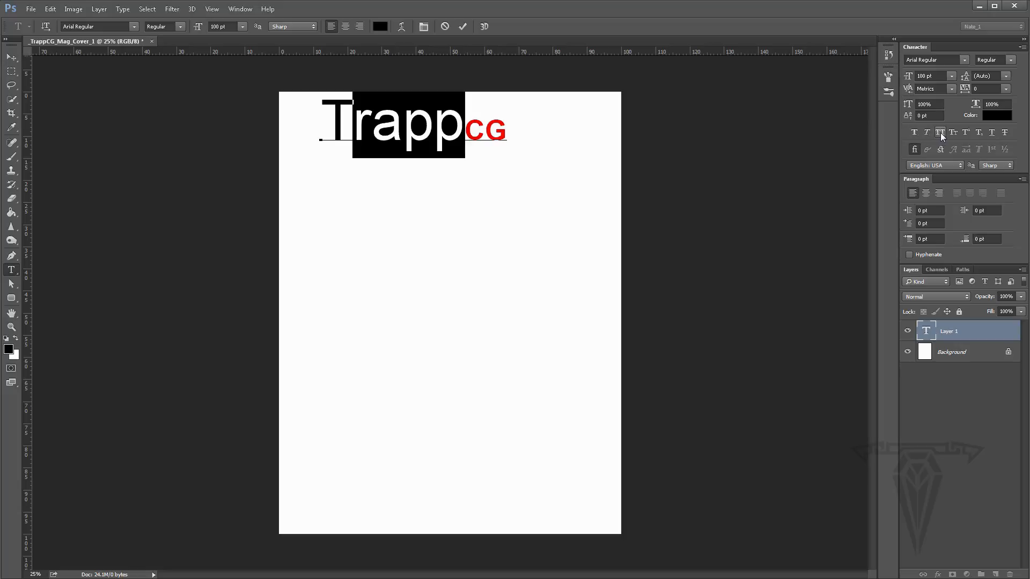
click(483, 114)
drag(321, 131, 507, 131)
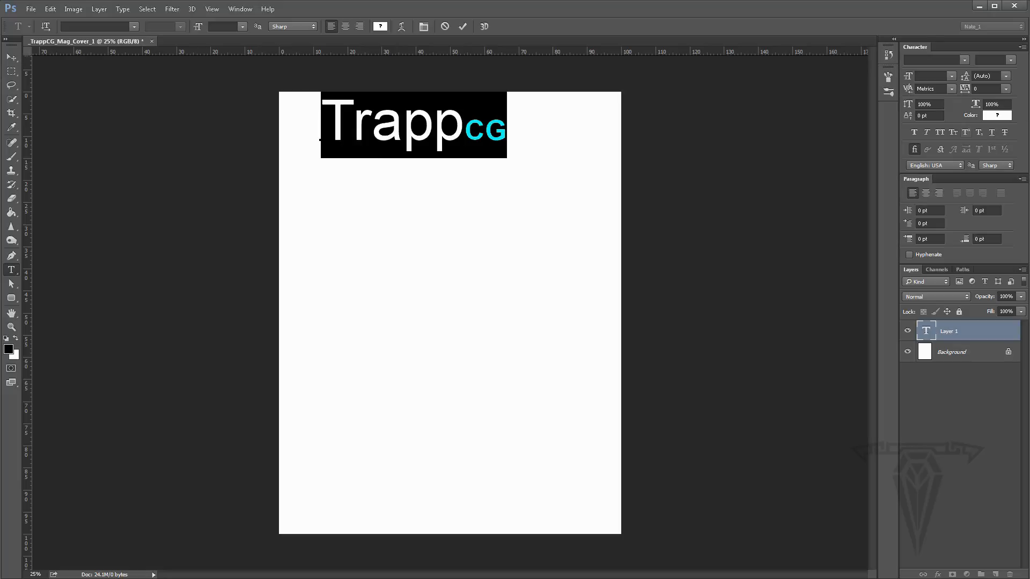
click(938, 133)
click(937, 132)
click(938, 131)
click(939, 132)
click(993, 134)
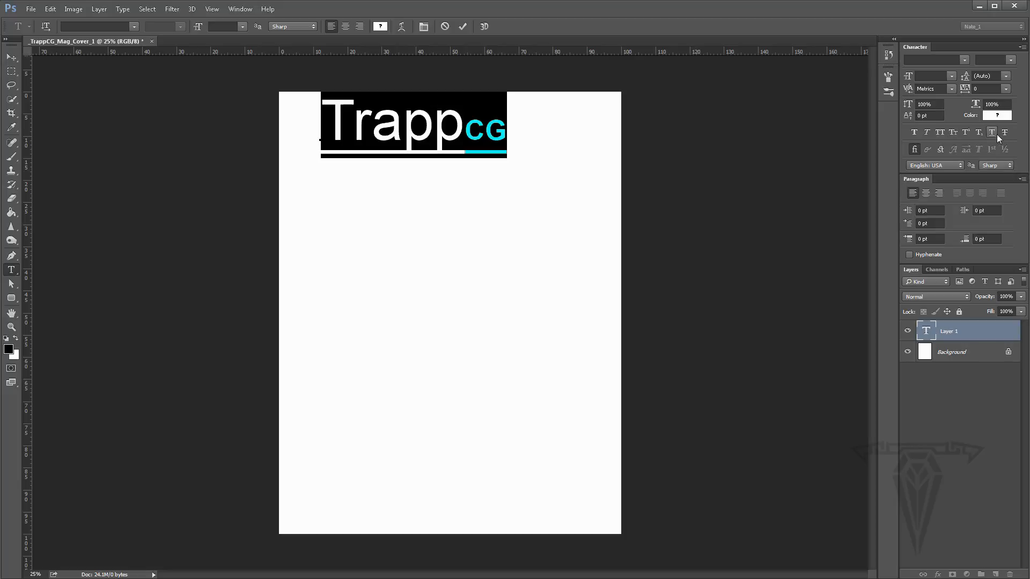
click(995, 134)
click(1007, 134)
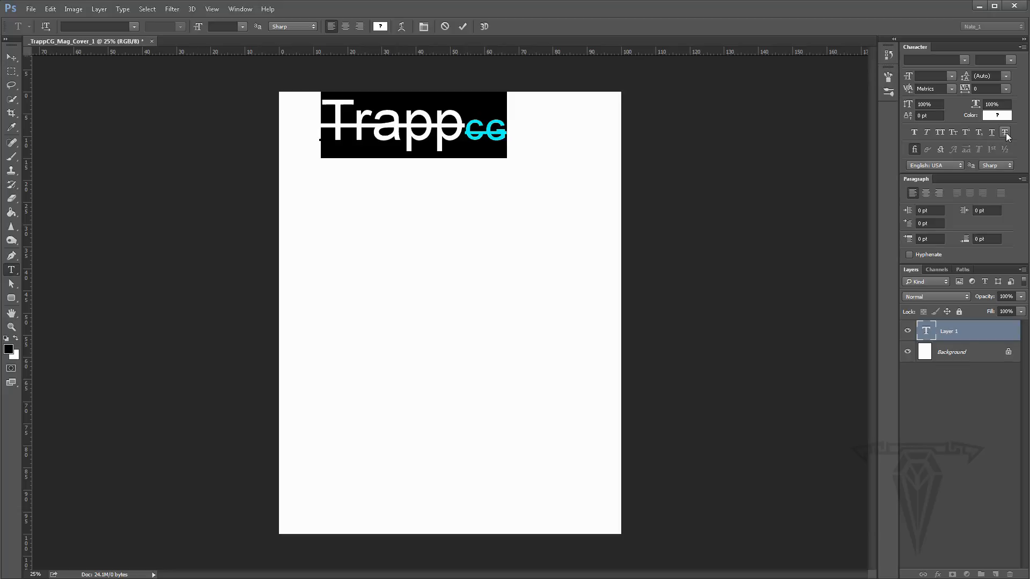
click(1007, 135)
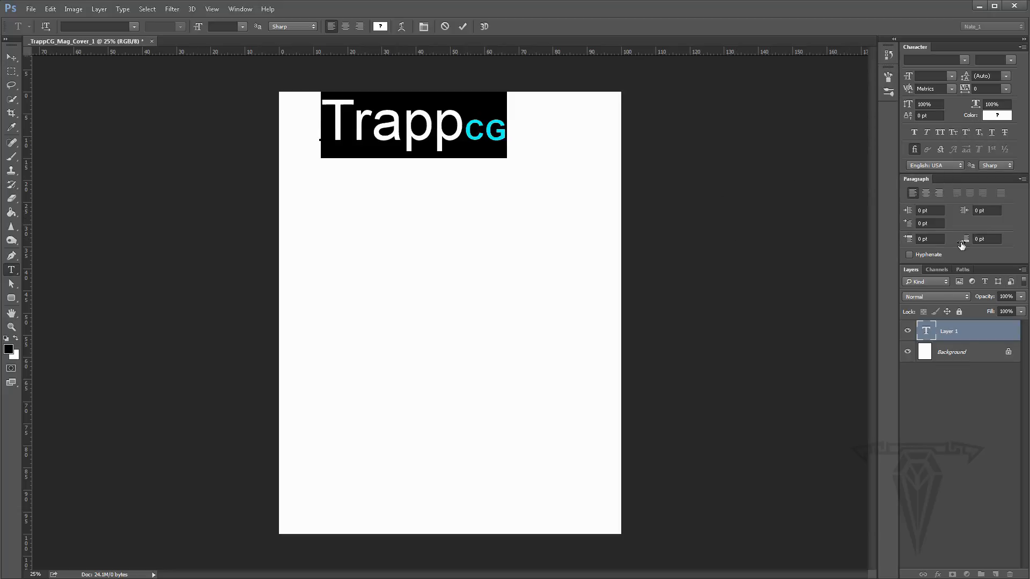
- Try center and right paragraph alignment on the masthead, returning it to left alignment
click(926, 193)
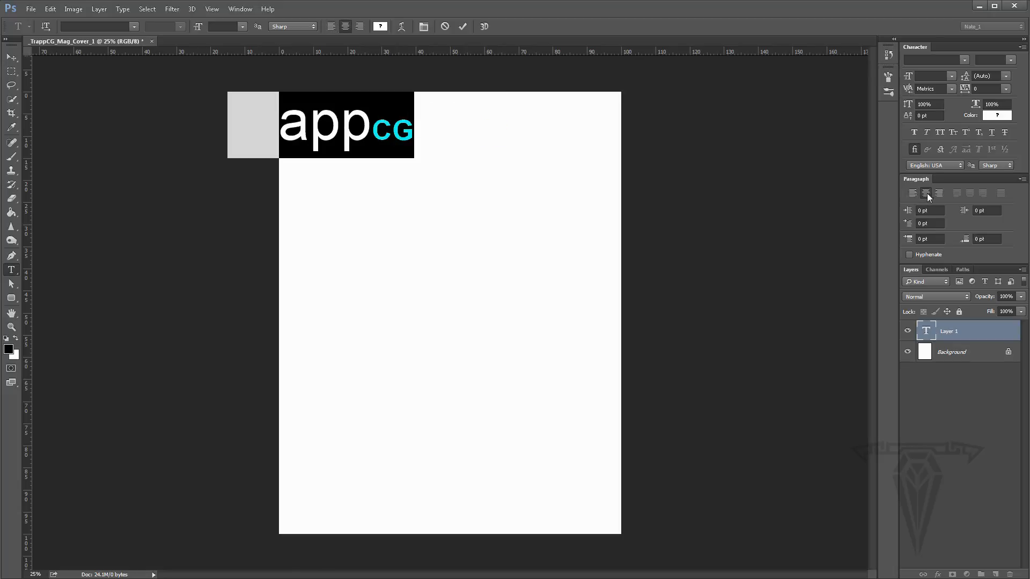
click(939, 193)
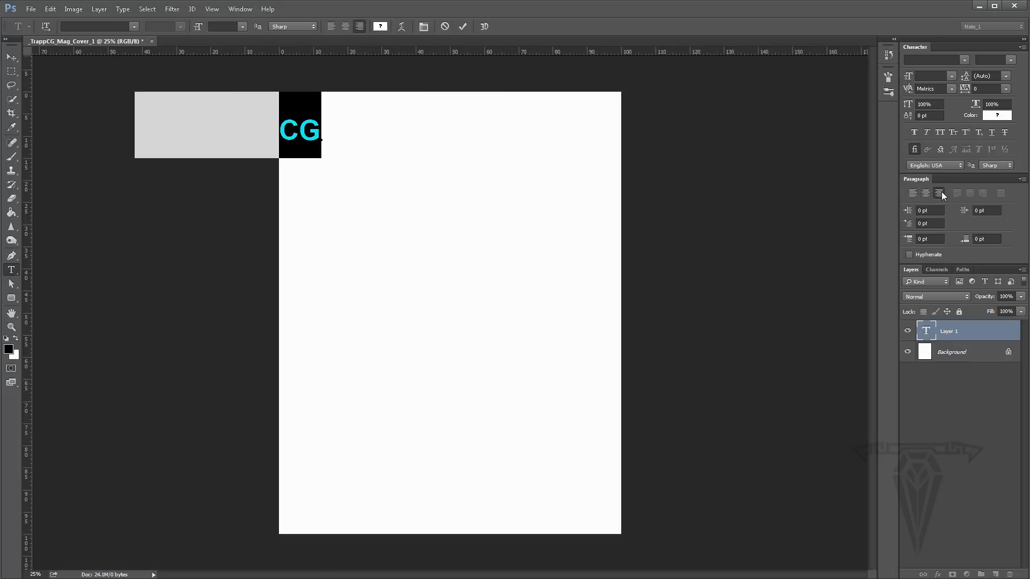
click(913, 193)
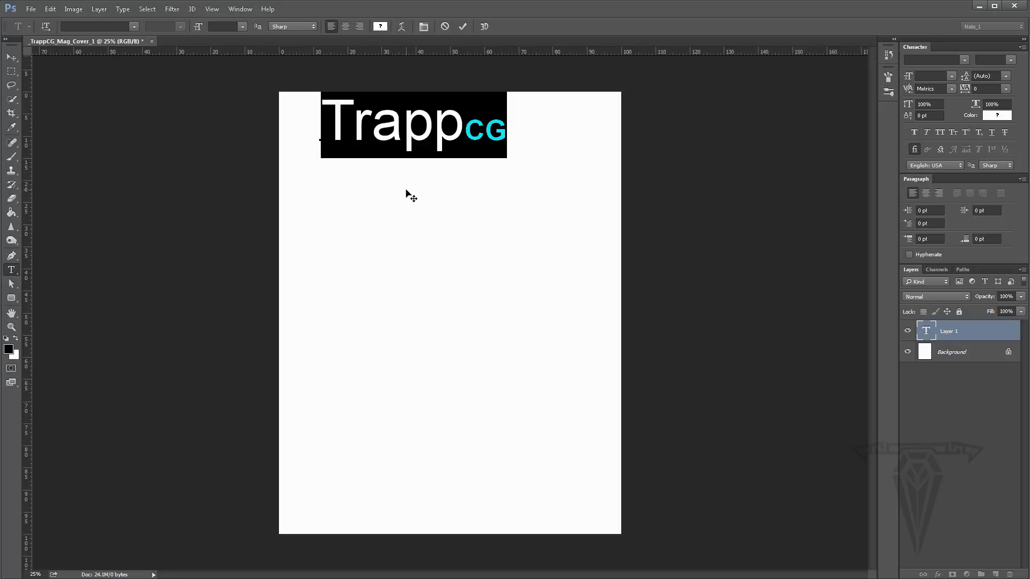
- Switch to the Move tool and shift the masthead text lower and to the right on the page
click(11, 58)
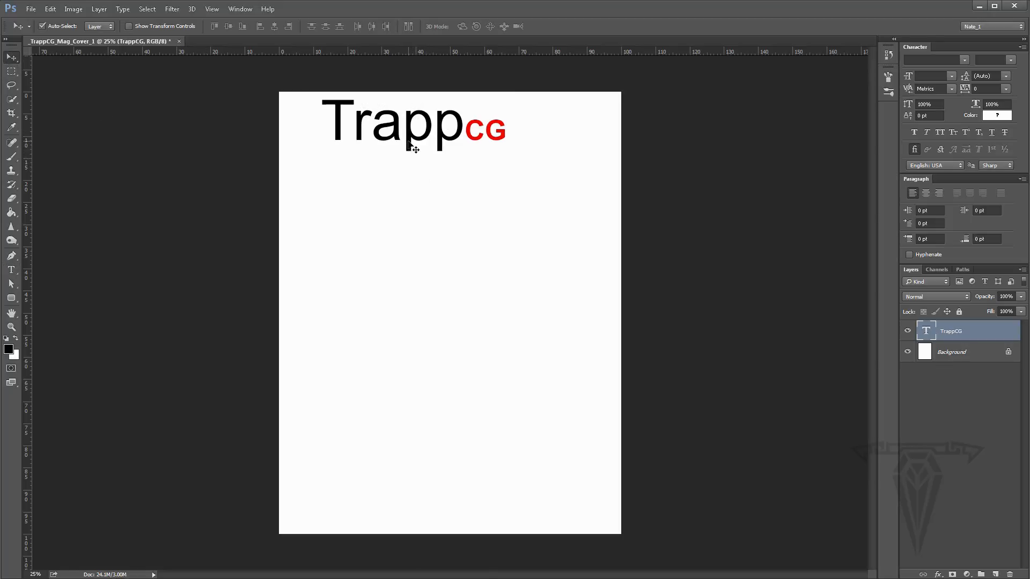
drag(409, 144, 419, 170)
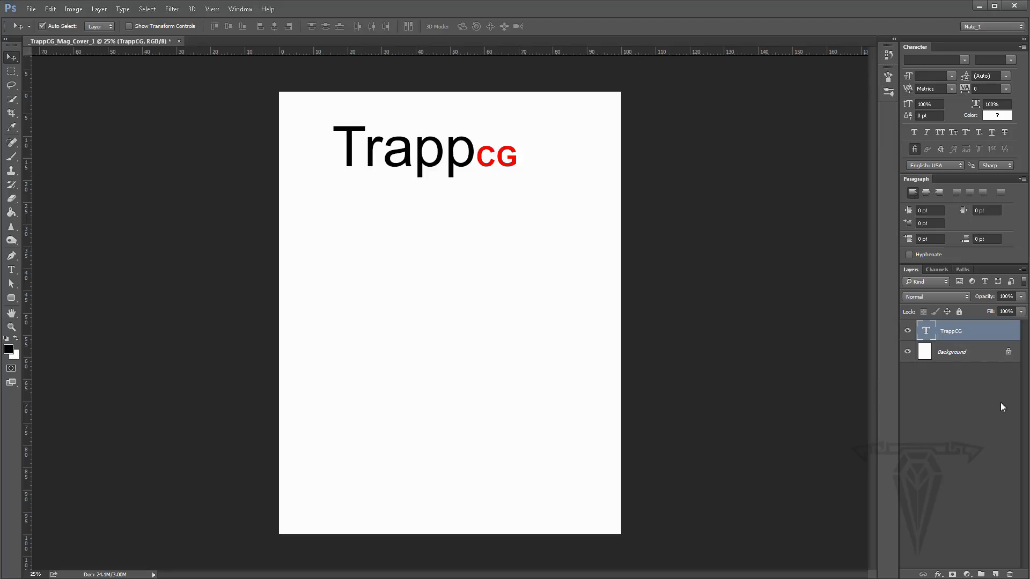
click(958, 354)
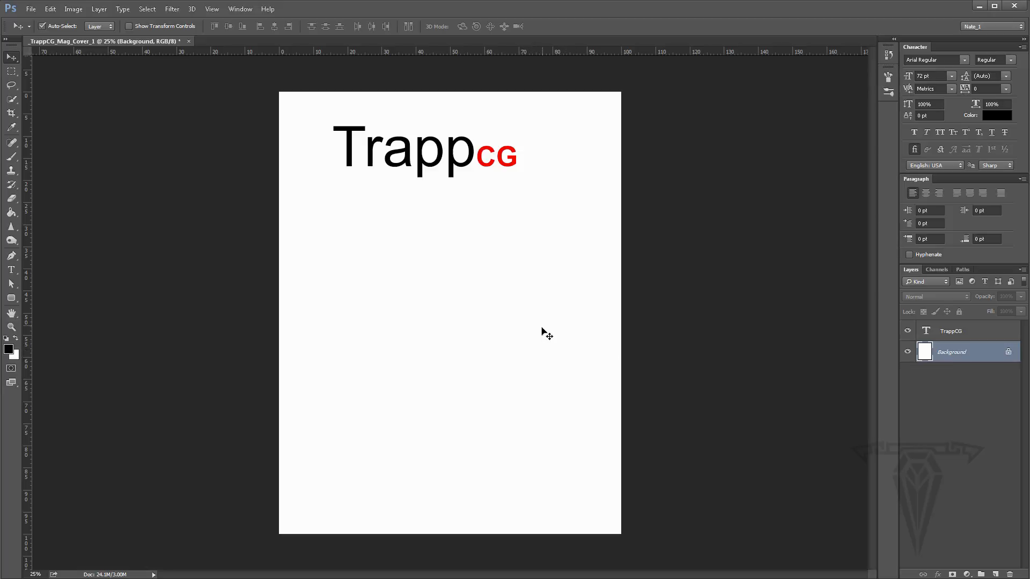
click(954, 333)
drag(471, 166, 492, 179)
- Switch between the Background and TrappCG layers to see which layer the Move tool acts on
click(962, 355)
drag(471, 274, 526, 281)
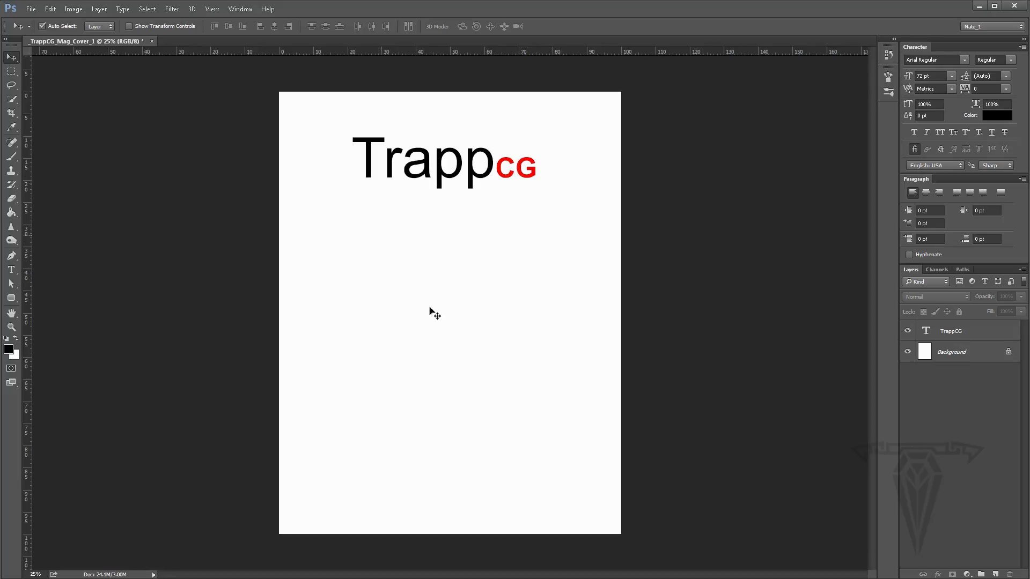
click(962, 349)
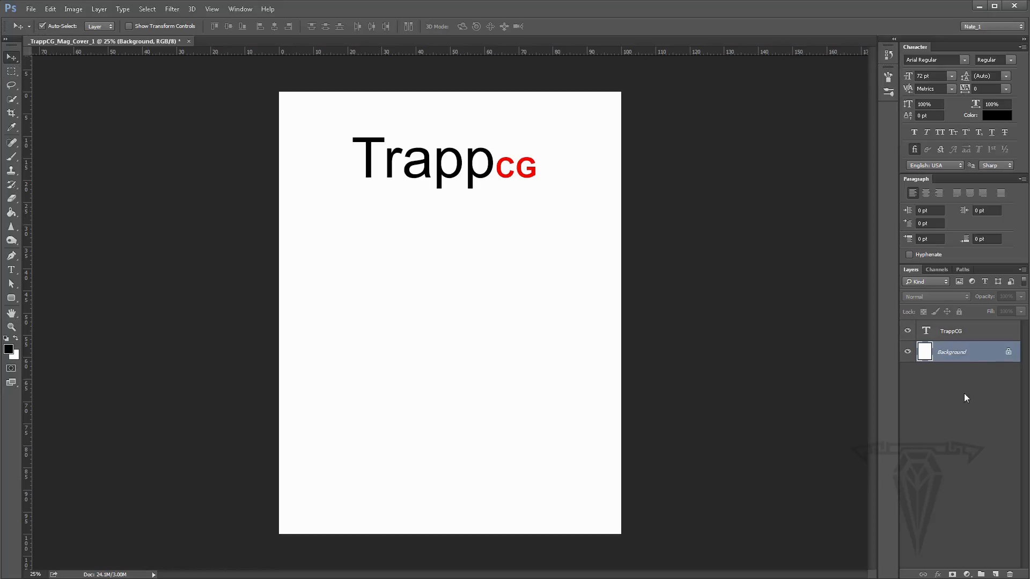
click(974, 336)
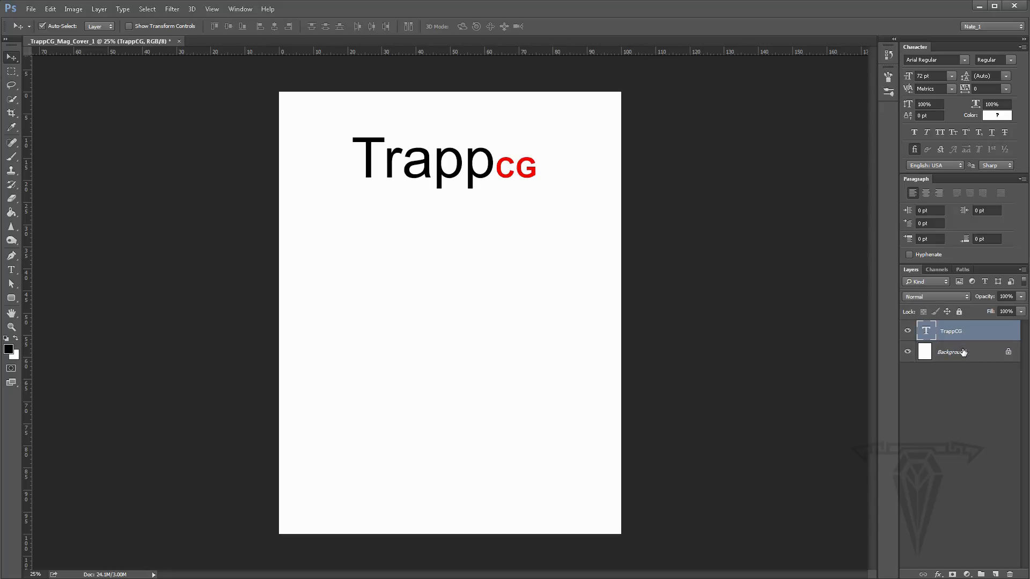
click(961, 352)
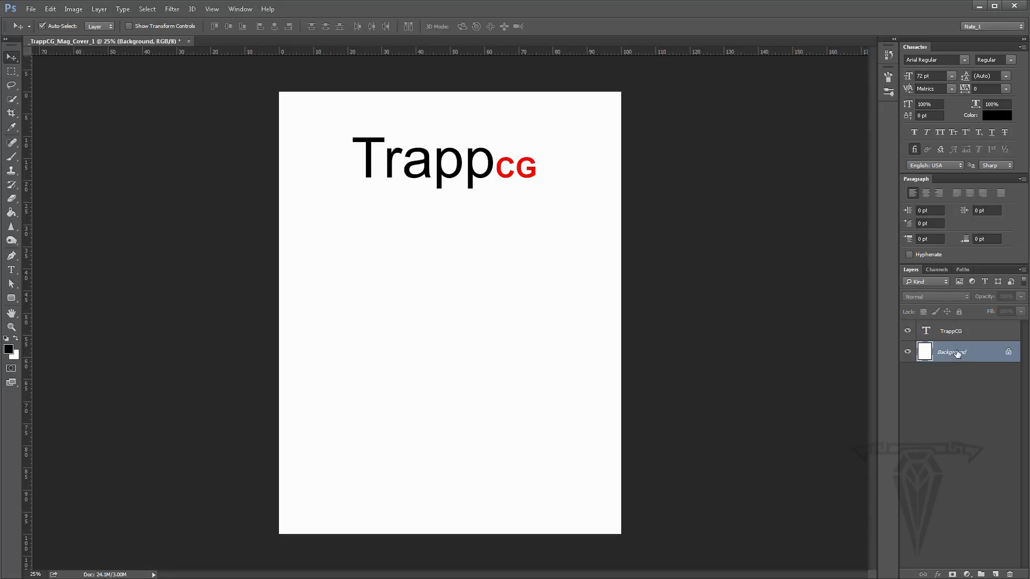
click(440, 175)
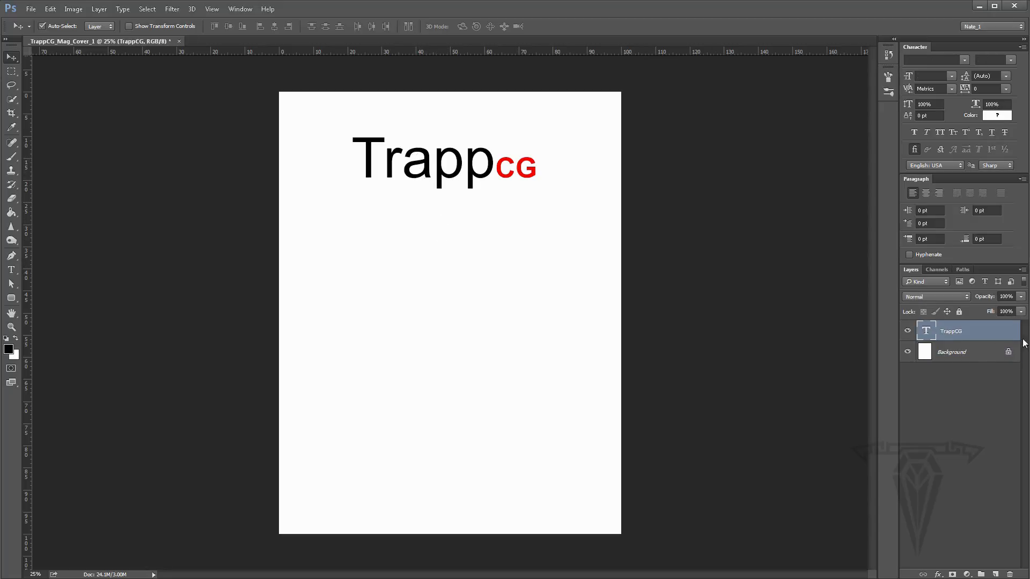
click(968, 354)
drag(308, 118, 538, 233)
- Turn off Auto-Select and try to move the locked Background layer, dismissing the lock warning
click(42, 26)
click(947, 354)
drag(430, 233, 371, 189)
click(515, 223)
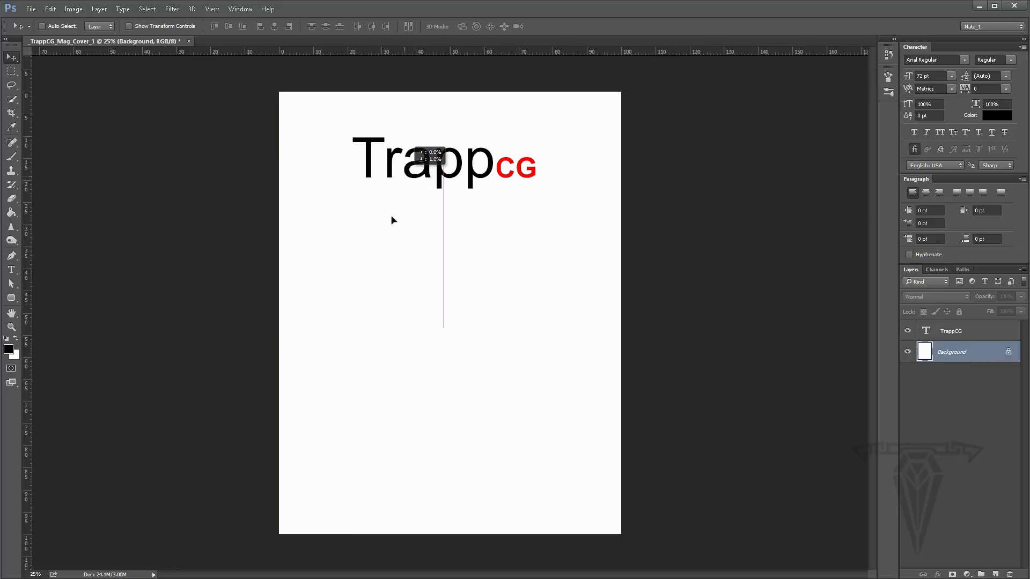
click(387, 244)
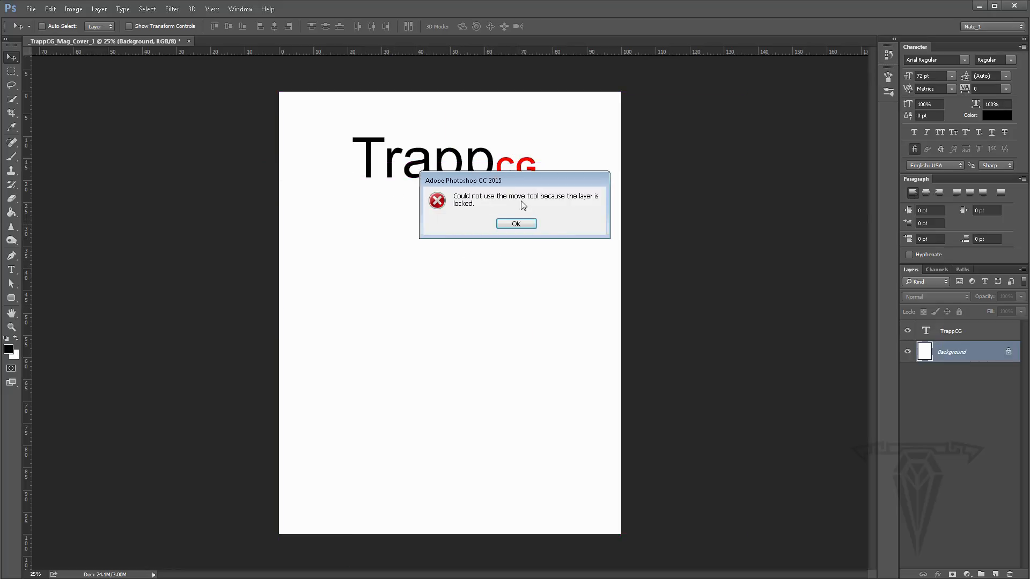
click(514, 224)
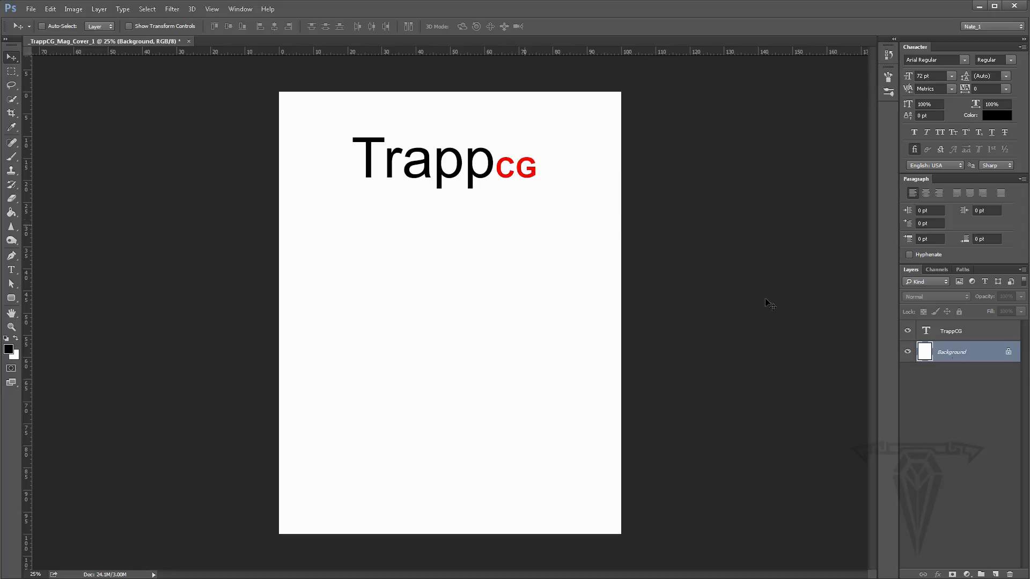
- Select the TrappCG layer and reposition the masthead slightly higher and left on the page
click(951, 334)
mouse_move(453, 200)
mouse_down()
mouse_move(404, 225)
mouse_move(460, 283)
mouse_move(444, 198)
mouse_move(386, 356)
mouse_move(510, 372)
mouse_move(444, 397)
mouse_move(651, 350)
mouse_move(423, 324)
mouse_move(349, 338)
mouse_move(344, 207)
mouse_move(446, 181)
mouse_up()
drag(581, 296, 590, 328)
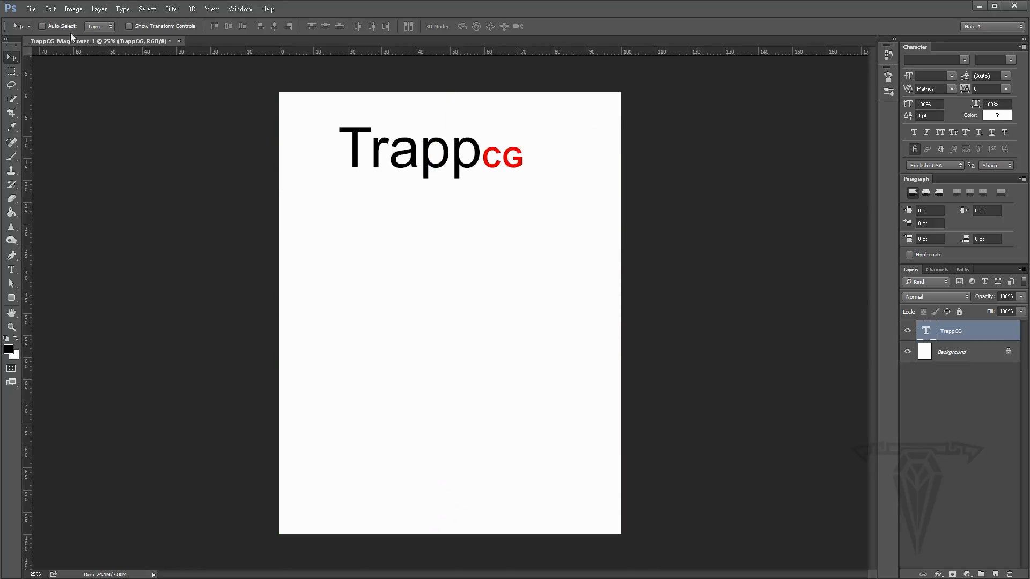
- Move the masthead up toward the top-left corner of the page
drag(479, 266, 423, 234)
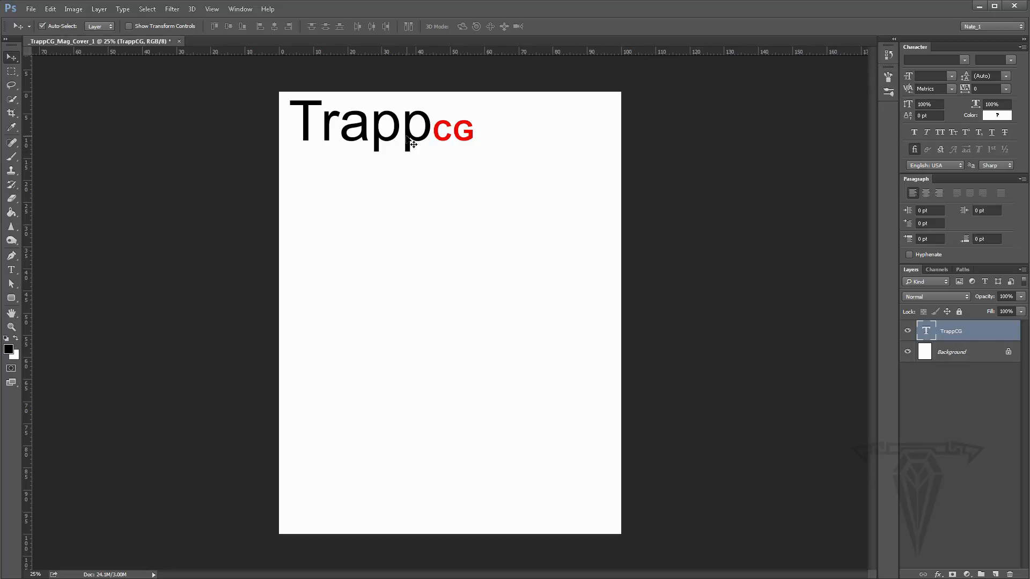
drag(407, 137, 378, 152)
click(466, 252)
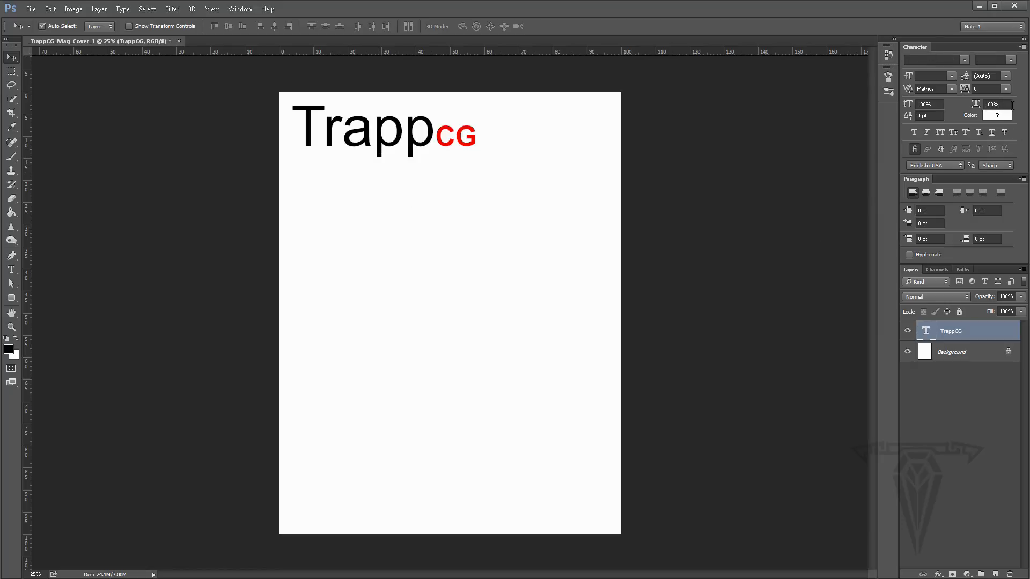
- Set the masthead's font size to 100 pt and nudge it slightly lower and to the right
click(928, 76)
text(100)
key(Return)
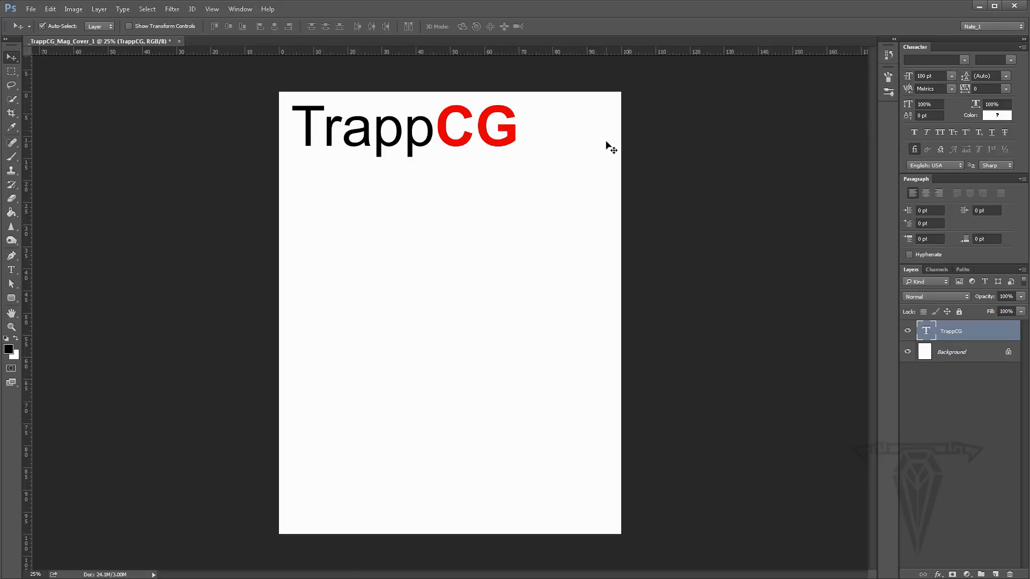
drag(462, 145, 423, 175)
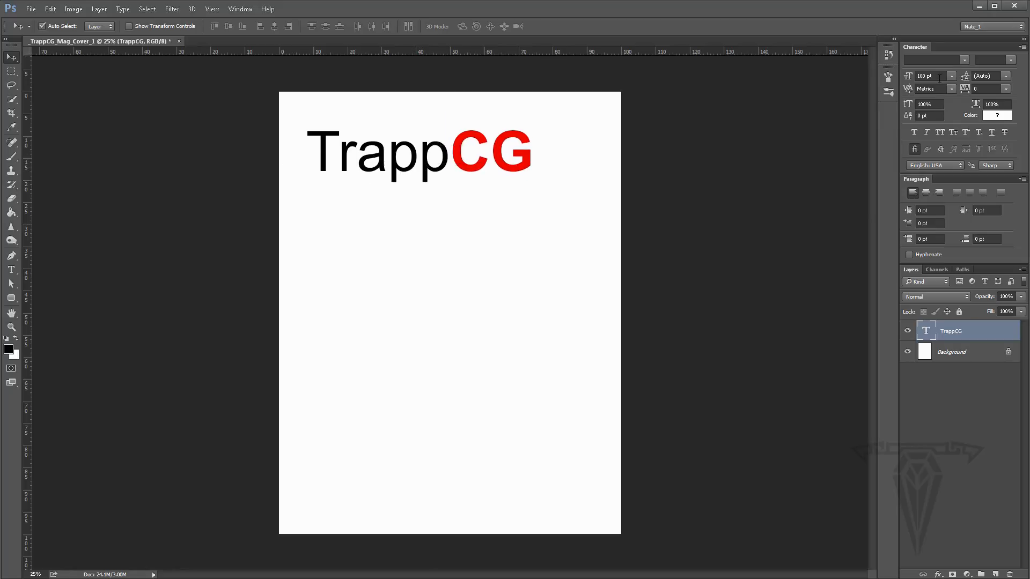
- Set the whole masthead's text color to black in the color picker
click(998, 115)
drag(218, 241, 194, 348)
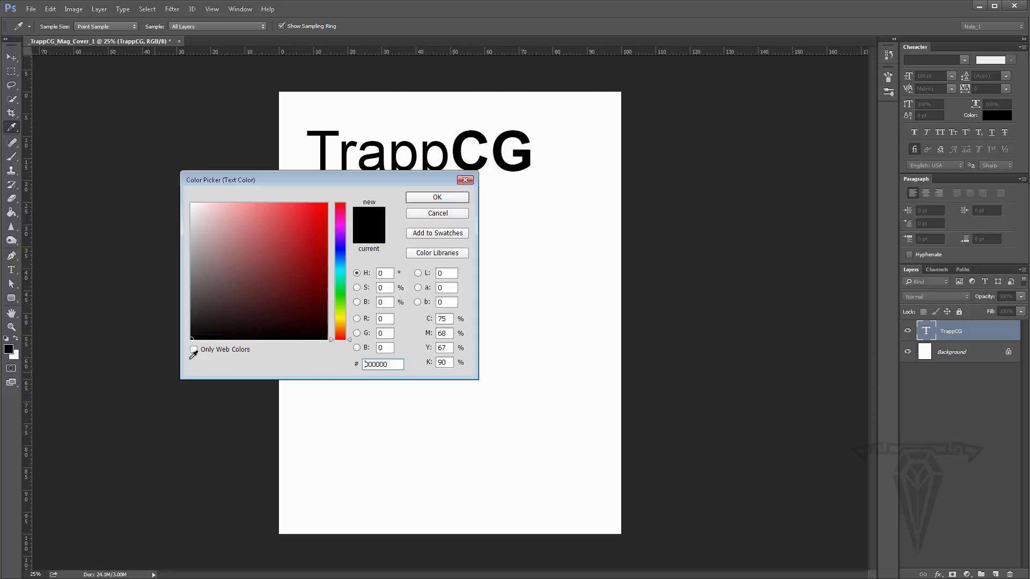
click(448, 198)
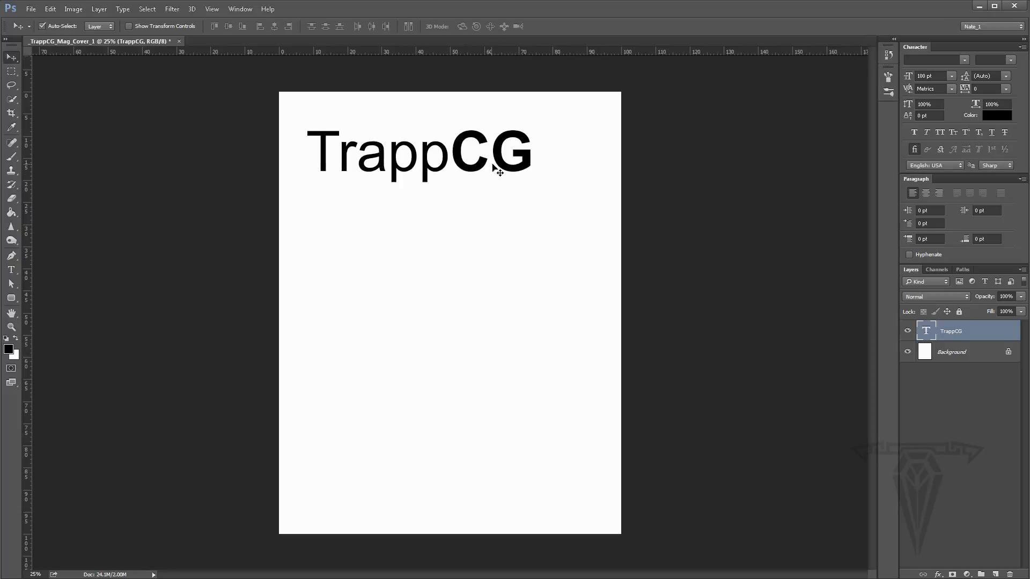
- Set the masthead's font style to Regular and reposition it near the top of the page
click(1012, 62)
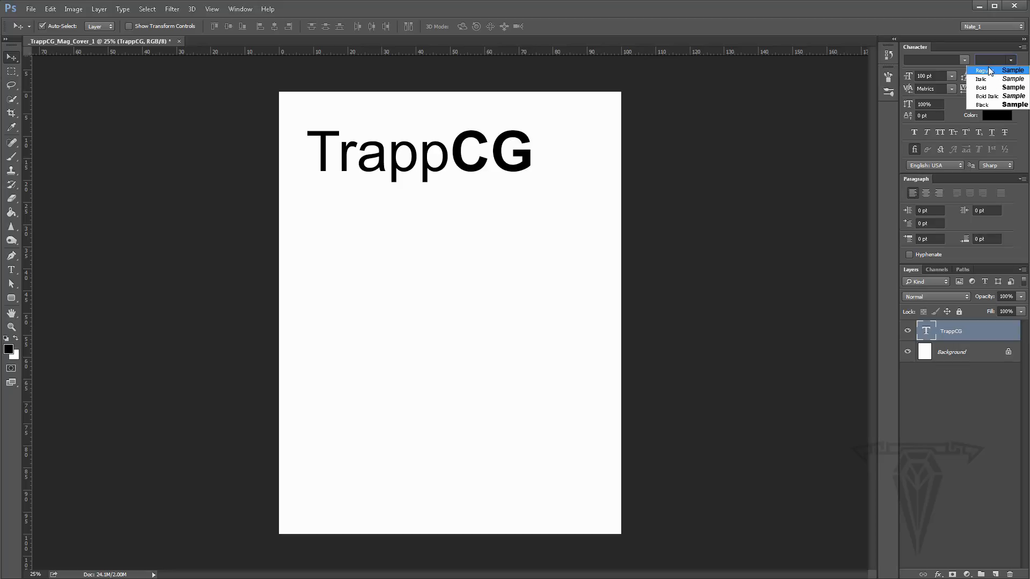
click(988, 67)
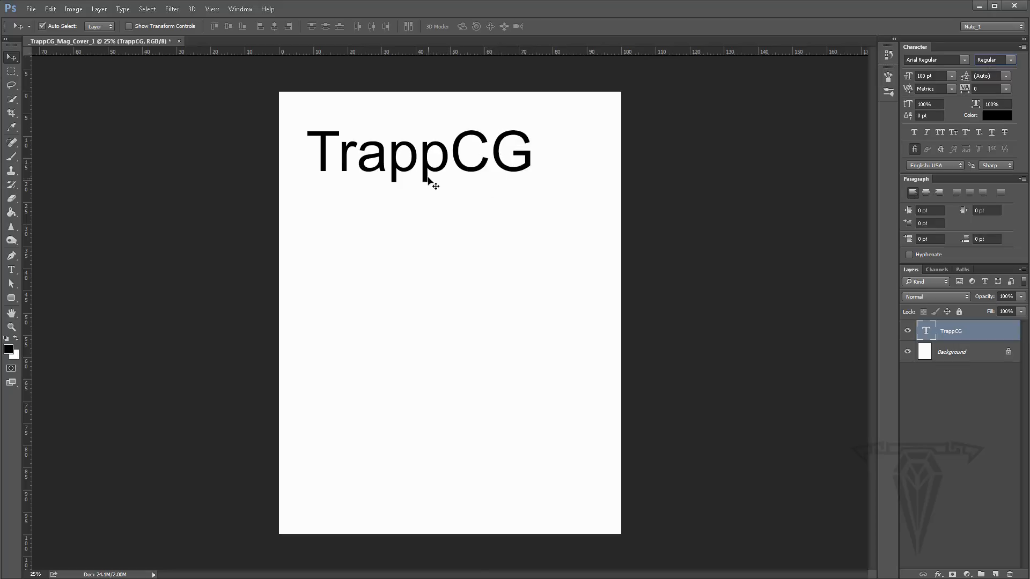
mouse_move(425, 175)
mouse_down()
mouse_move(428, 184)
mouse_move(456, 170)
mouse_move(441, 185)
mouse_up()
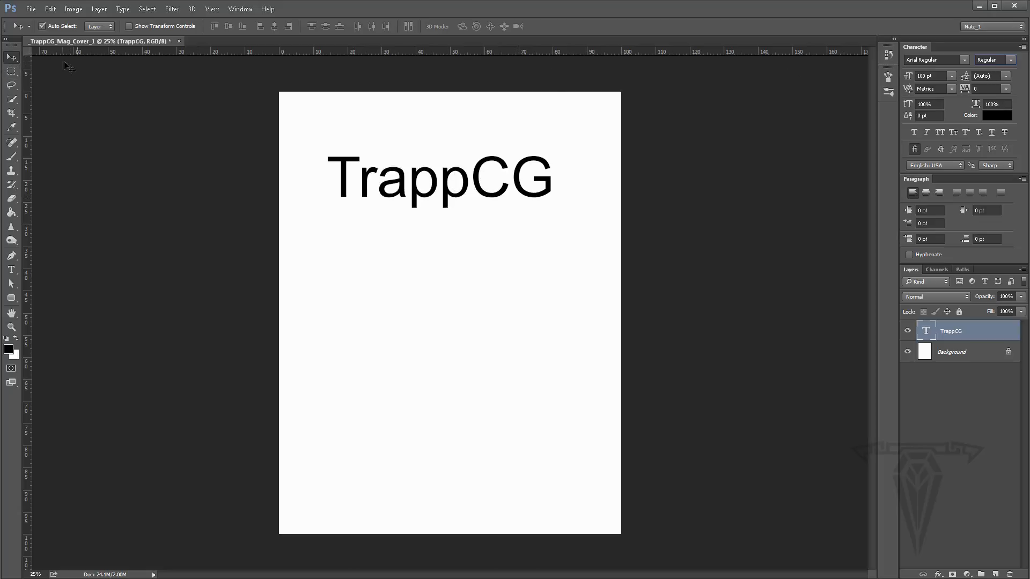
drag(446, 203, 443, 147)
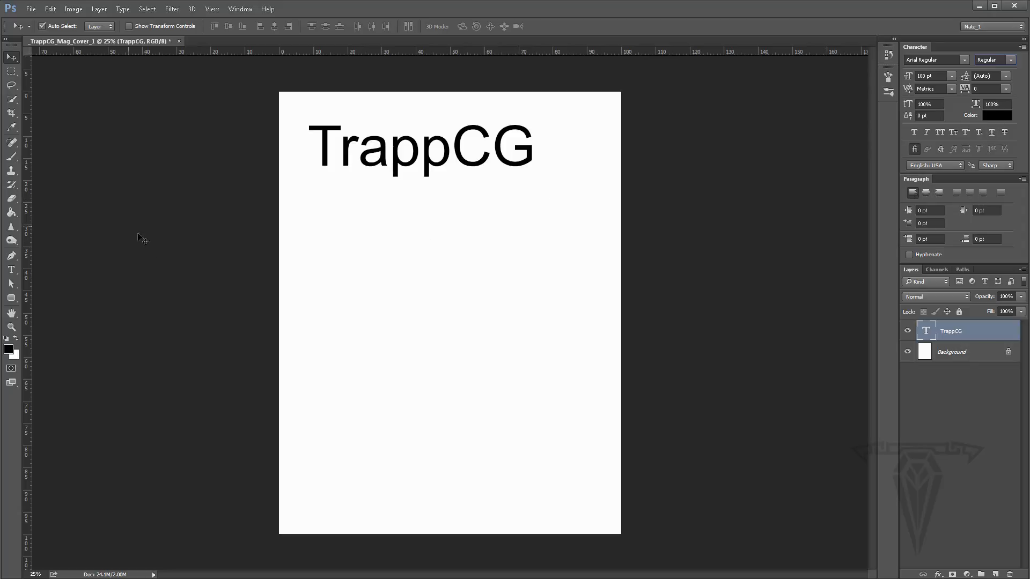
- Select the letters CG in the masthead and color them red, ff0000
click(11, 270)
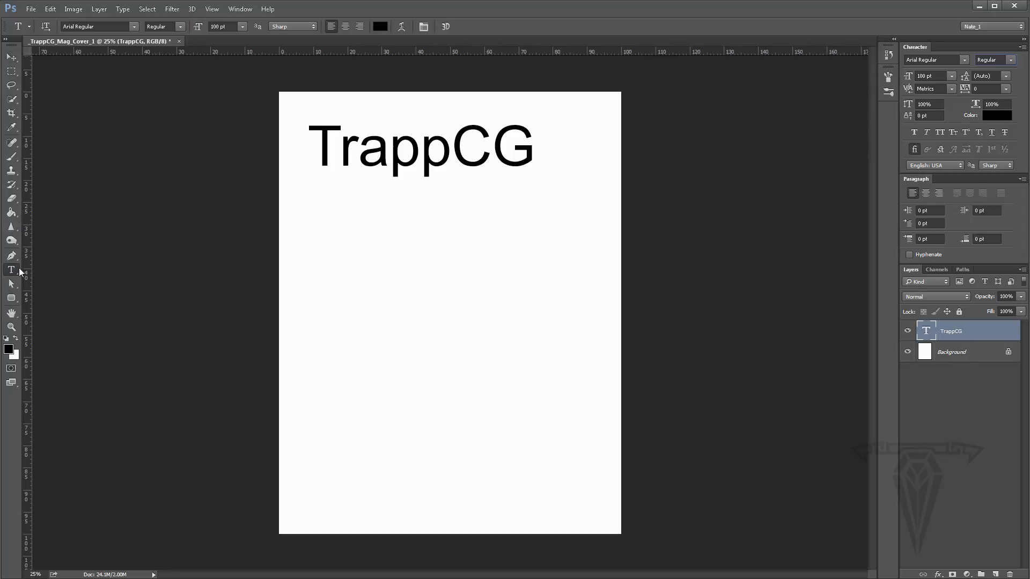
drag(455, 144, 550, 147)
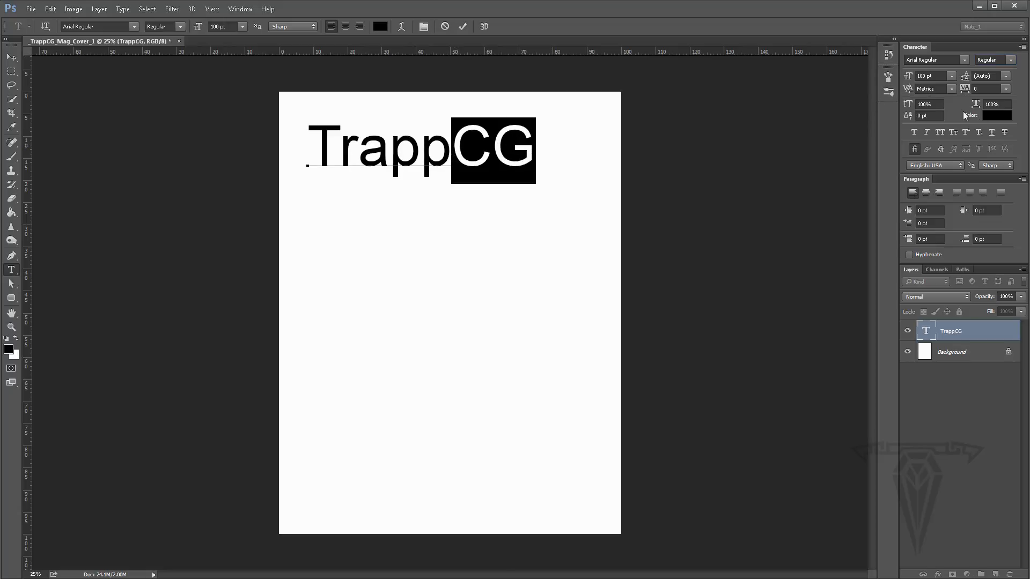
click(997, 115)
click(304, 217)
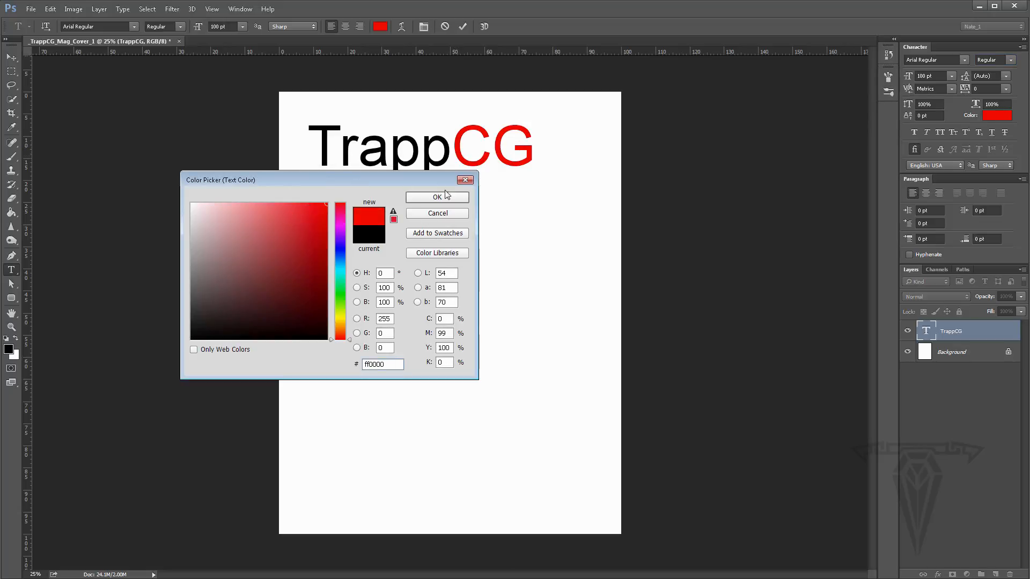
click(445, 198)
- Reposition the masthead toward the top-left corner of the page
click(11, 57)
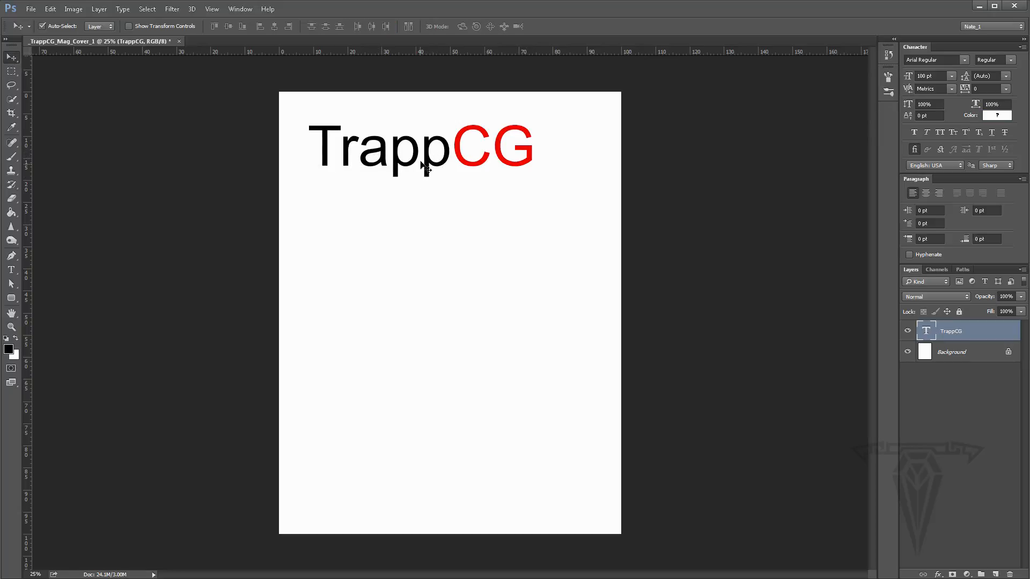
drag(428, 170, 410, 154)
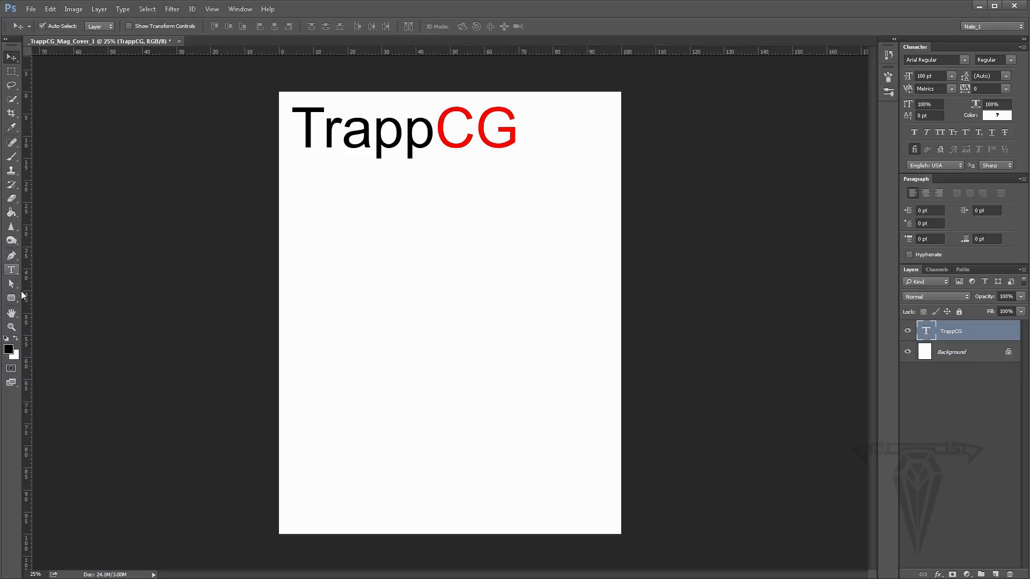
- Select the letters CG and set their font size to 30 pt
click(11, 270)
drag(434, 126, 541, 128)
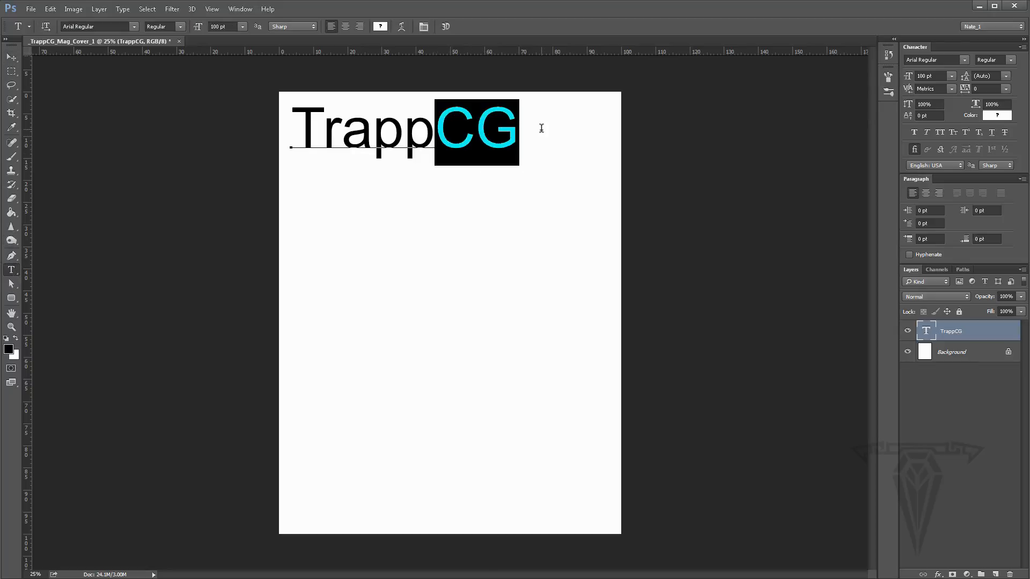
click(953, 77)
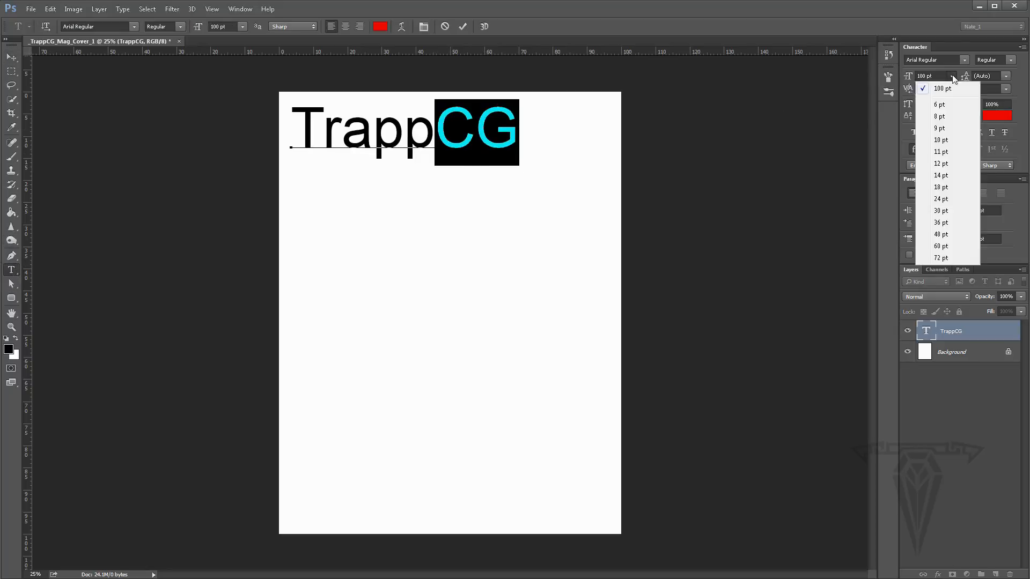
click(942, 211)
click(18, 56)
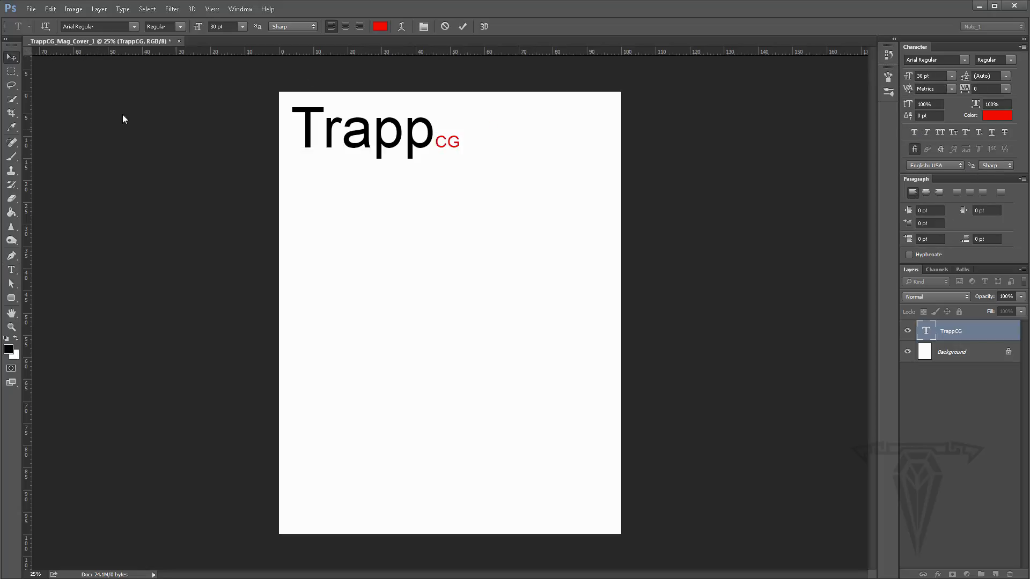
- Reposition the masthead slightly right of the page's top-left corner
drag(414, 154, 513, 192)
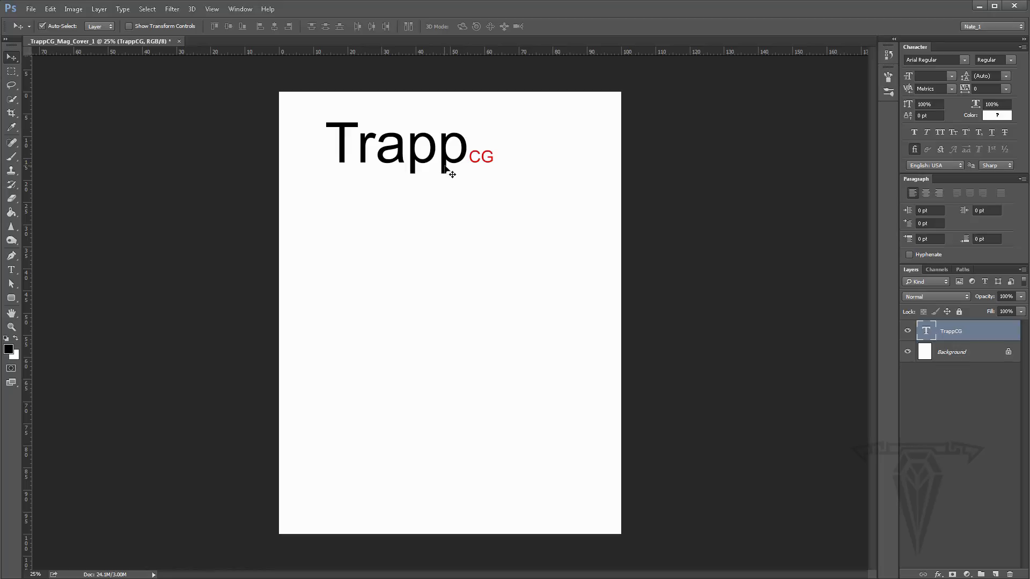
drag(446, 168, 422, 156)
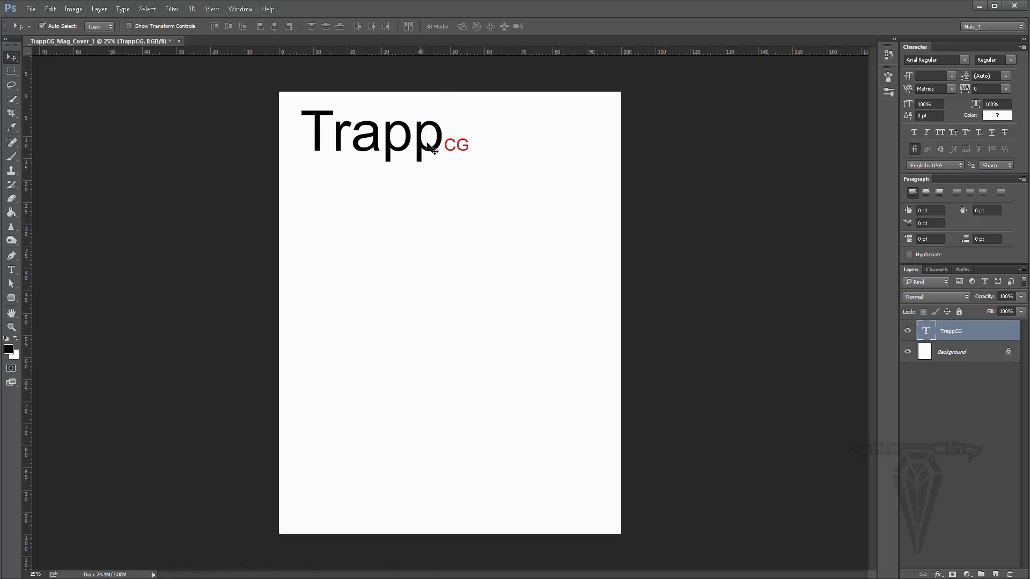
click(51, 10)
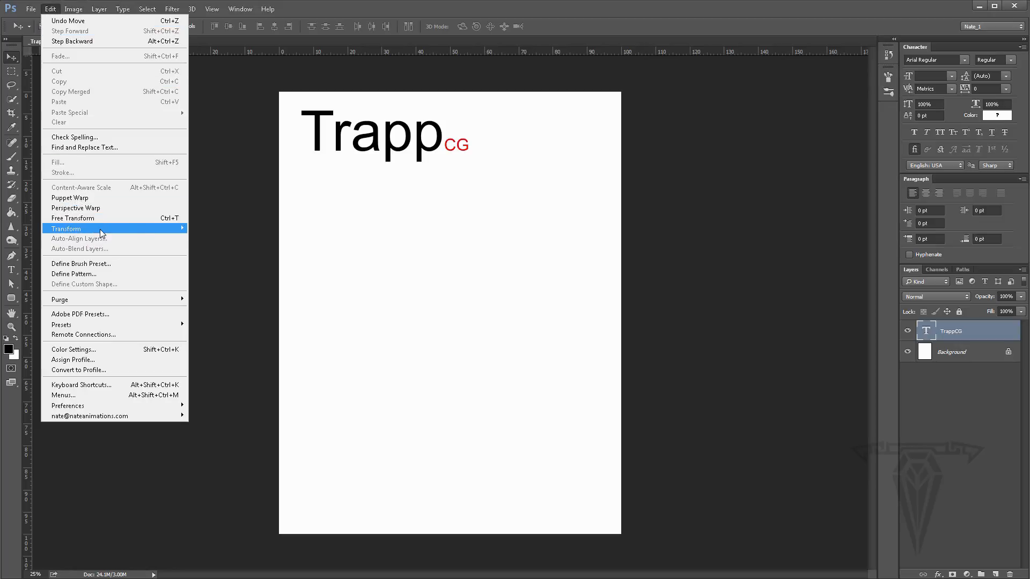
mouse_move(123, 229)
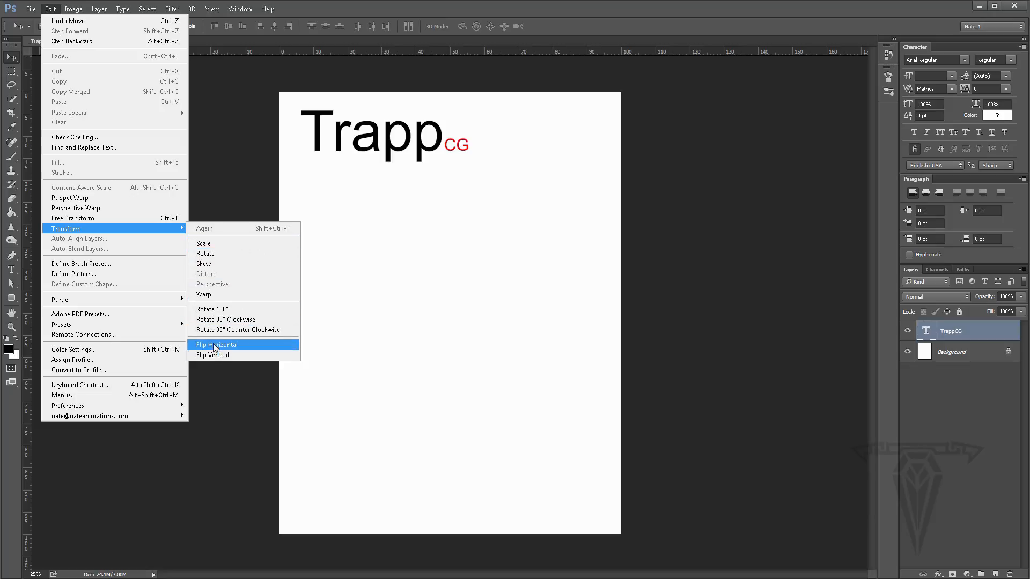
right_click(388, 175)
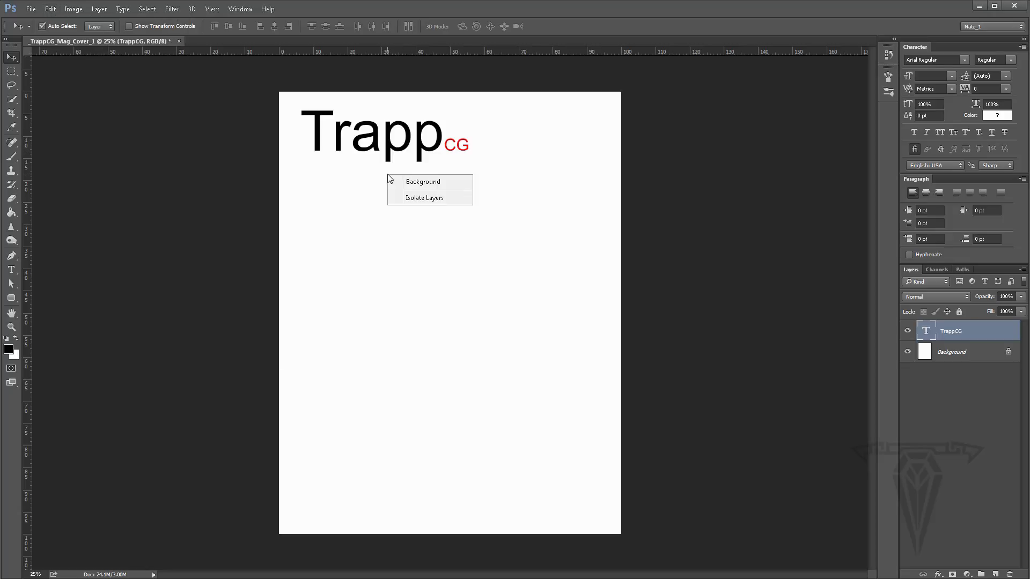
click(388, 151)
right_click(388, 150)
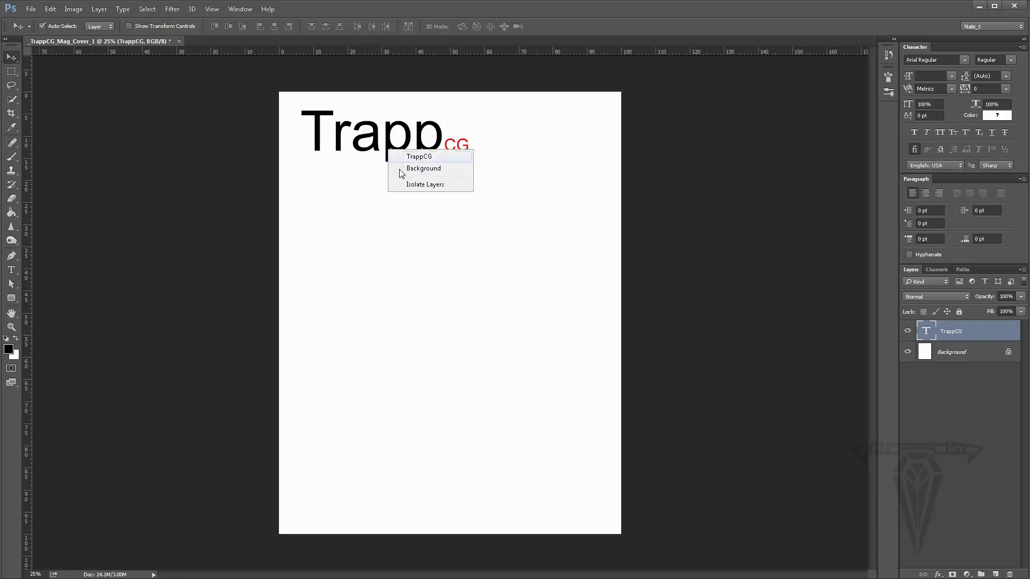
click(506, 136)
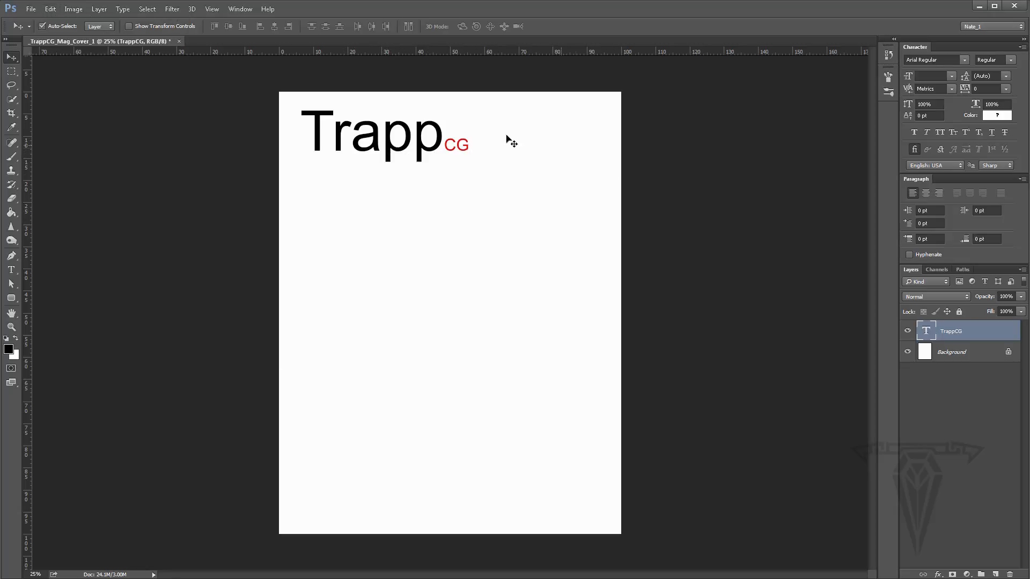
- Use Free Transform to rotate the masthead counterclockwise about 22 degrees
click(50, 9)
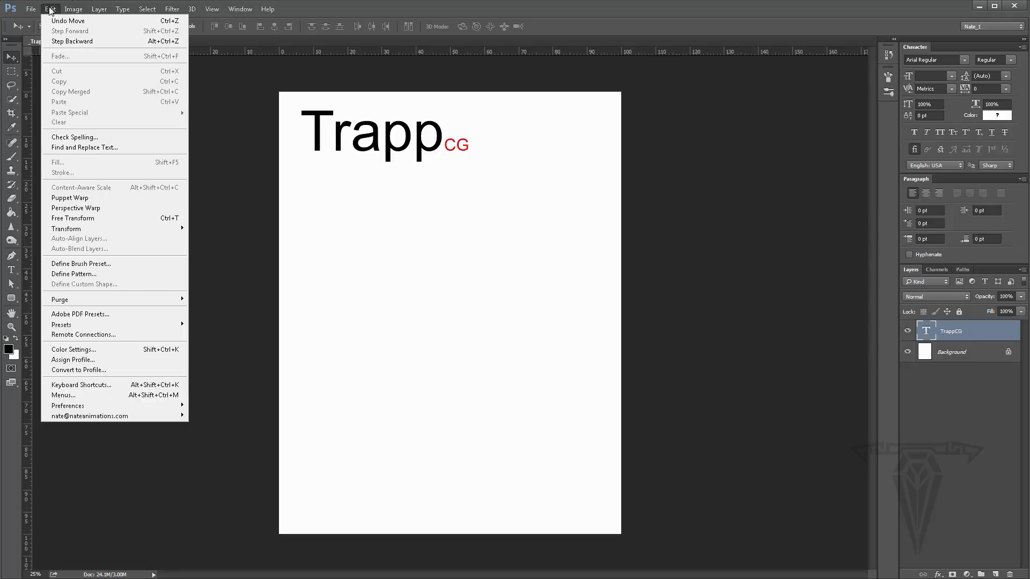
click(84, 220)
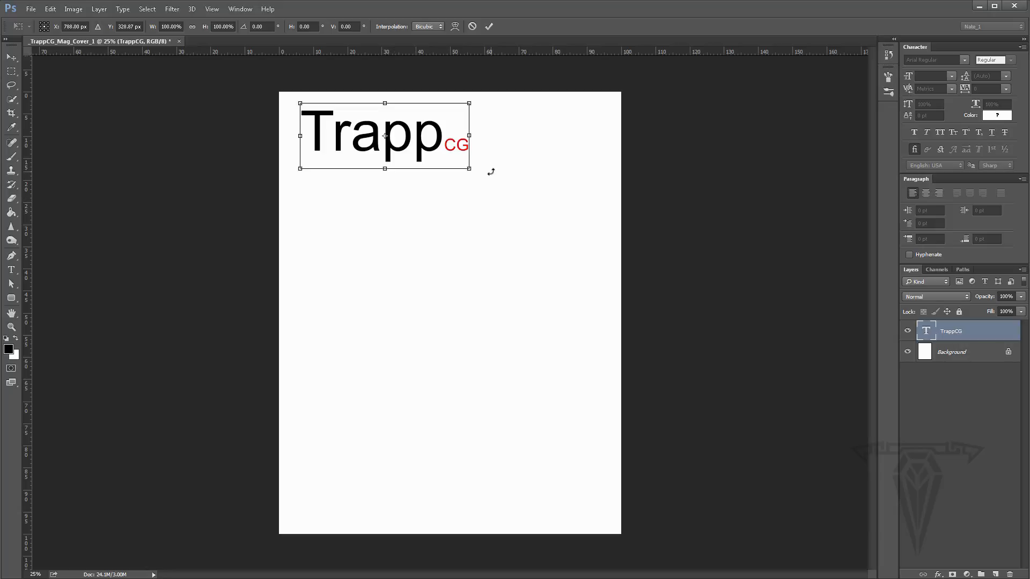
drag(491, 171, 479, 119)
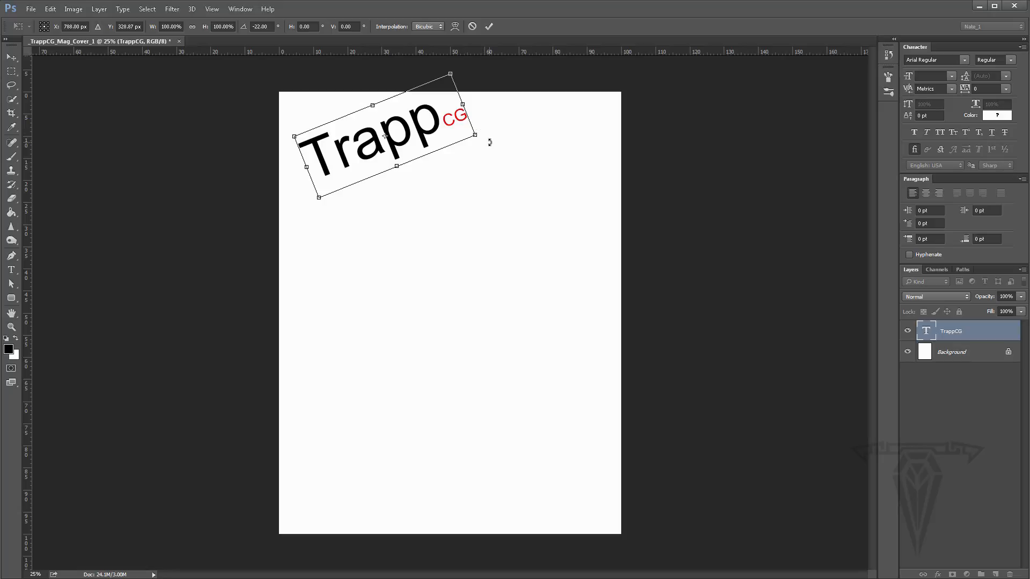
- Undo and redo the masthead rotation several times
key(ctrl+z)
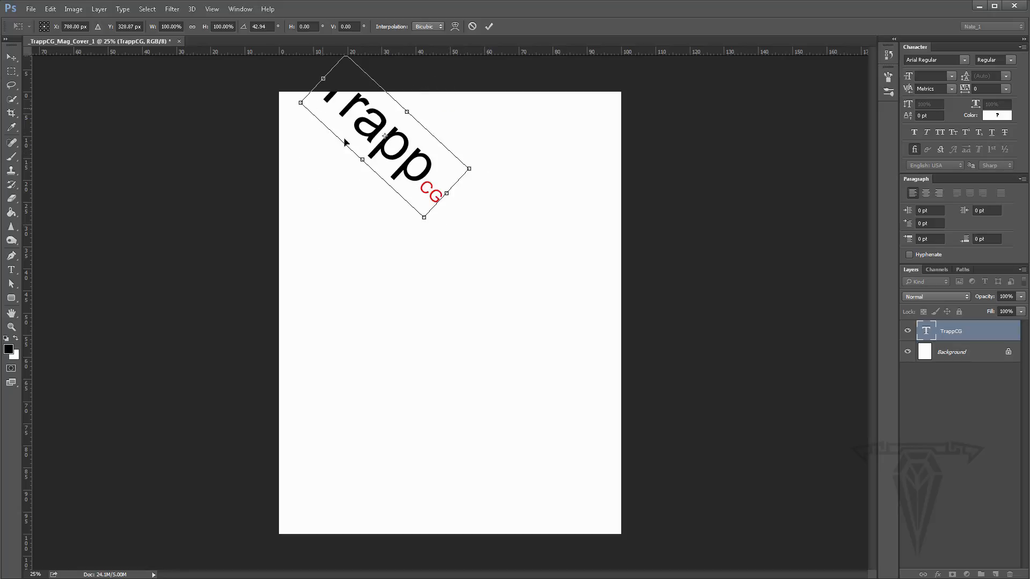
key(ctrl+z)
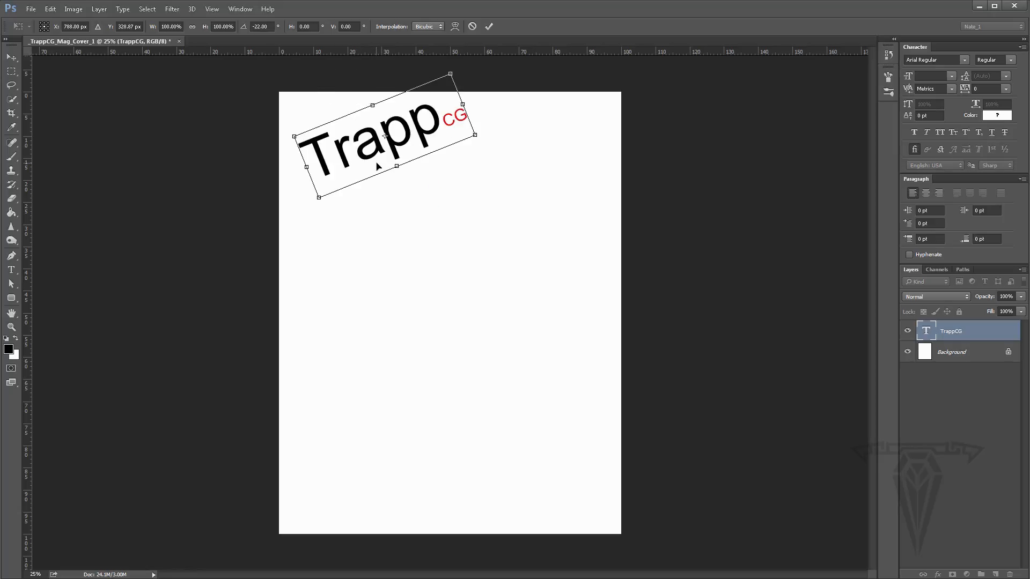
click(50, 9)
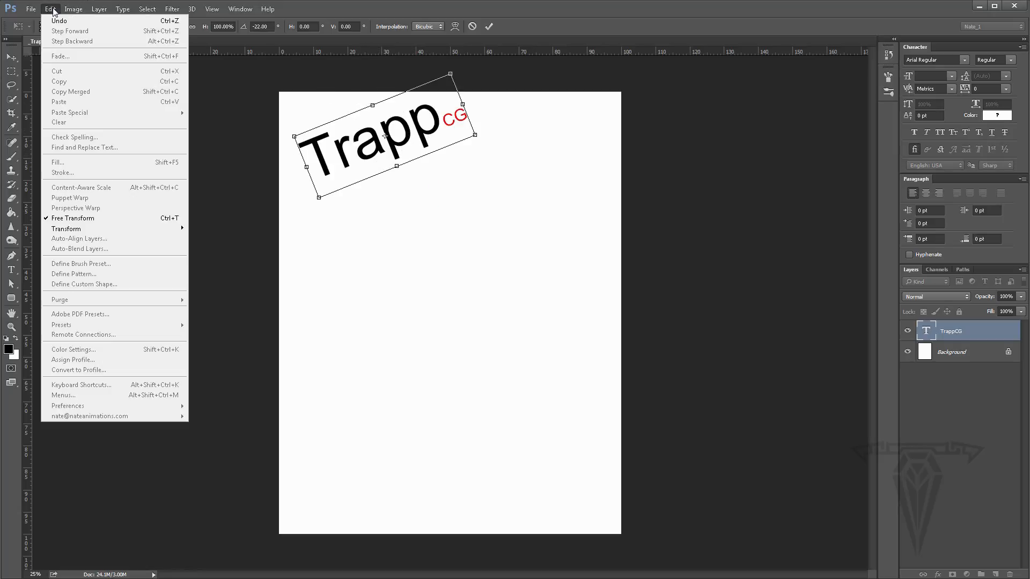
click(94, 22)
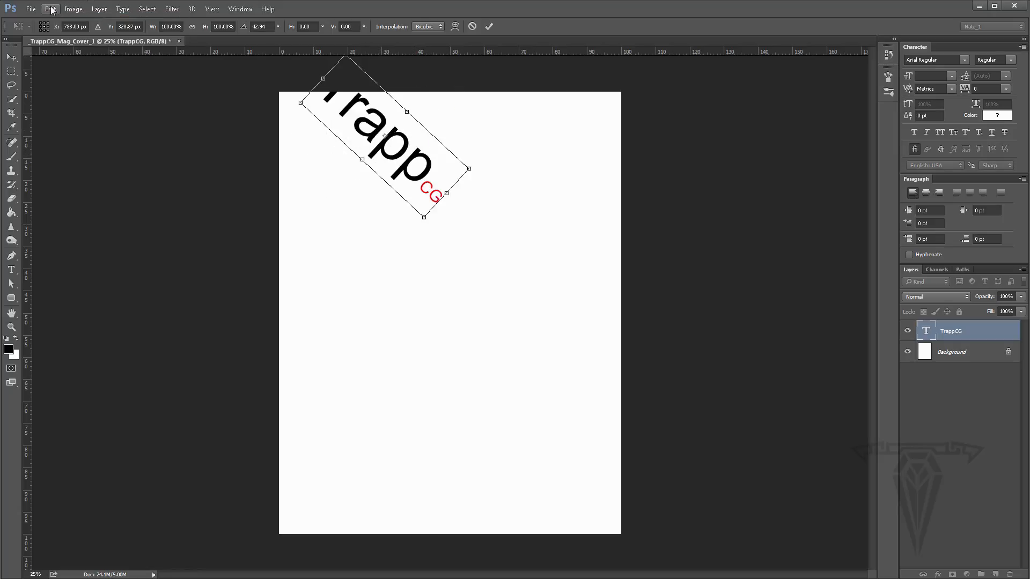
click(51, 9)
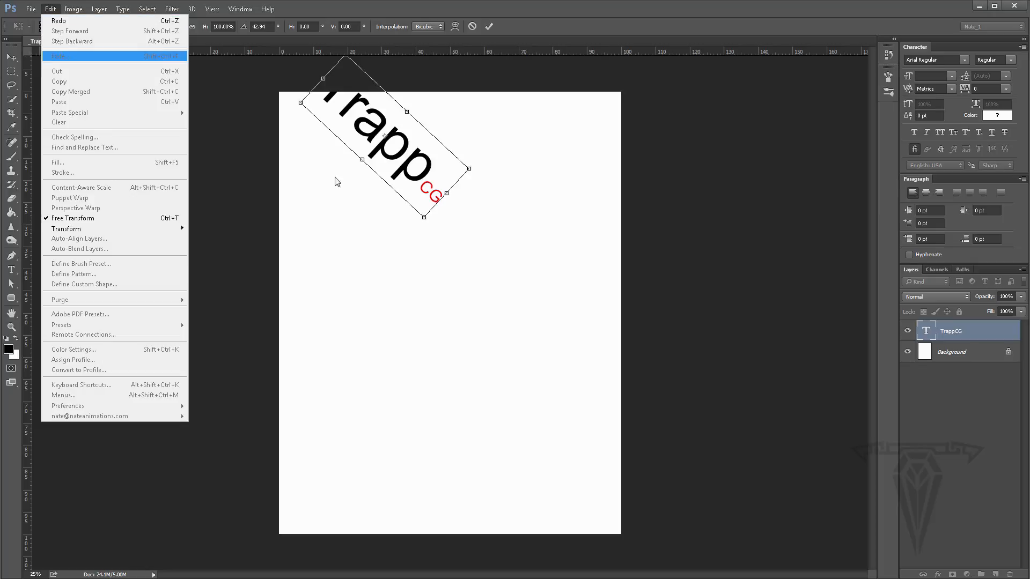
click(415, 237)
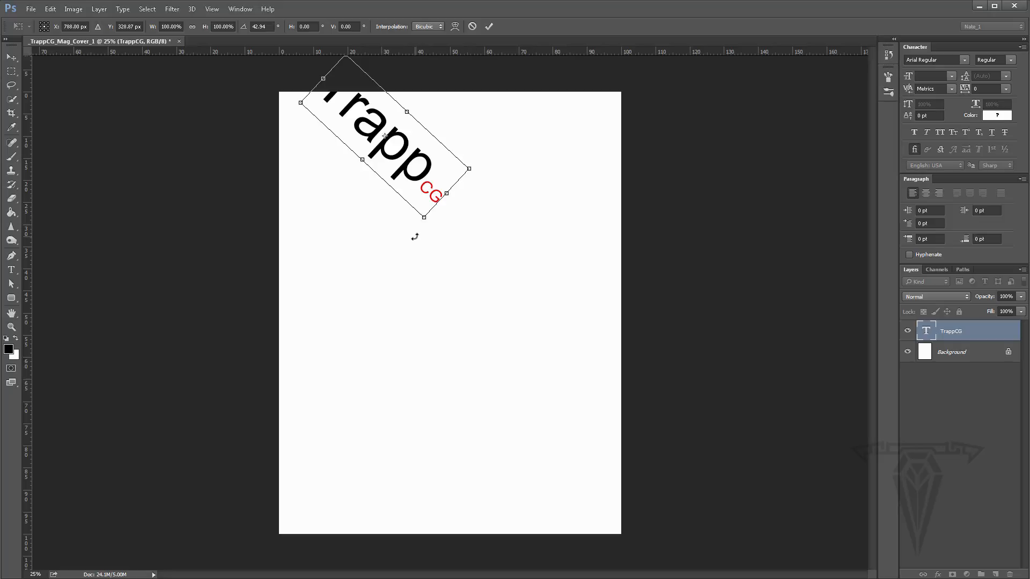
click(50, 9)
click(59, 21)
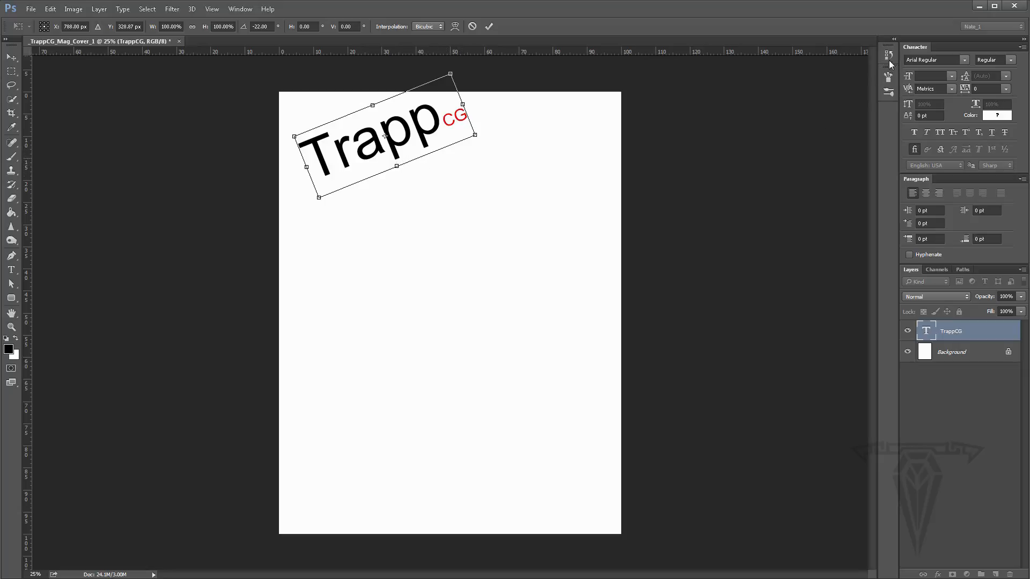
- Commit the masthead rotation and then undo it, returning the masthead to horizontal
key(Return)
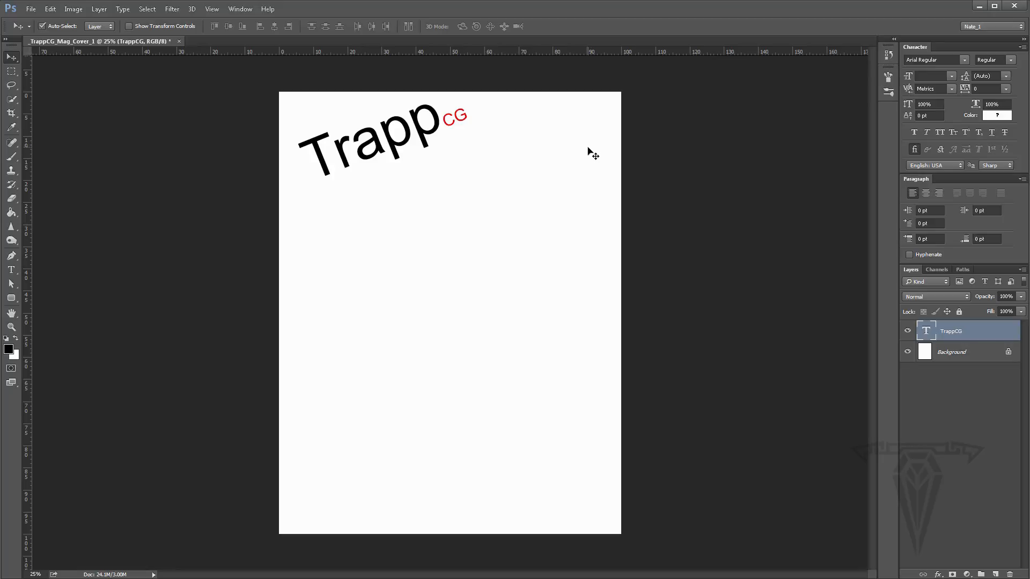
key(ctrl+z)
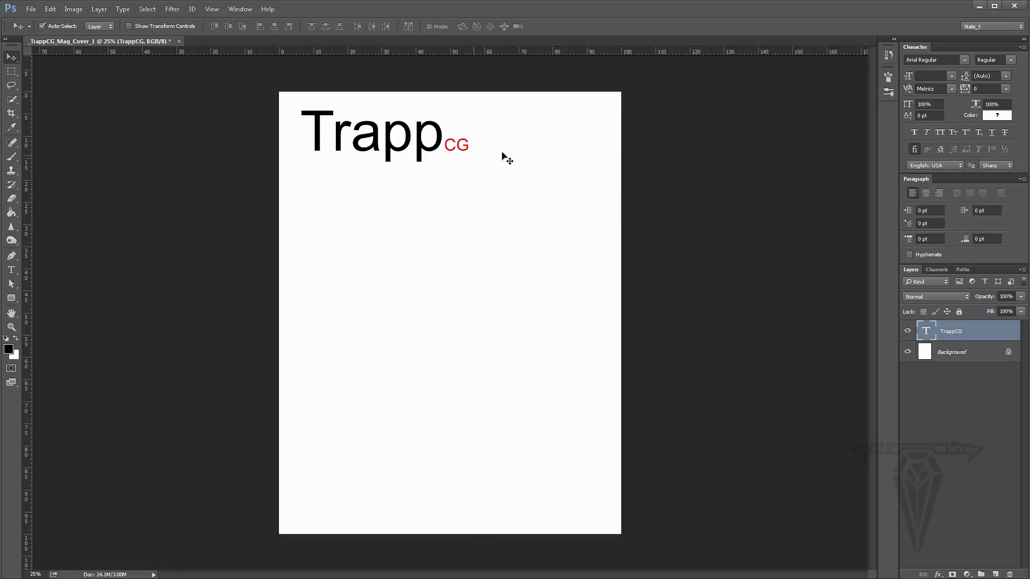
- Open the History panel and step through the earlier document states, ending at the latest Move state
click(889, 55)
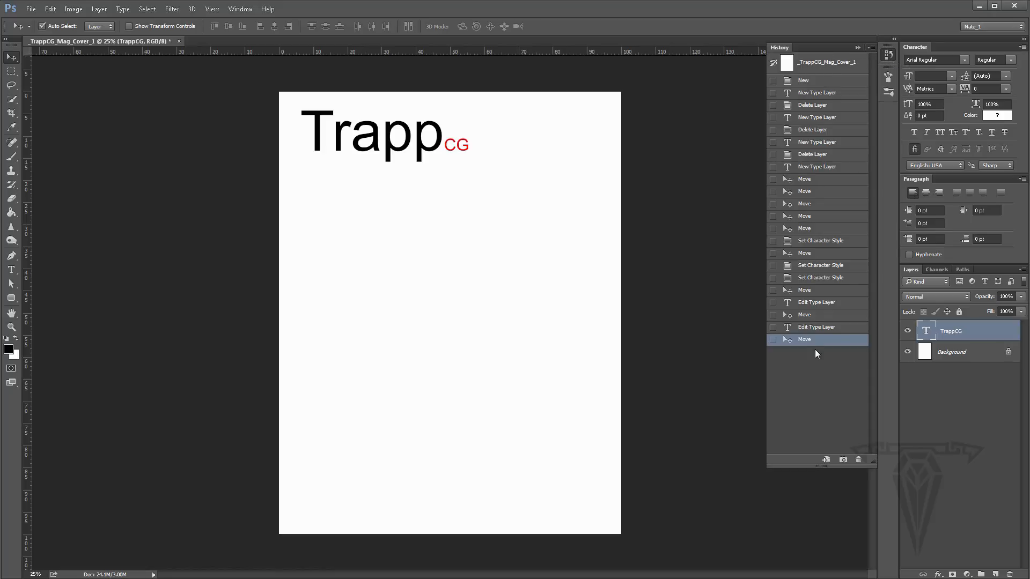
click(805, 328)
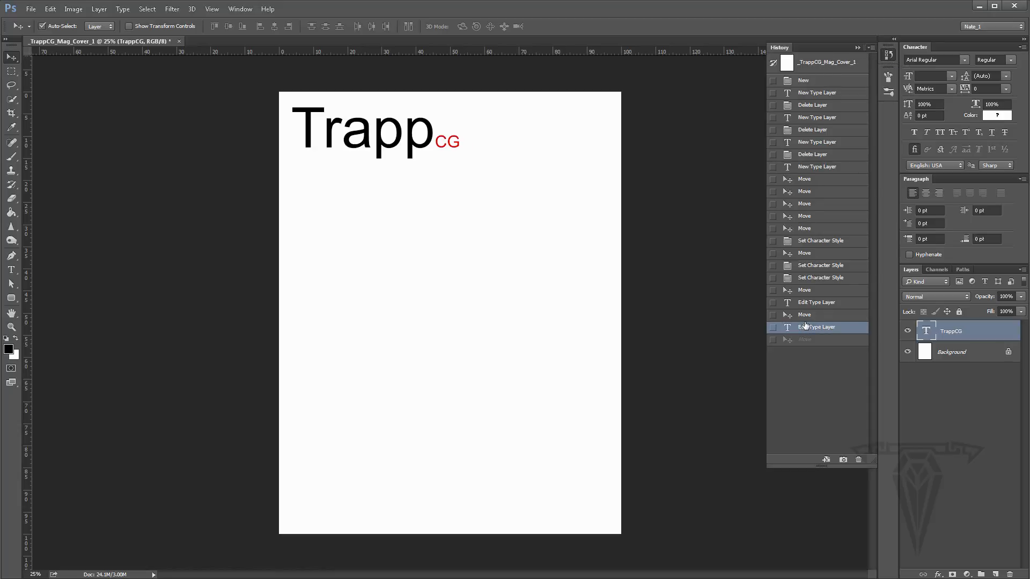
click(805, 315)
click(804, 302)
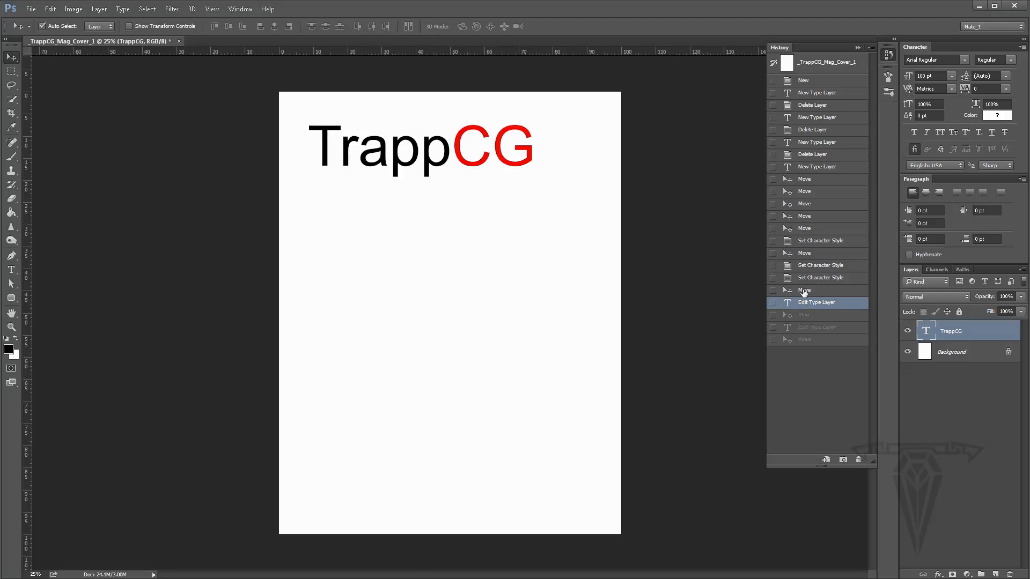
click(804, 290)
click(804, 278)
click(806, 266)
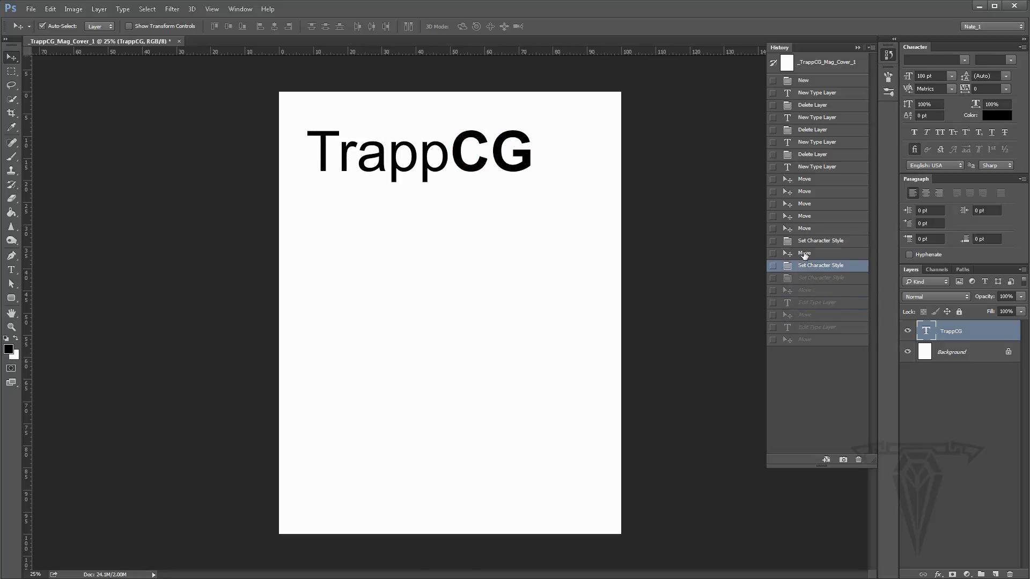
click(805, 253)
click(804, 228)
click(804, 216)
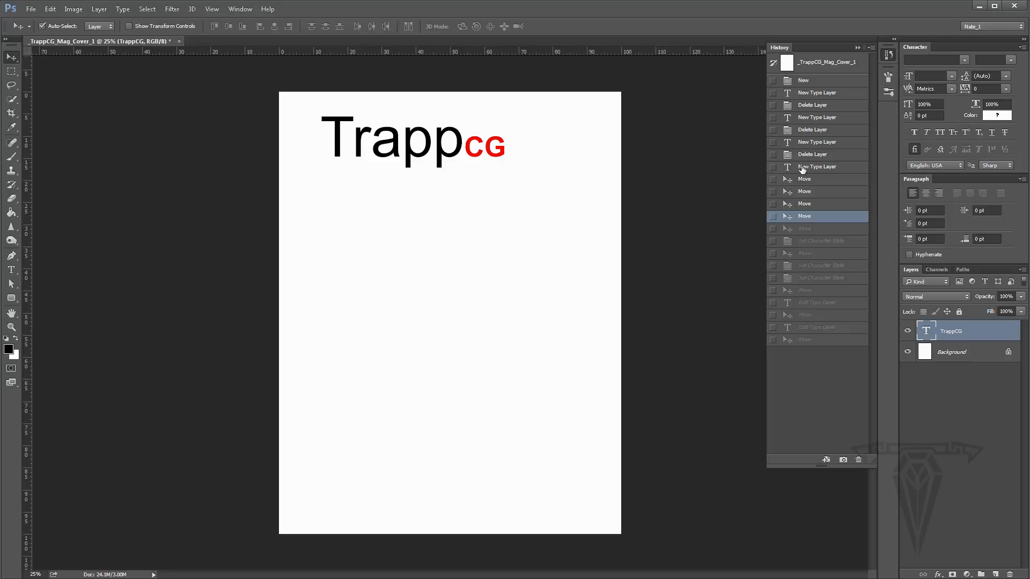
click(803, 167)
click(807, 155)
click(805, 130)
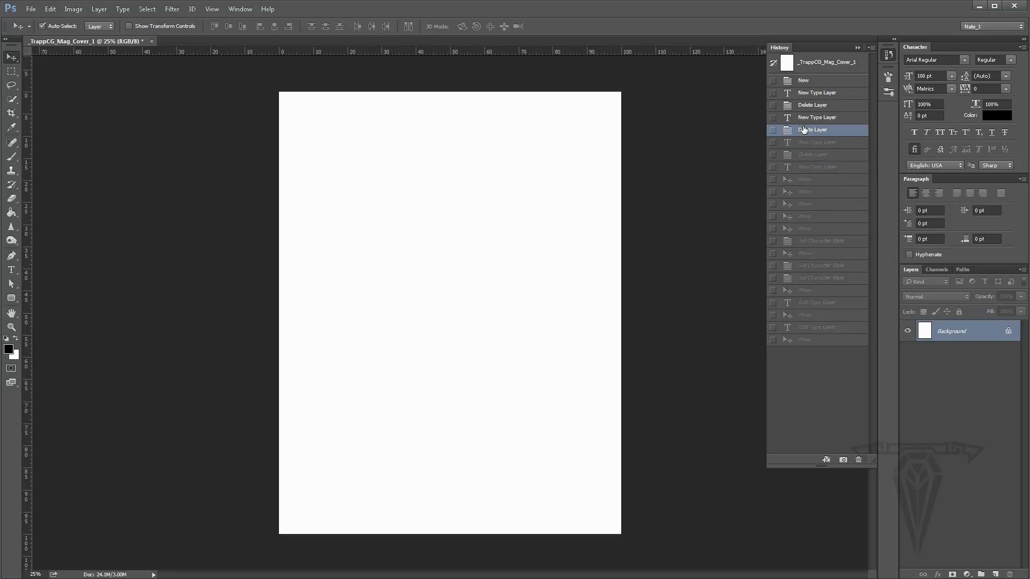
click(808, 167)
click(805, 192)
click(805, 228)
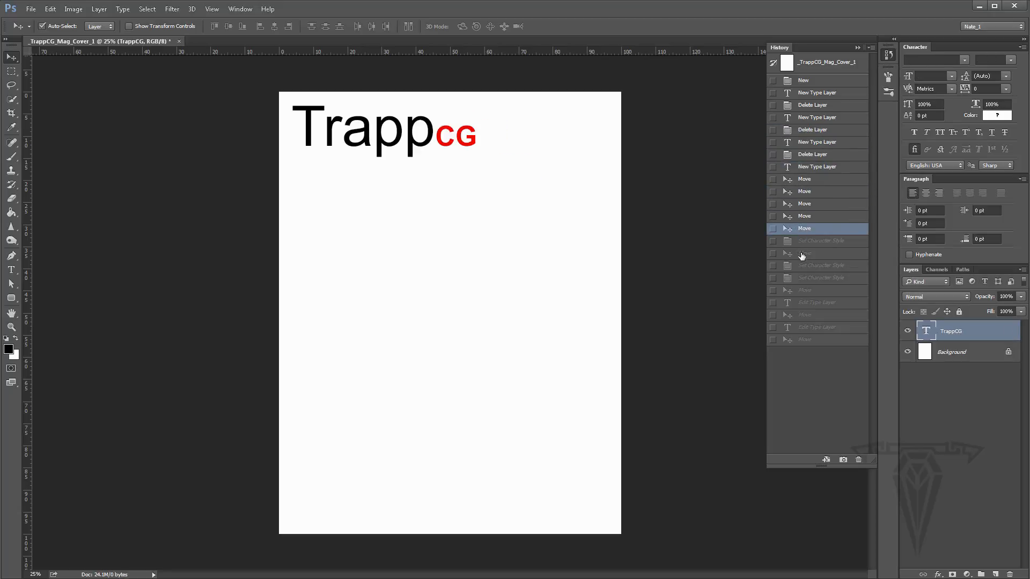
click(808, 341)
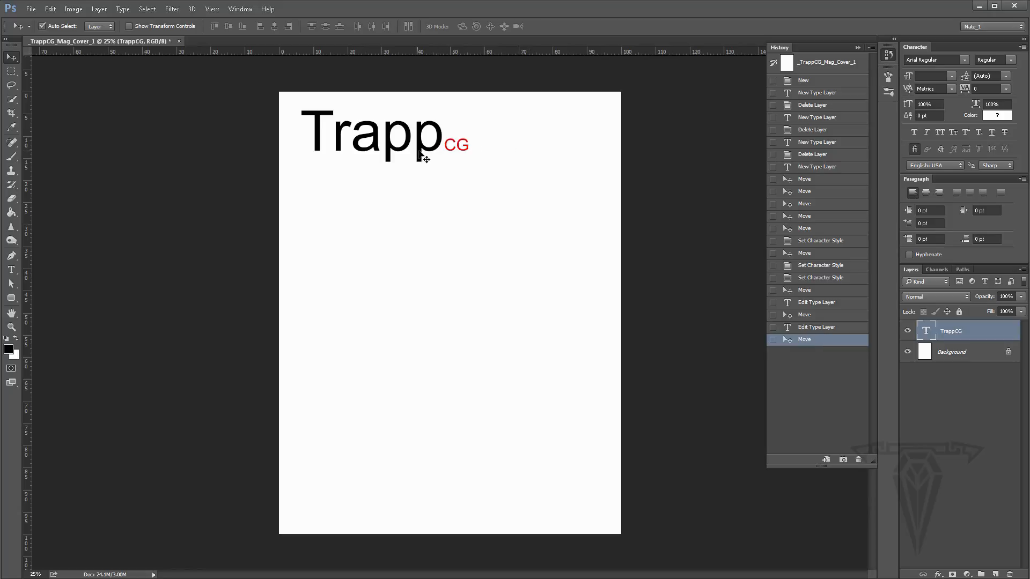
click(858, 47)
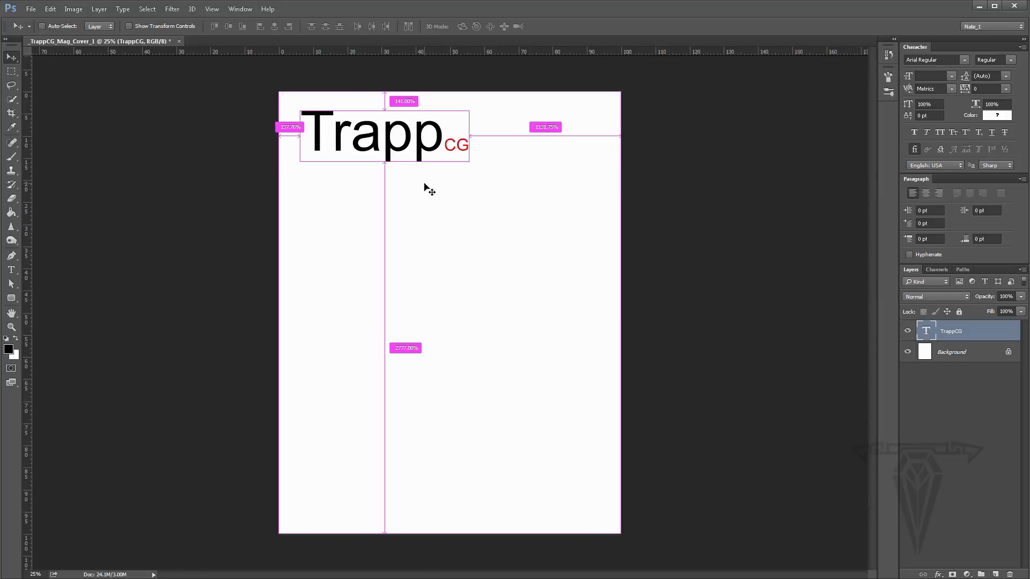
key(ctrl+t)
click(49, 9)
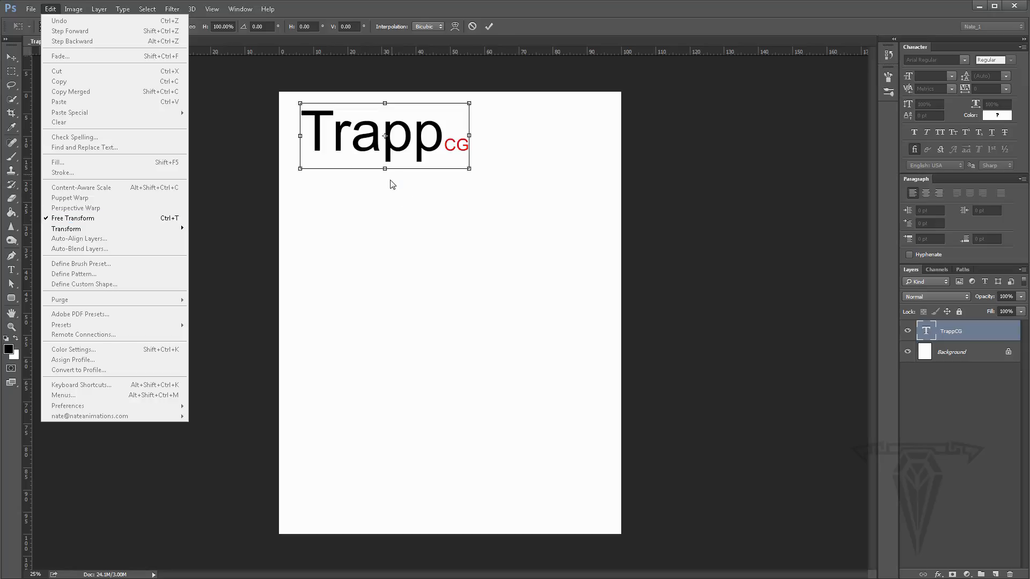
click(497, 218)
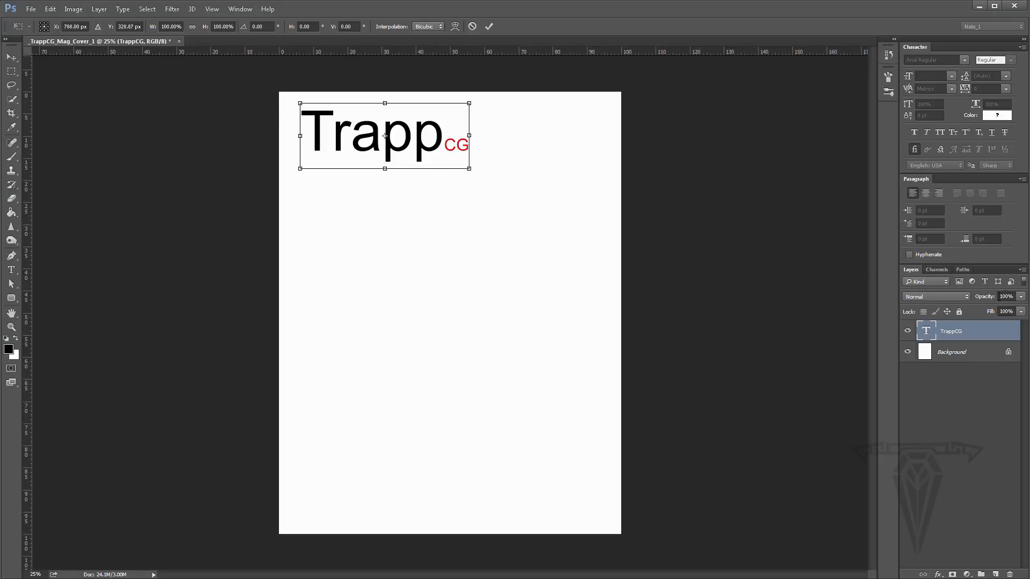
click(1021, 298)
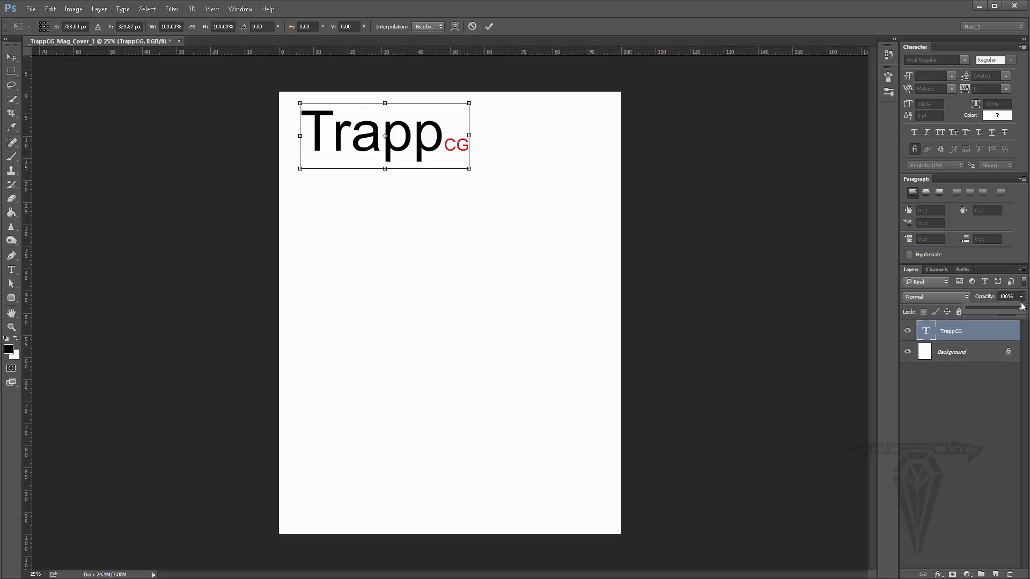
mouse_move(1022, 309)
mouse_down()
mouse_move(997, 308)
mouse_move(1023, 310)
mouse_up()
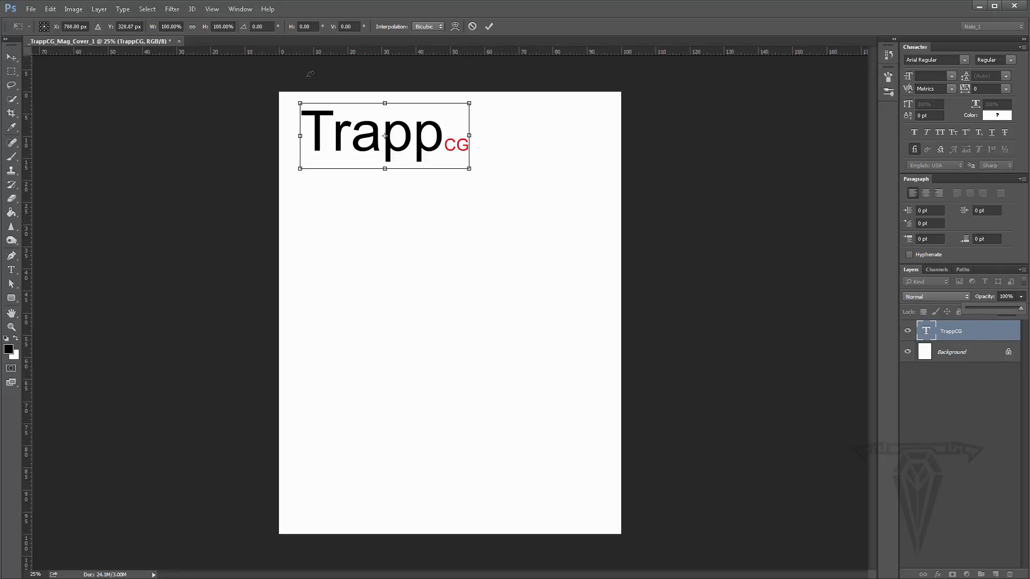
click(14, 60)
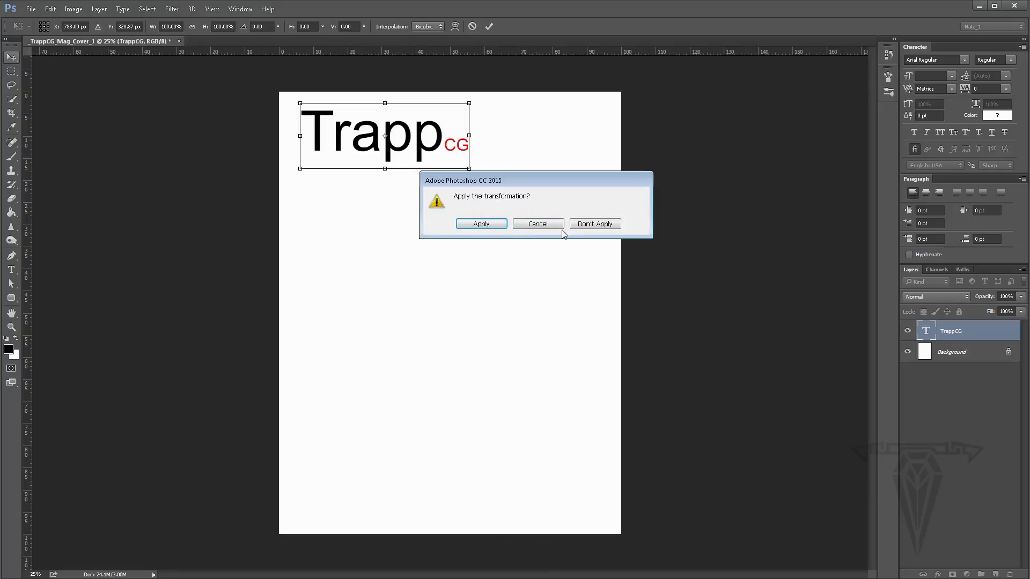
click(593, 223)
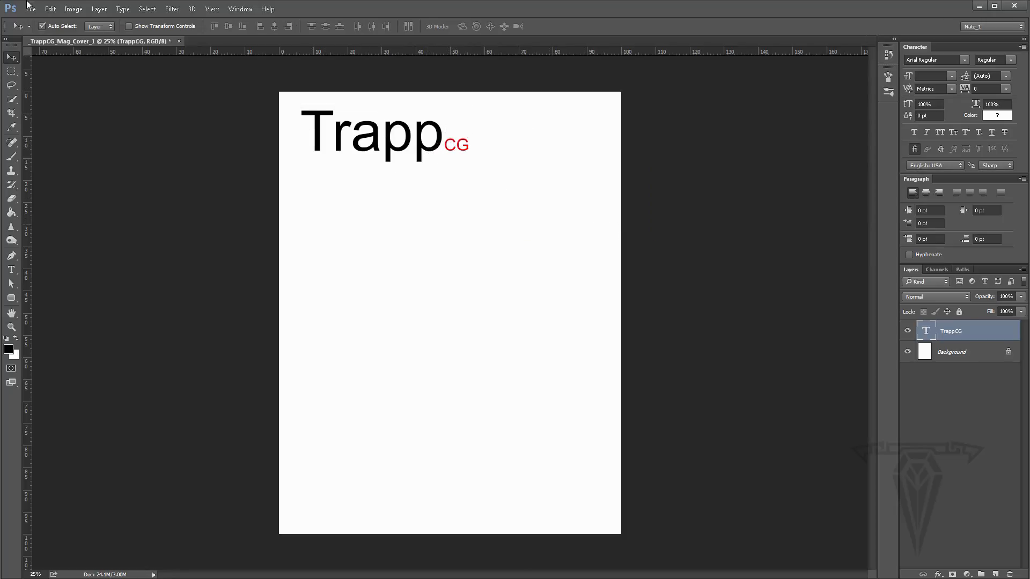
- Use Free Transform to scale the masthead up proportionally to about 165.67%
click(50, 9)
mouse_move(161, 228)
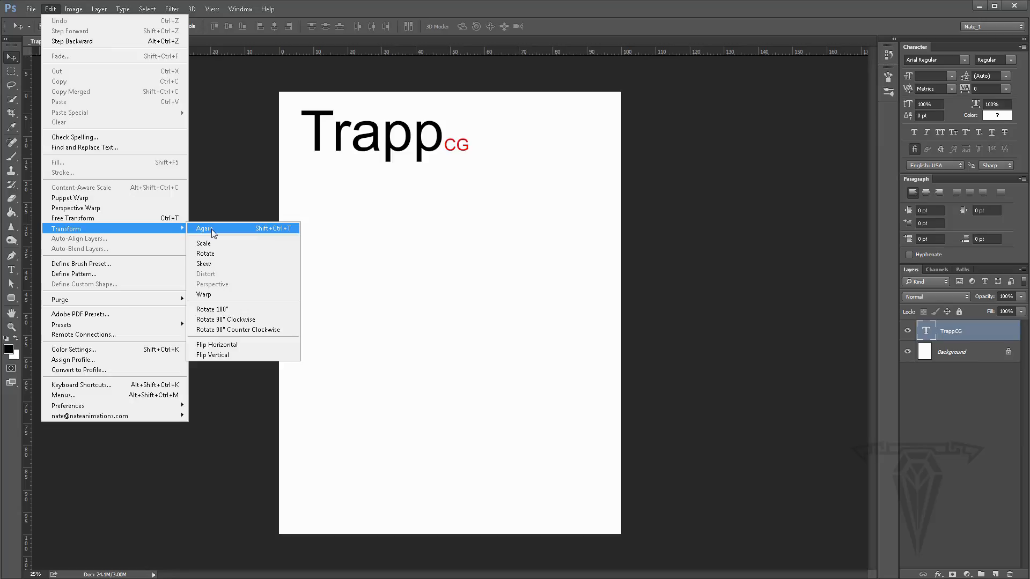
click(155, 218)
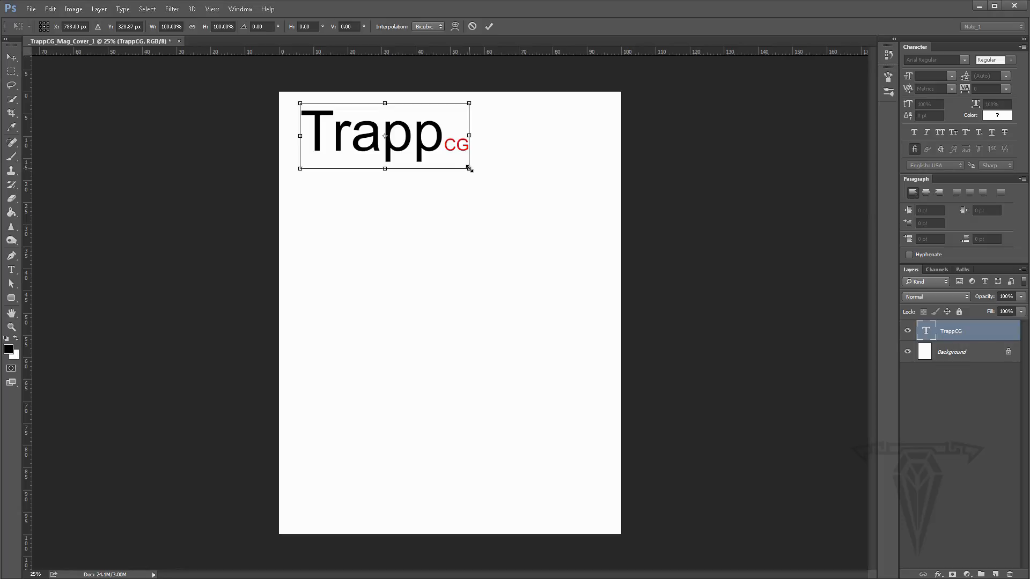
drag(469, 169, 488, 209)
key(ctrl+z)
key(ctrl+z)
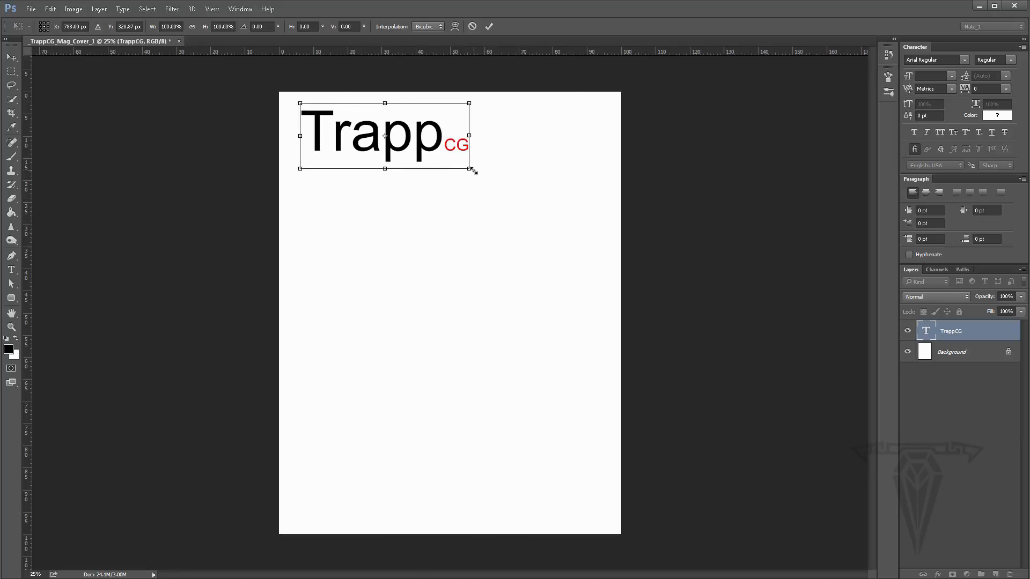
mouse_move(470, 169)
mouse_down()
mouse_move(506, 210)
mouse_move(555, 225)
mouse_move(460, 161)
mouse_move(444, 161)
mouse_move(467, 178)
mouse_up()
key(ctrl+z)
drag(471, 171, 539, 172)
key(ctrl+z)
drag(468, 169, 579, 245)
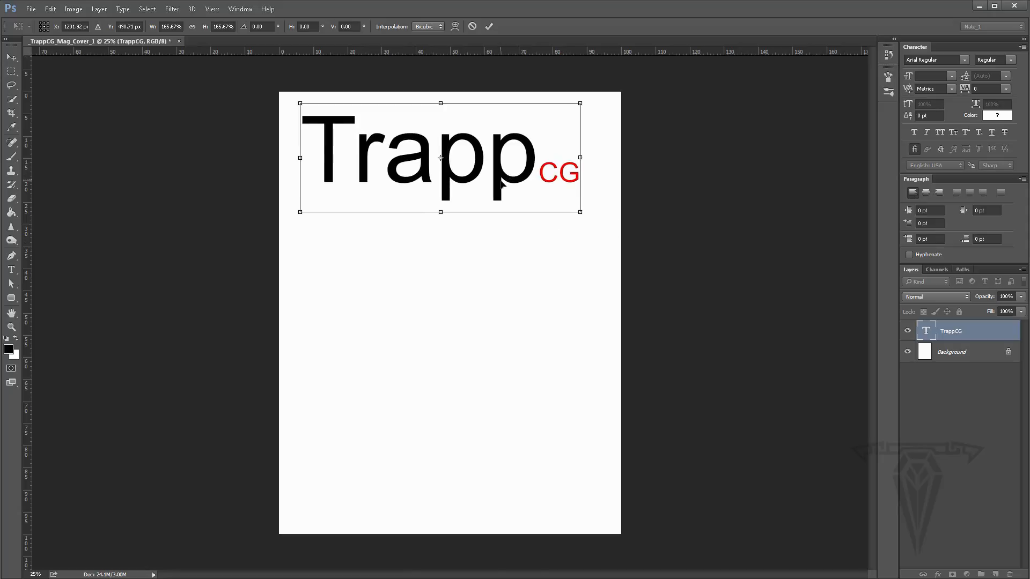
- Move the enlarged masthead against the page's top-left corner and apply the transformation
drag(502, 185, 492, 171)
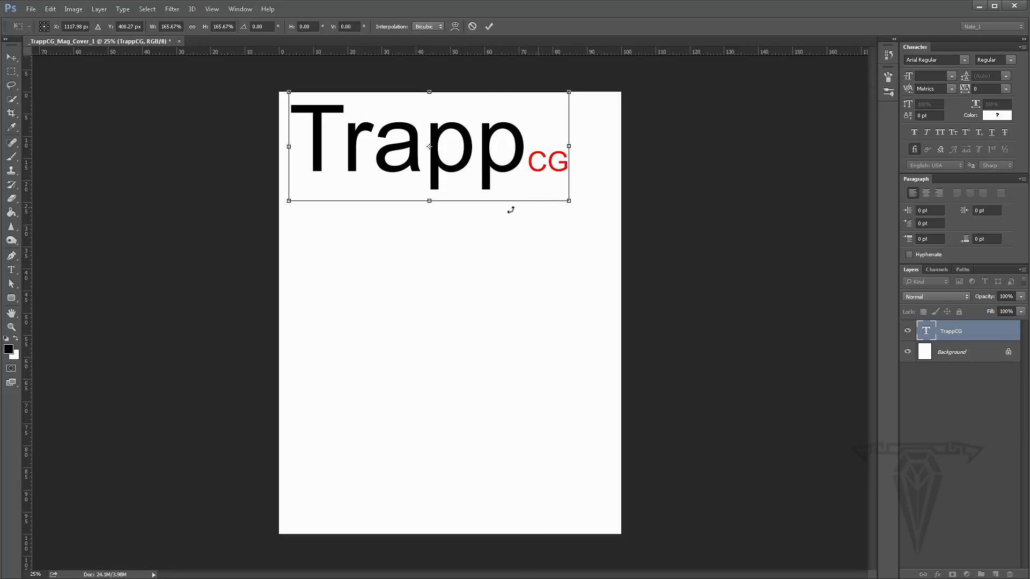
mouse_move(432, 207)
mouse_down()
mouse_move(428, 293)
mouse_move(428, 201)
mouse_up()
drag(569, 147, 516, 145)
key(ctrl+z)
key(Return)
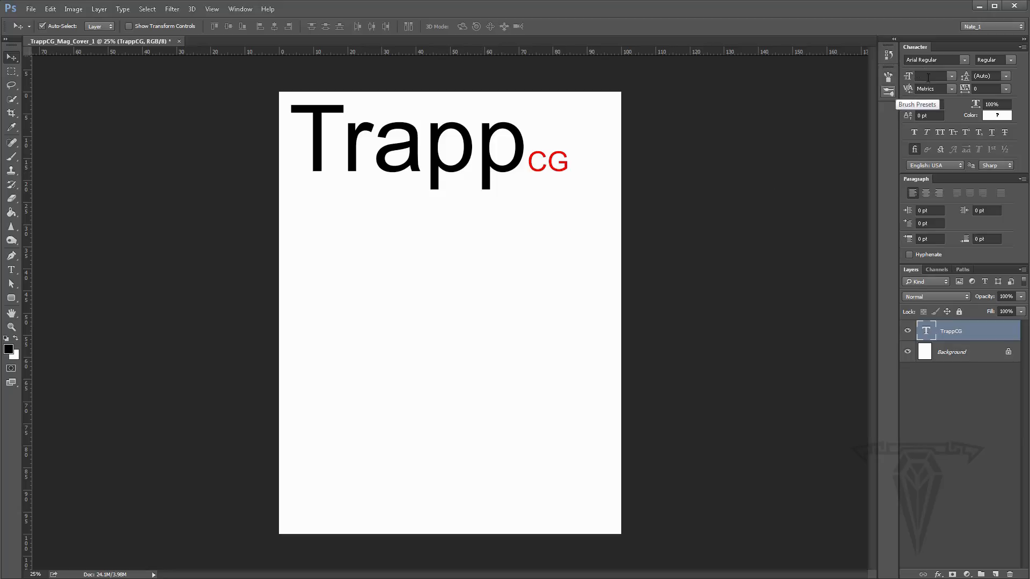
click(12, 269)
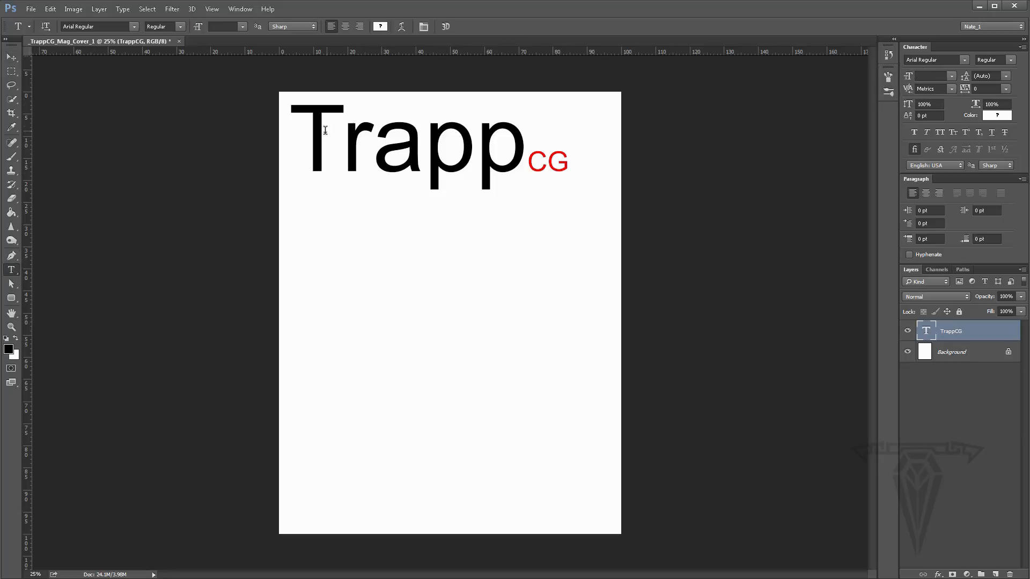
drag(342, 140, 425, 140)
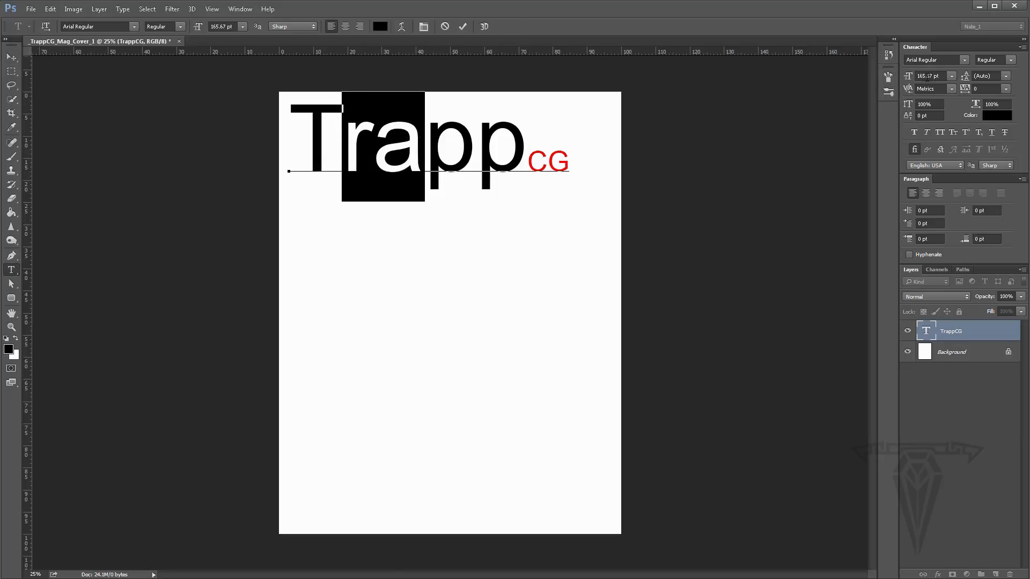
click(10, 59)
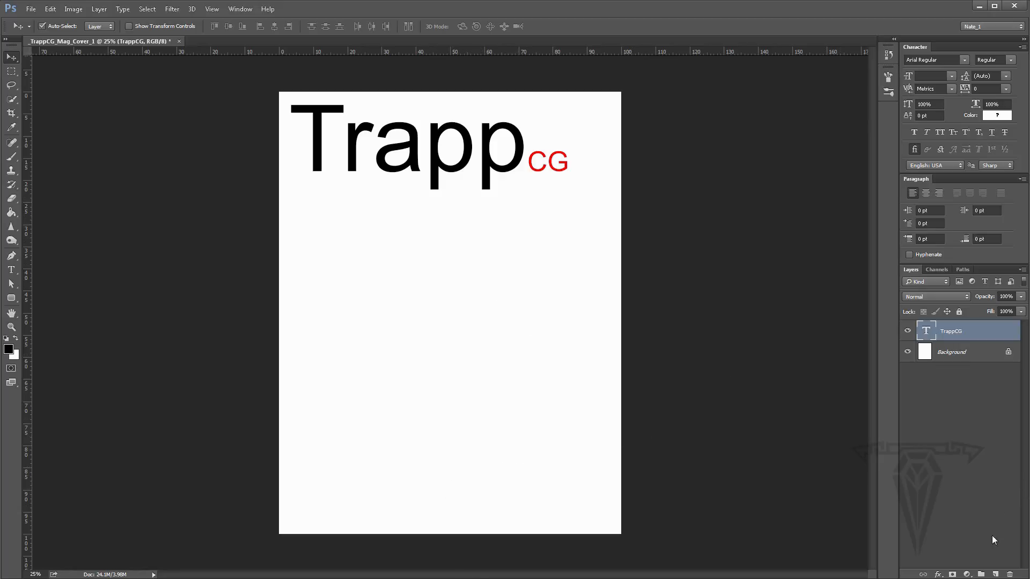
- Create a new empty layer above the TrappCG text layer
click(996, 575)
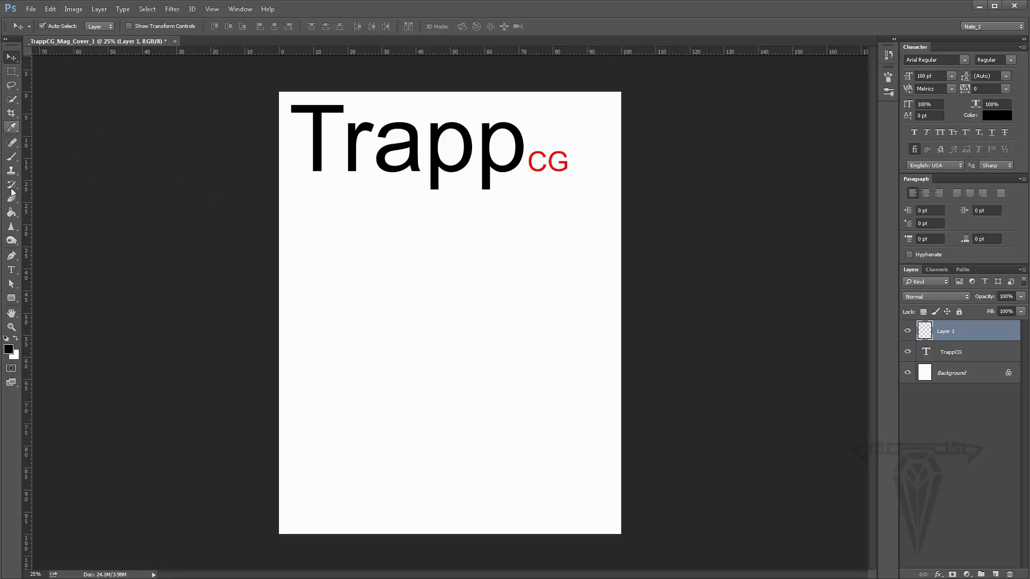
key(t)
click(6, 43)
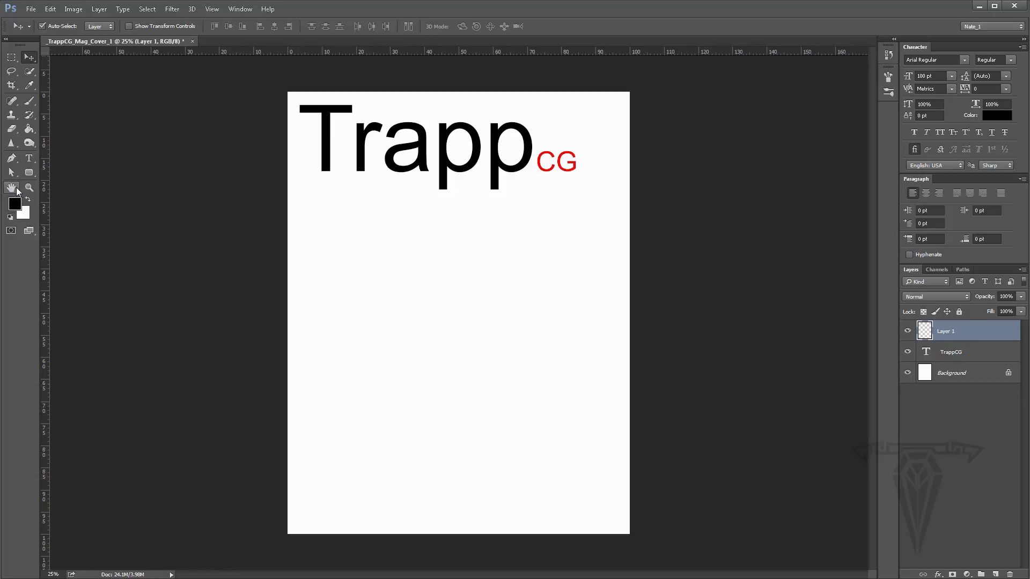
- Zoom in and out on the masthead lettering with the Zoom tool, ending at 100% view
click(29, 187)
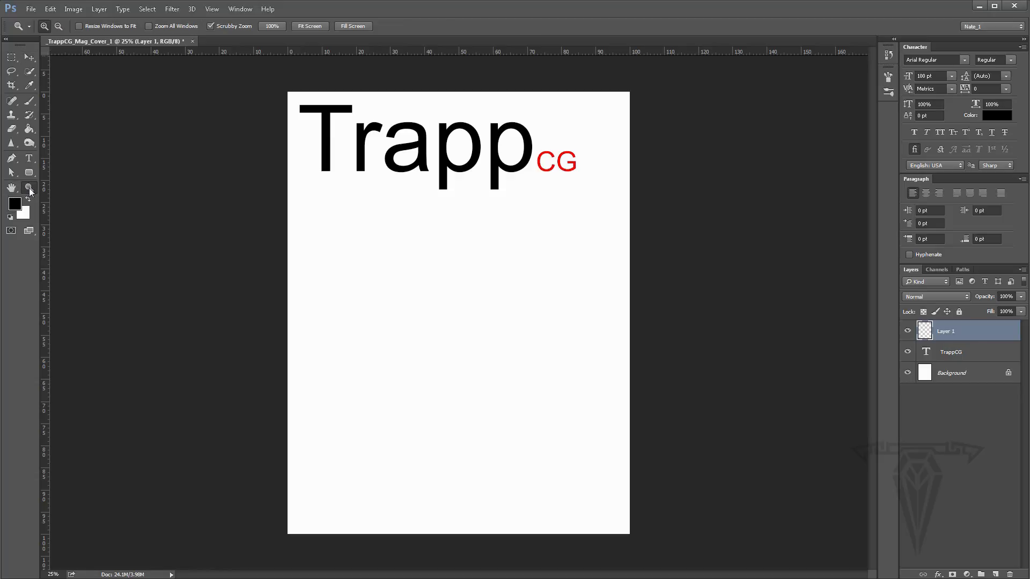
click(400, 157)
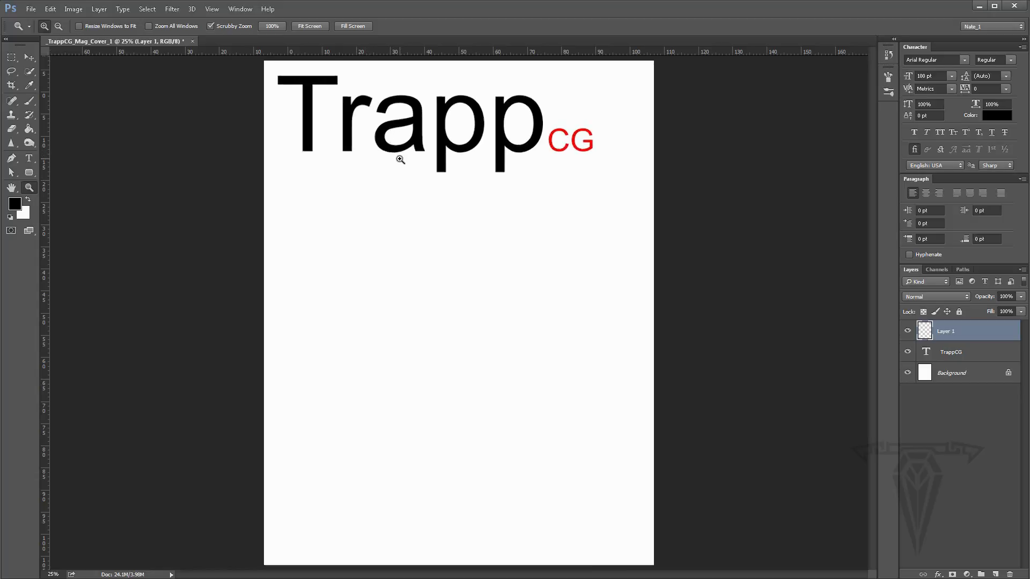
click(366, 135)
click(427, 142)
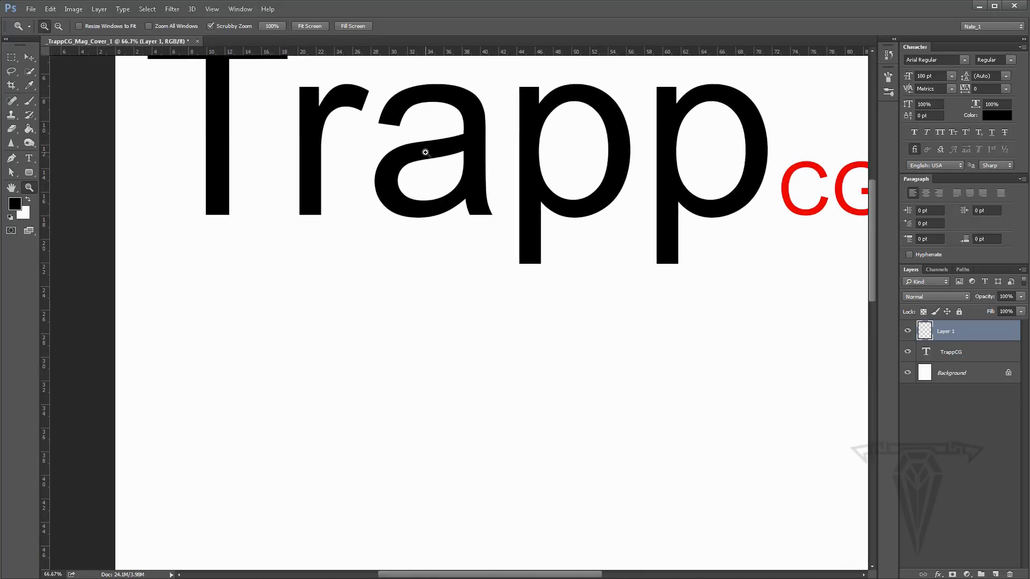
scroll(428, 152, up, 3)
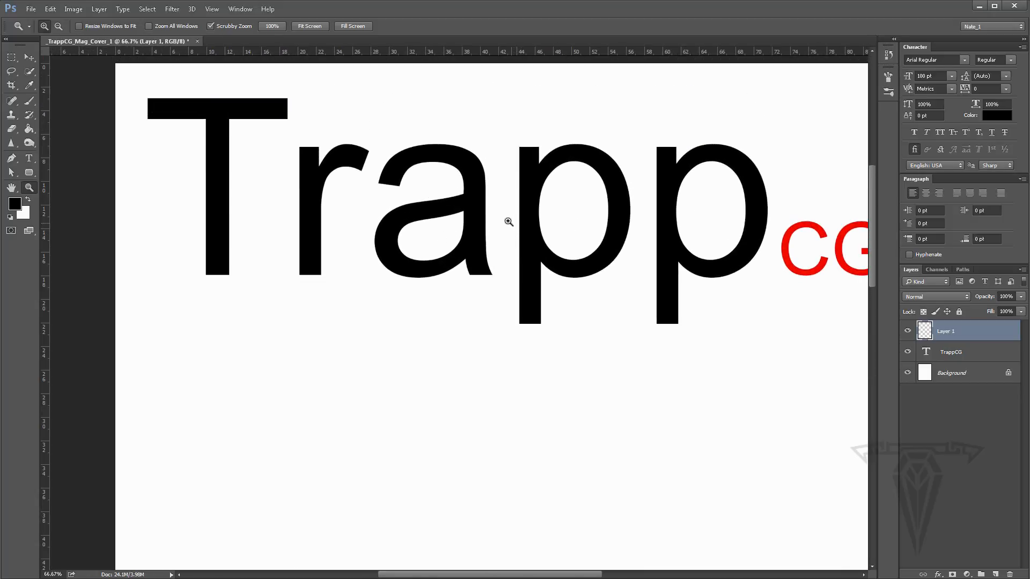
click(504, 219)
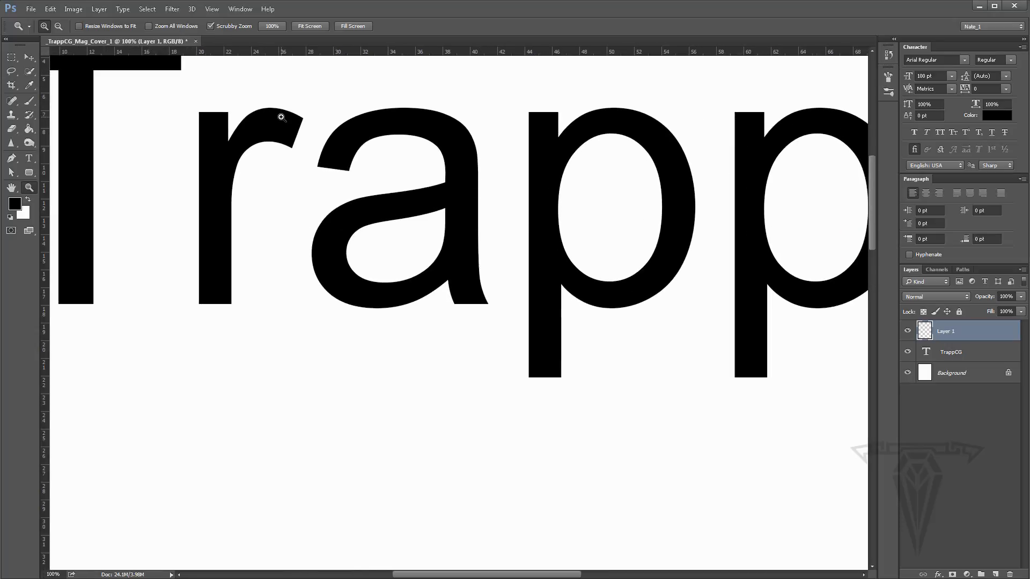
alt+click(353, 159)
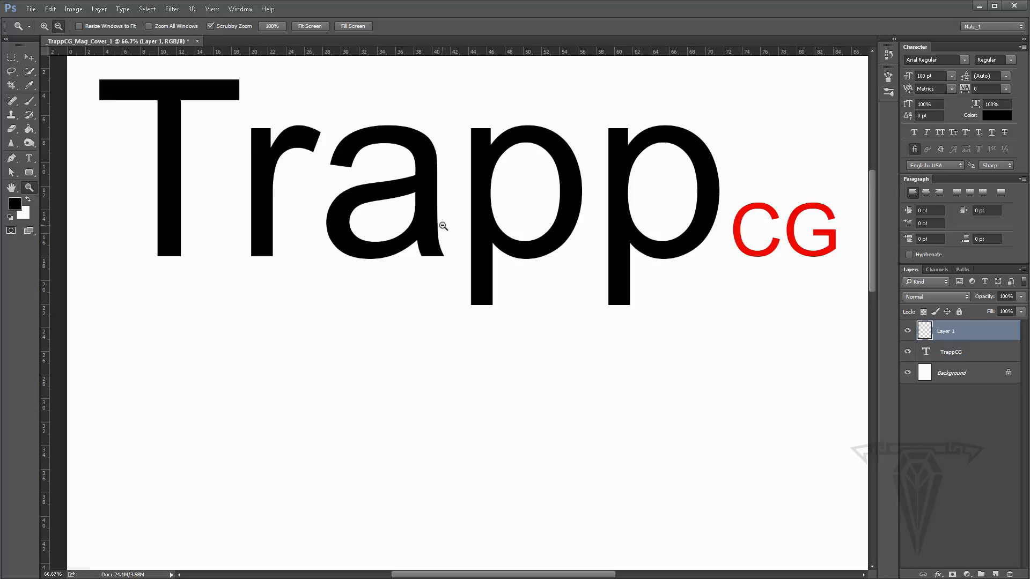
alt+click(441, 225)
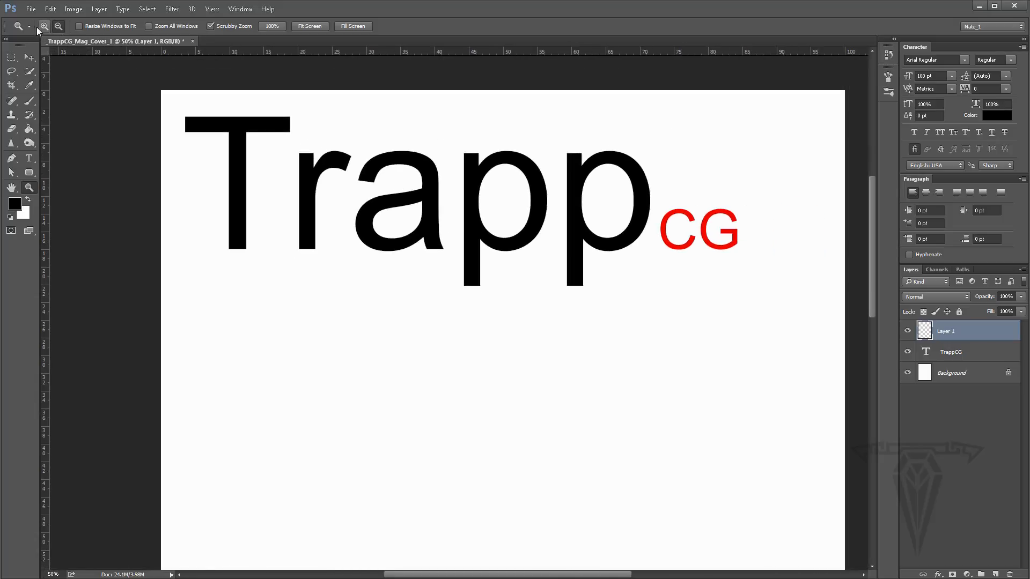
click(507, 259)
scroll(468, 215, up, 1)
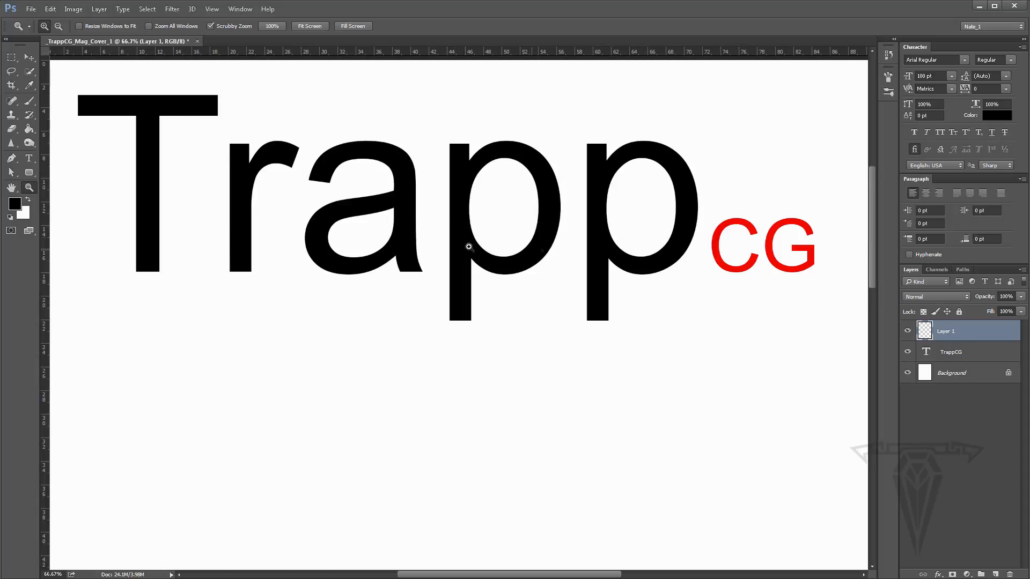
double_click(30, 187)
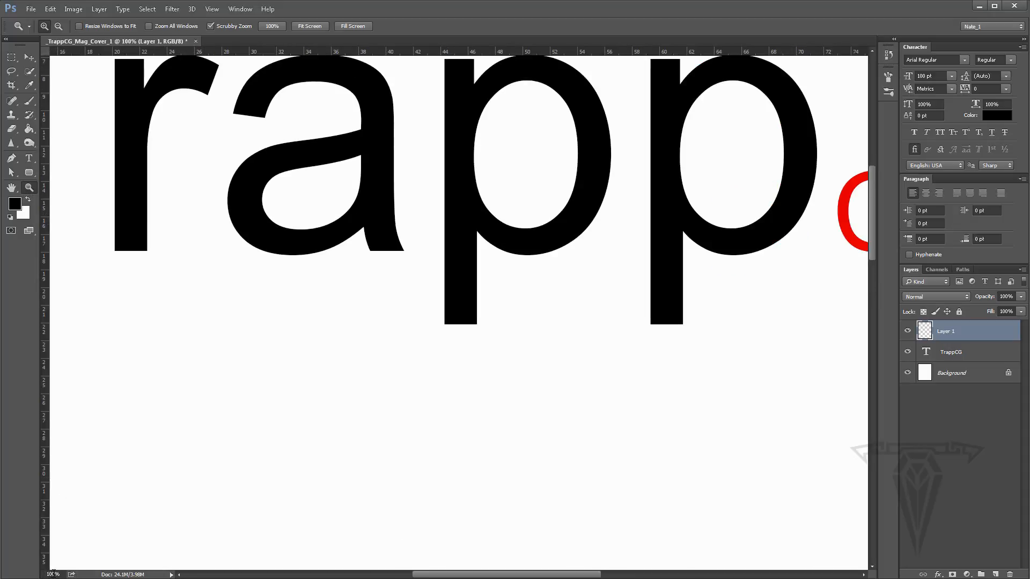
- Pan across the enlarged masthead with the Hand tool and fit the whole page back on screen
scroll(272, 324, up, 3)
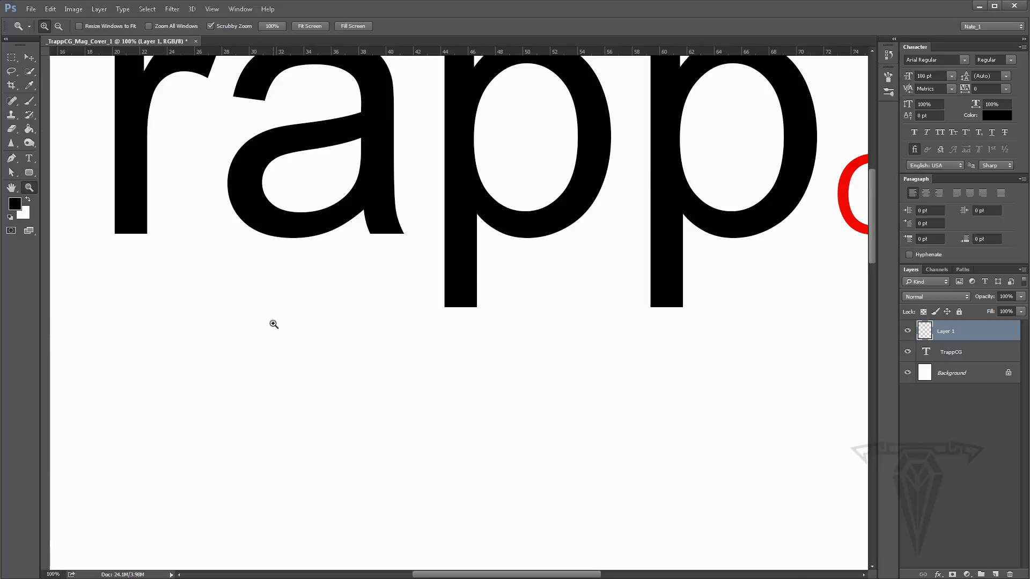
scroll(274, 332, up, 5)
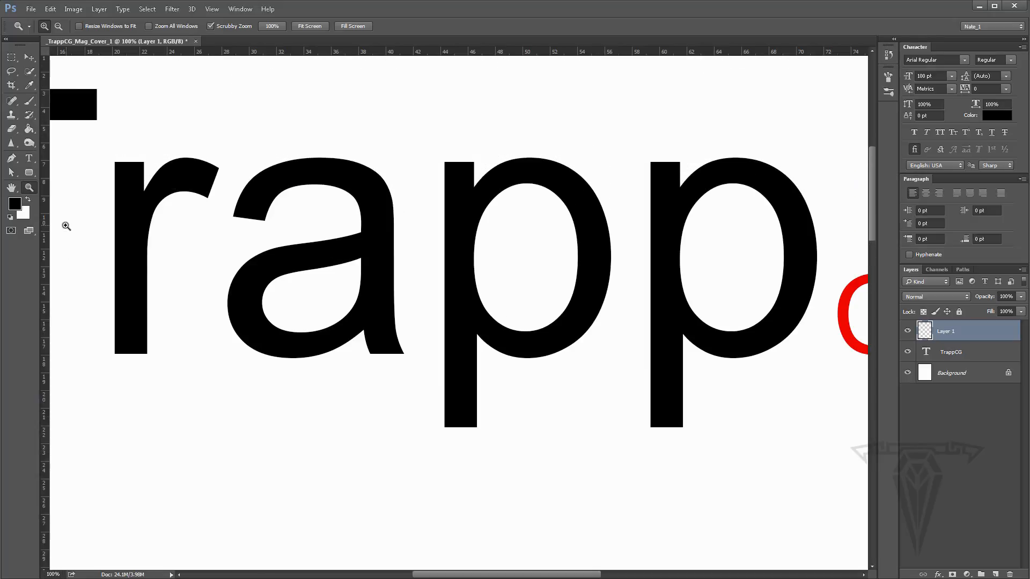
click(12, 188)
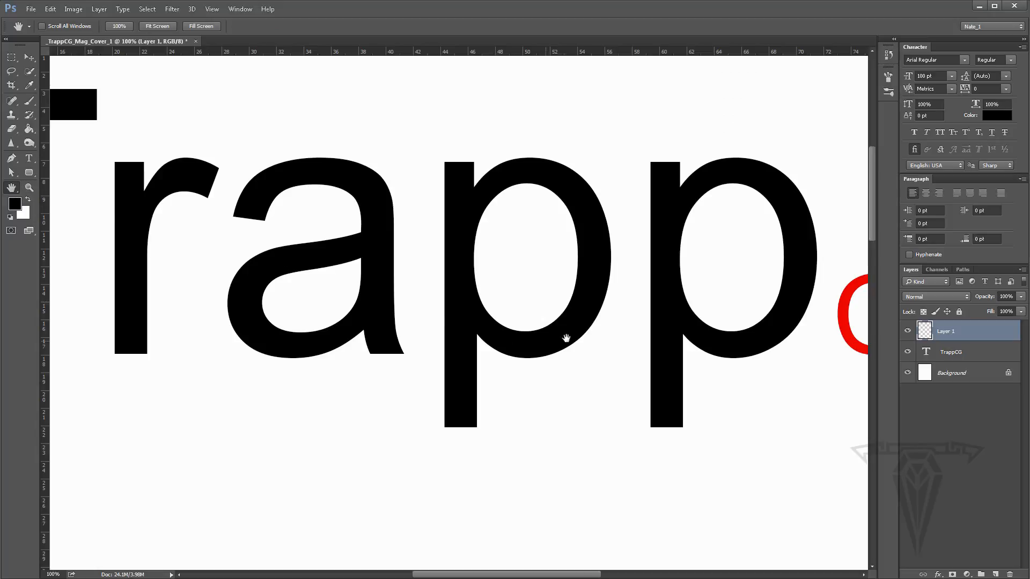
drag(587, 301, 617, 345)
drag(584, 273, 327, 337)
drag(236, 306, 287, 306)
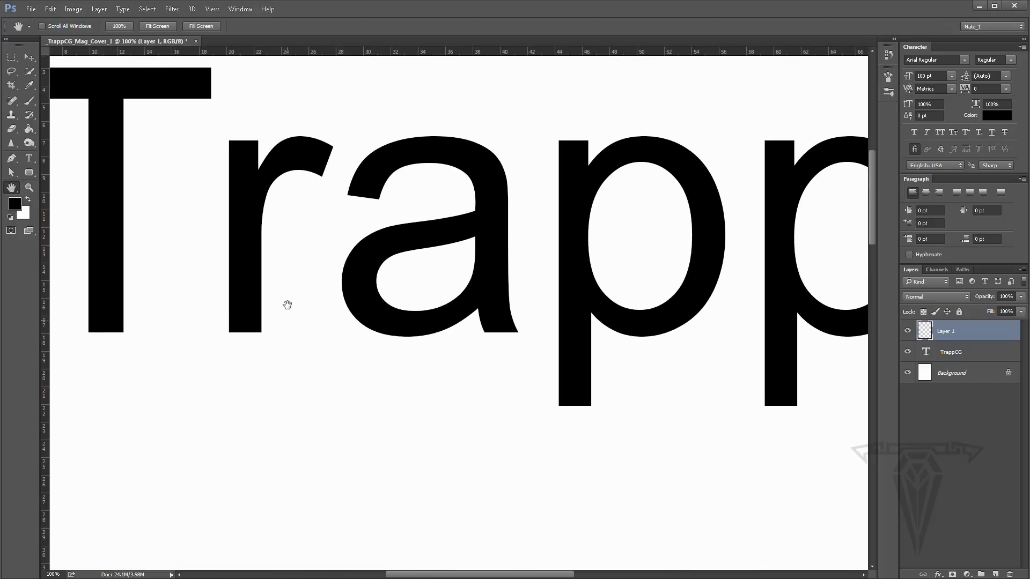
click(28, 57)
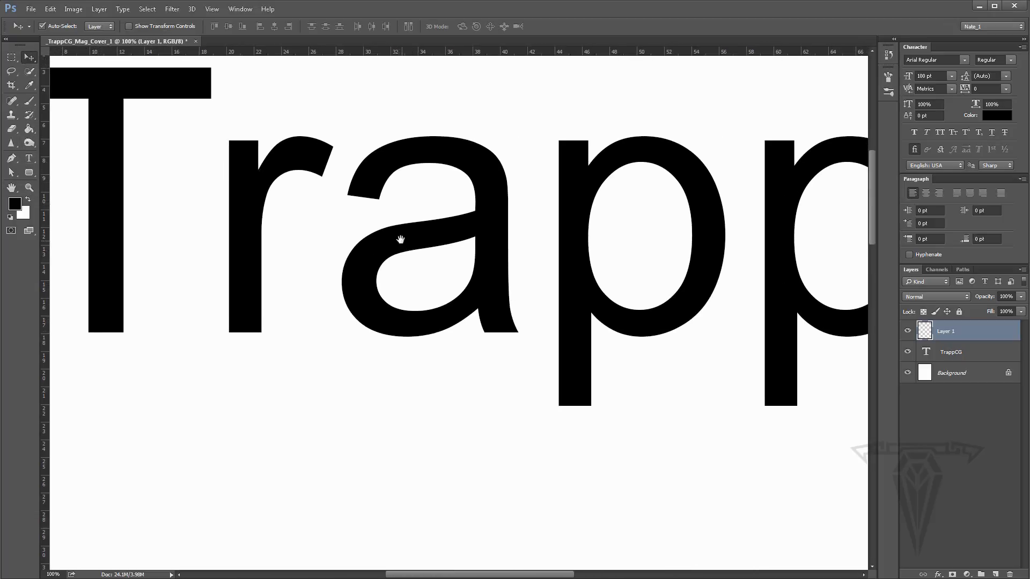
drag(299, 230, 256, 235)
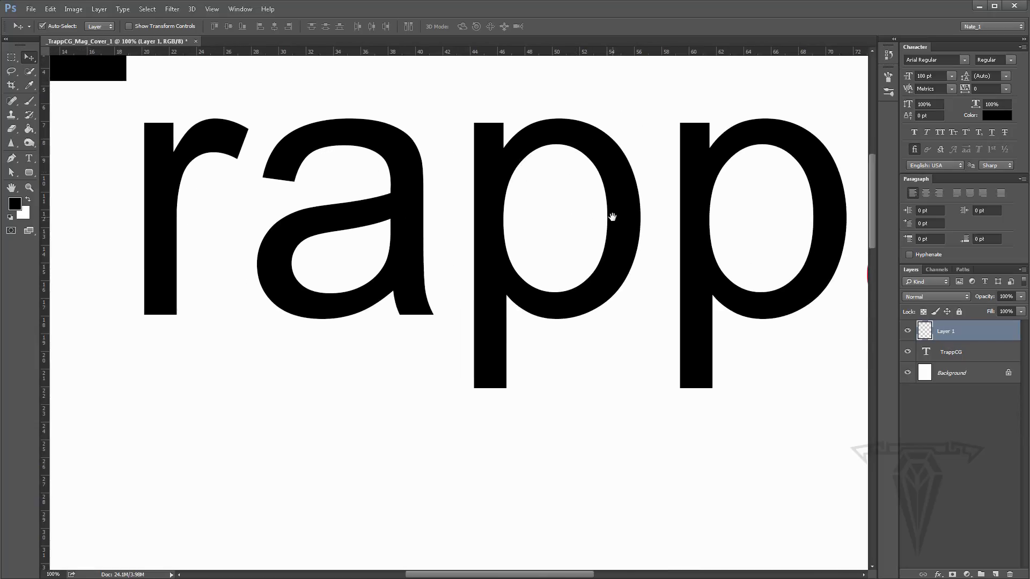
drag(612, 216, 603, 263)
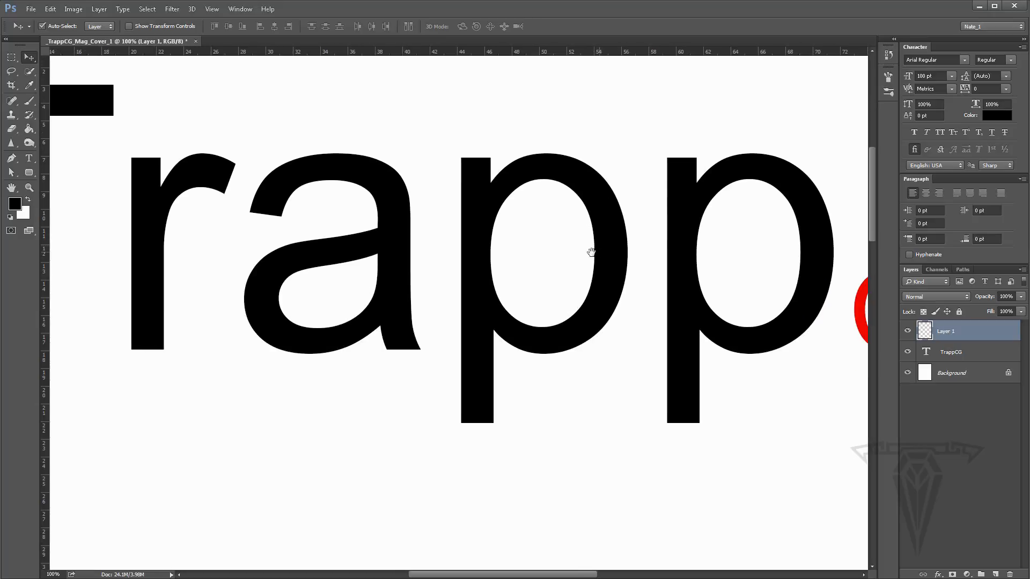
double_click(11, 188)
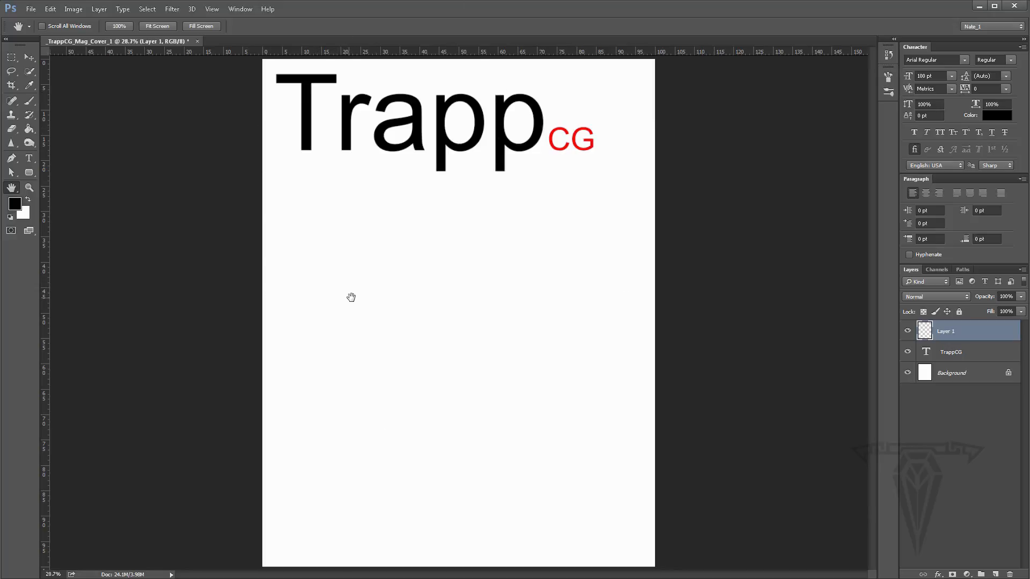
- Select the Brush tool with a 195 px hard round tip and paint a test stroke below the masthead
click(14, 204)
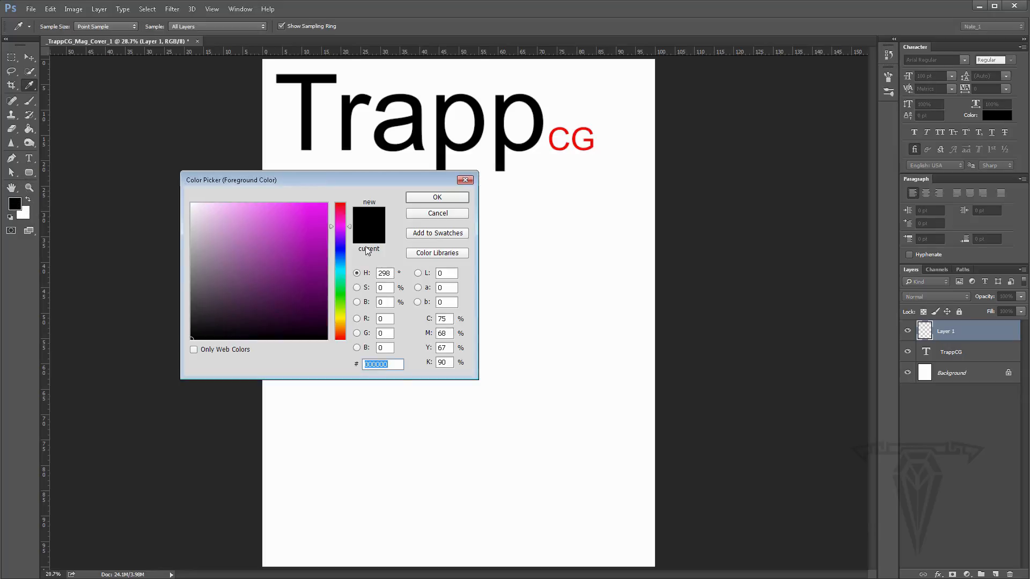
click(437, 214)
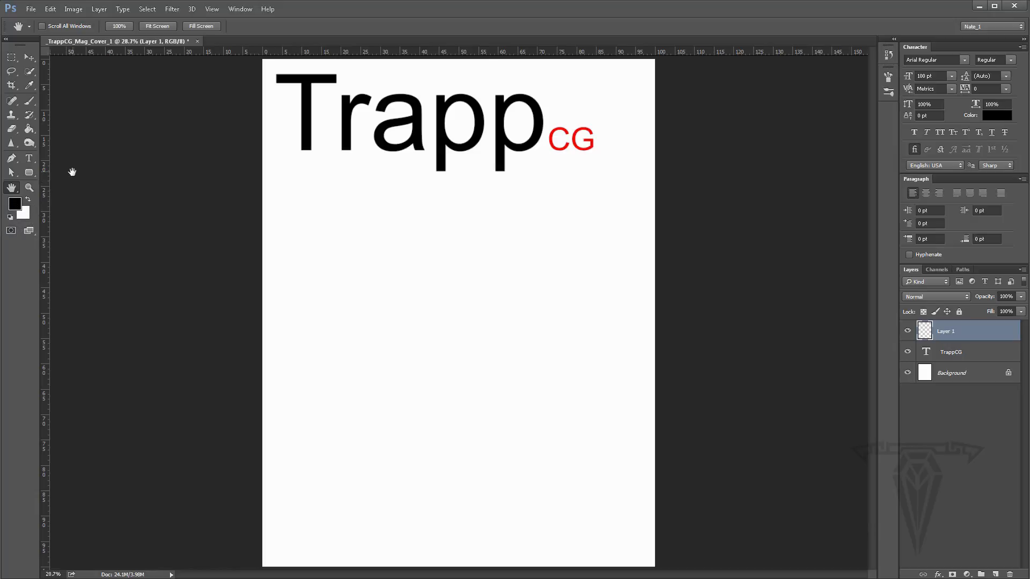
click(31, 100)
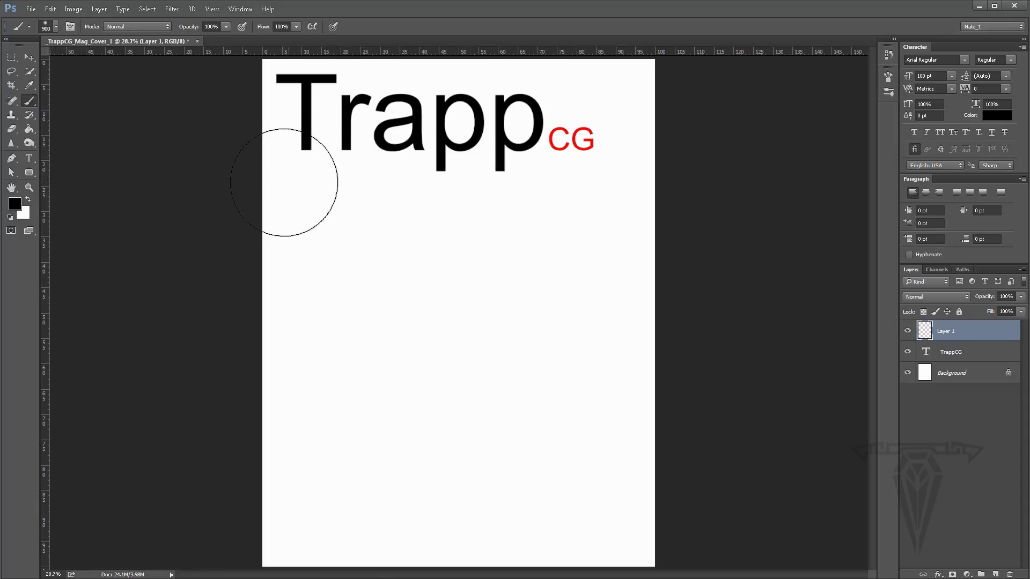
click(54, 27)
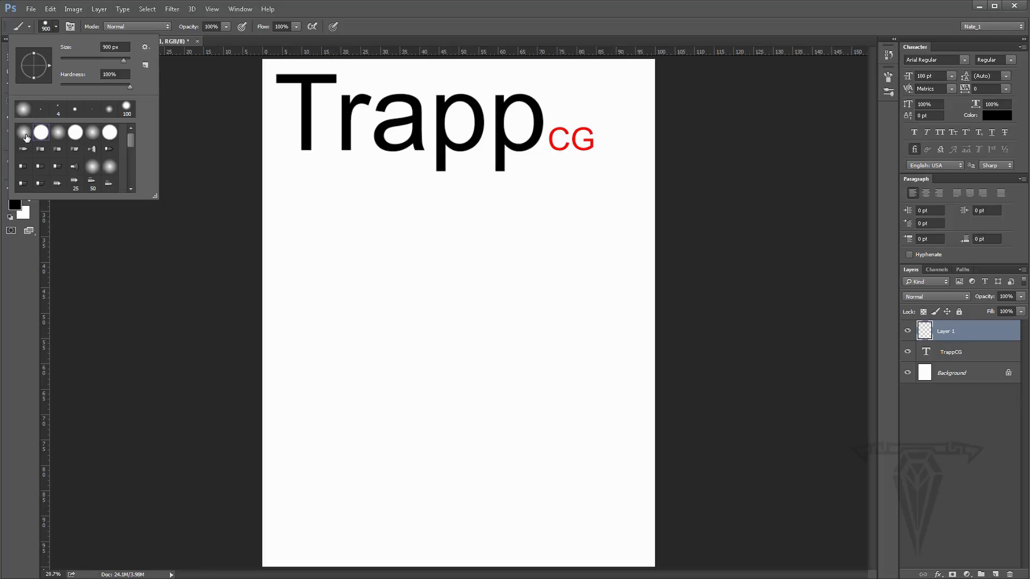
click(24, 134)
click(41, 135)
click(26, 134)
click(41, 135)
click(58, 135)
click(23, 134)
click(427, 234)
drag(354, 220, 519, 262)
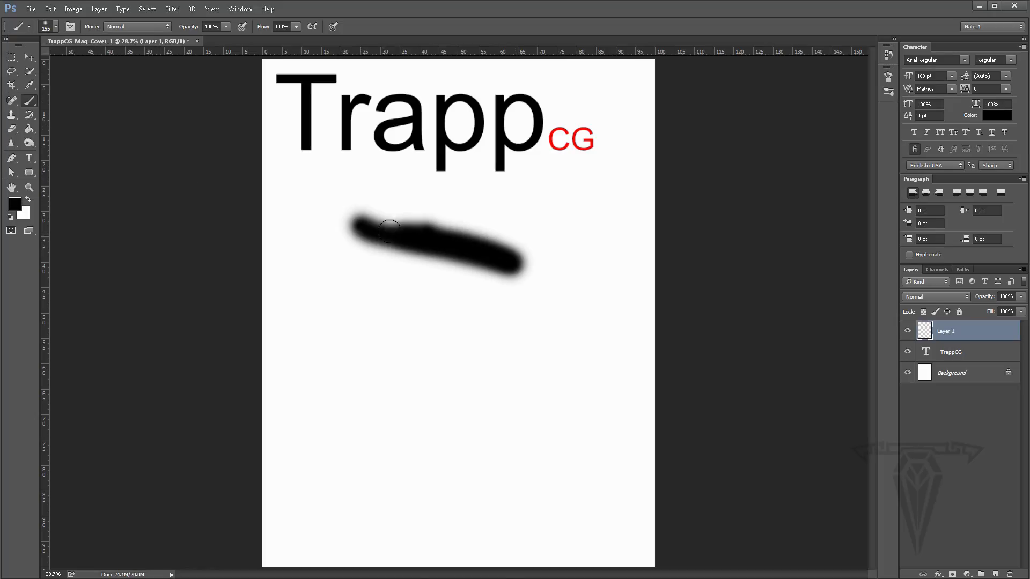
- Step back in History to the New Layer state to remove the test strokes
click(888, 56)
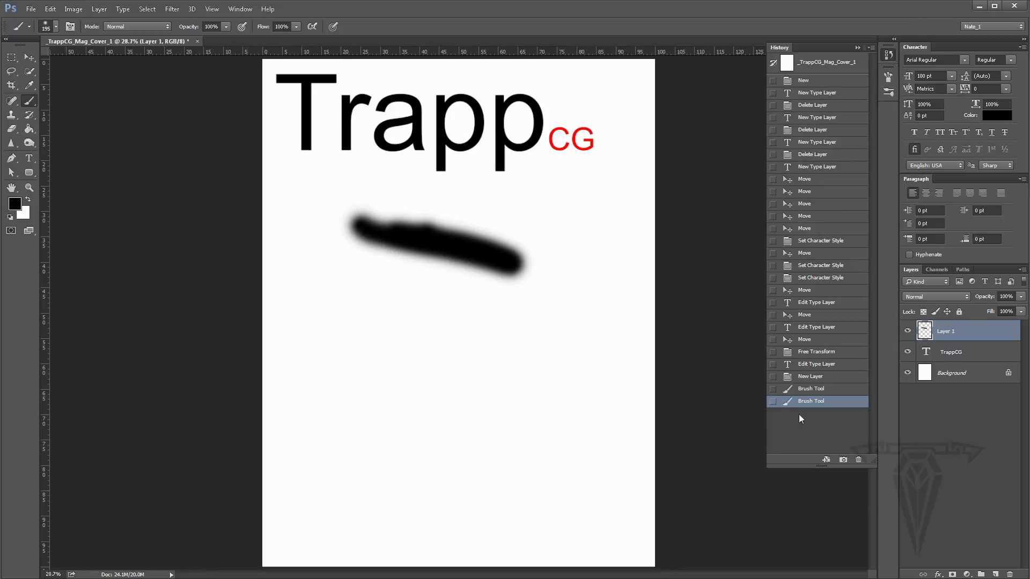
click(809, 389)
click(808, 377)
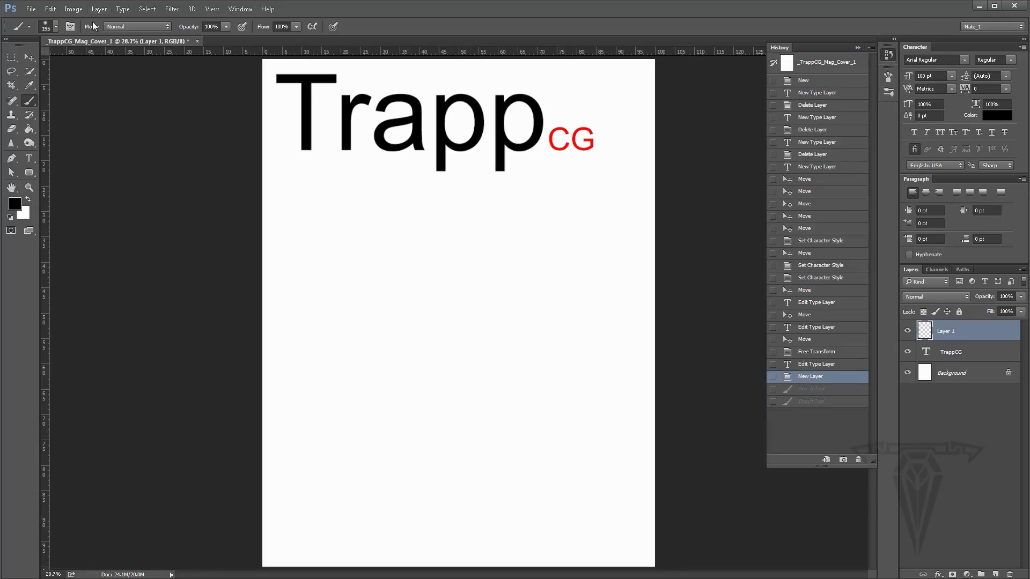
- Paint another diagonal test stroke on the page and revert it to the New Layer state in History
click(47, 26)
mouse_move(339, 216)
mouse_down()
mouse_move(383, 289)
mouse_move(461, 356)
mouse_up()
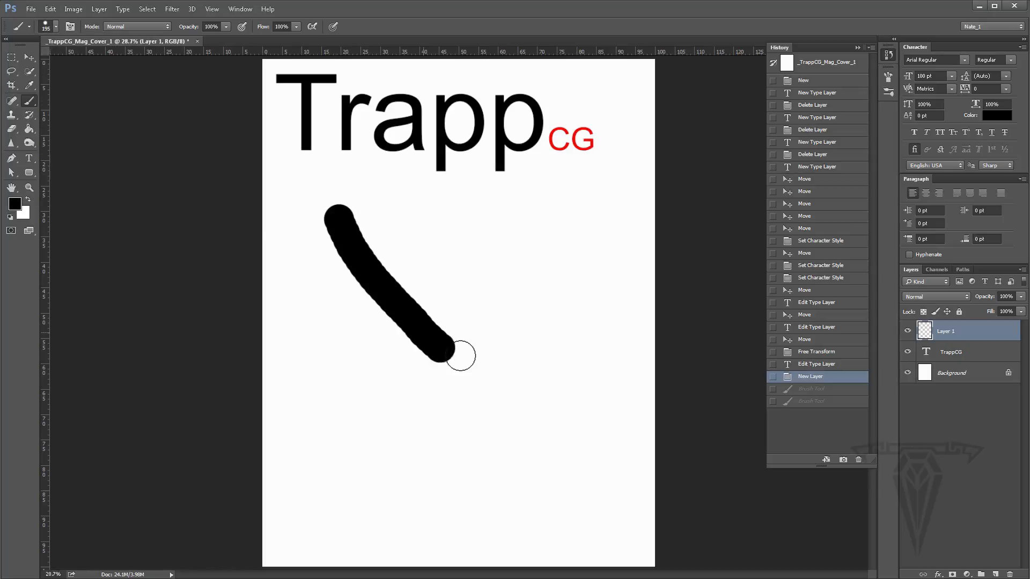
click(803, 378)
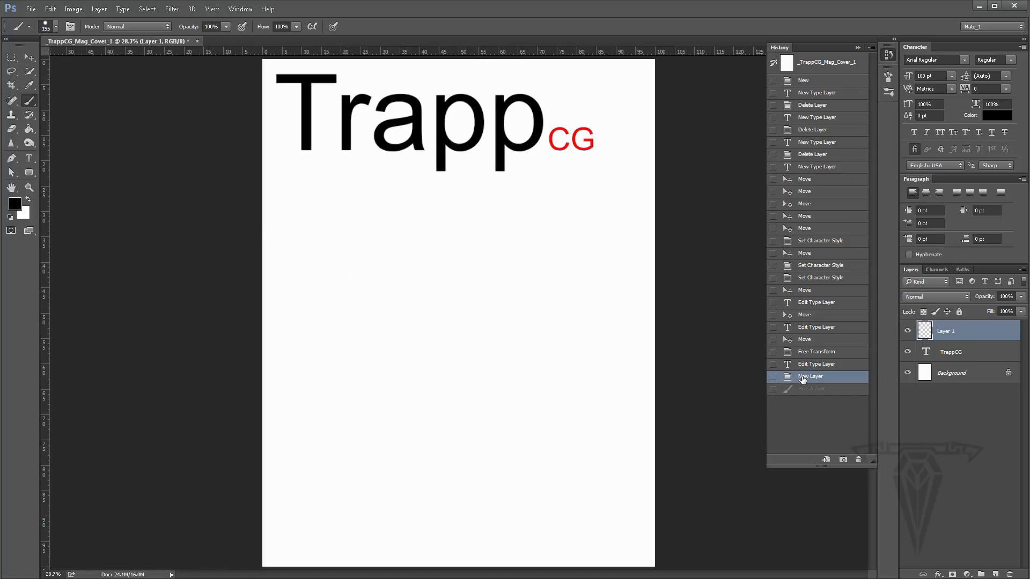
click(45, 25)
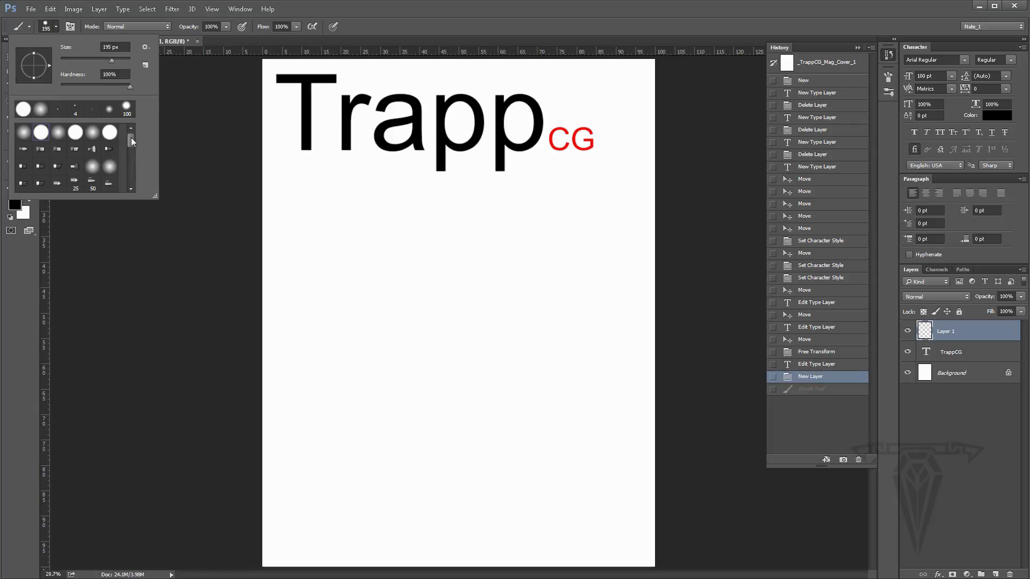
mouse_move(131, 137)
mouse_down()
mouse_move(130, 186)
mouse_move(129, 123)
mouse_up()
click(139, 24)
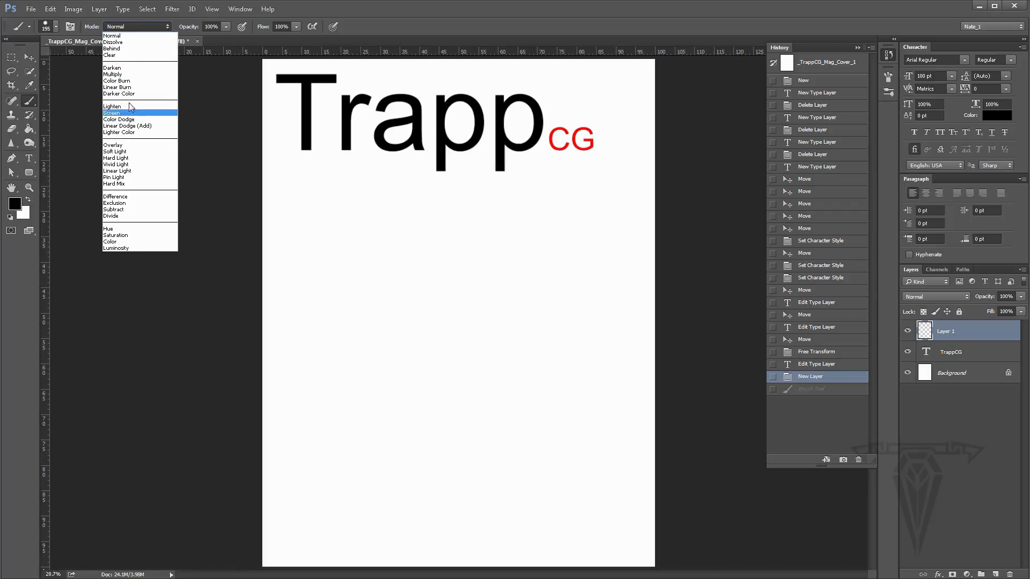
click(415, 25)
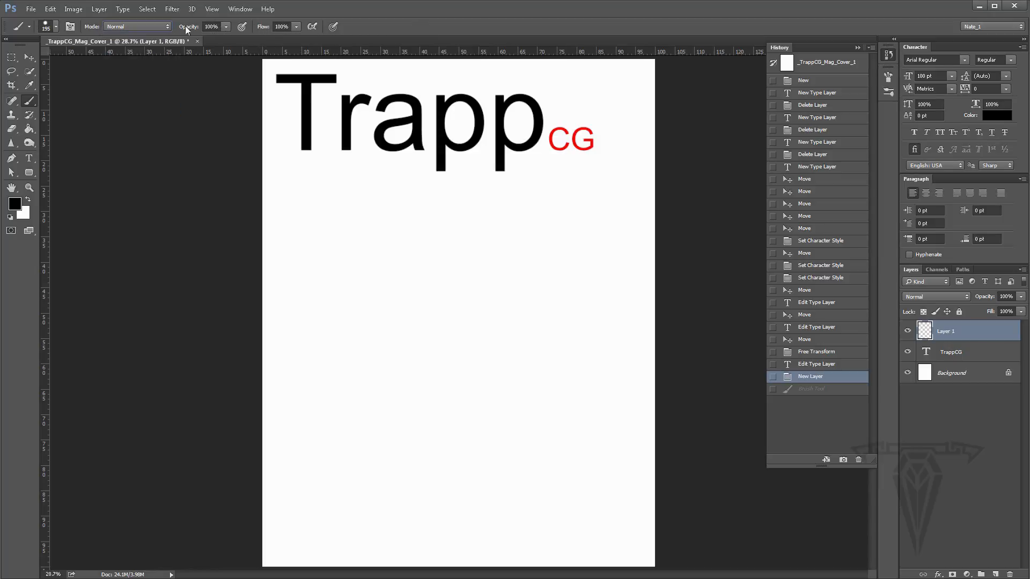
- Collapse the History panel, open the Brush panel and choose the 30 px hard round brush tip
click(856, 46)
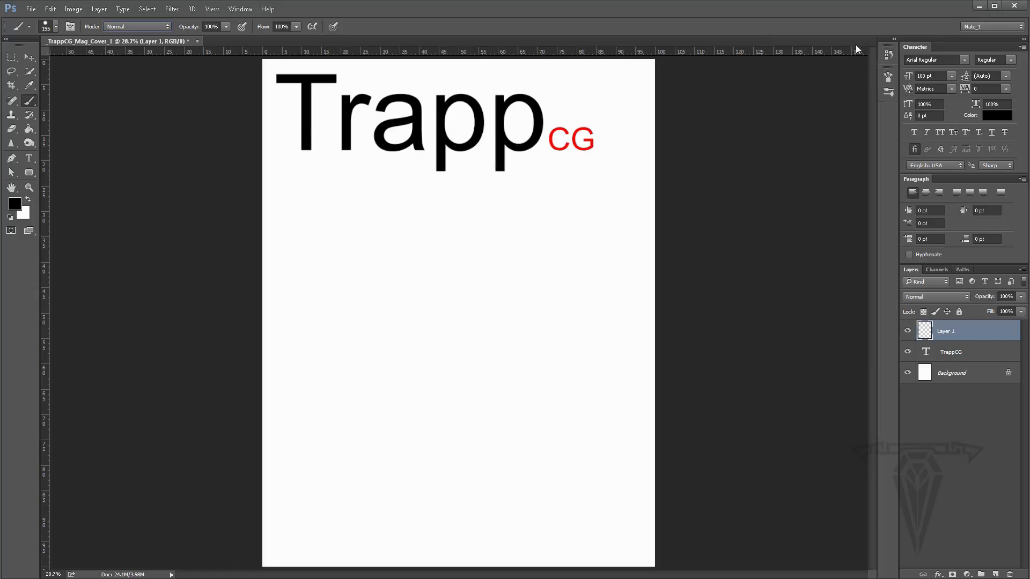
click(888, 78)
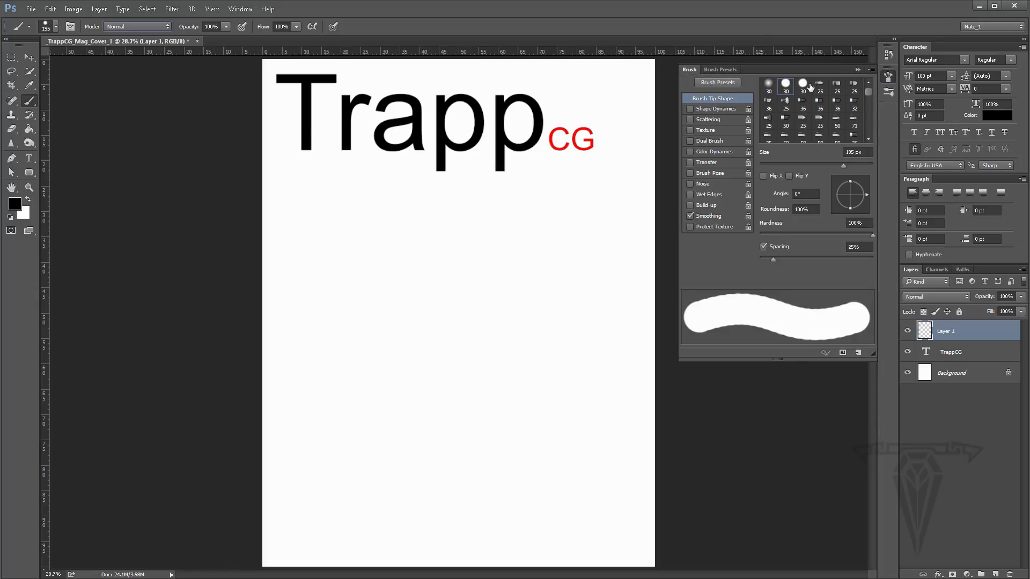
click(803, 87)
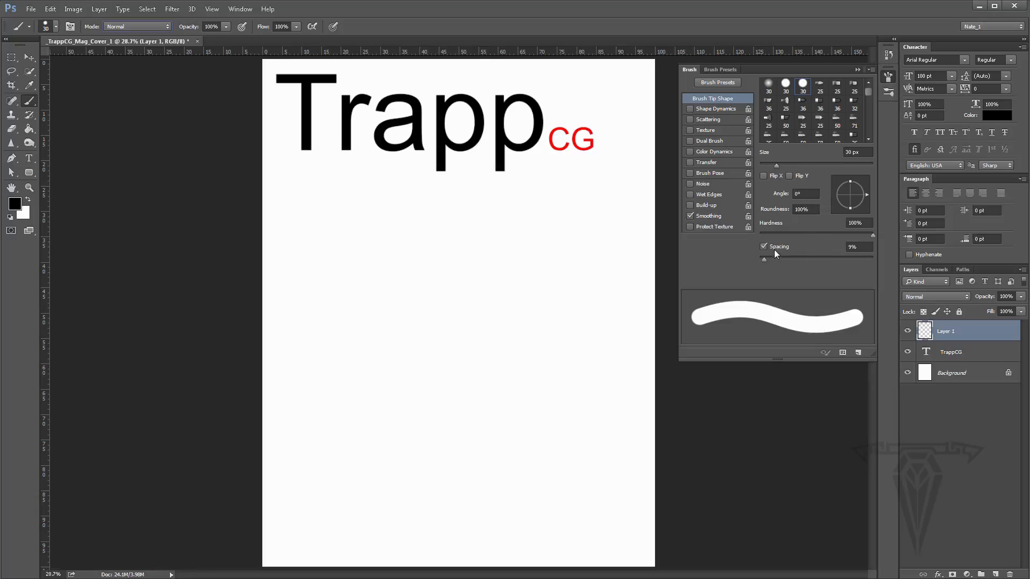
- Vary the brush tip spacing down to 1% and reselect the 30 px hard round tip
drag(764, 260, 761, 261)
click(764, 247)
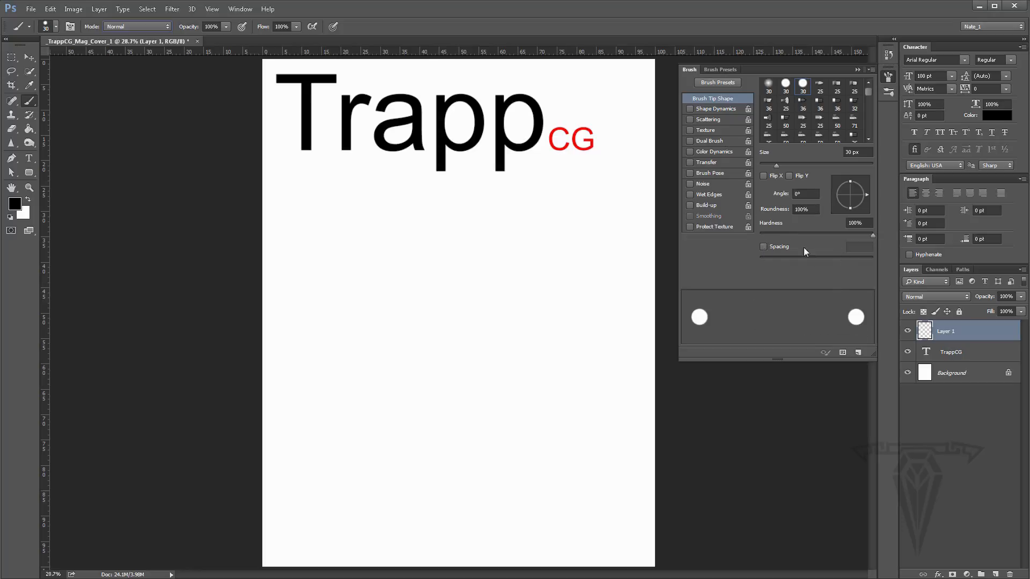
click(762, 247)
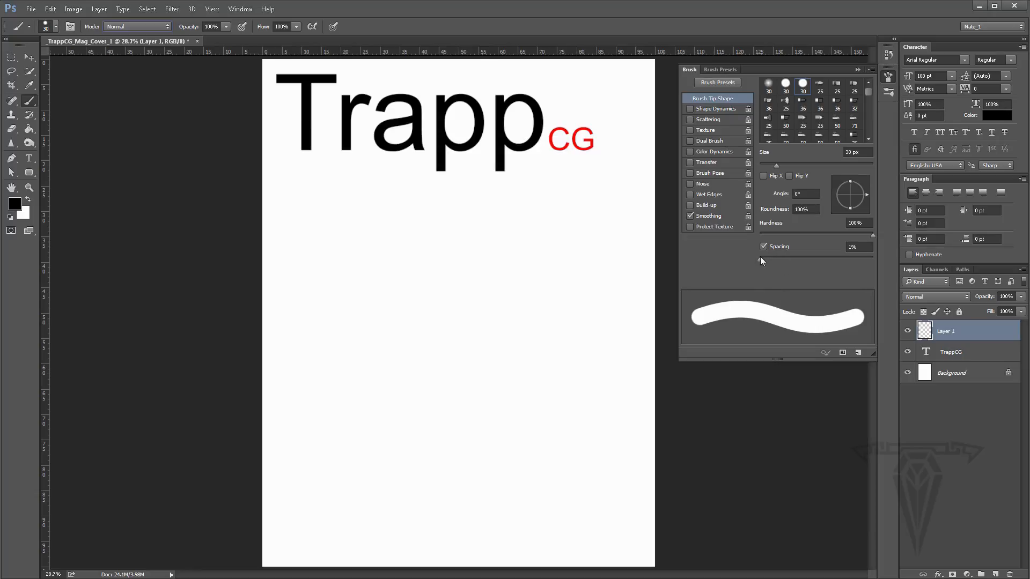
mouse_move(760, 257)
mouse_down()
mouse_move(844, 262)
mouse_move(749, 258)
mouse_up()
click(786, 86)
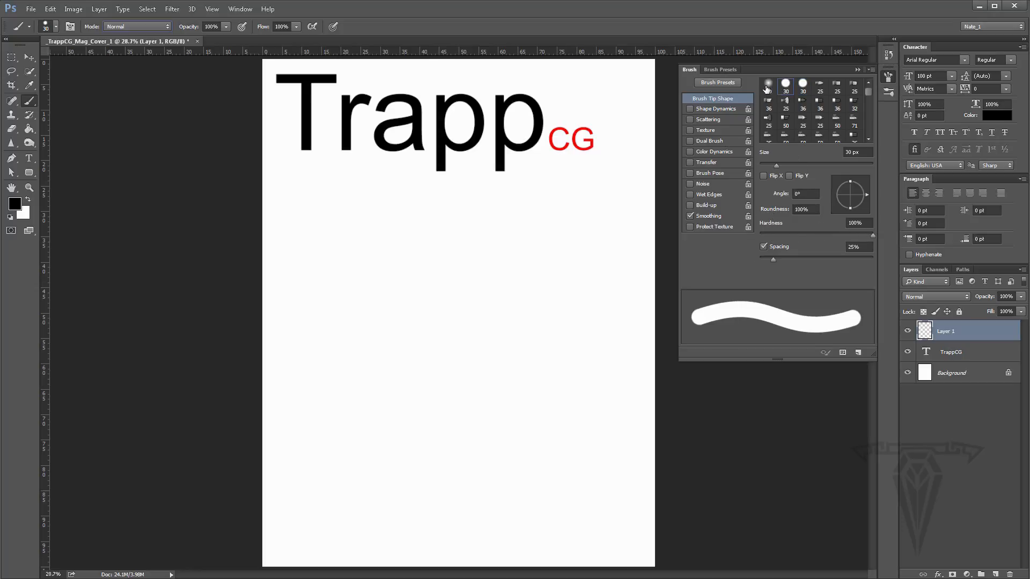
- Reselect the 30 px hard round brush tip and set its spacing to 1%
click(768, 85)
click(789, 86)
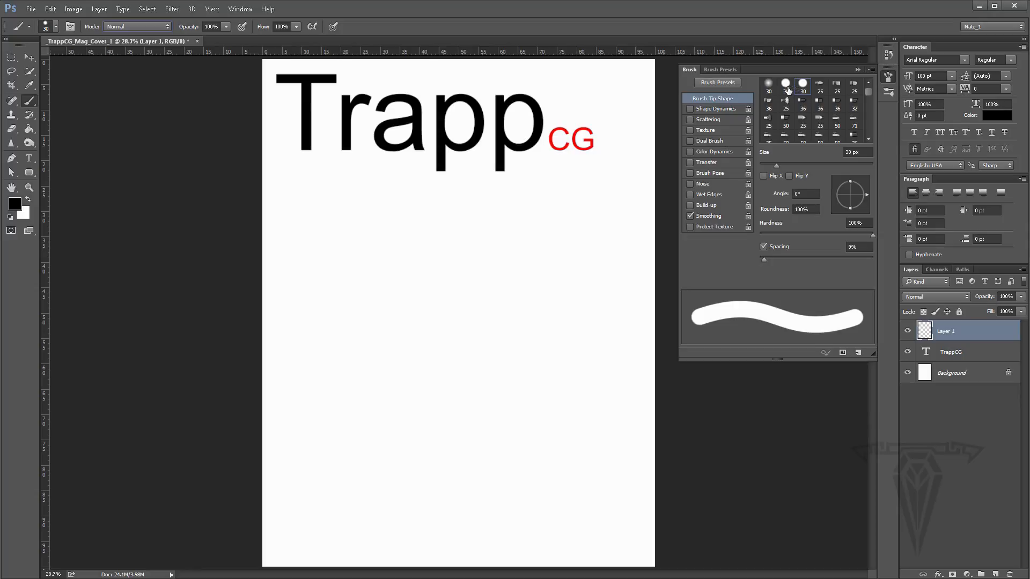
drag(773, 259, 737, 259)
- Paint a test scribble on the page and revert it to the New Layer state in History
mouse_move(497, 225)
mouse_down()
mouse_move(506, 309)
mouse_move(451, 276)
mouse_move(364, 314)
mouse_move(490, 291)
mouse_move(534, 325)
mouse_move(522, 325)
mouse_up()
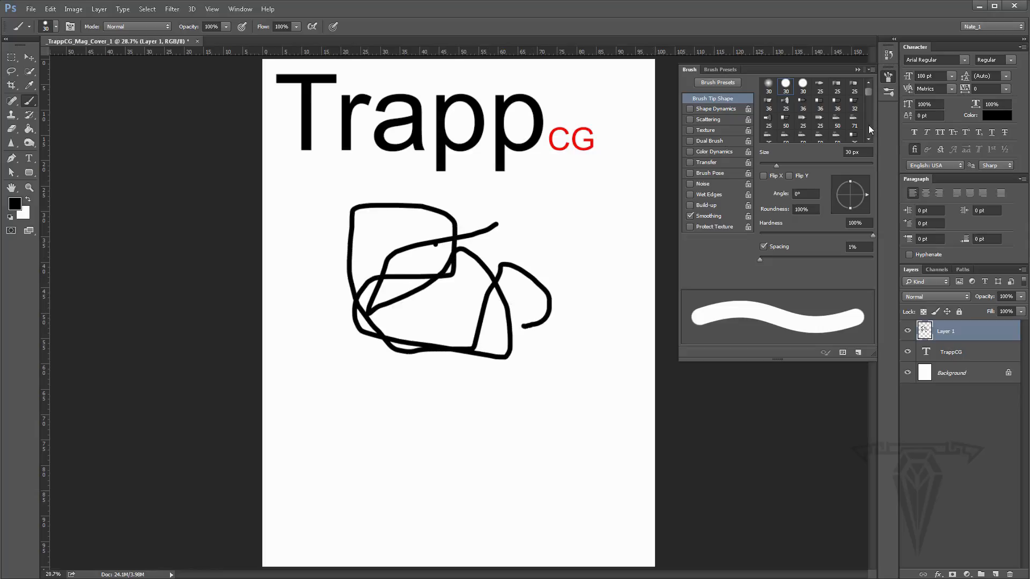
click(888, 56)
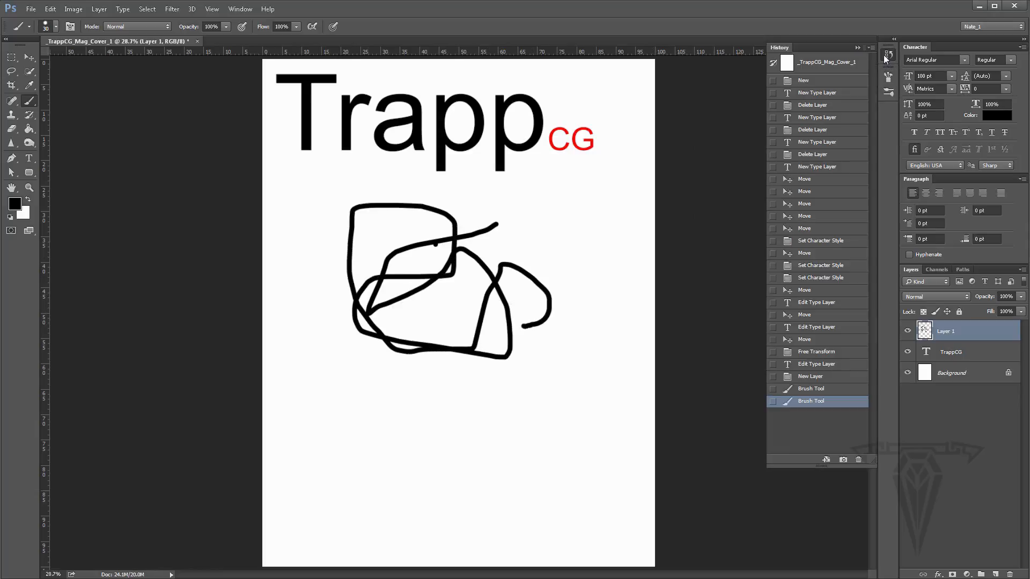
click(812, 390)
click(810, 378)
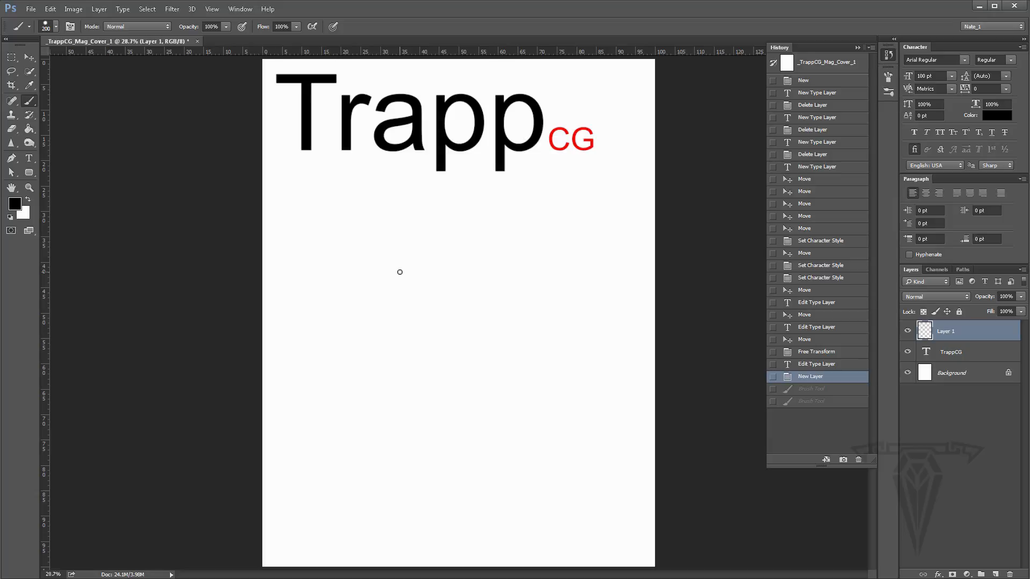
- Shrink the brush size to about 91 px
key(bracketleft)
key(bracketleft)
key(alt)
mouse_move(465, 265)
mouse_down()
mouse_move(444, 269)
mouse_move(507, 264)
mouse_move(460, 260)
mouse_move(510, 269)
mouse_move(491, 260)
mouse_move(494, 282)
mouse_move(487, 193)
mouse_move(490, 277)
mouse_up()
mouse_move(494, 354)
mouse_down()
mouse_move(489, 145)
mouse_move(502, 354)
mouse_up()
drag(492, 277, 463, 276)
drag(447, 242, 442, 246)
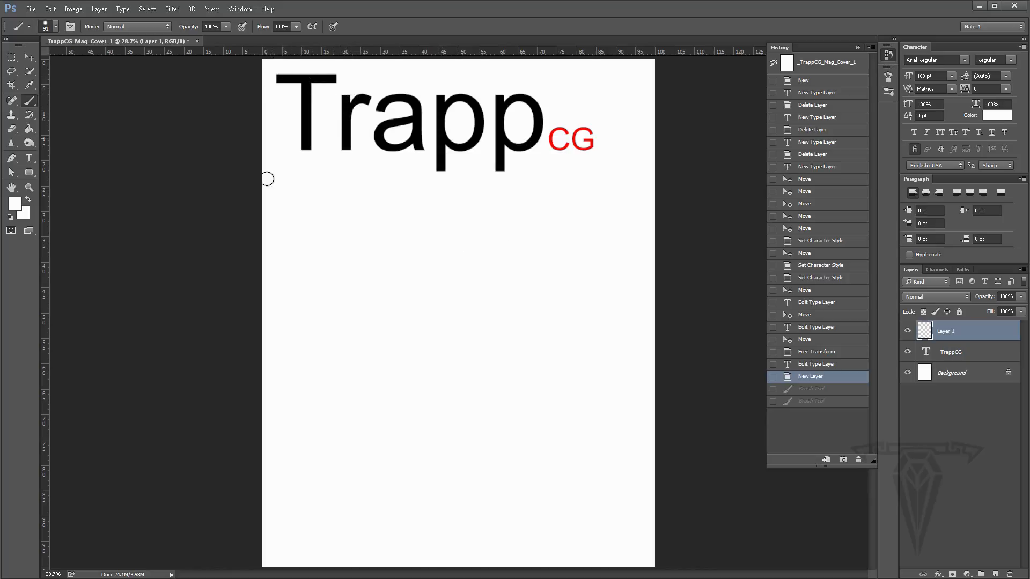
- Set the foreground colour to a dark navy blue in the Color Picker
click(14, 204)
click(440, 214)
alt+click(506, 142)
click(9, 205)
click(340, 253)
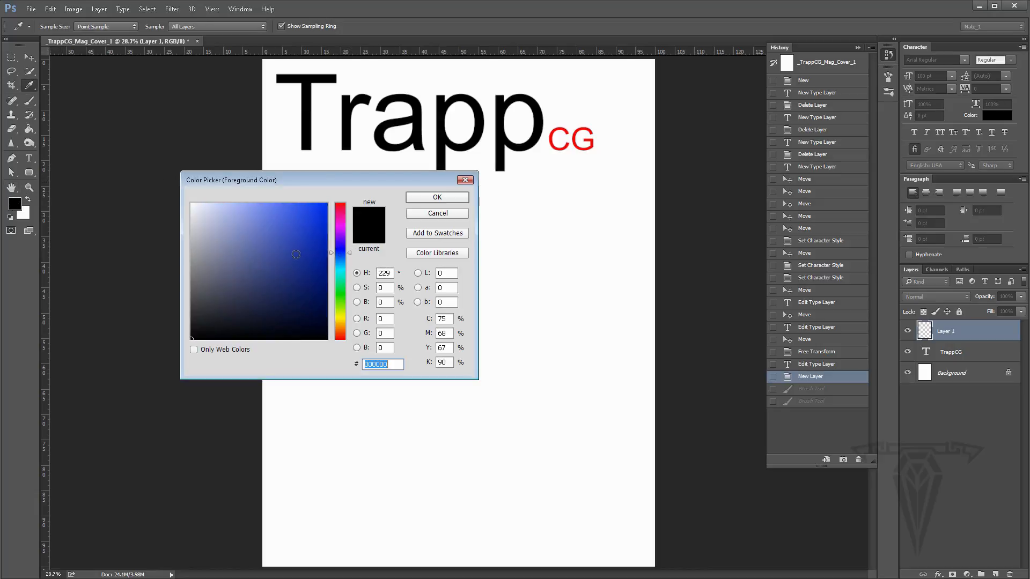
drag(316, 254, 326, 298)
click(438, 198)
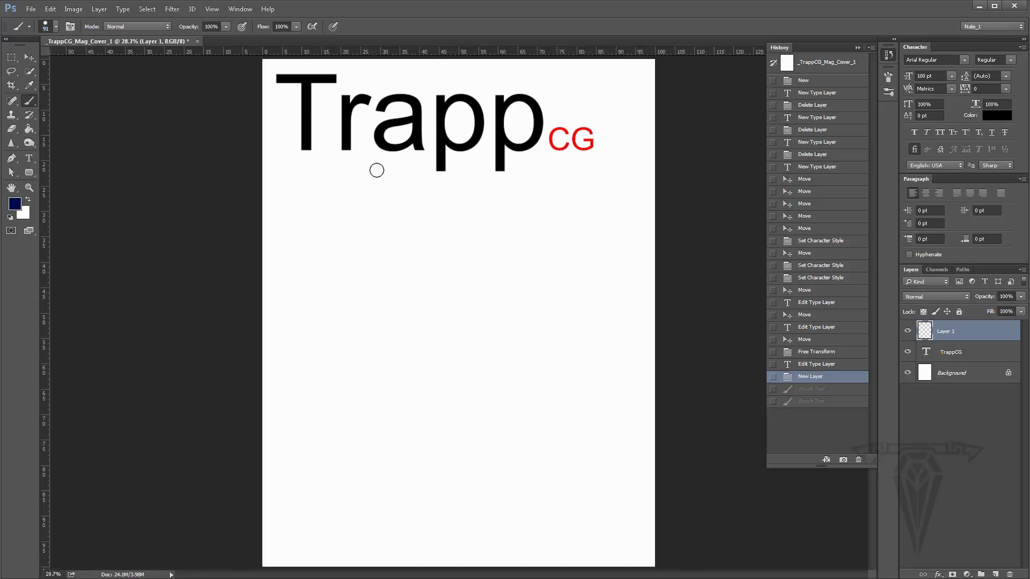
- Move the Trapp masthead slightly to the right with the Move tool
click(30, 58)
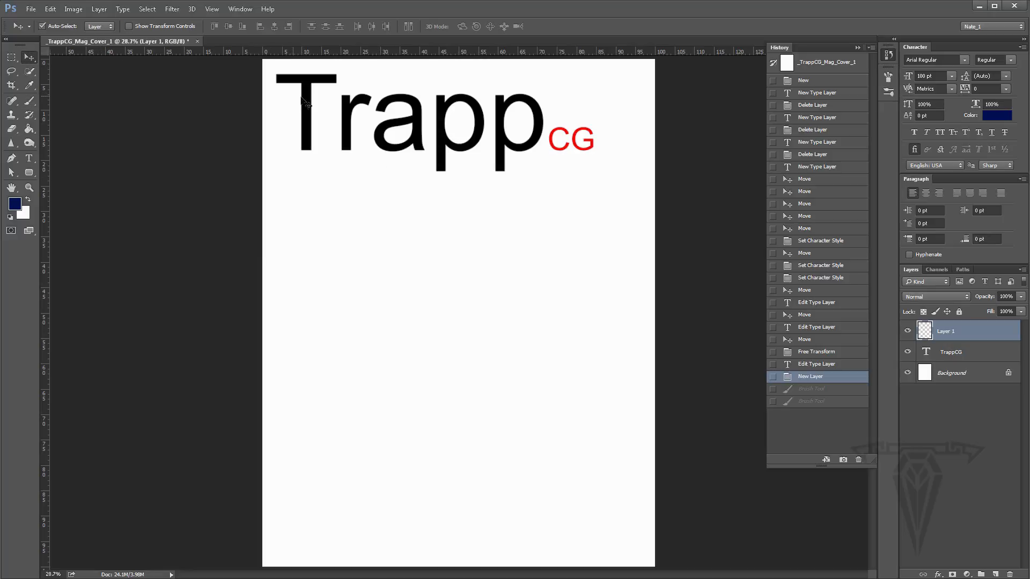
drag(309, 103, 325, 103)
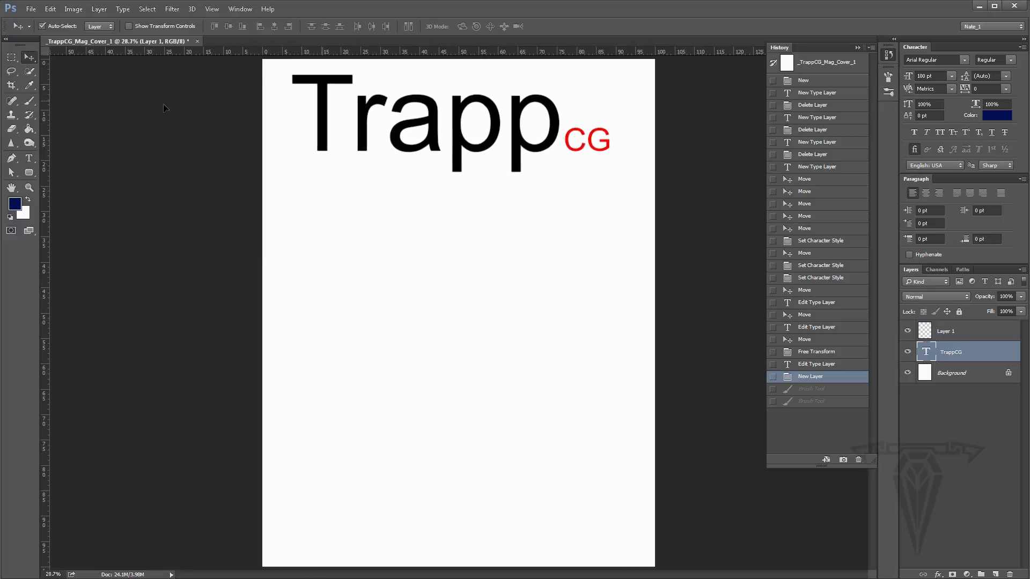
click(29, 101)
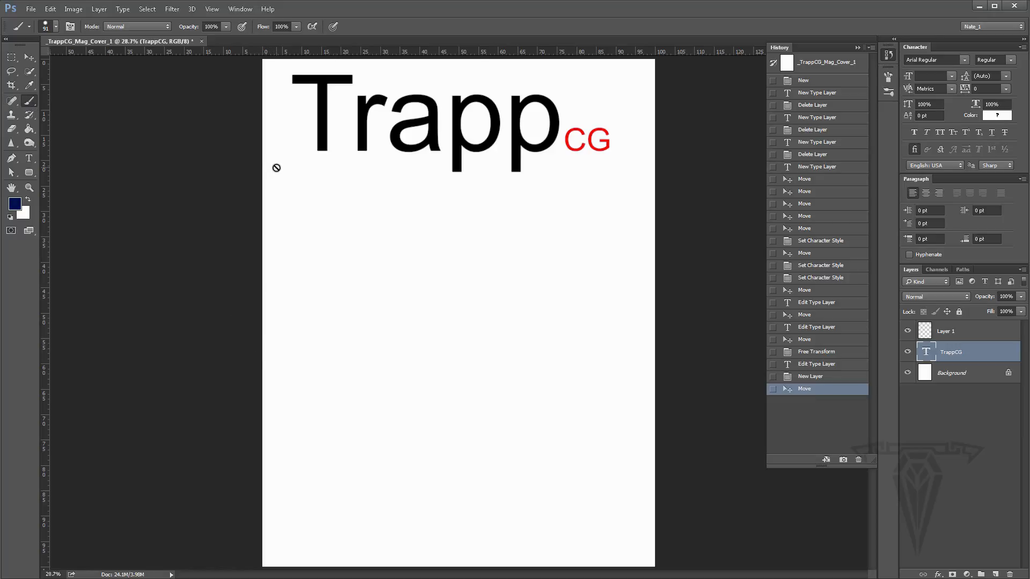
click(290, 127)
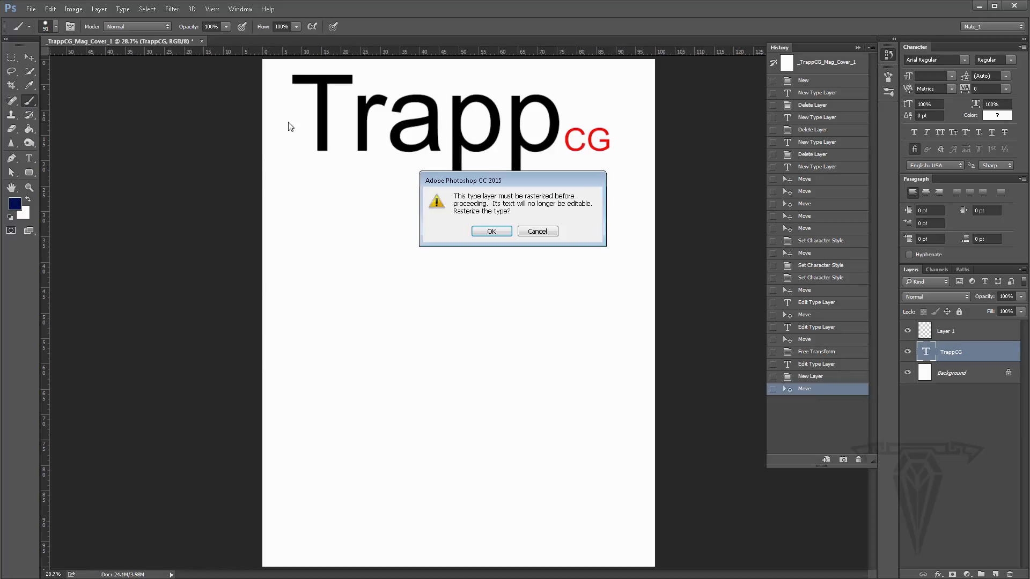
click(537, 231)
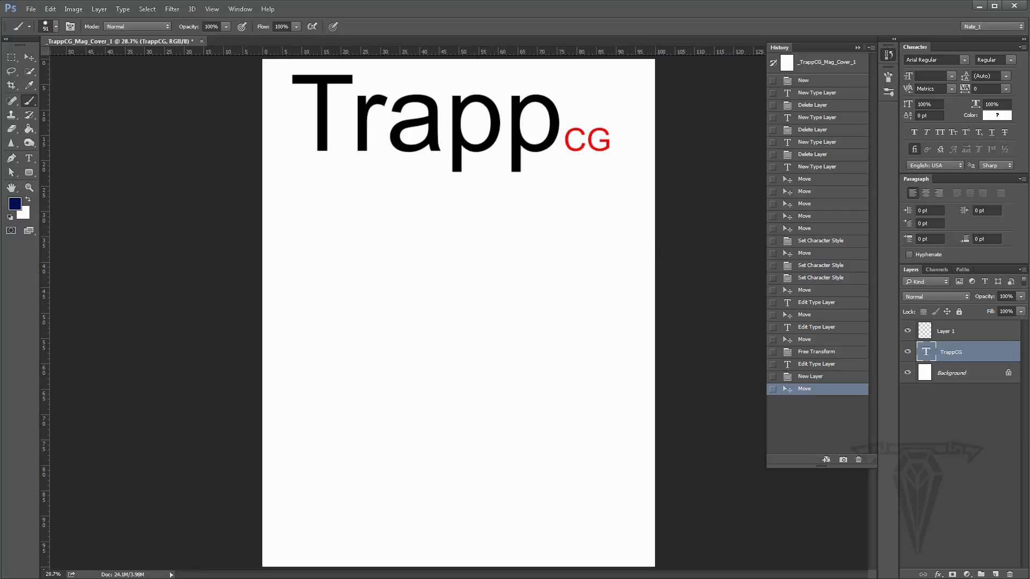
- Rename the empty Layer 1 as Design1
click(971, 331)
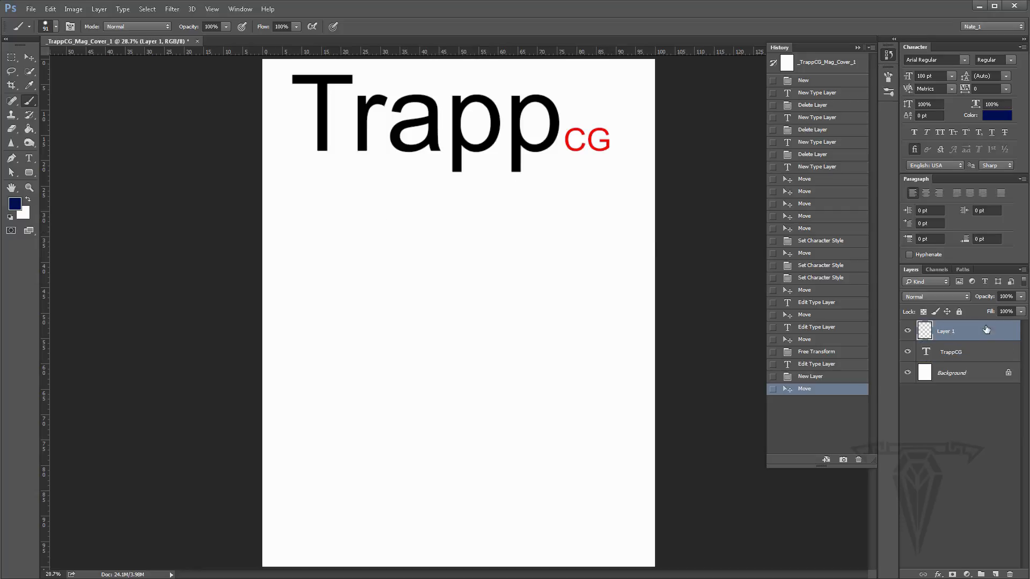
click(952, 354)
click(929, 337)
double_click(944, 332)
text(Design1)
key(Return)
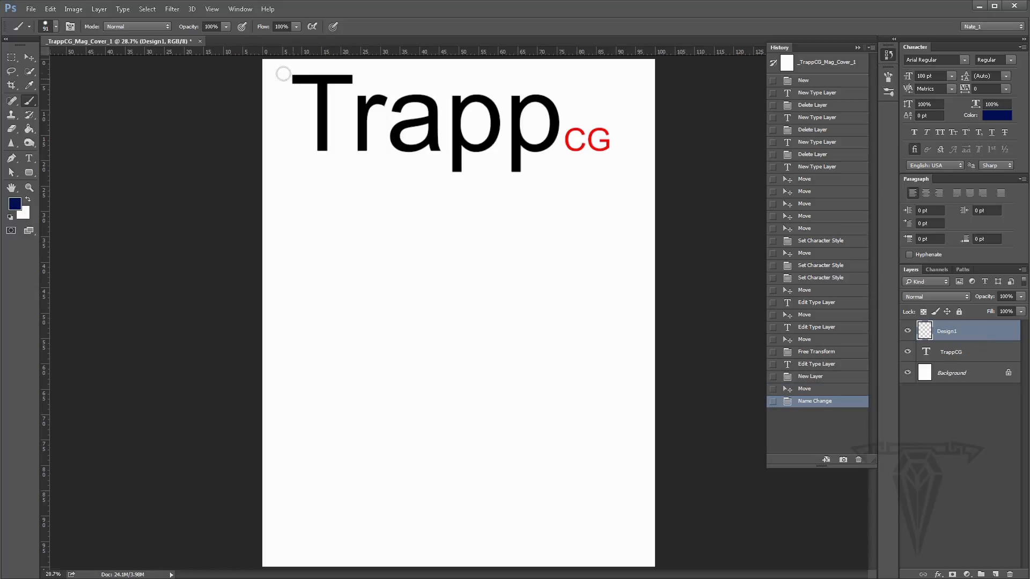
- Paint a navy border frame along all four edges of the page on the Design1 layer
mouse_move(269, 64)
mouse_down()
mouse_move(258, 98)
mouse_move(280, 71)
mouse_move(271, 63)
mouse_move(272, 566)
mouse_up()
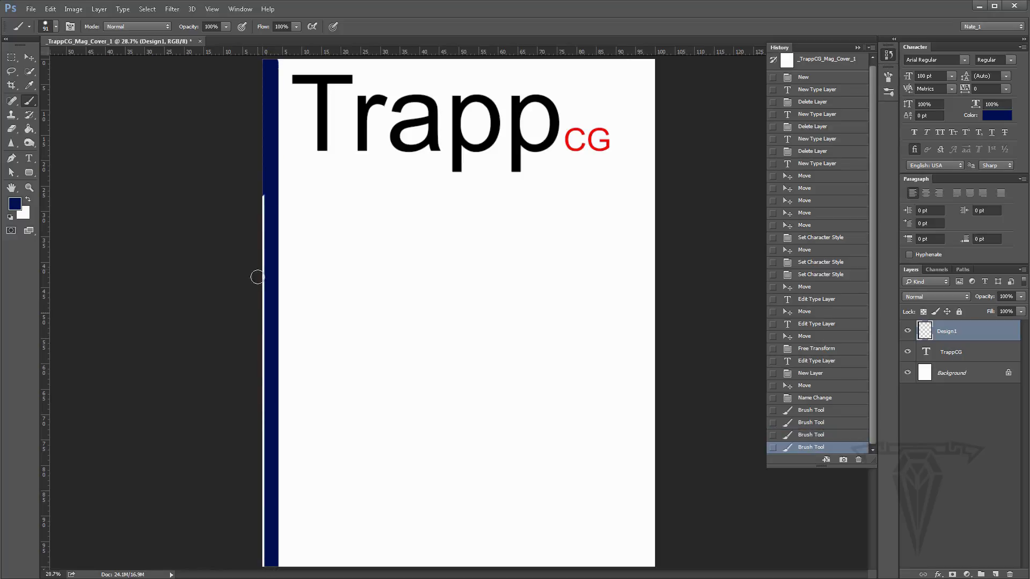
mouse_move(260, 219)
mouse_down()
mouse_move(261, 570)
mouse_move(261, 520)
mouse_move(270, 568)
mouse_move(711, 578)
mouse_up()
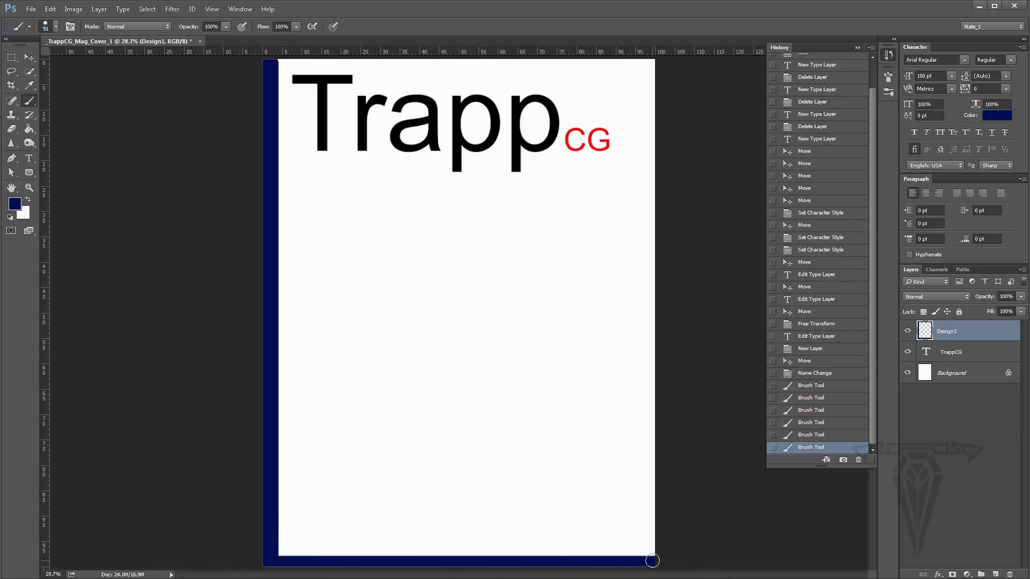
drag(658, 558, 255, 546)
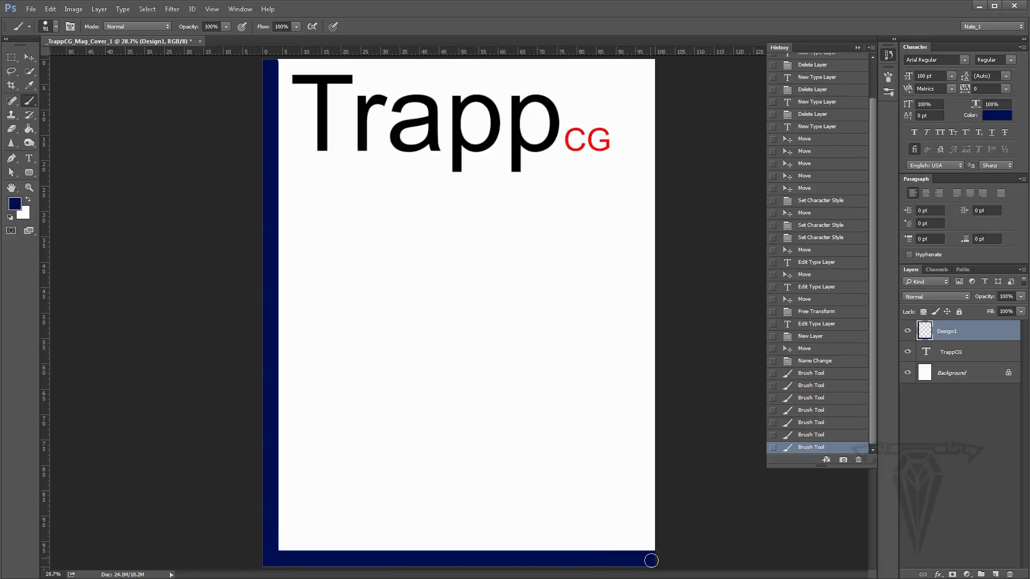
mouse_move(651, 561)
mouse_down()
mouse_move(655, 33)
mouse_move(648, 552)
mouse_up()
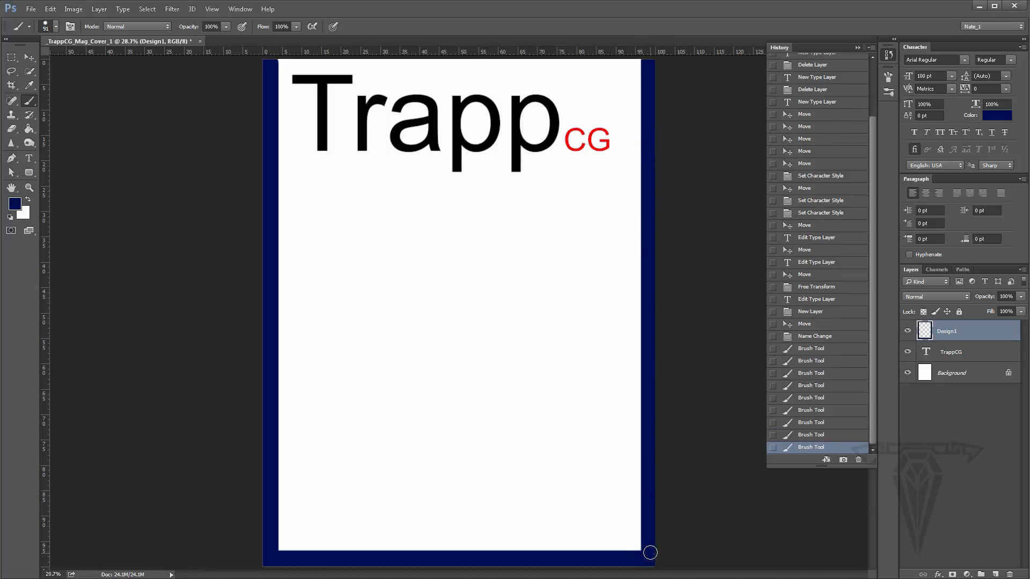
click(648, 63)
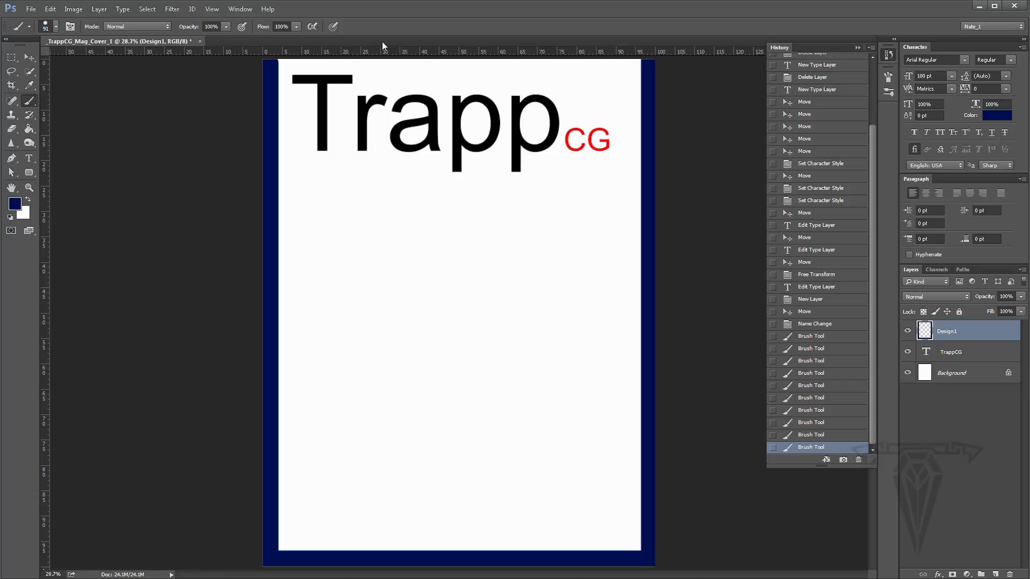
shift+click(270, 62)
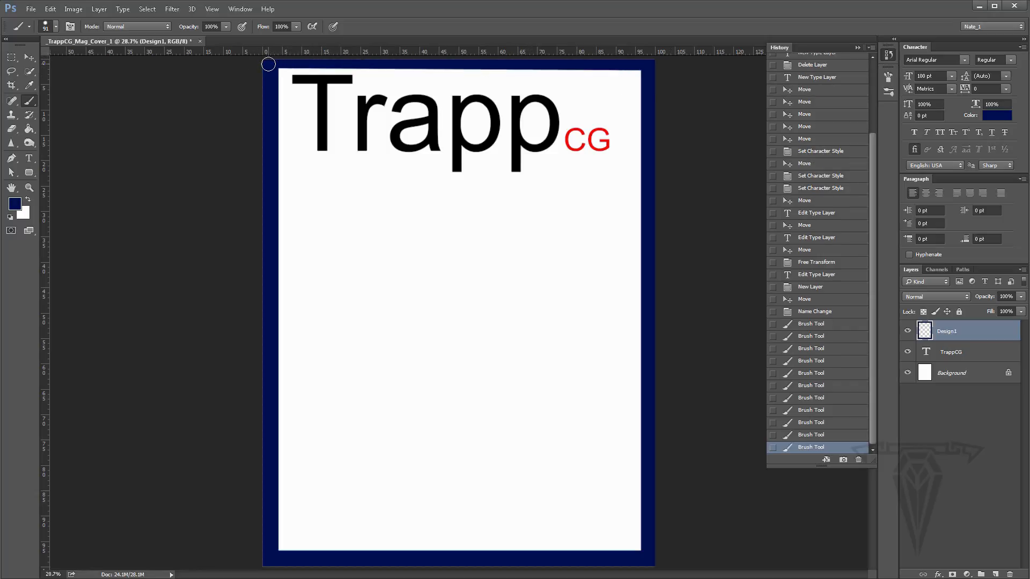
drag(268, 64, 697, 74)
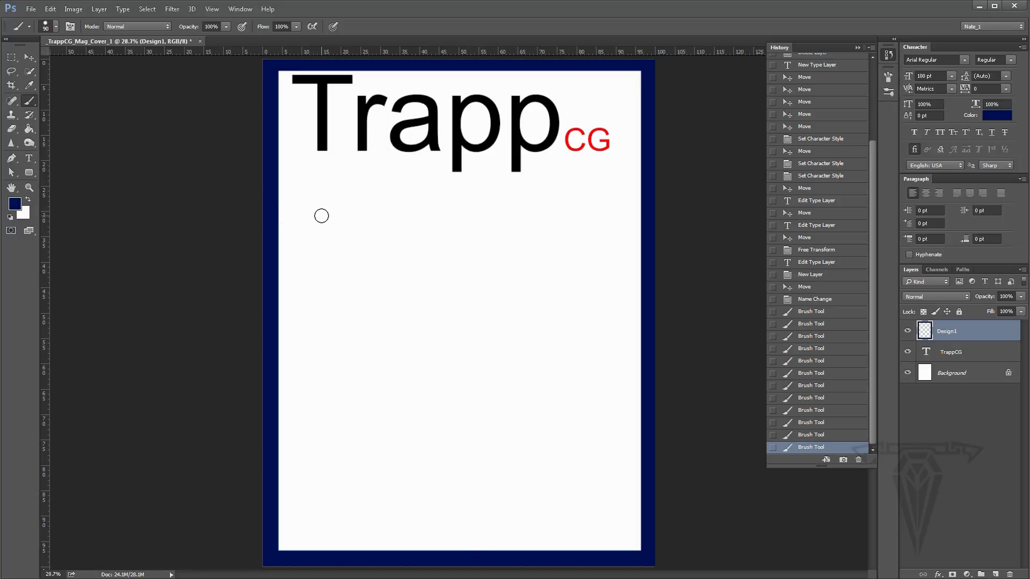
- Reduce the brush to 30 px and sketch placeholder text lines on the page's left side
key(bracketleft)
key(bracketleft)
drag(316, 207, 460, 203)
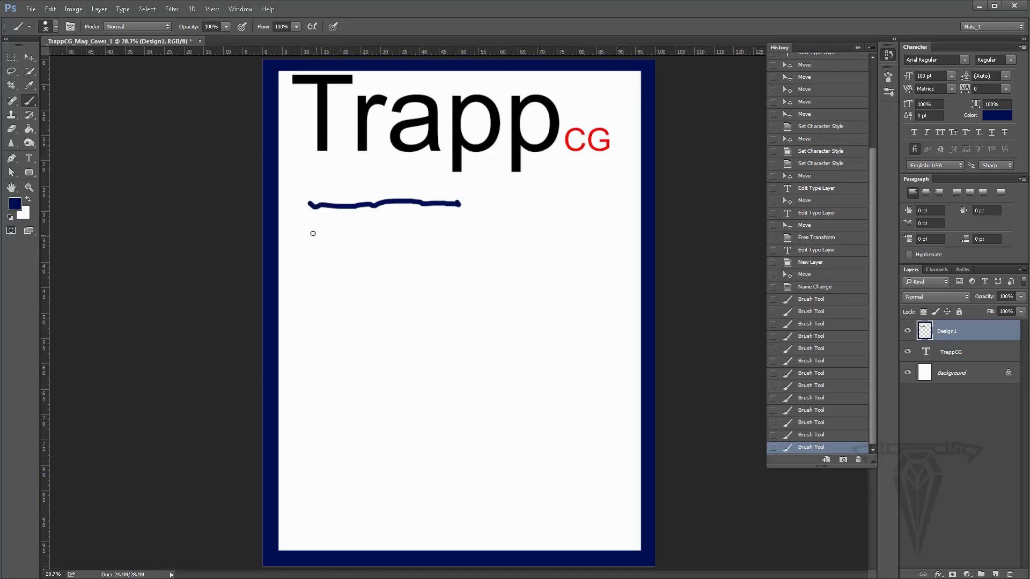
mouse_move(308, 232)
mouse_down()
mouse_move(401, 238)
mouse_move(324, 251)
mouse_move(400, 255)
mouse_up()
drag(304, 424, 384, 425)
drag(304, 441, 387, 442)
drag(306, 477, 385, 476)
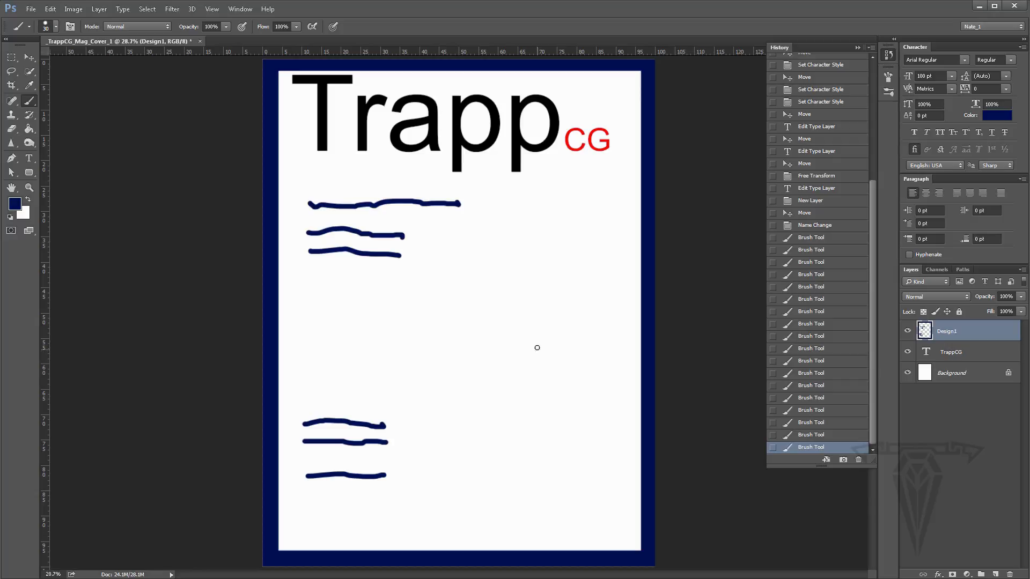
- Sketch an oval head on the right with vertical and horizontal guide lines and two eyes
mouse_move(536, 207)
mouse_down()
mouse_move(474, 220)
mouse_move(447, 248)
mouse_move(427, 316)
mouse_move(439, 384)
mouse_move(487, 468)
mouse_move(560, 483)
mouse_move(612, 412)
mouse_move(606, 308)
mouse_move(575, 220)
mouse_move(536, 202)
mouse_move(504, 319)
mouse_move(513, 486)
mouse_up()
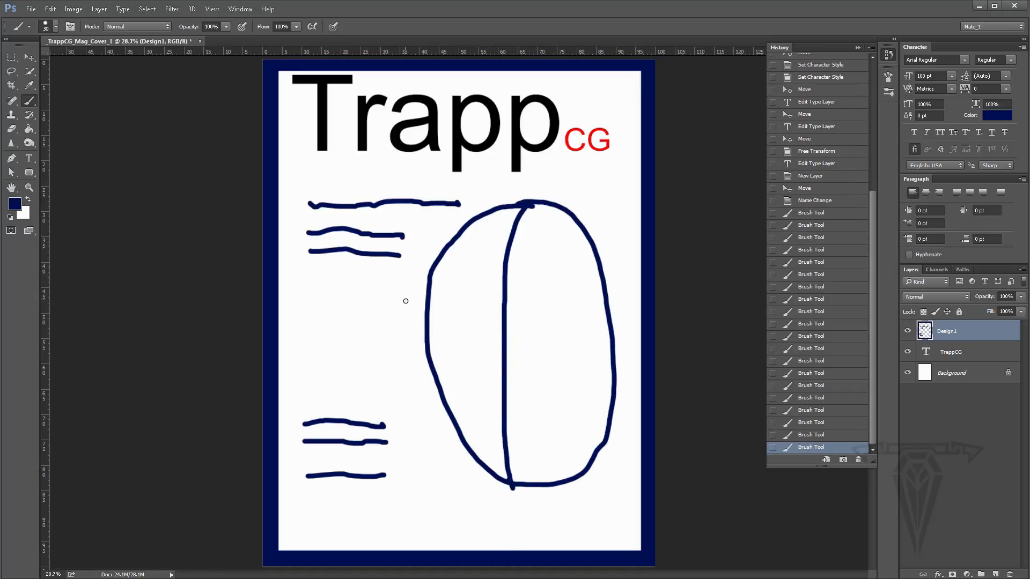
drag(430, 307, 583, 279)
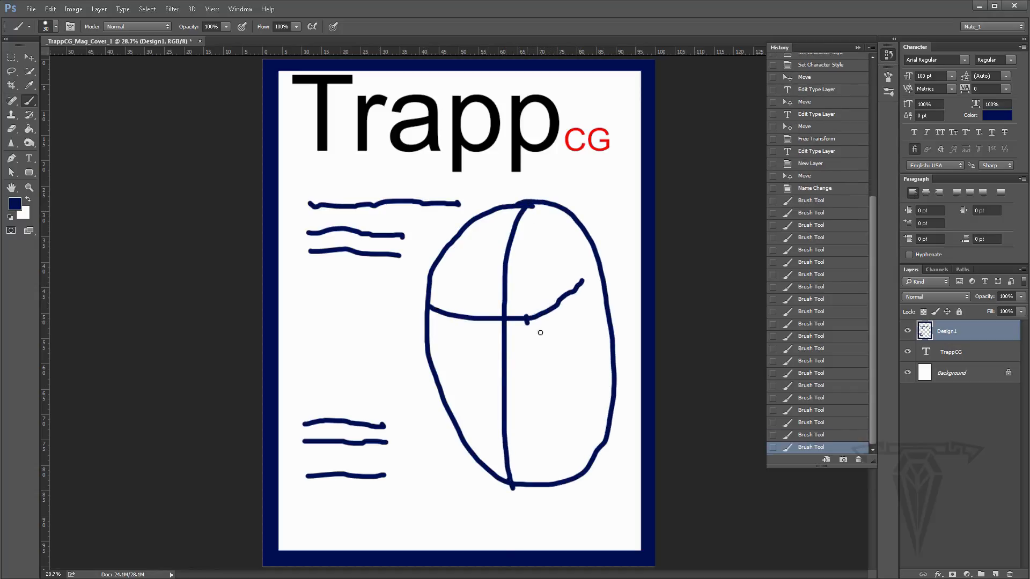
mouse_move(527, 321)
mouse_down()
mouse_move(554, 309)
mouse_move(544, 307)
mouse_up()
mouse_move(483, 314)
mouse_down()
mouse_move(452, 304)
mouse_move(455, 328)
mouse_move(487, 324)
mouse_up()
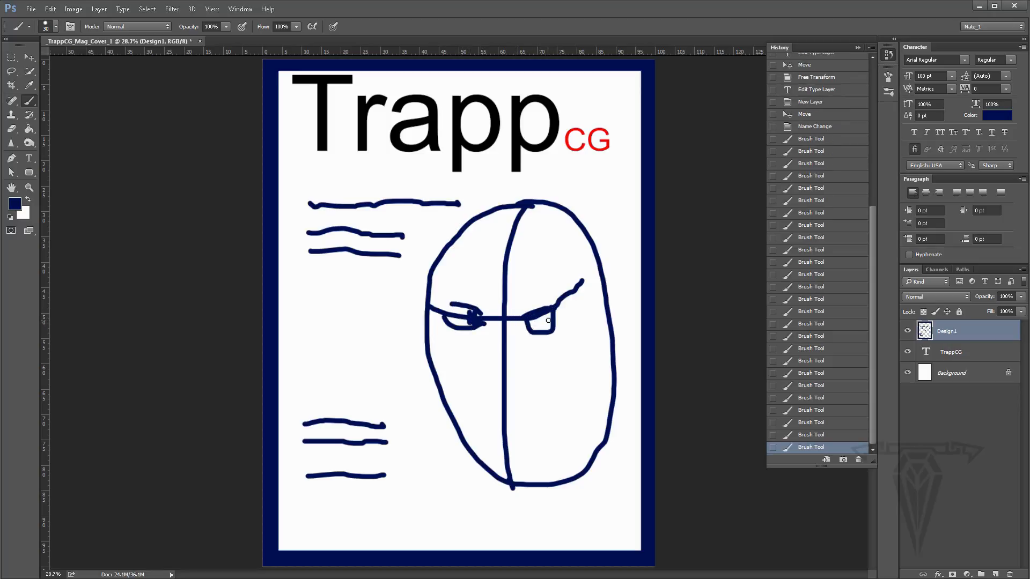
drag(549, 315, 545, 329)
- Add a nose, mouth, neck lines and a left ear to the sketched face
mouse_move(501, 370)
mouse_down()
mouse_move(487, 395)
mouse_move(510, 449)
mouse_move(563, 438)
mouse_move(622, 514)
mouse_up()
drag(515, 484, 501, 532)
drag(576, 536, 586, 493)
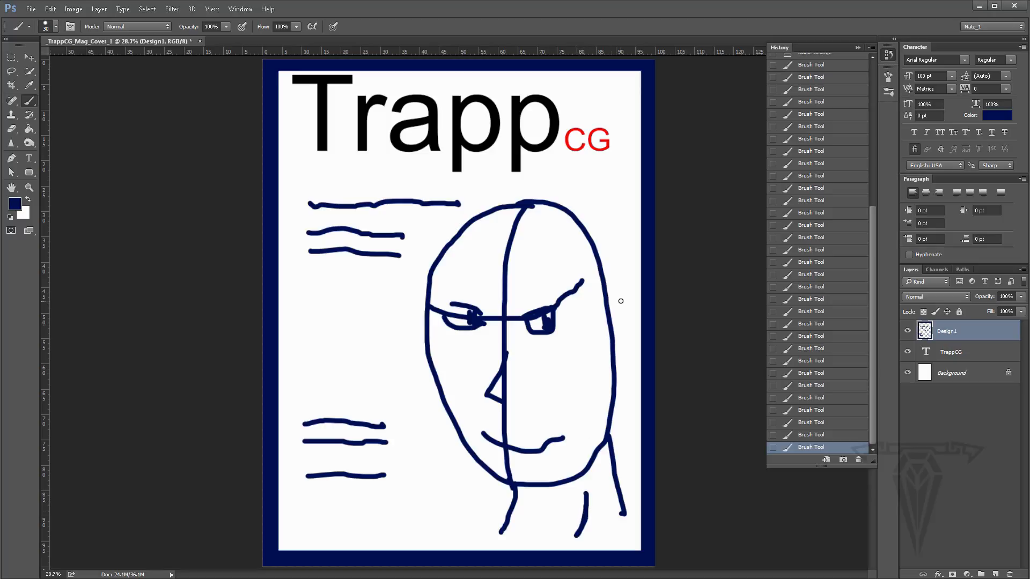
drag(531, 381, 520, 399)
mouse_move(488, 284)
mouse_down()
mouse_move(420, 295)
mouse_move(419, 364)
mouse_move(378, 309)
mouse_move(404, 266)
mouse_move(440, 238)
mouse_move(542, 217)
mouse_move(609, 233)
mouse_move(623, 284)
mouse_up()
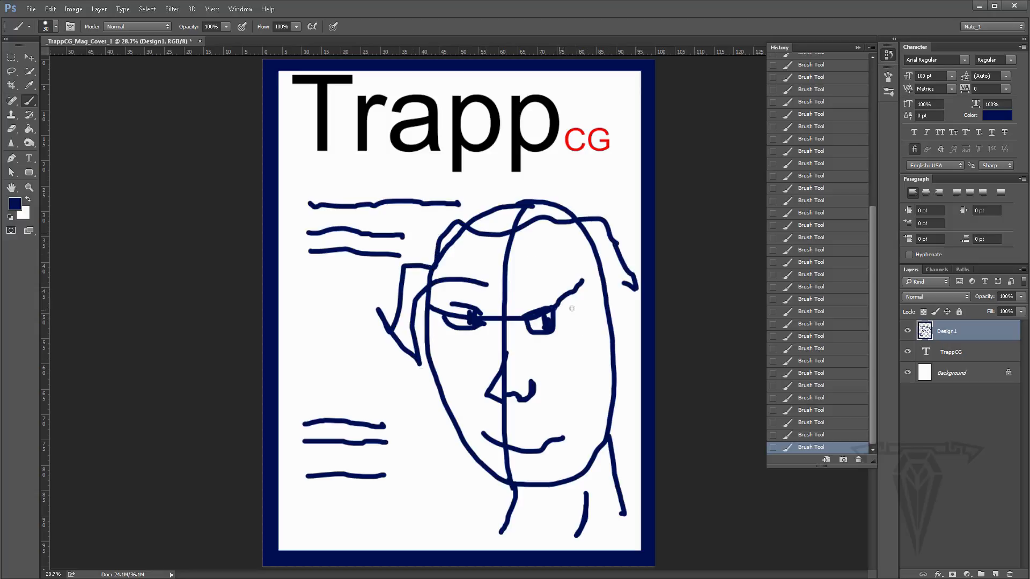
- Add eyebrows, a right ear and hair strokes to the sketched head
drag(572, 309, 553, 309)
drag(449, 304, 431, 289)
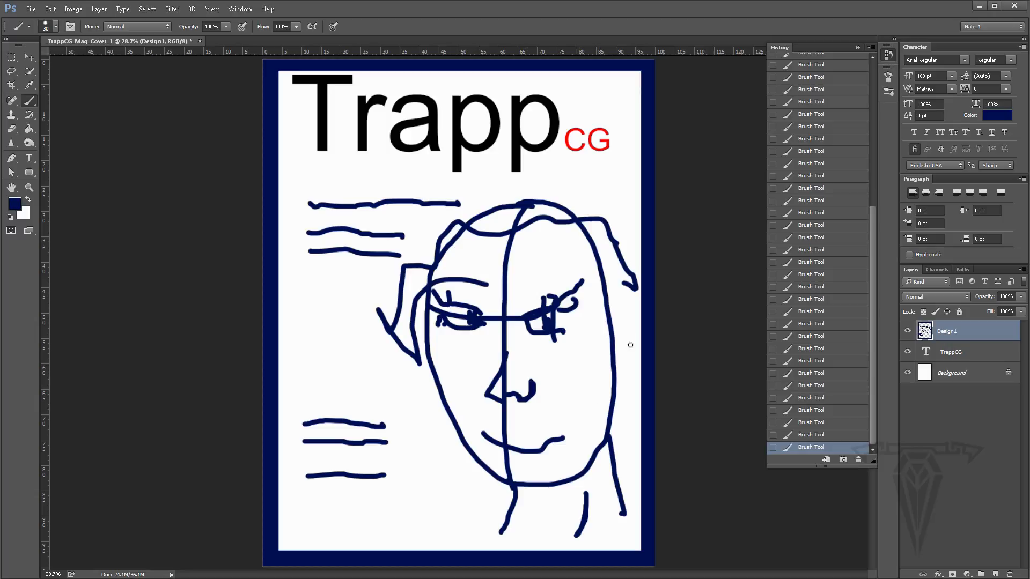
mouse_move(604, 325)
mouse_down()
mouse_move(627, 354)
mouse_move(620, 382)
mouse_up()
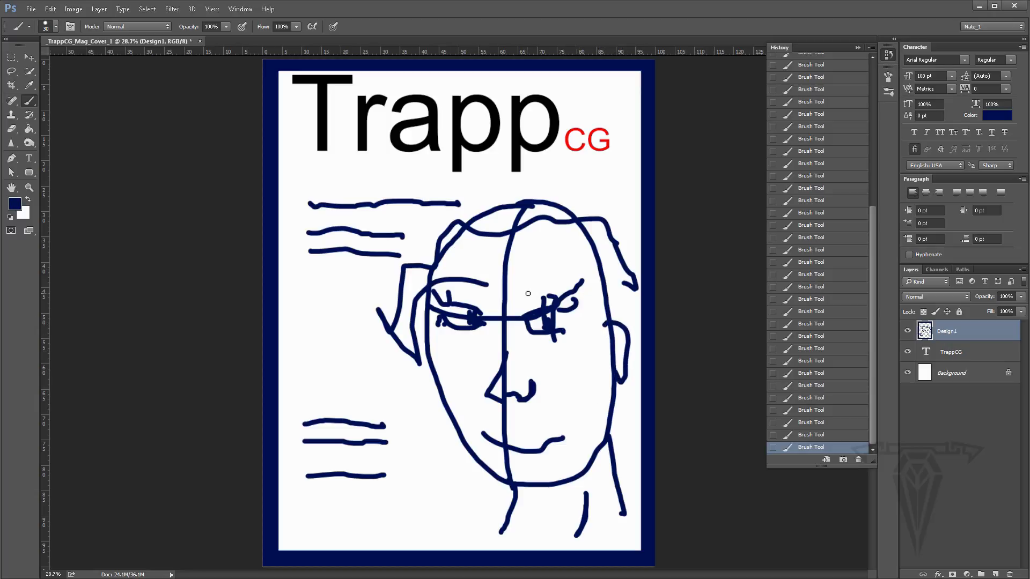
mouse_move(527, 293)
mouse_down()
mouse_move(539, 277)
mouse_move(570, 269)
mouse_up()
drag(490, 295, 460, 285)
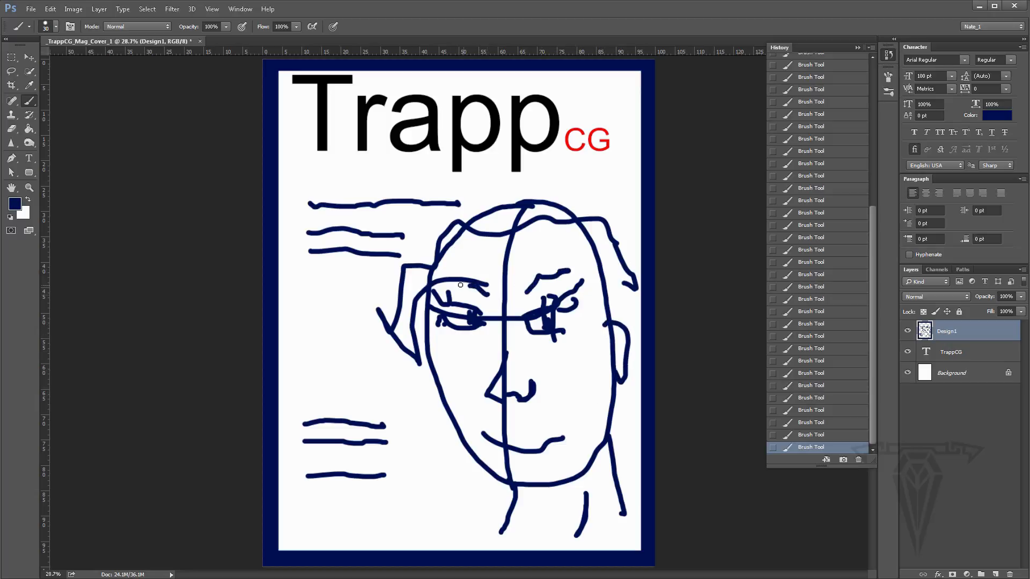
mouse_move(460, 215)
mouse_down()
mouse_move(544, 182)
mouse_move(612, 206)
mouse_move(603, 261)
mouse_move(624, 310)
mouse_up()
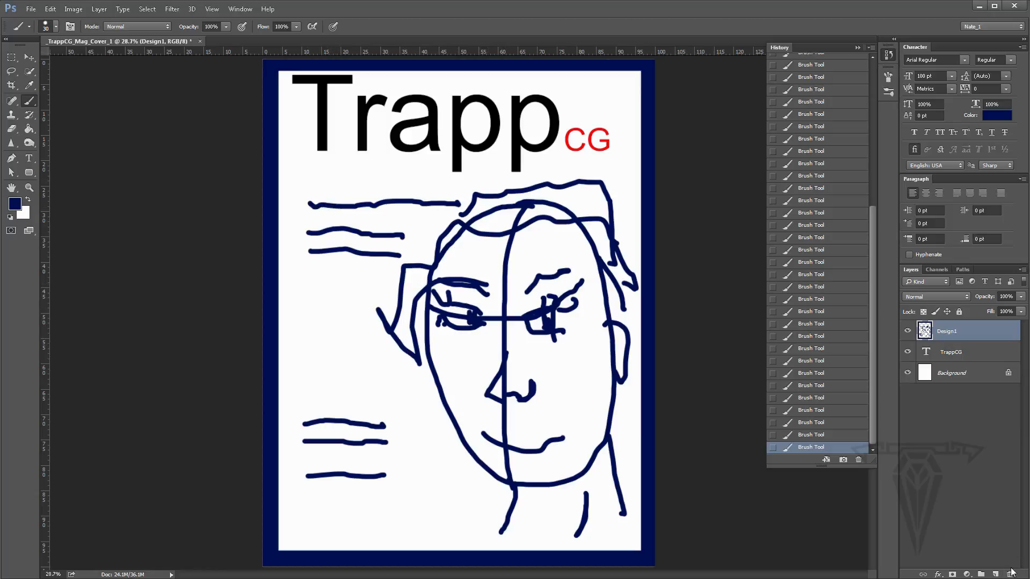
- On a new layer with Design1 hidden, draw two parallel diagonal straight lines across the page's top-left corner
click(996, 574)
click(908, 352)
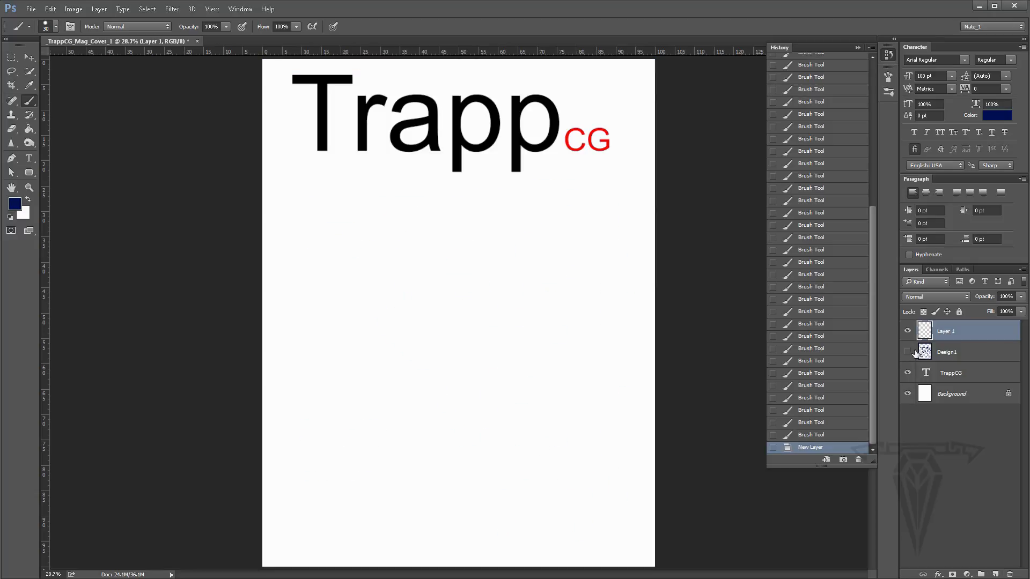
click(262, 133)
shift+click(345, 57)
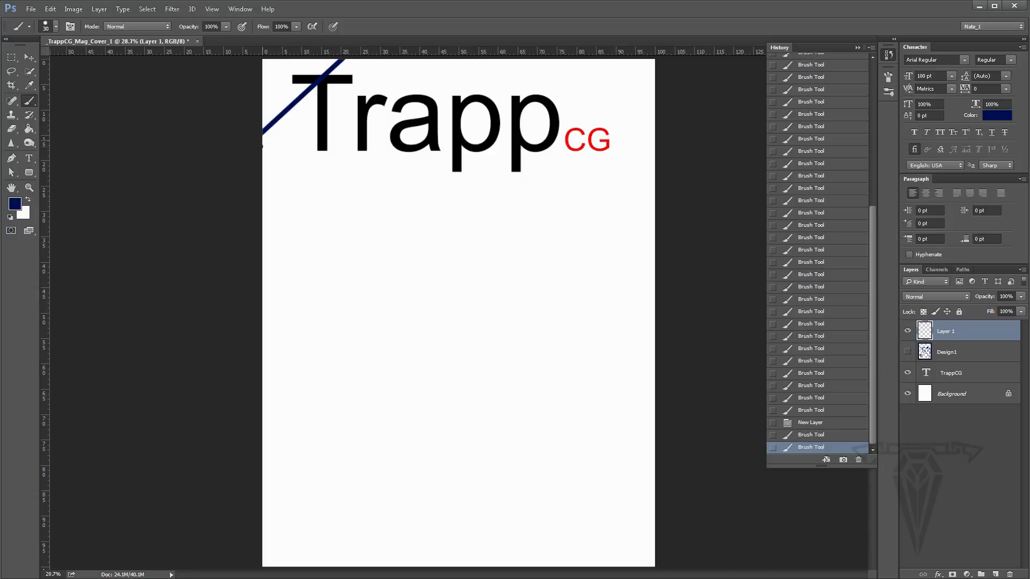
click(262, 155)
shift+click(370, 58)
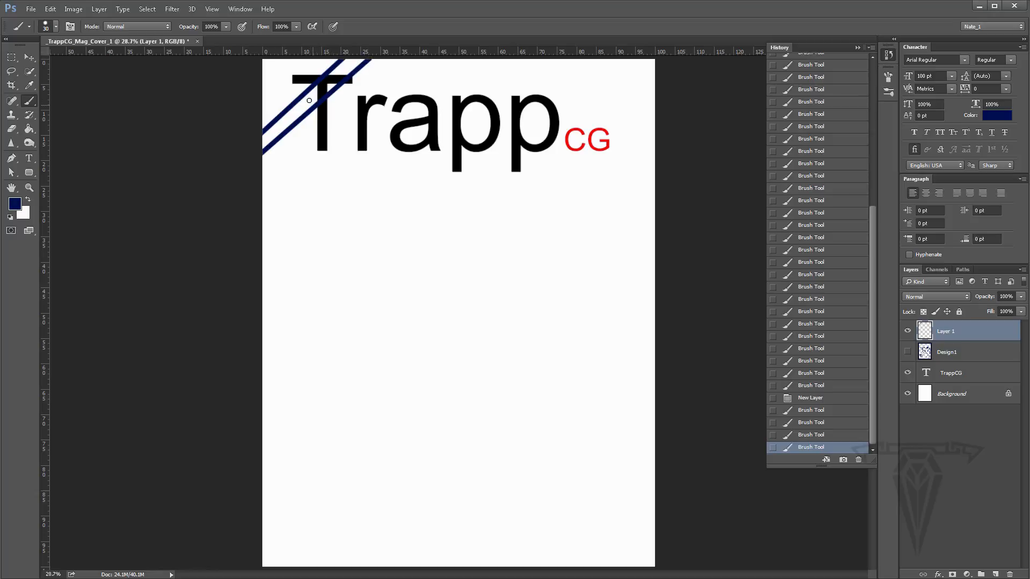
- Step back in the history to remove the two thin diagonal lines from the top-left corner
click(807, 436)
click(808, 423)
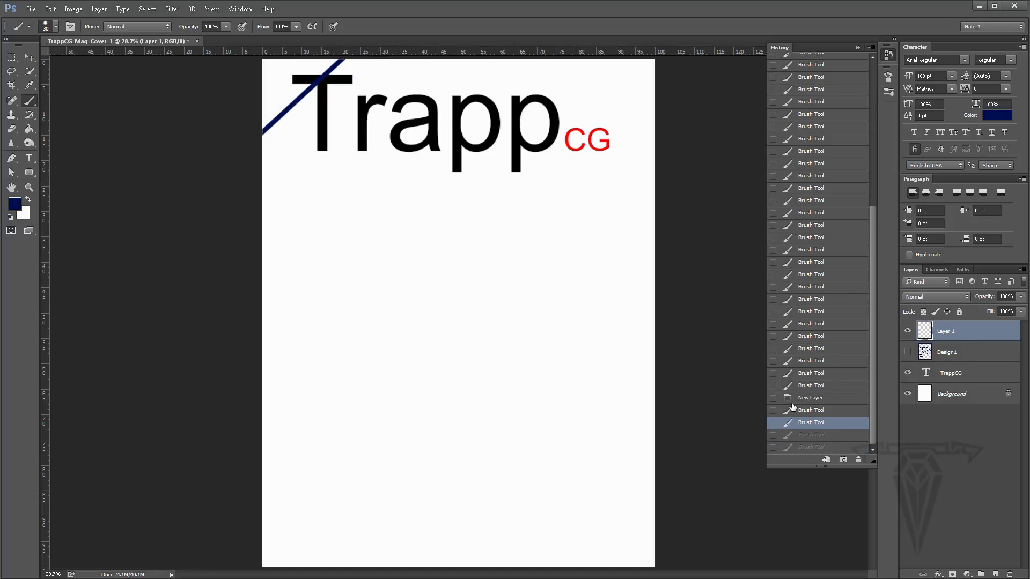
click(789, 407)
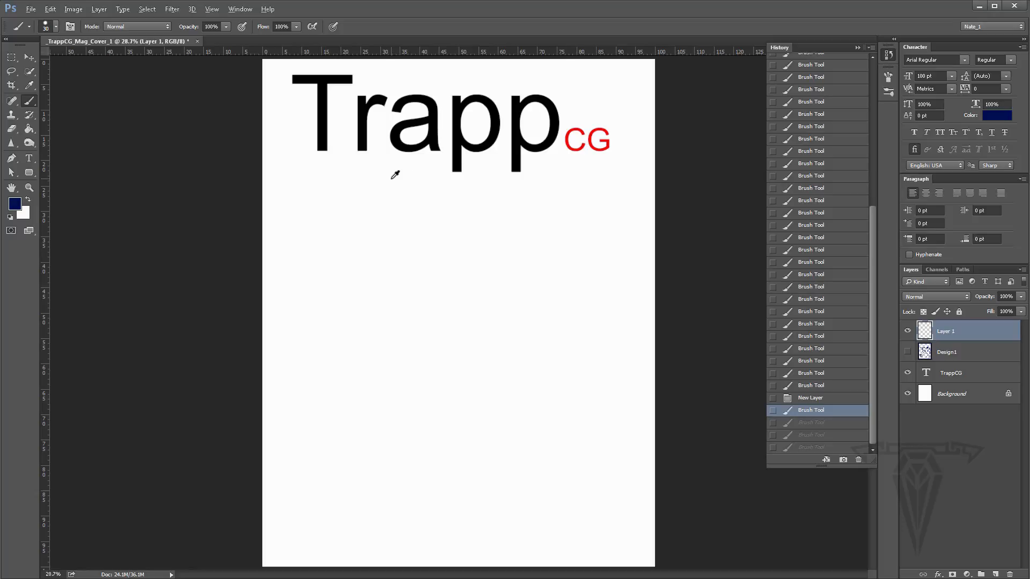
- Enlarge the brush to about 342 px and draw two thick parallel diagonal bands across the page's top-left corner
mouse_move(392, 179)
mouse_down()
mouse_move(381, 182)
mouse_move(417, 186)
mouse_move(404, 179)
mouse_up()
click(230, 168)
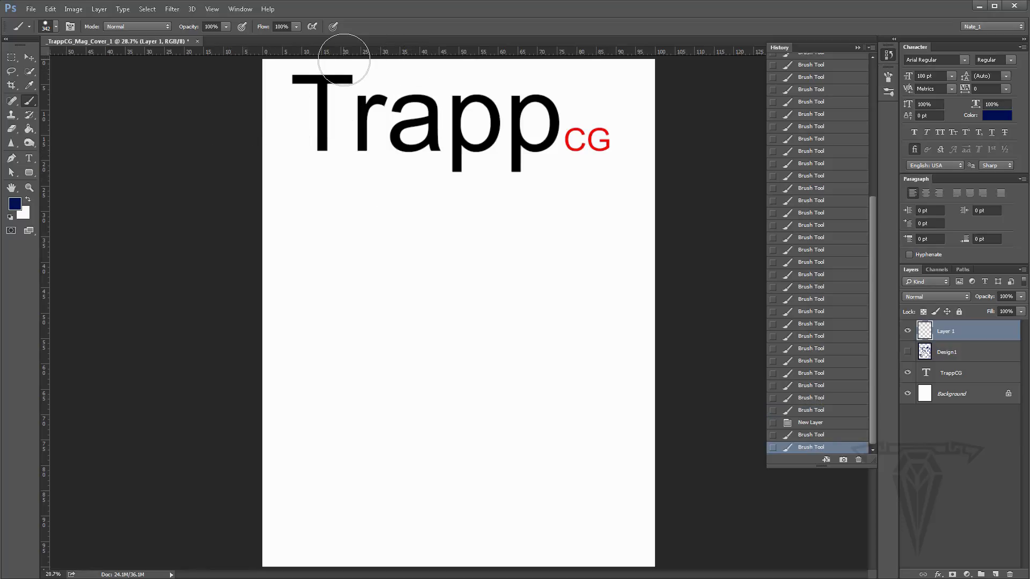
shift+click(385, 59)
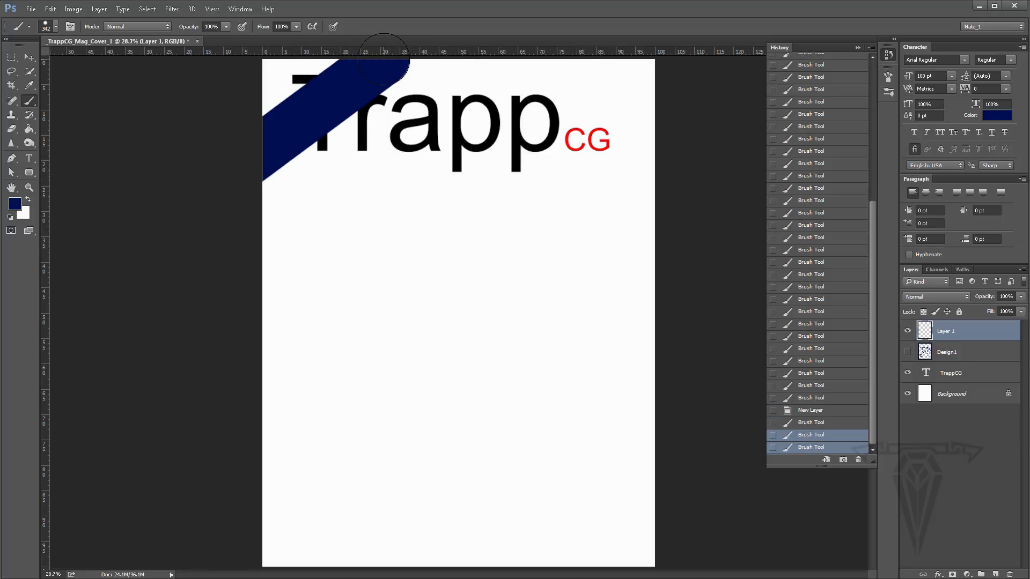
click(227, 274)
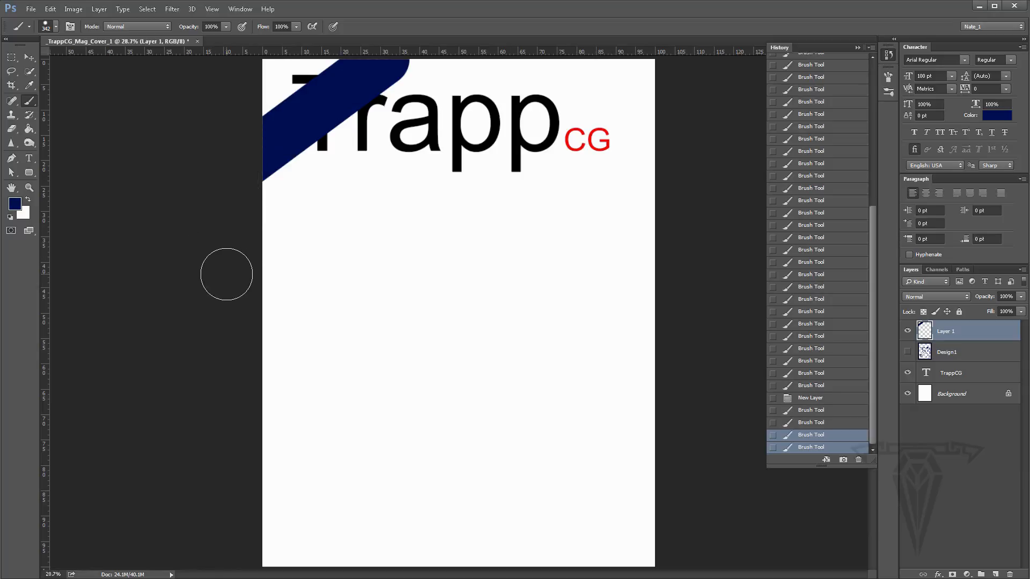
shift+click(519, 59)
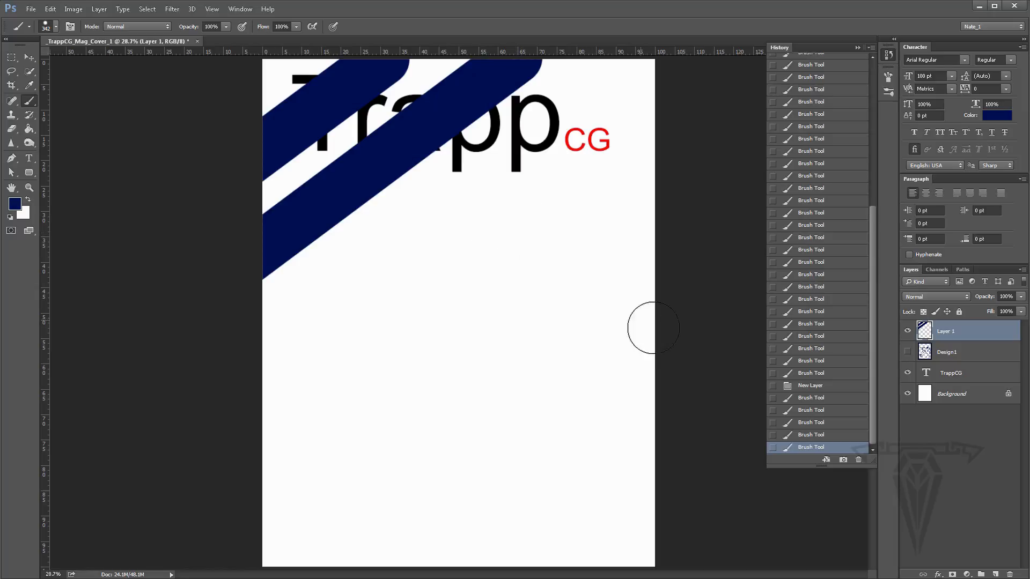
- Move Layer 1 below the TrappCG text layer so the masthead sits over the bands
click(950, 377)
click(950, 331)
drag(950, 331, 946, 376)
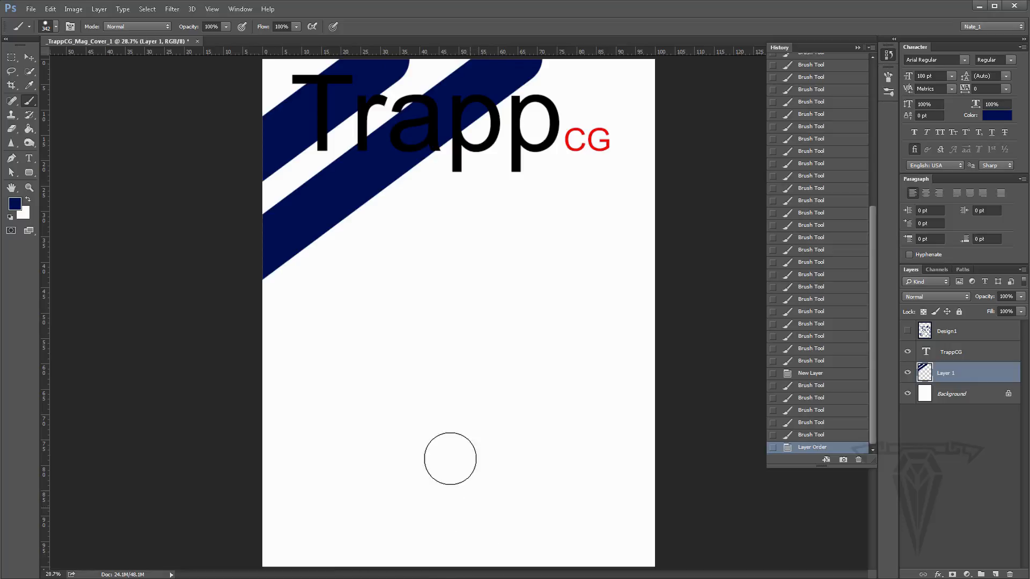
- Draw two matching thick parallel diagonal bands across the page's bottom-right corner
click(29, 188)
alt+click(551, 418)
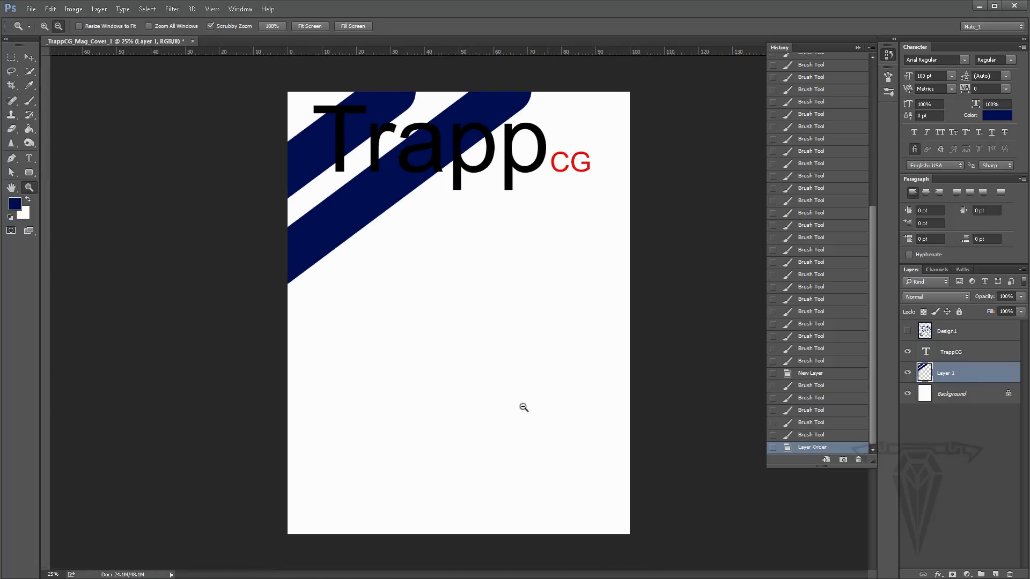
alt+click(492, 383)
click(29, 101)
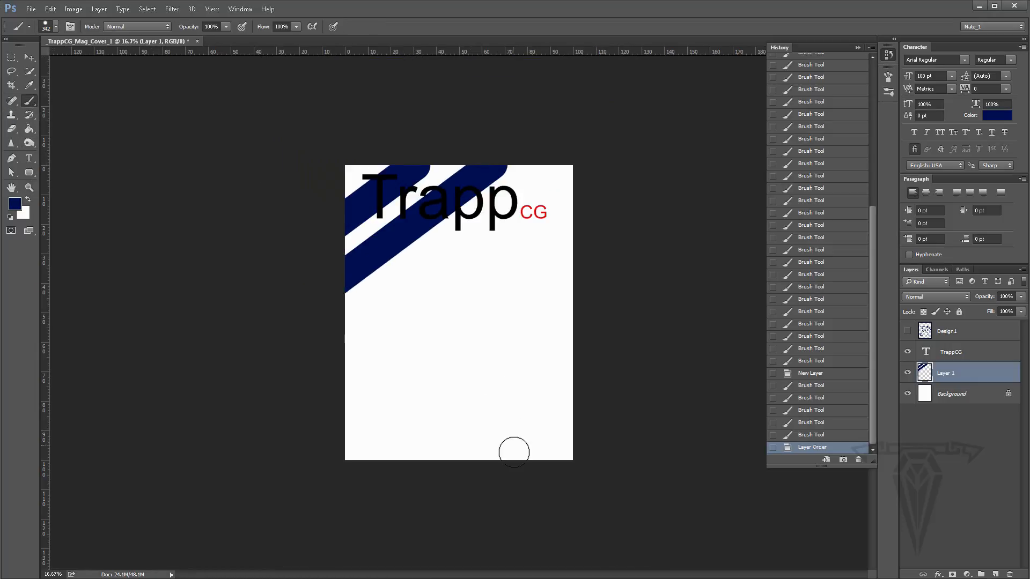
click(451, 475)
shift+click(592, 370)
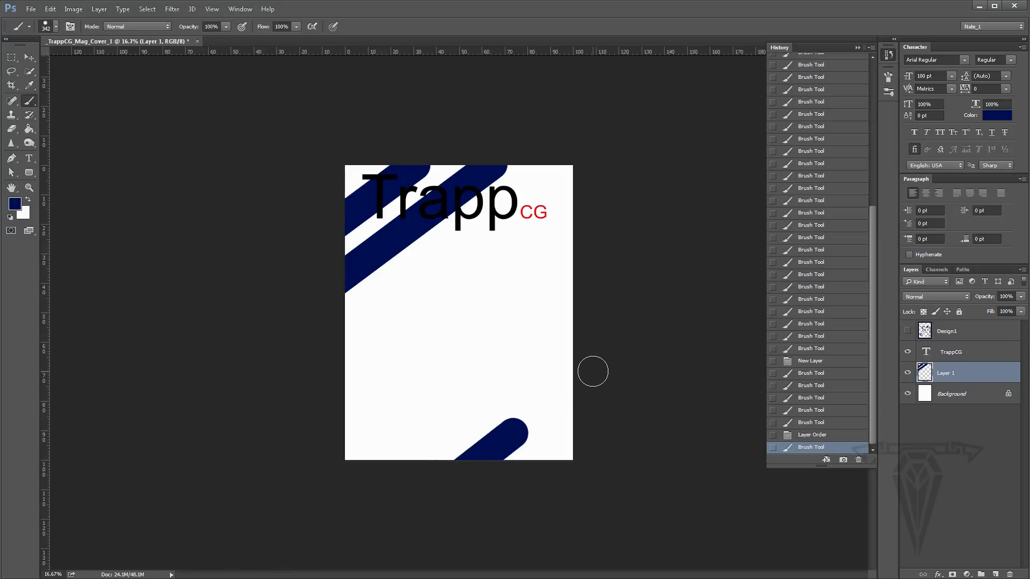
shift+click(606, 412)
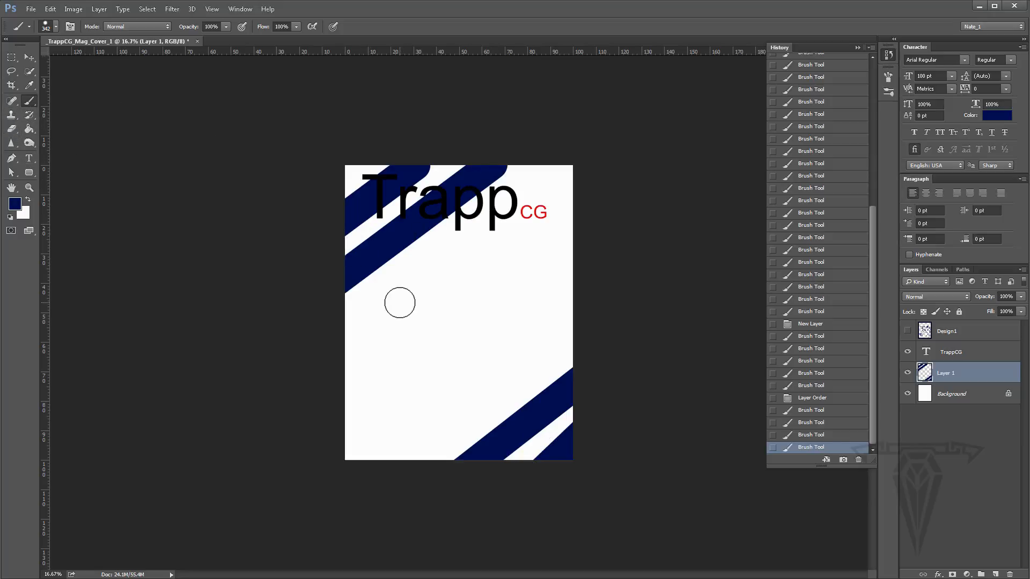
- Reduce the brush size and sketch a head in the lower left with guide lines, features and hair strokes
key(bracketleft)
key(bracketleft)
key(bracketleft)
key(bracketleft)
key(bracketleft)
key(bracketleft)
key(bracketleft)
key(bracketleft)
mouse_move(434, 281)
mouse_down()
mouse_move(390, 301)
mouse_move(374, 349)
mouse_move(377, 407)
mouse_move(421, 430)
mouse_move(460, 360)
mouse_move(452, 304)
mouse_move(427, 281)
mouse_move(409, 285)
mouse_move(429, 425)
mouse_up()
mouse_move(454, 331)
mouse_down()
mouse_move(440, 362)
mouse_move(383, 356)
mouse_up()
mouse_move(454, 382)
mouse_down()
mouse_move(401, 406)
mouse_move(383, 400)
mouse_up()
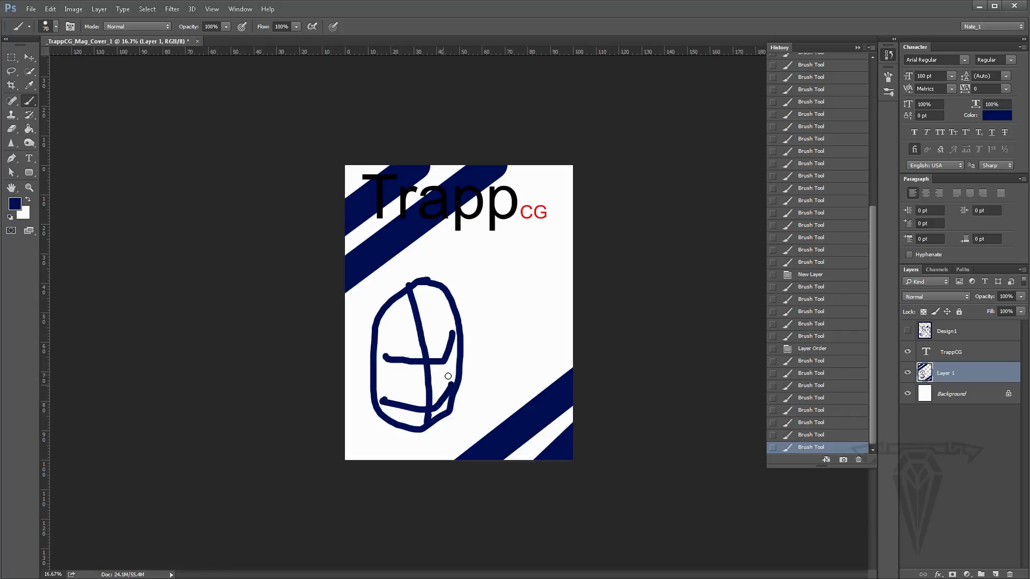
mouse_move(441, 361)
mouse_down()
mouse_move(393, 355)
mouse_move(438, 399)
mouse_move(407, 413)
mouse_move(416, 416)
mouse_up()
mouse_move(380, 366)
mouse_down()
mouse_move(365, 367)
mouse_move(370, 378)
mouse_up()
mouse_move(416, 336)
mouse_down()
mouse_move(474, 321)
mouse_move(492, 375)
mouse_up()
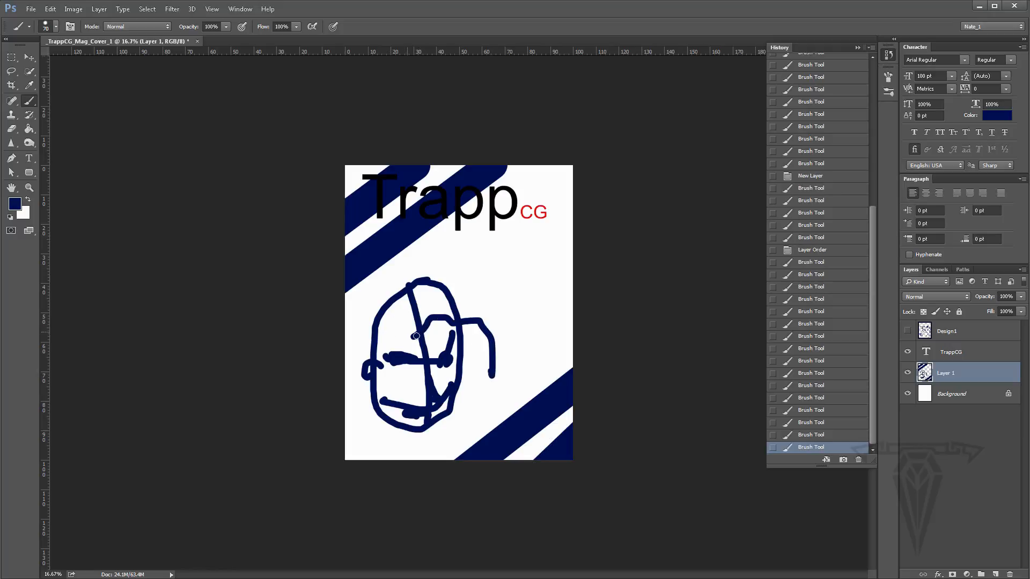
mouse_move(415, 337)
mouse_down()
mouse_move(392, 327)
mouse_move(352, 355)
mouse_up()
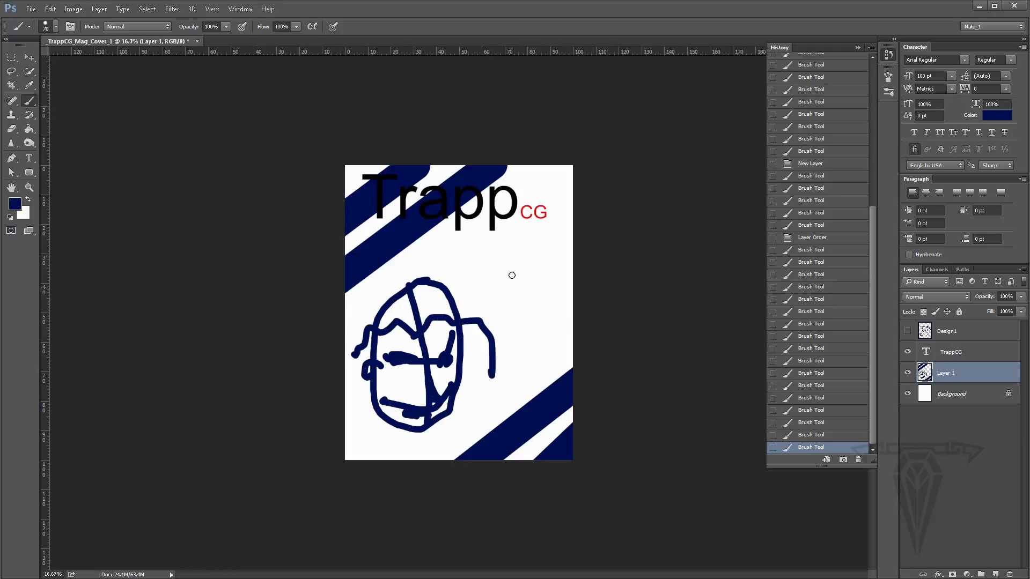
- Draw short horizontal placeholder lines for text to the right of the sketched head
mouse_move(484, 254)
mouse_down()
mouse_move(547, 257)
mouse_move(554, 279)
mouse_up()
drag(496, 294, 546, 295)
click(514, 347)
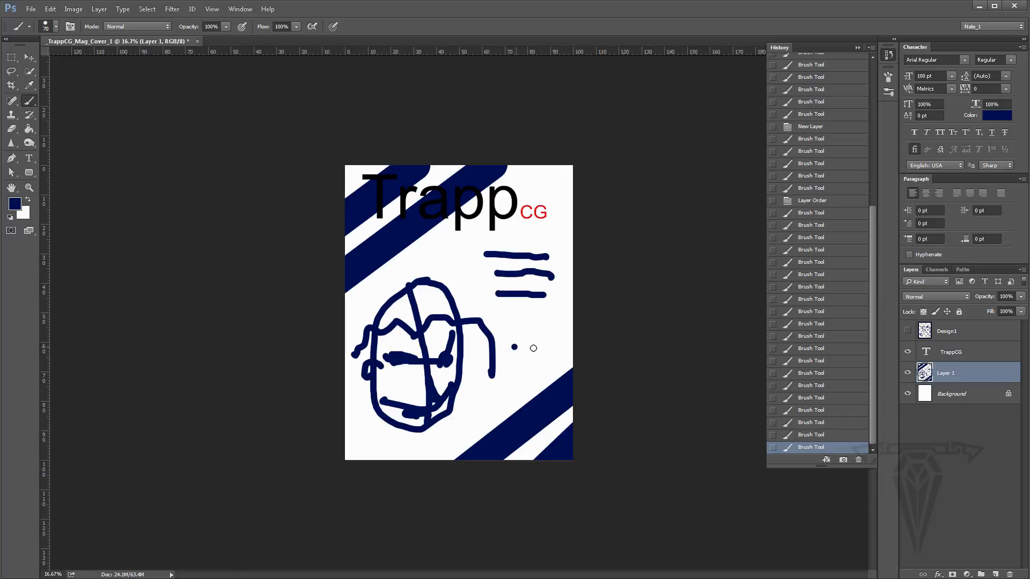
mouse_move(515, 347)
mouse_down()
mouse_move(541, 349)
mouse_move(540, 368)
mouse_up()
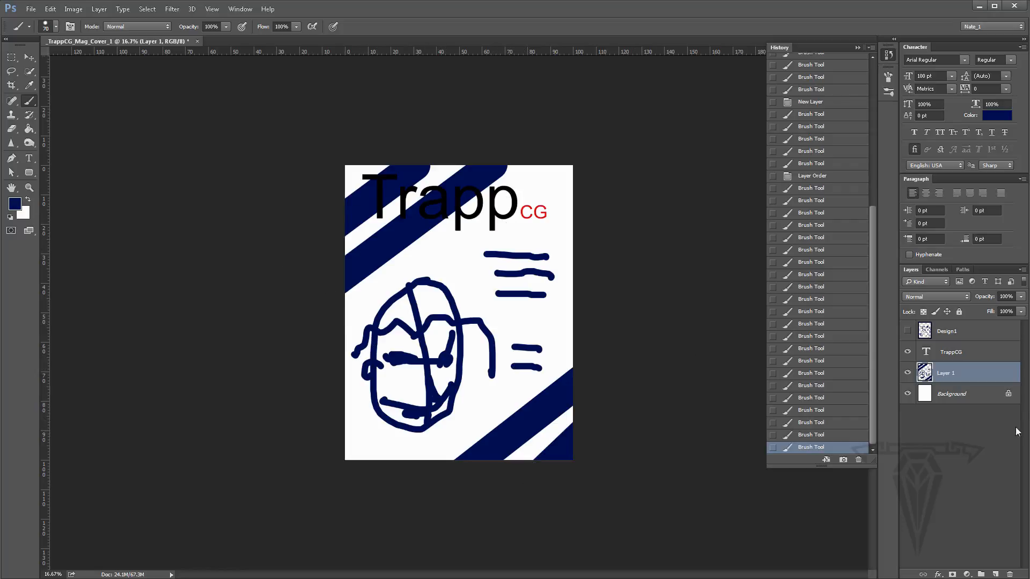
- Compare the Design1 and Layer 1 sketches by toggling their visibility, then hide both layers with Design1 selected
mouse_move(957, 375)
mouse_down()
mouse_move(954, 354)
mouse_move(933, 349)
mouse_move(965, 509)
mouse_move(1008, 574)
mouse_up()
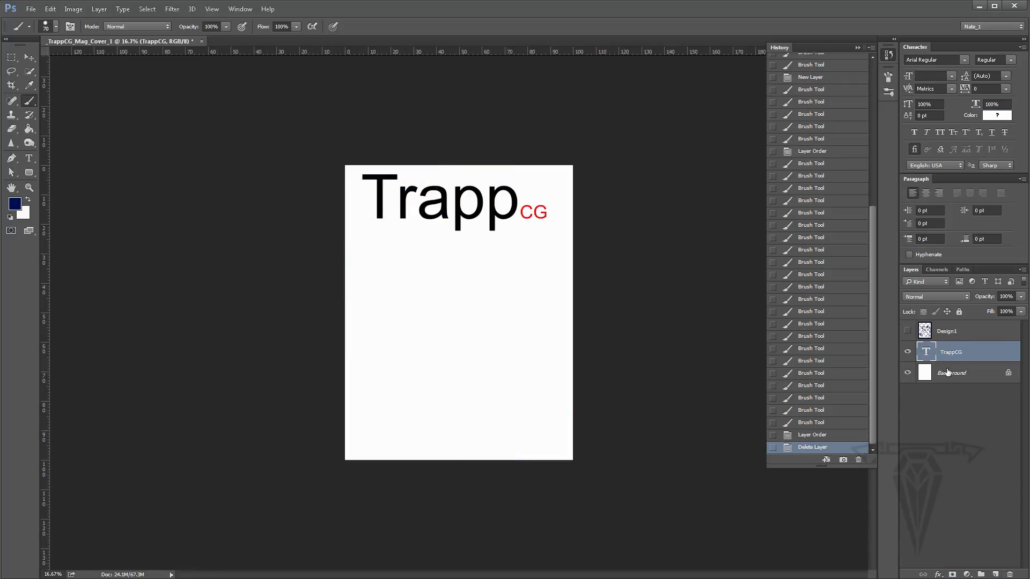
key(ctrl+z)
click(908, 331)
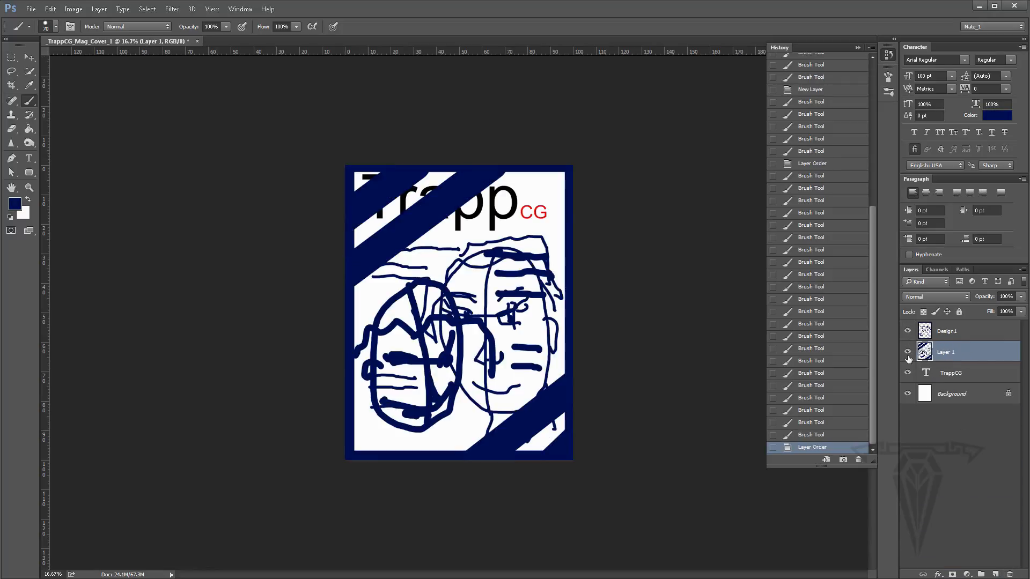
click(908, 352)
click(908, 331)
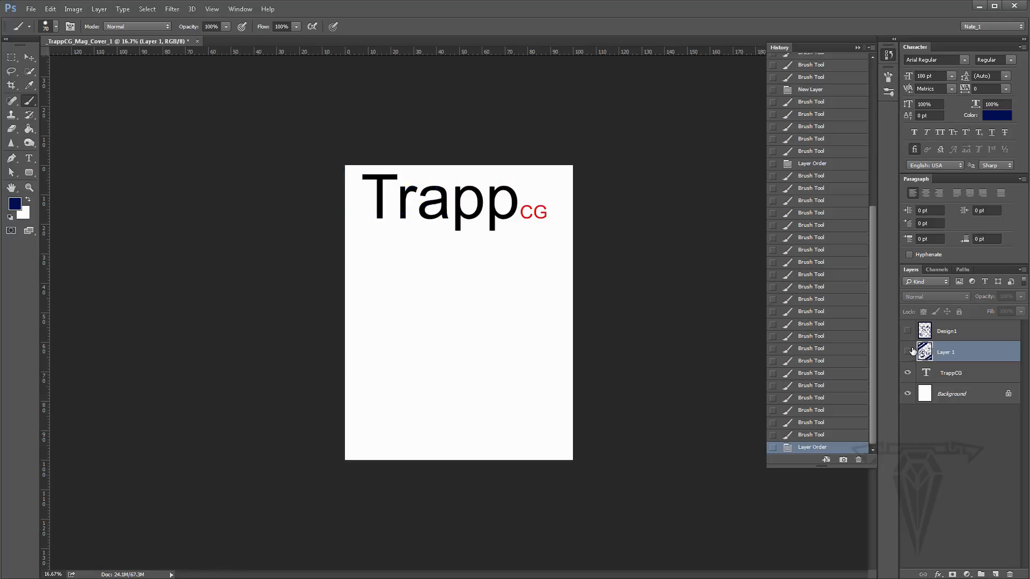
click(907, 352)
click(908, 331)
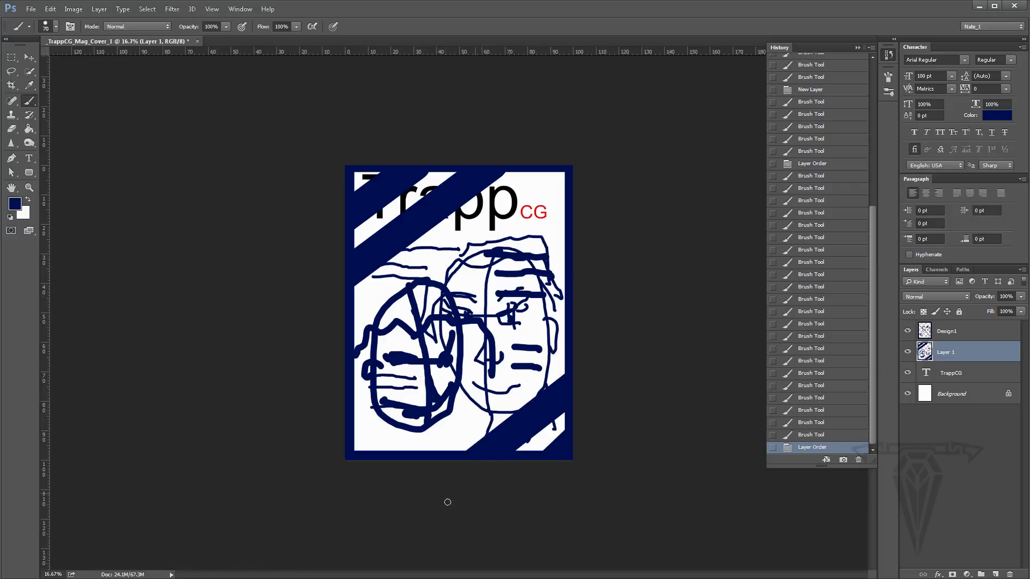
click(951, 335)
click(908, 331)
click(908, 352)
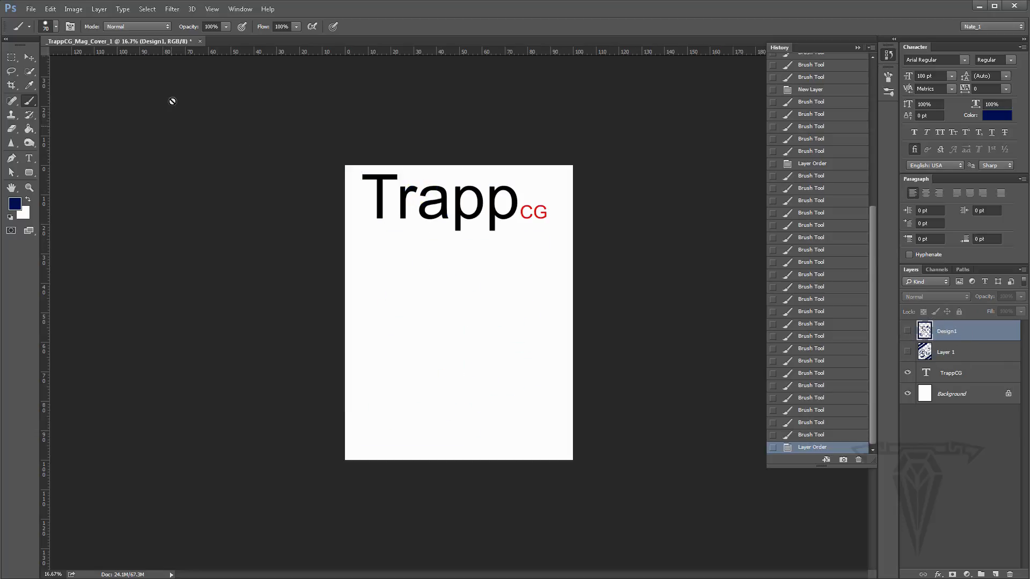
- Create a 36 pt paragraph text box below the masthead and fill it with placeholder text
click(29, 158)
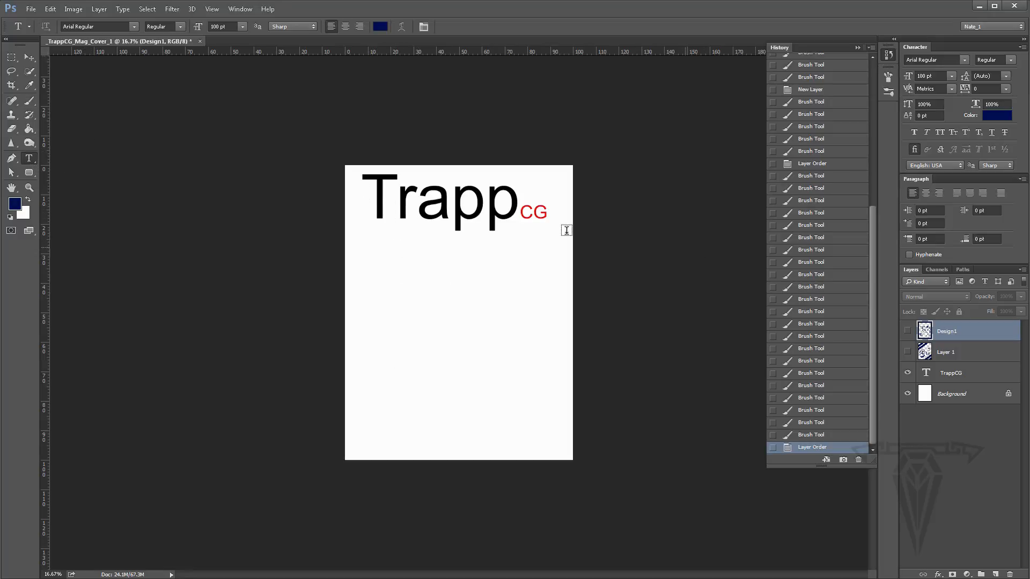
drag(363, 254, 455, 358)
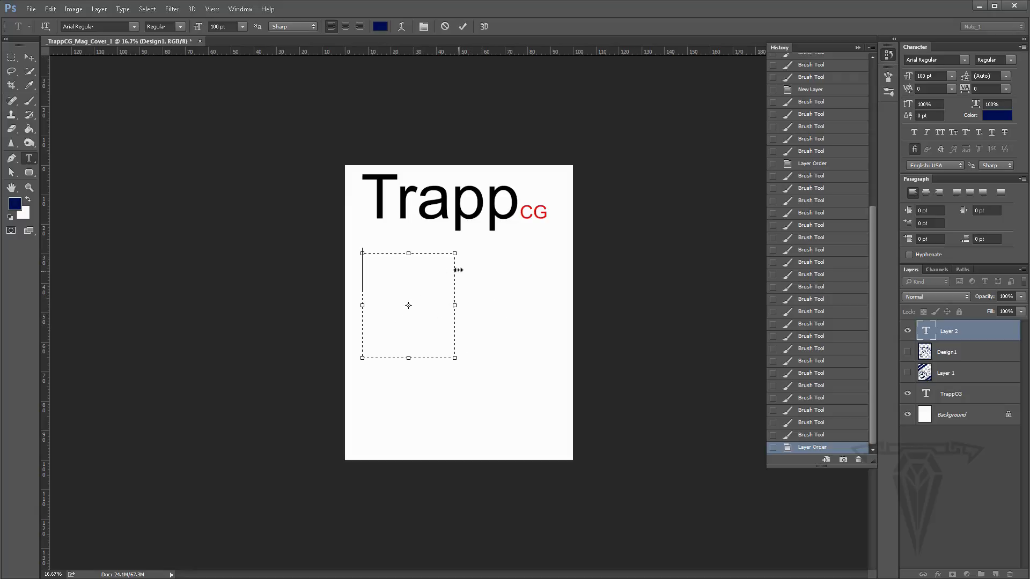
click(244, 26)
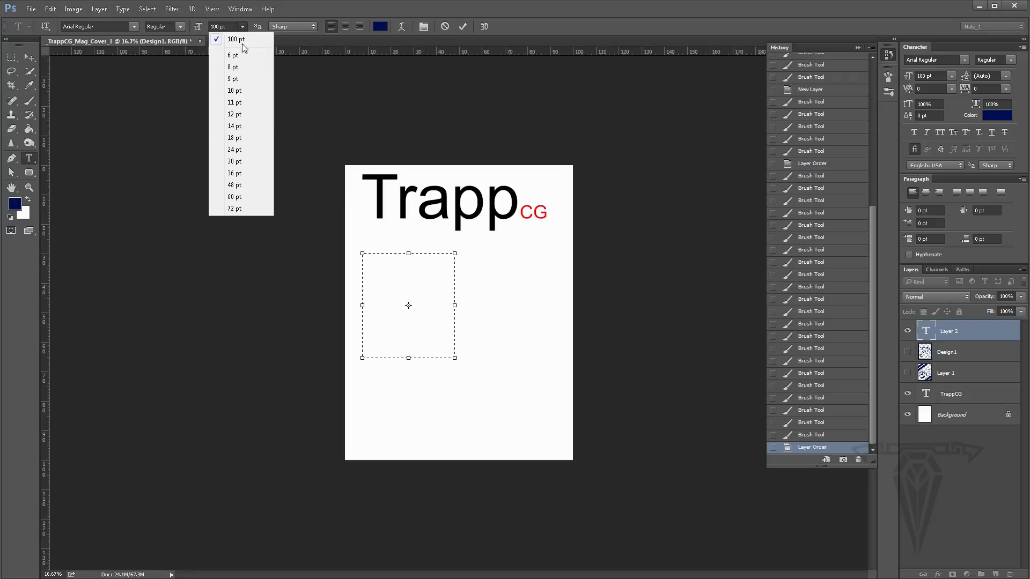
click(239, 173)
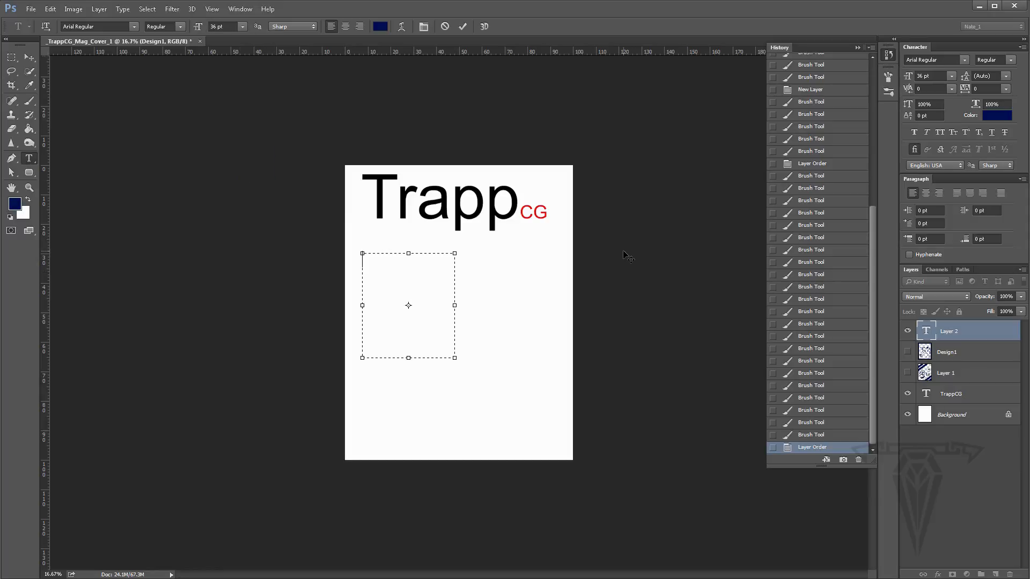
text(alkjdsfalksfj aslkdjf asdflkj )
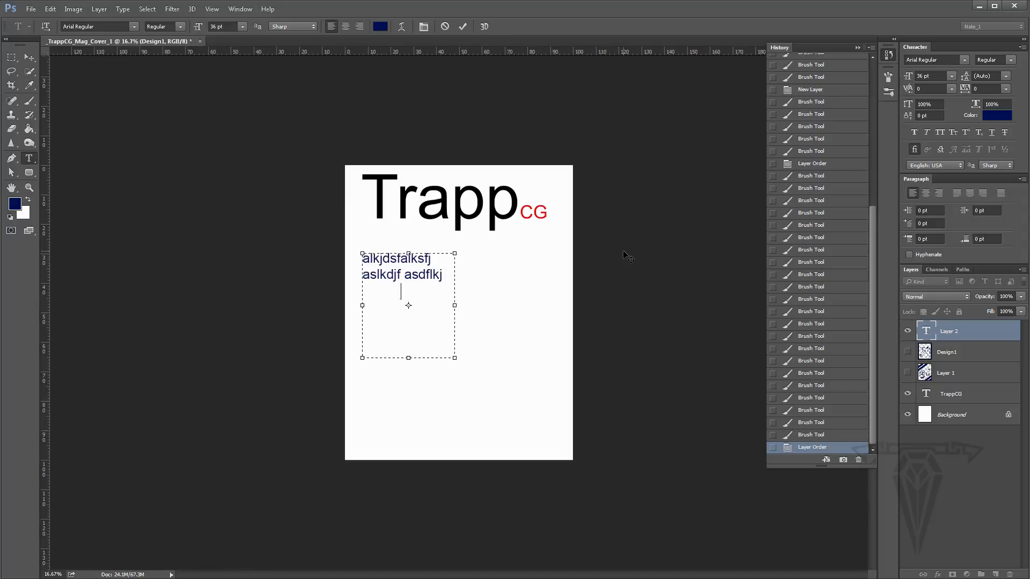
text(asdkfj asdlkfj a)
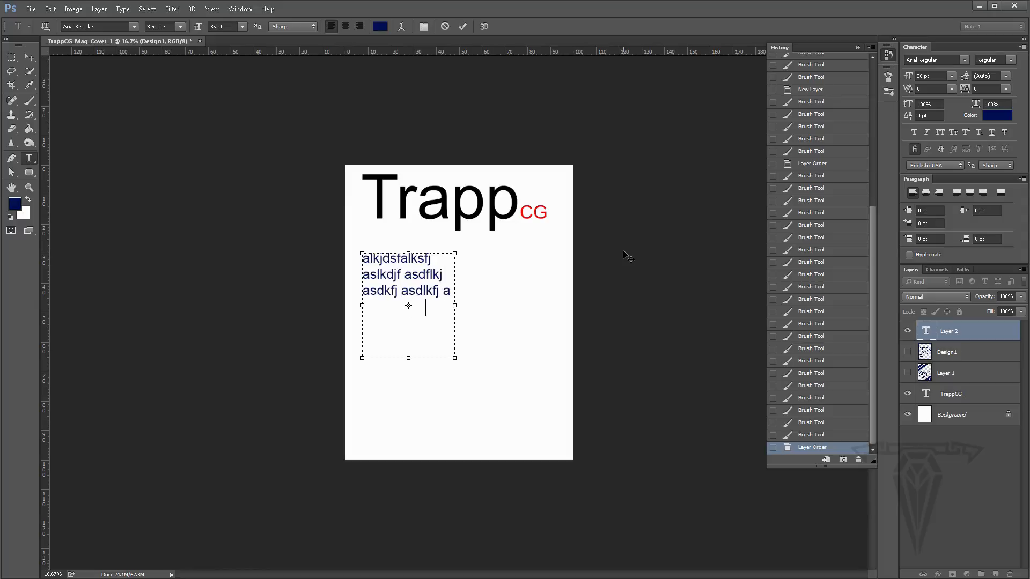
text(sdlkfj asdlkfj )
text(alksdjf asldkfj)
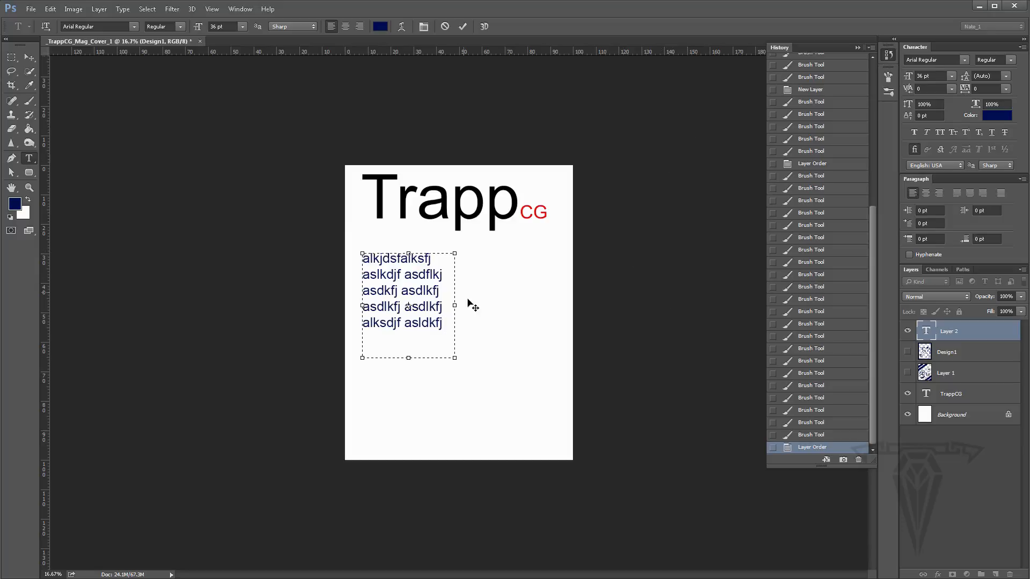
- Resize the paragraph text box, trying wider and narrower widths and a taller height
drag(455, 306, 556, 306)
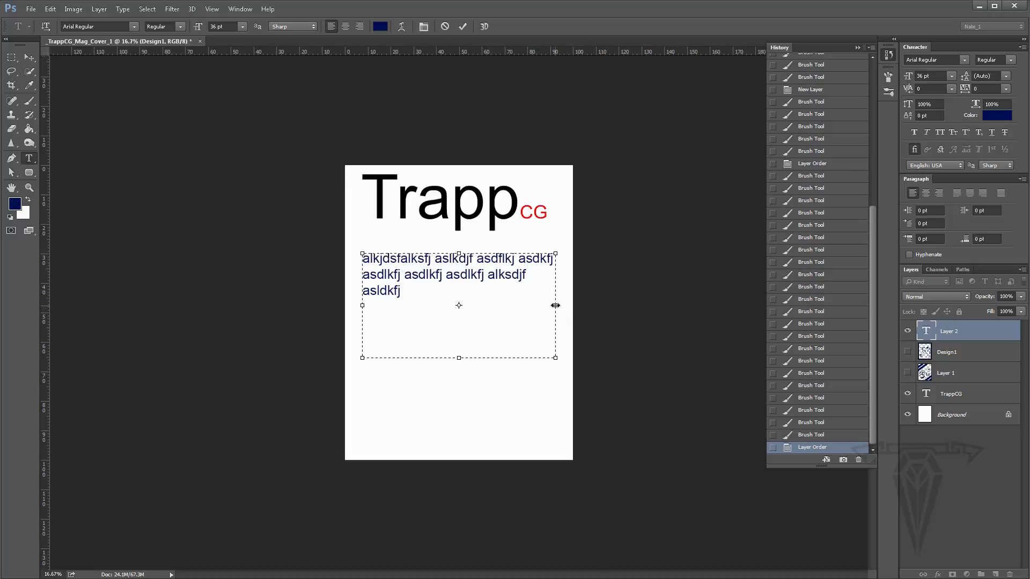
drag(555, 306, 471, 305)
drag(416, 358, 416, 339)
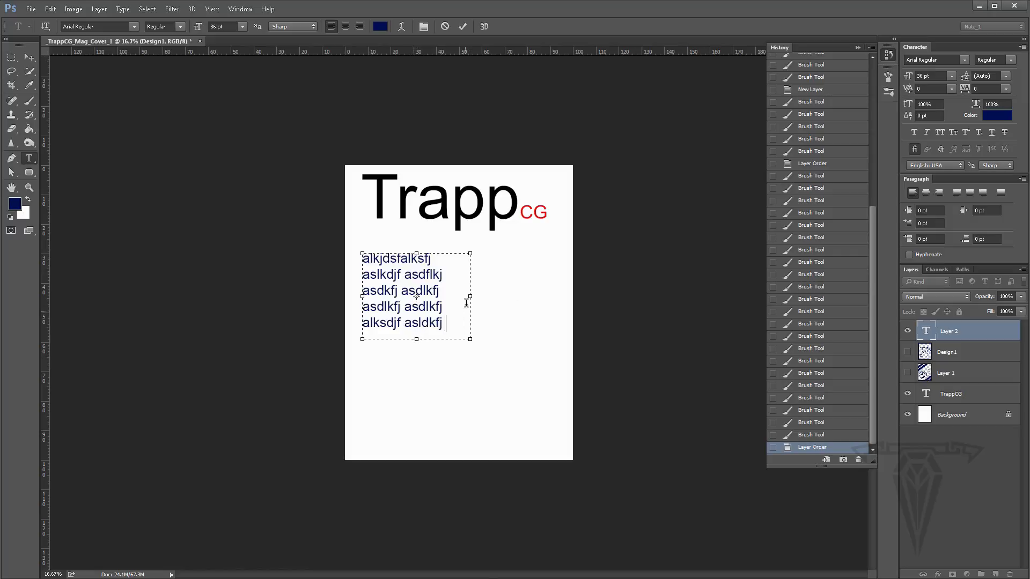
drag(472, 295, 460, 295)
drag(411, 339, 411, 369)
drag(460, 311, 532, 311)
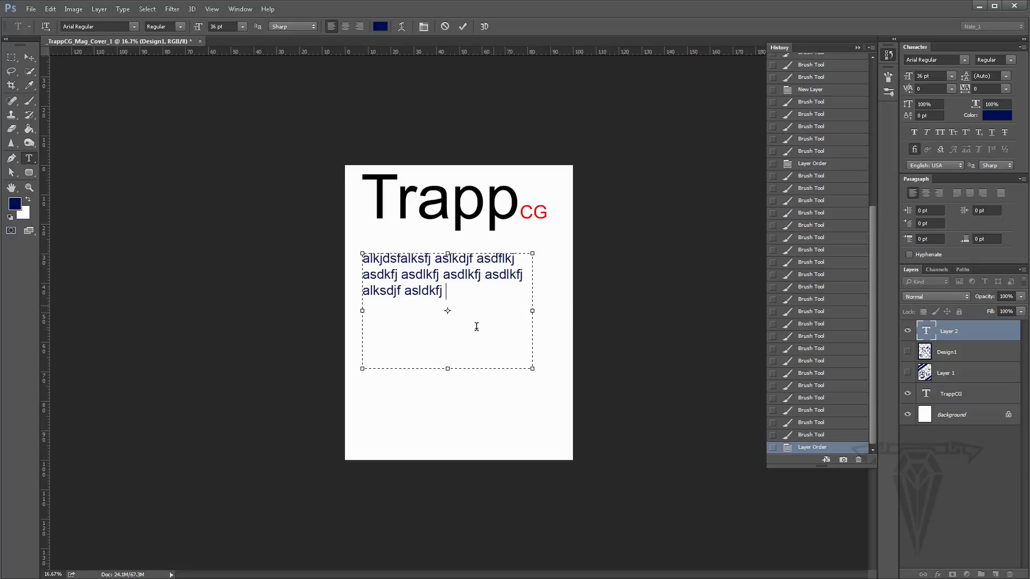
drag(537, 311, 452, 304)
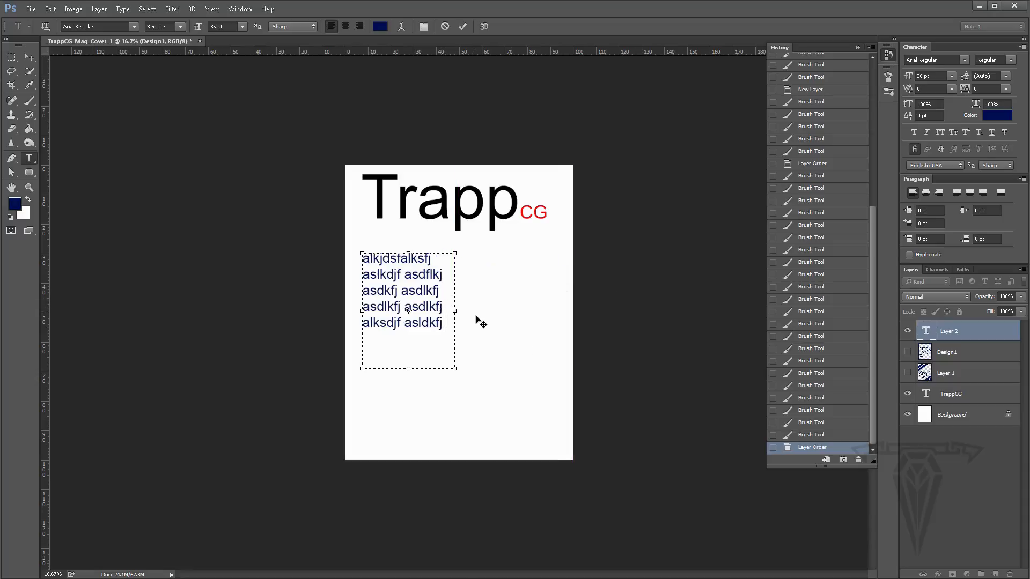
- Move the text block slightly lower and try centre and right alignment before setting it back to left alignment
click(29, 58)
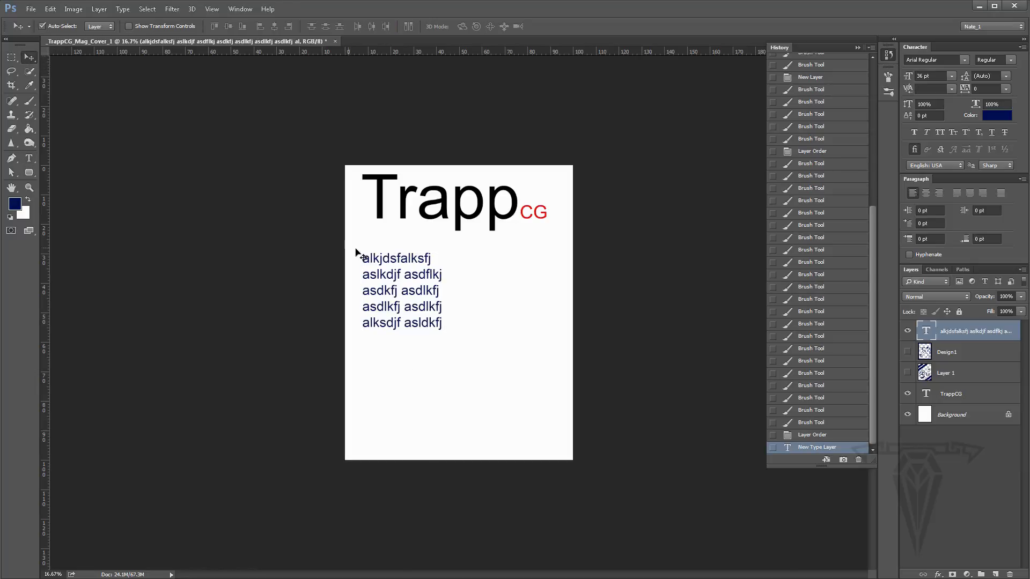
drag(417, 276, 421, 299)
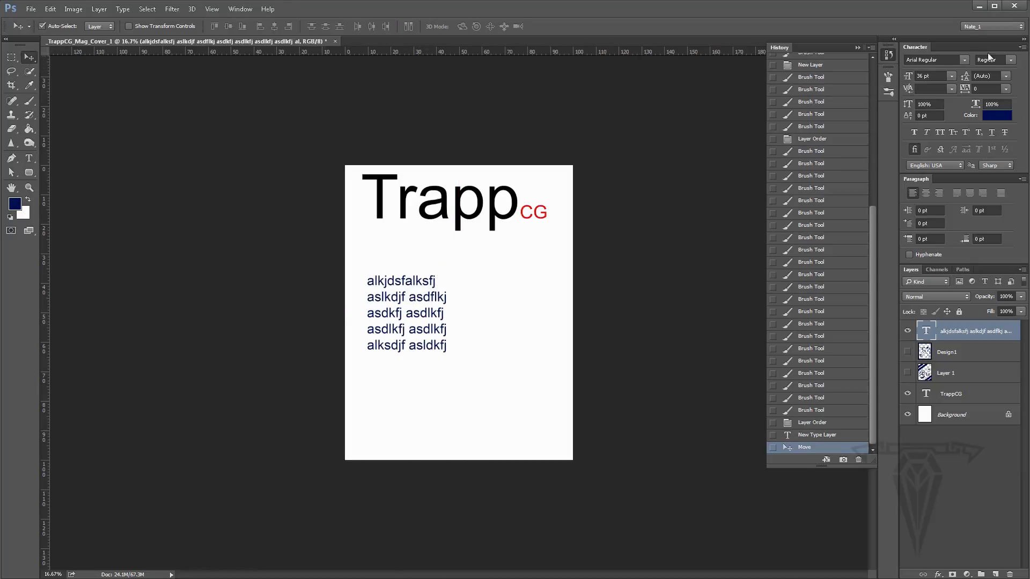
click(926, 193)
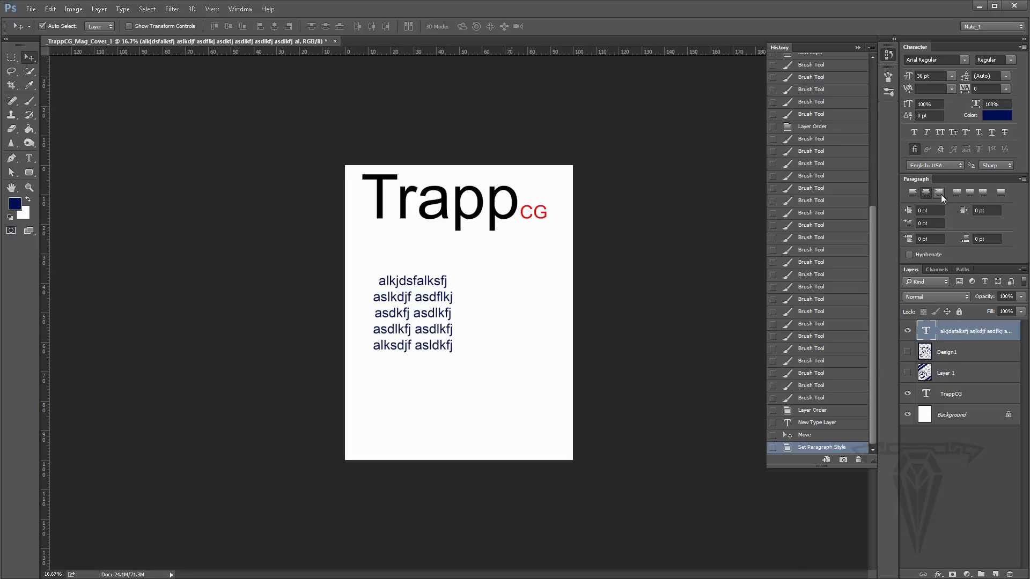
click(940, 193)
click(913, 193)
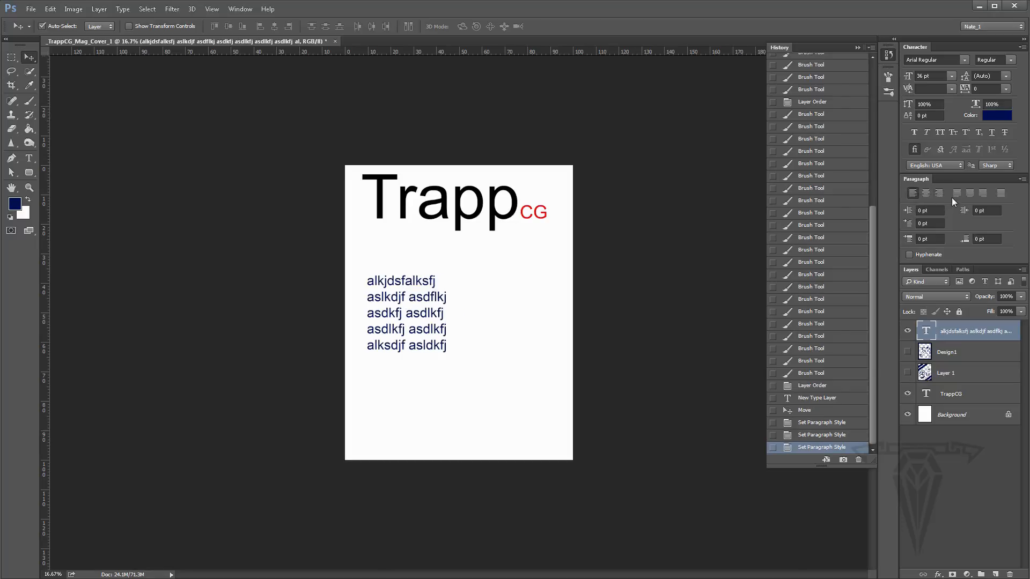
- Try the justify alignment options on the placeholder text block, then return it to left alignment
click(955, 193)
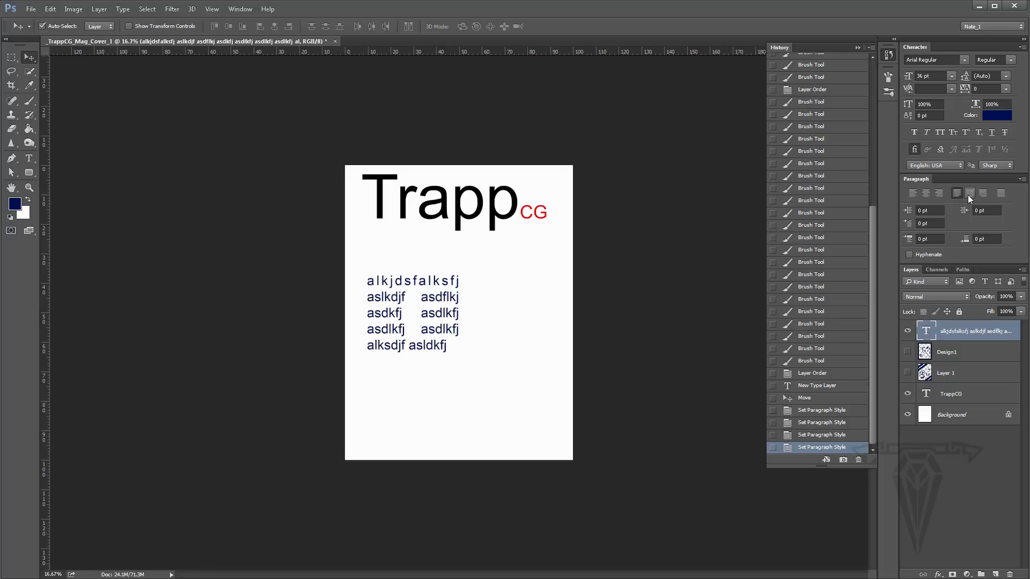
click(970, 193)
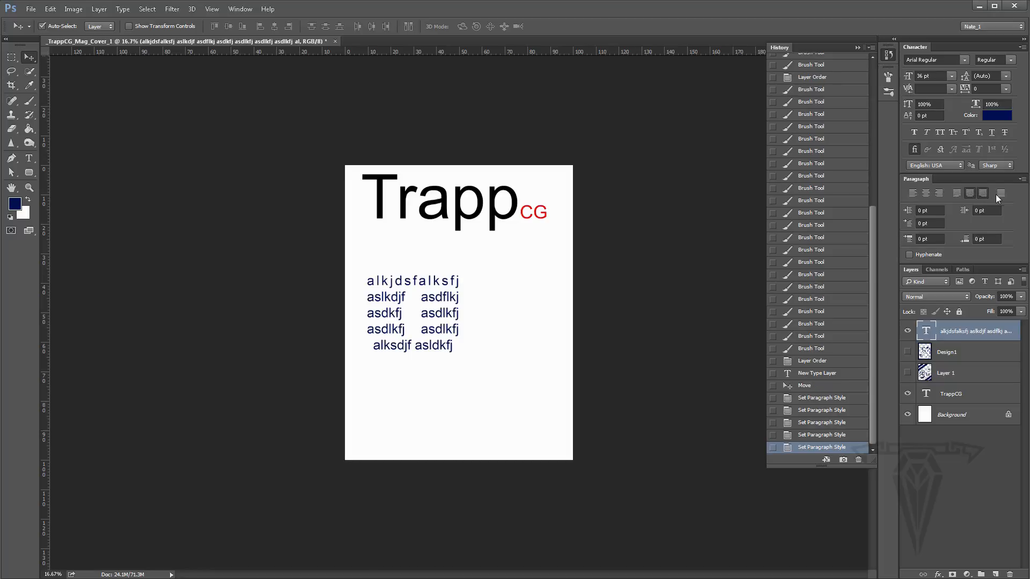
click(985, 194)
click(1000, 194)
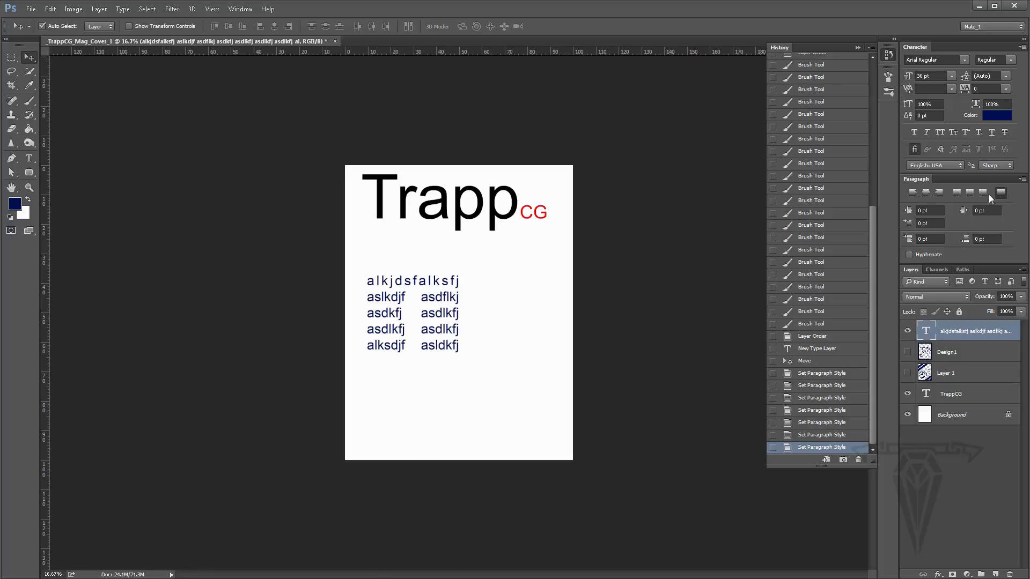
click(913, 194)
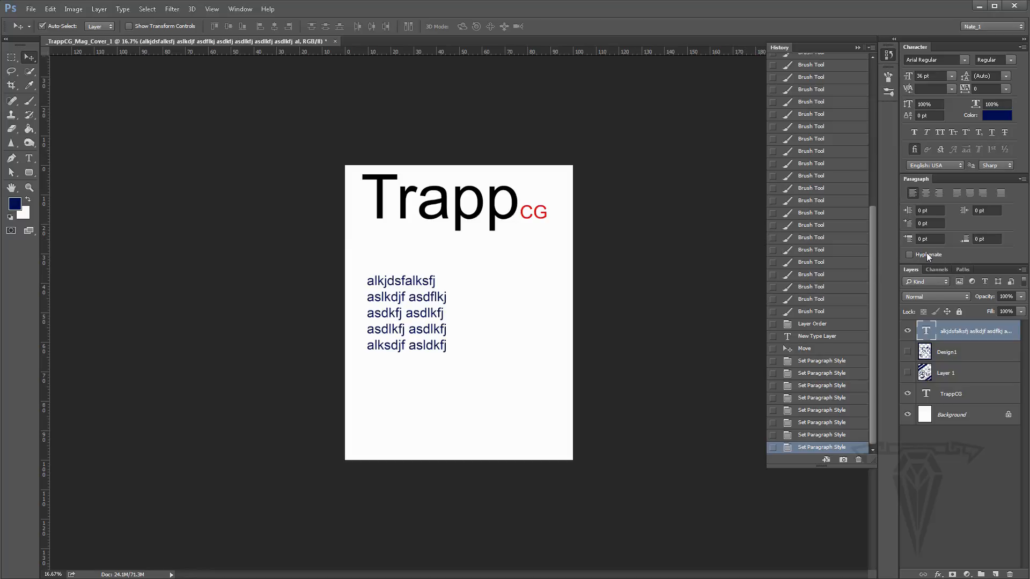
- Delete the placeholder text layer
click(909, 255)
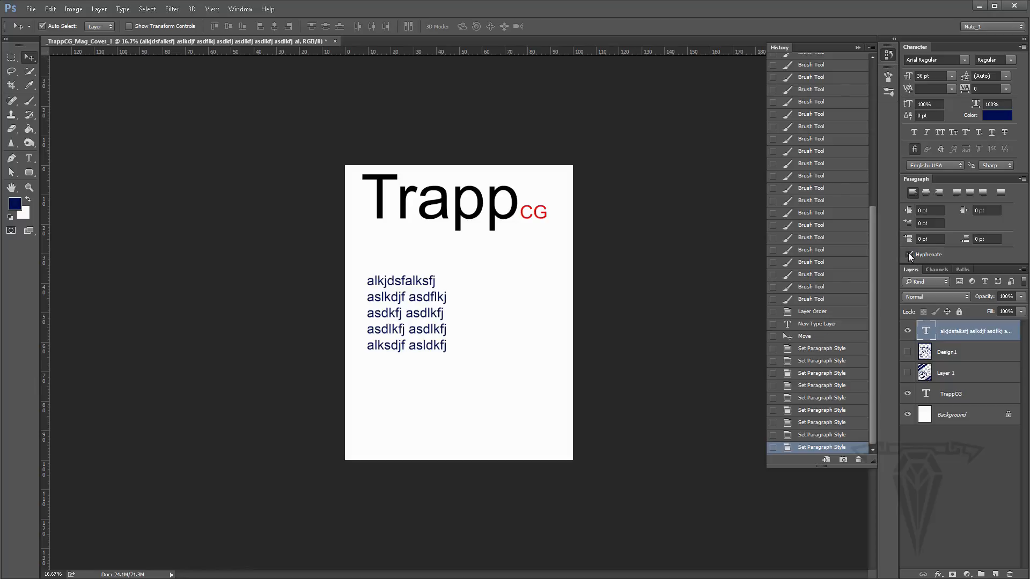
click(909, 253)
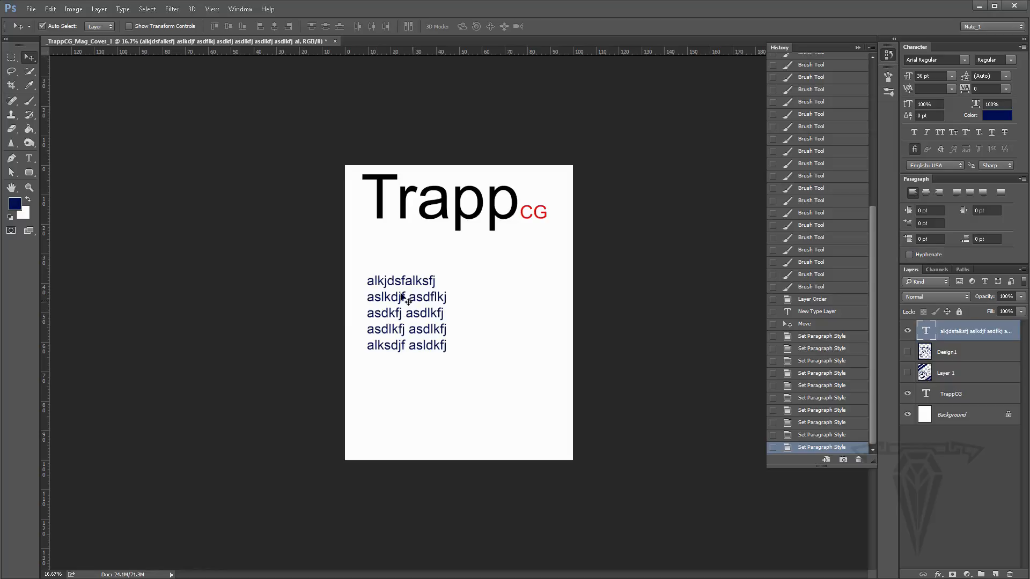
drag(402, 297, 401, 265)
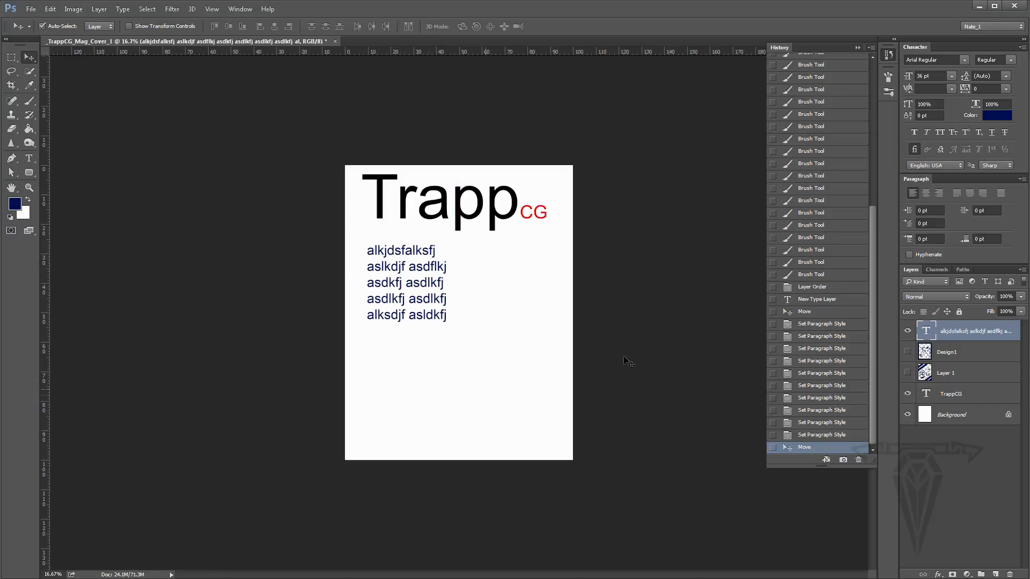
drag(953, 332, 1011, 575)
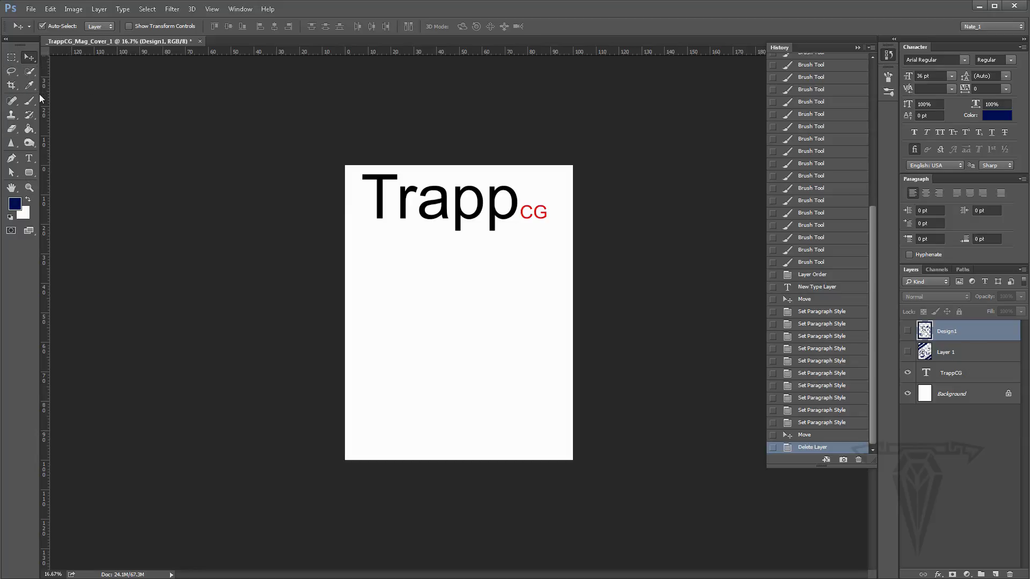
- Draw a freehand Lasso selection below the masthead
click(10, 57)
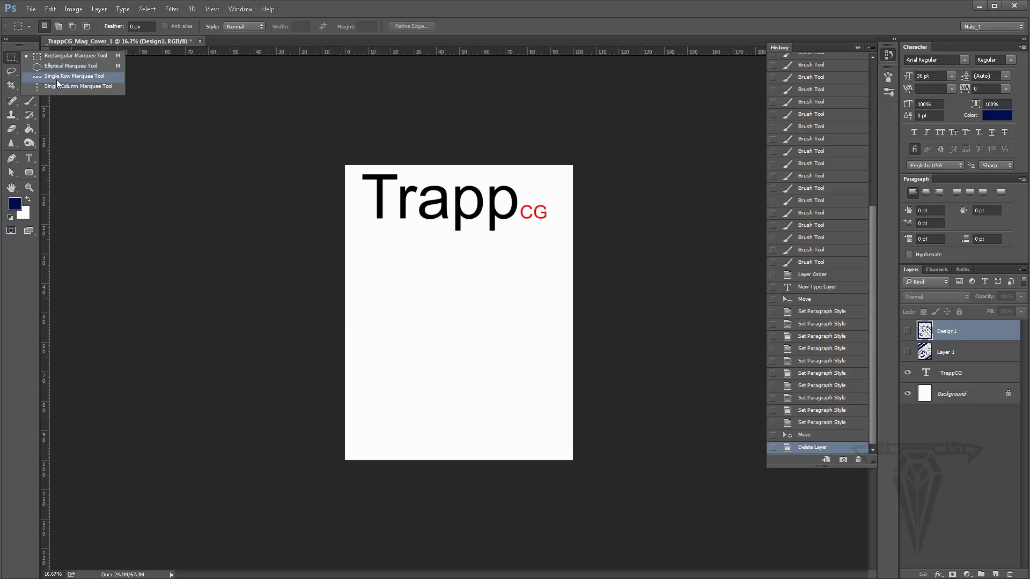
click(11, 71)
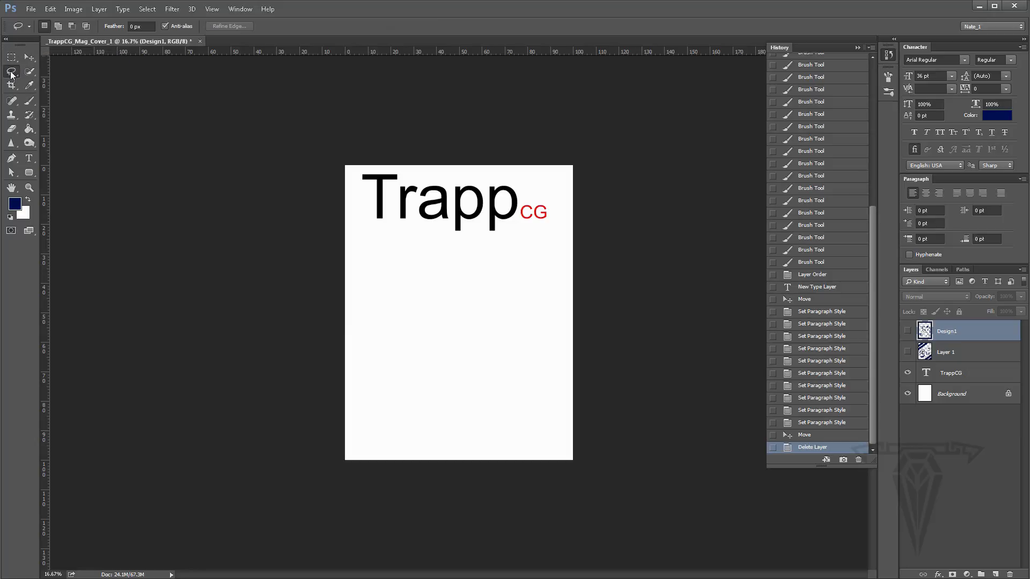
mouse_move(456, 272)
mouse_down()
mouse_move(467, 375)
mouse_move(513, 318)
mouse_move(457, 269)
mouse_up()
- Draw a five-sided Polygonal Lasso selection below the masthead, then deselect it
right_click(11, 72)
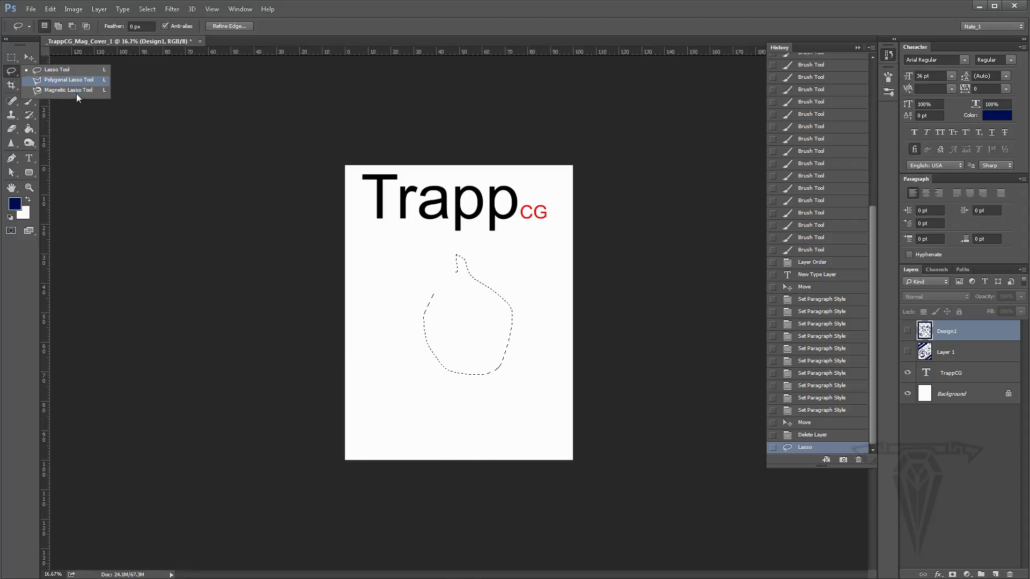
click(69, 80)
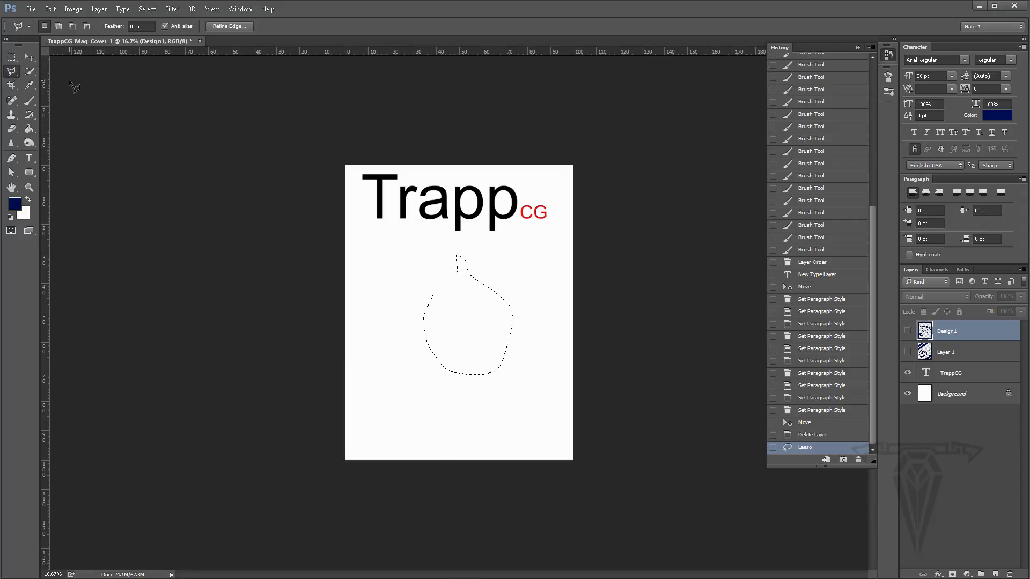
click(405, 274)
click(384, 333)
click(494, 314)
click(447, 259)
click(409, 260)
click(407, 274)
key(Return)
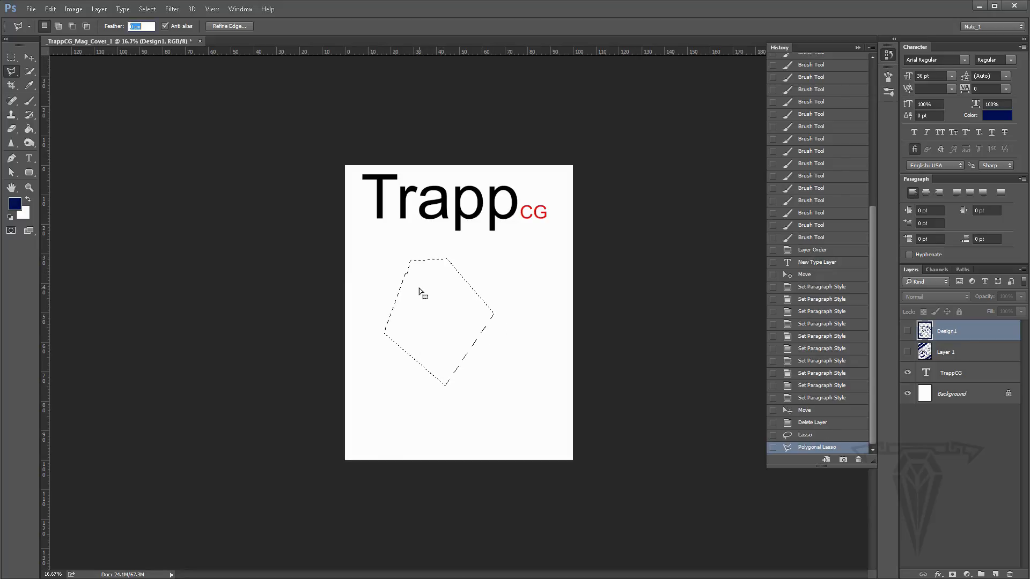
click(146, 9)
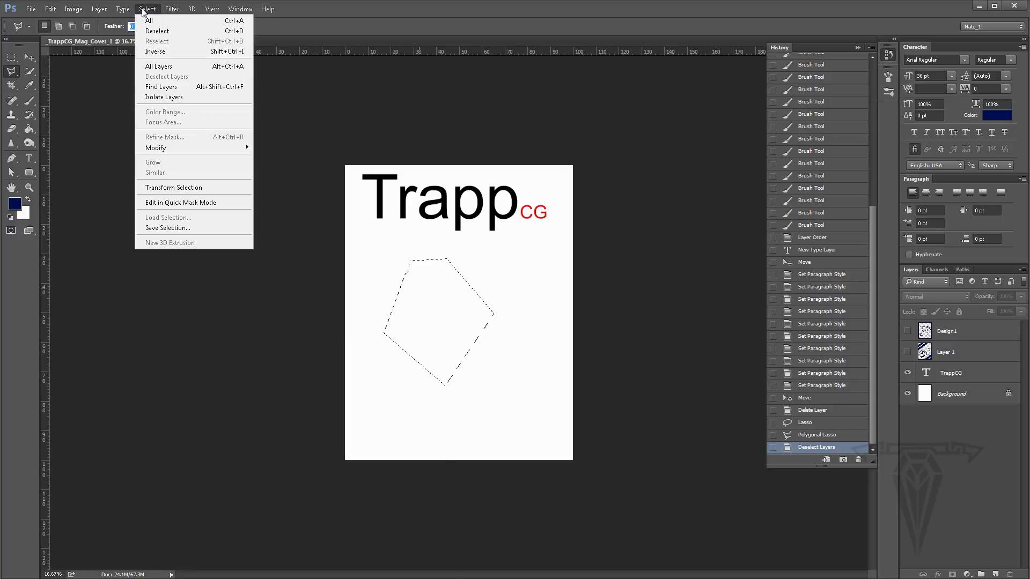
click(161, 30)
- Draw a navy rectangle shape about 1662 × 1056 px below the masthead
click(29, 57)
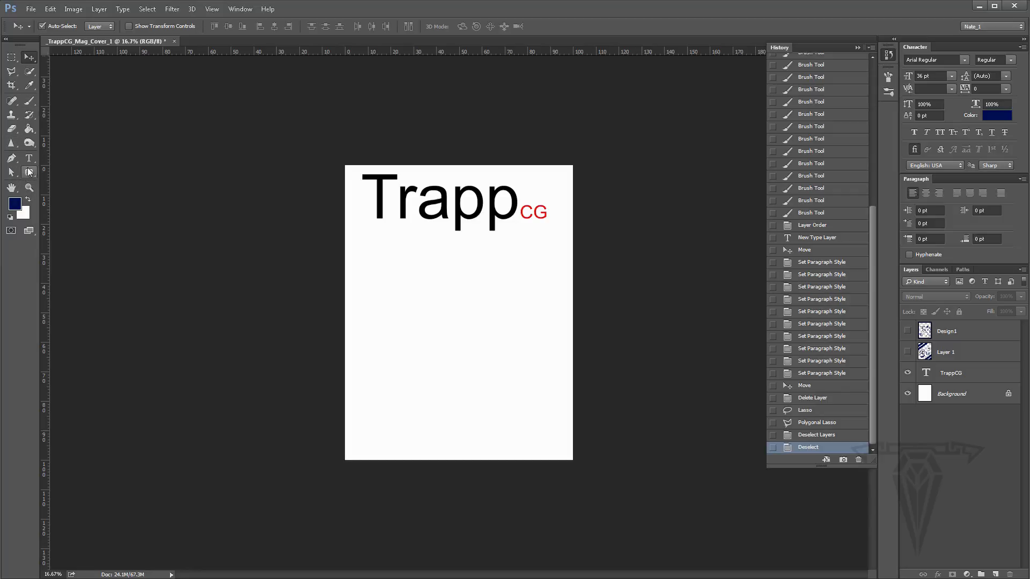
click(29, 175)
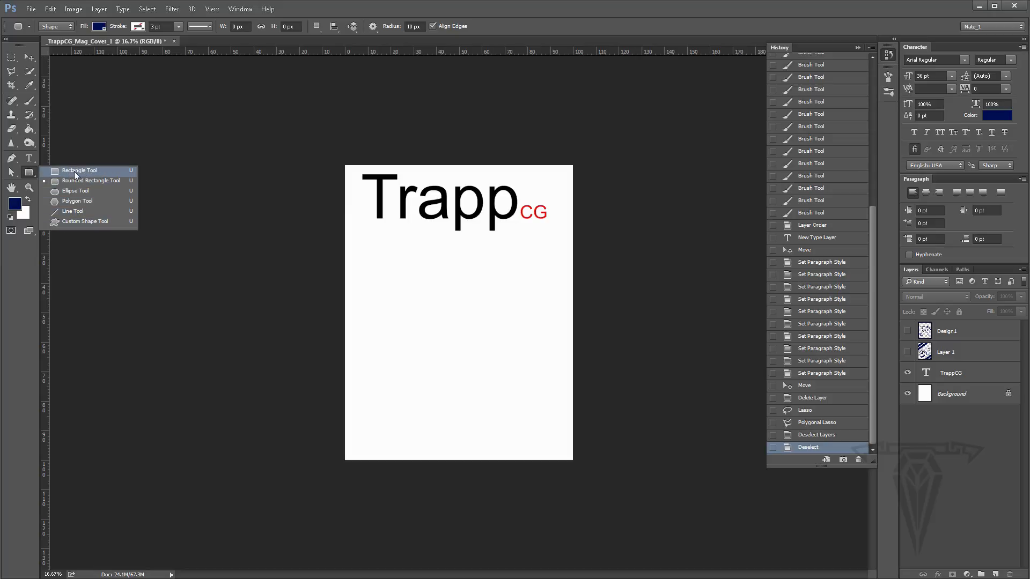
click(74, 172)
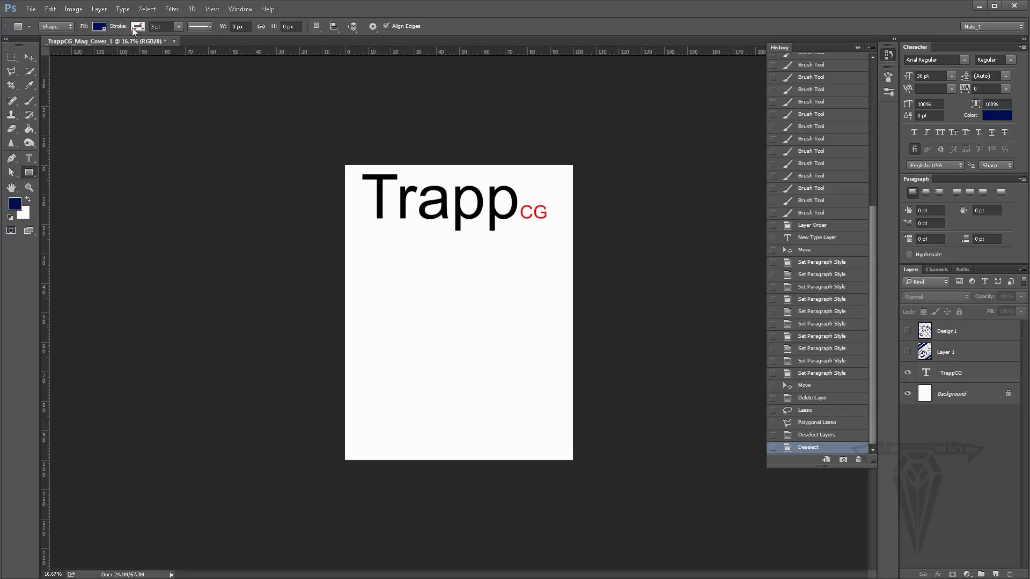
drag(385, 264, 534, 359)
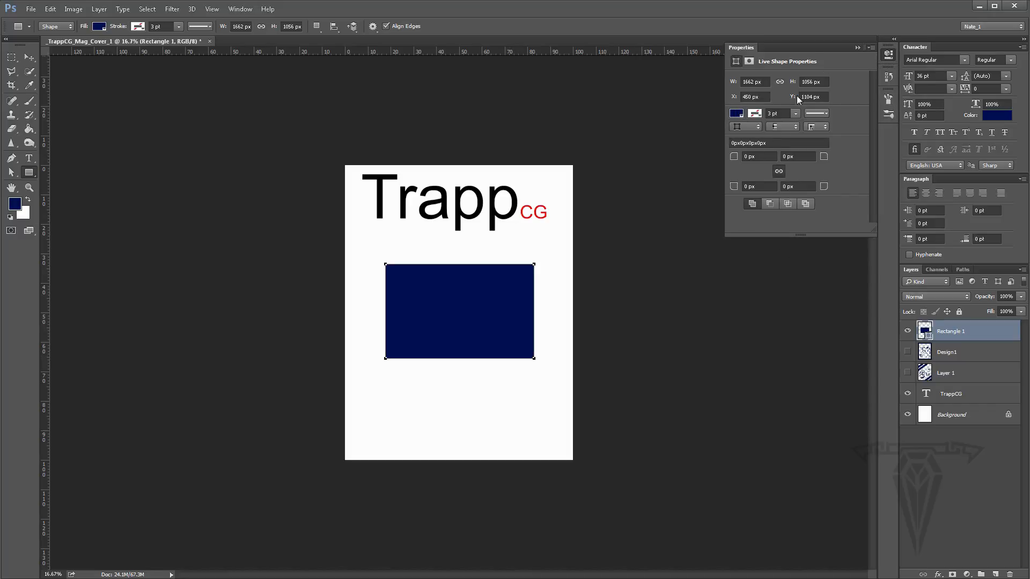
- Give the rectangle a red stroke 5 pt wide
click(756, 114)
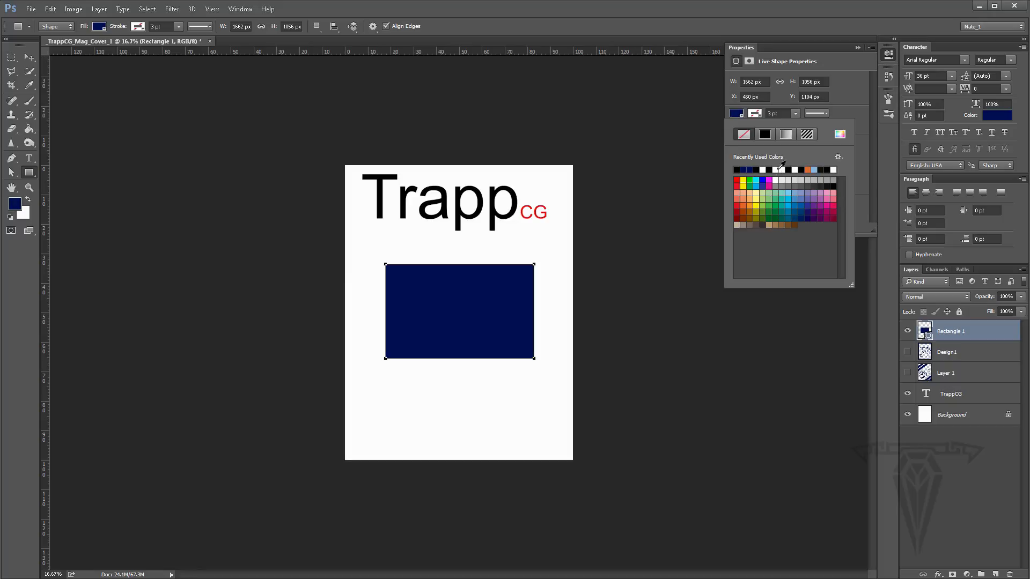
click(737, 180)
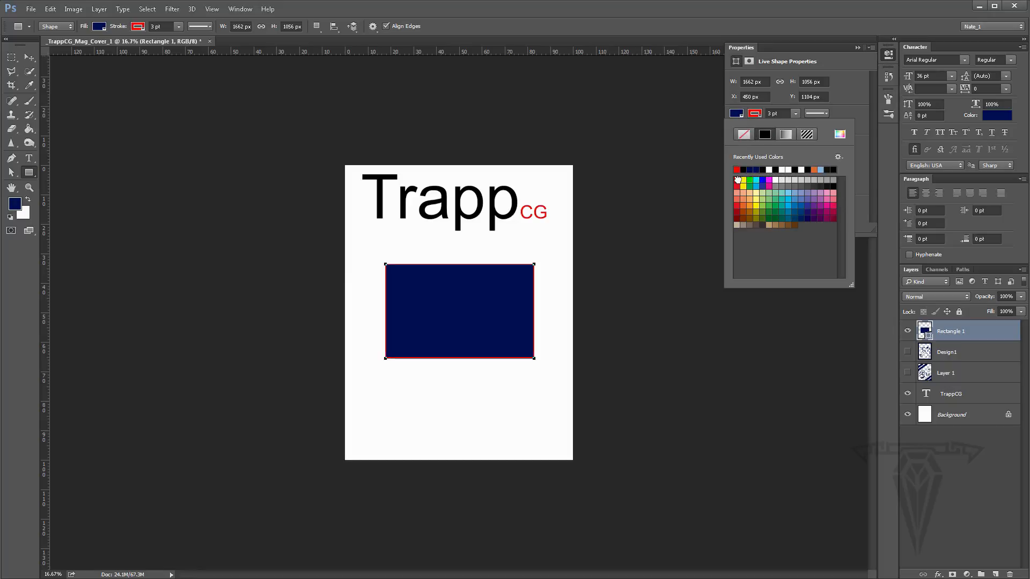
click(778, 114)
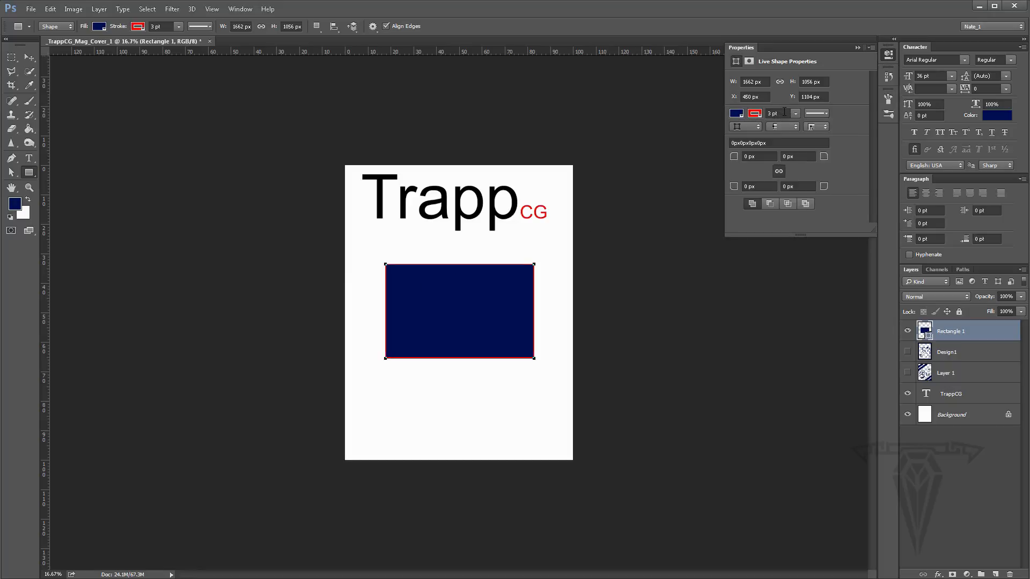
text(5)
key(Return)
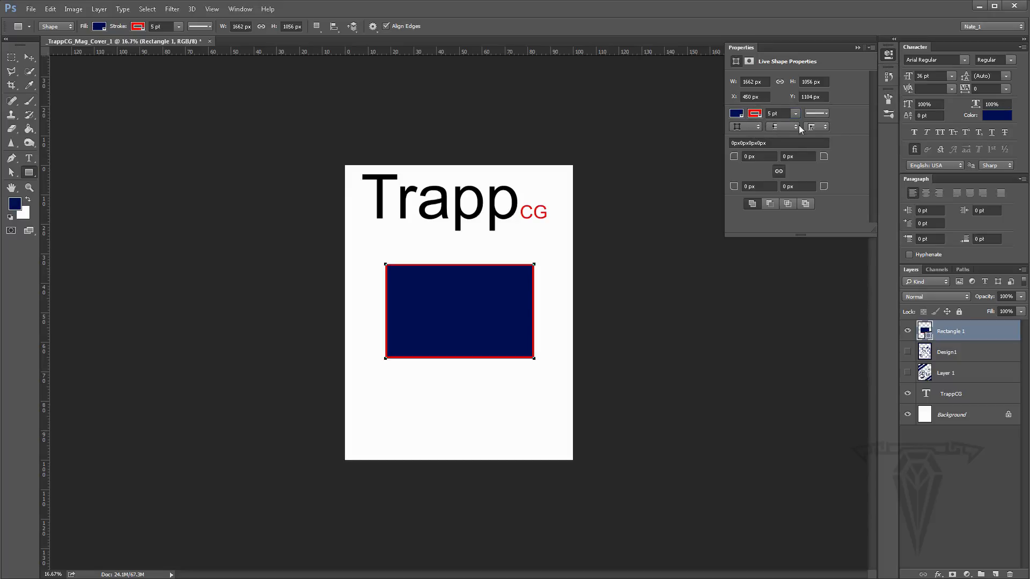
- Round all of the rectangle's corners to a 100 px radius
click(770, 156)
text(20)
key(Return)
drag(765, 156, 696, 155)
key(Return)
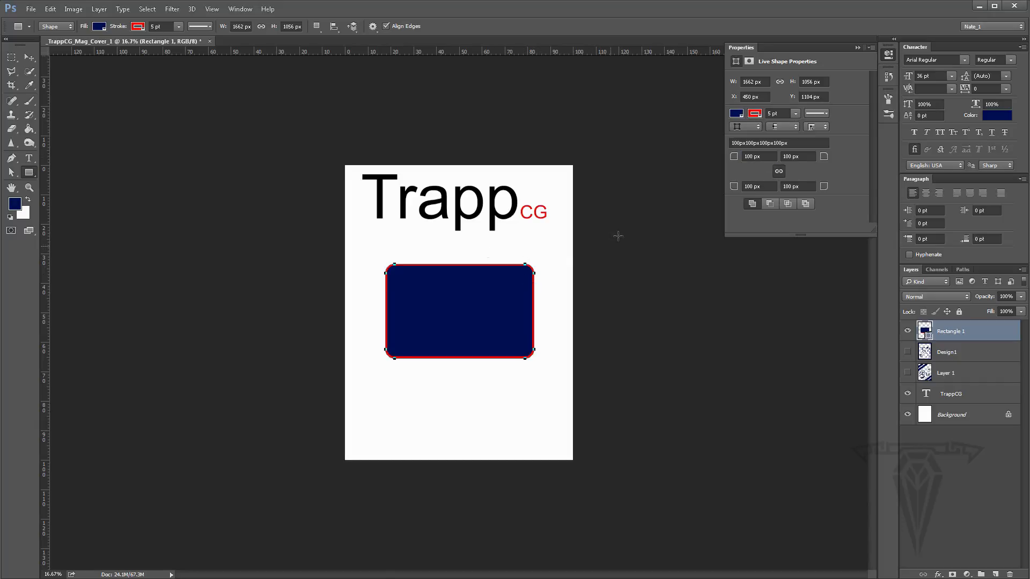
- Move the rectangle up and left so it sits just below the masthead
click(29, 188)
click(460, 314)
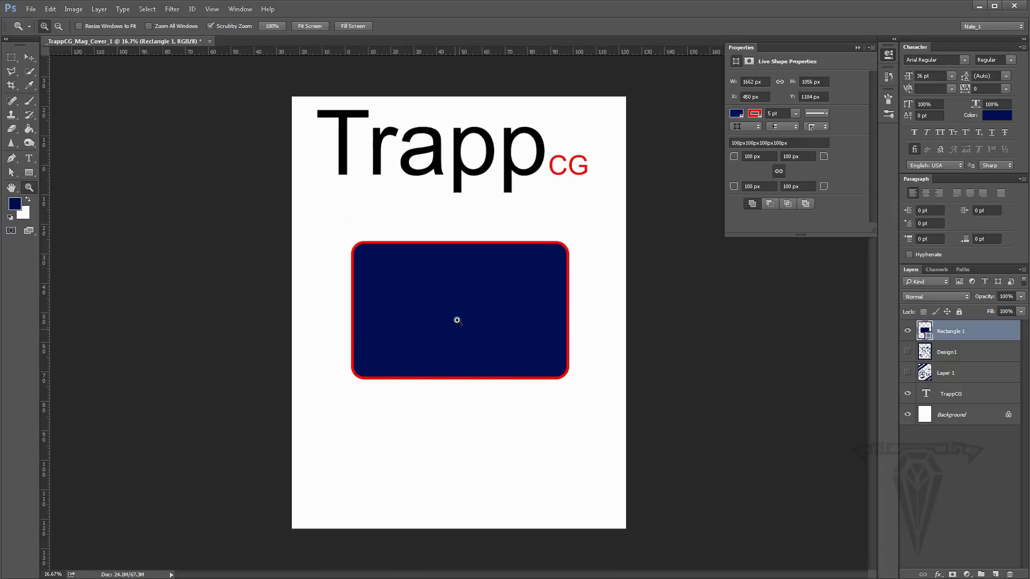
click(483, 305)
scroll(465, 264, up, 1)
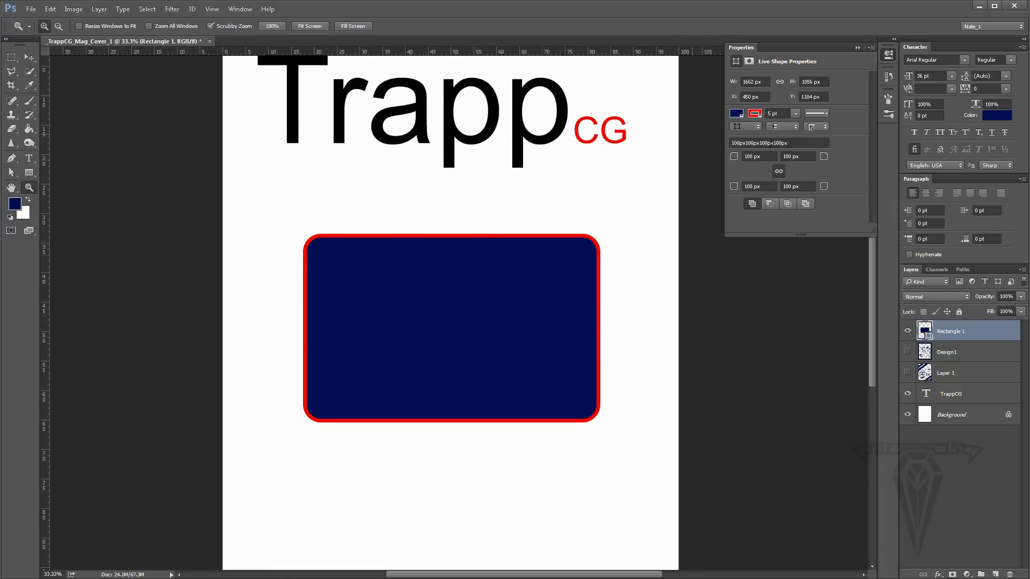
click(29, 57)
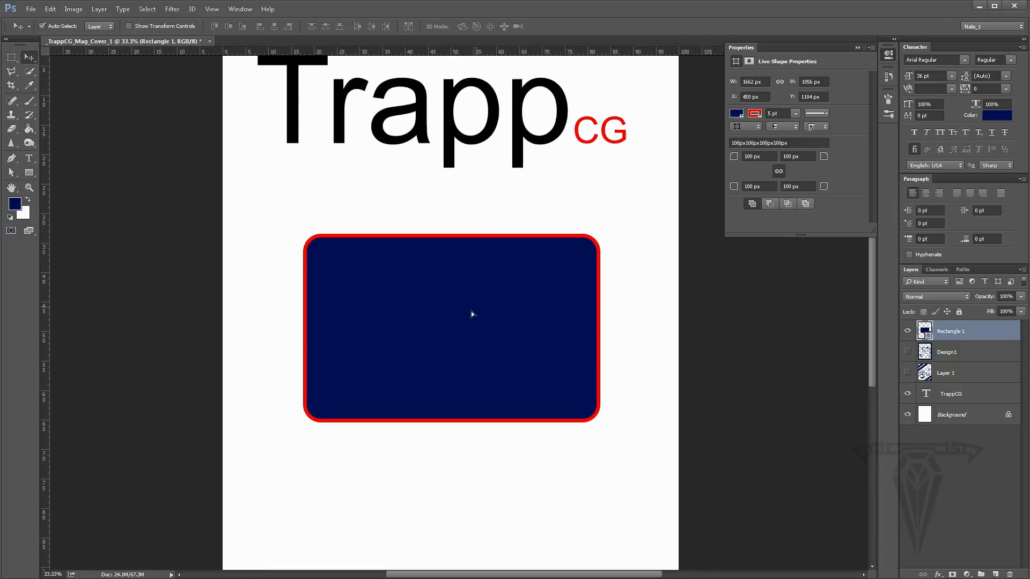
drag(485, 300, 431, 257)
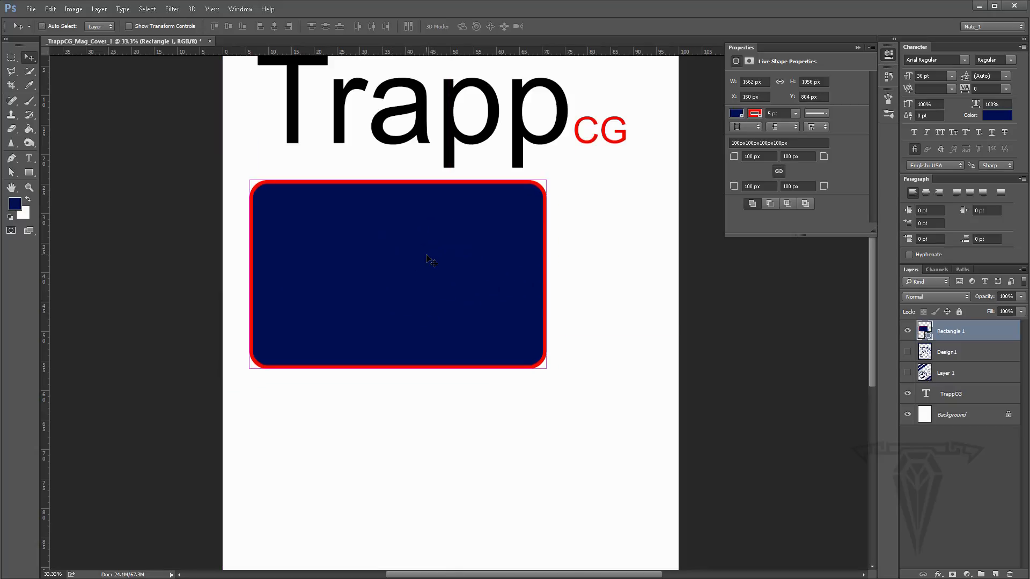
- Free-transform the rectangle into a narrow upright card about 499 × 731 px and apply the transformation
key(ctrl+t)
drag(547, 370, 641, 499)
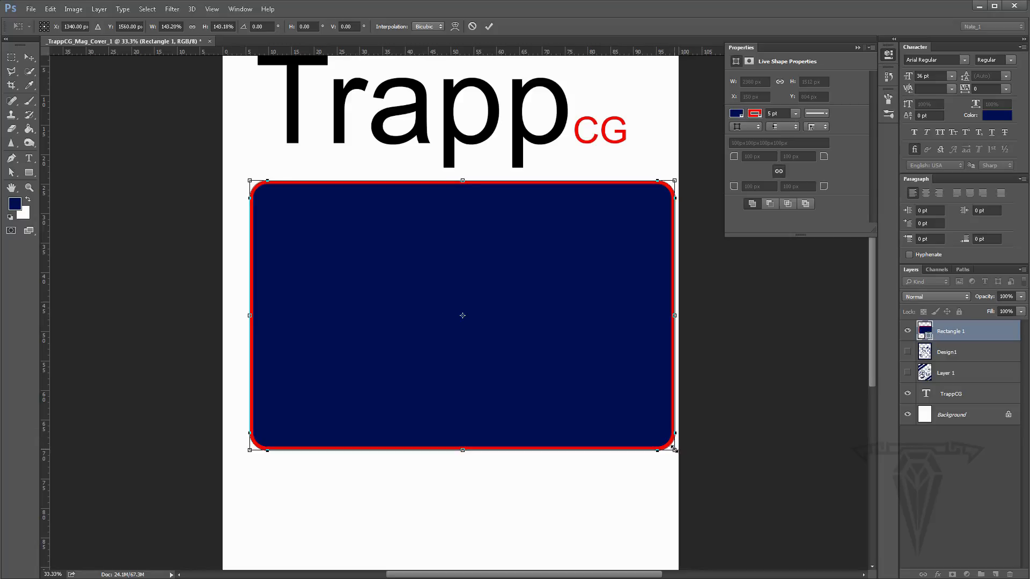
drag(676, 442, 398, 274)
drag(400, 222, 339, 223)
drag(296, 274, 300, 310)
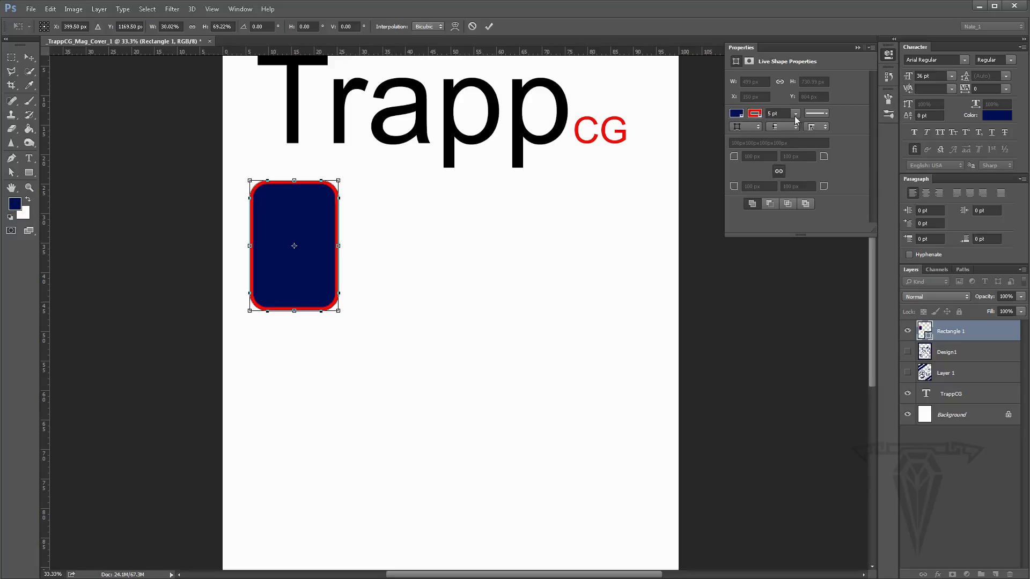
click(11, 173)
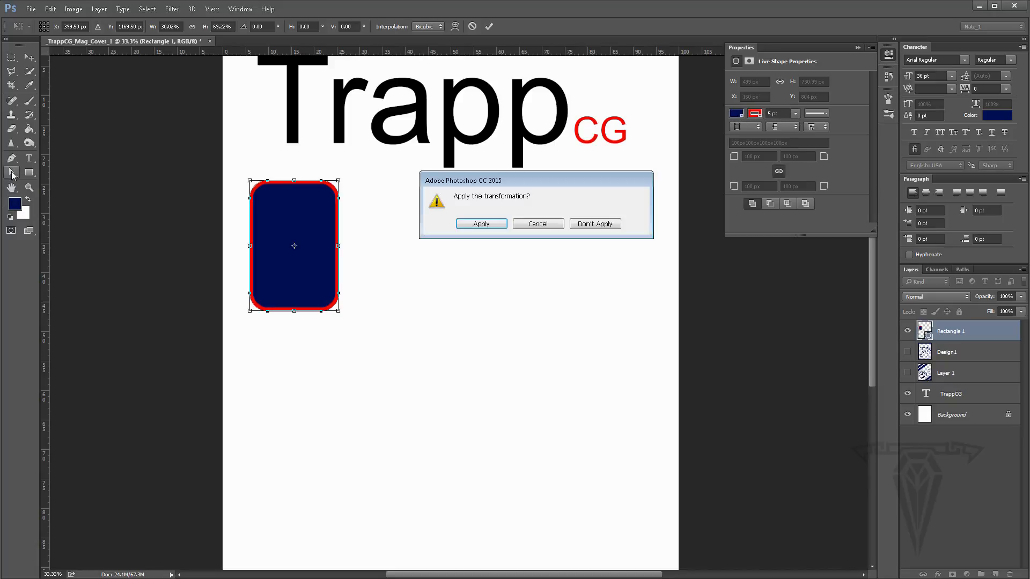
click(482, 226)
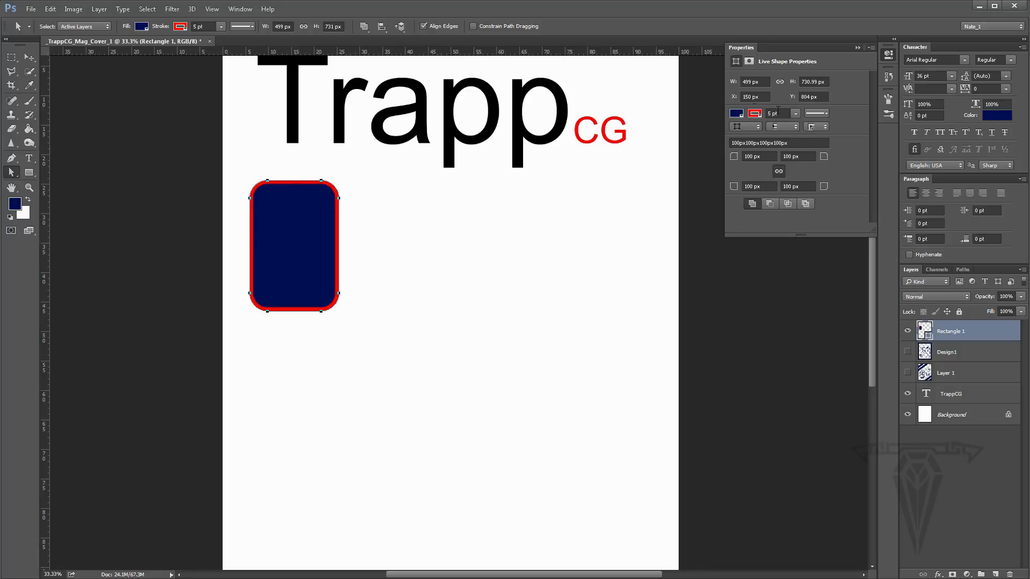
- Remove the rectangle's stroke
click(754, 114)
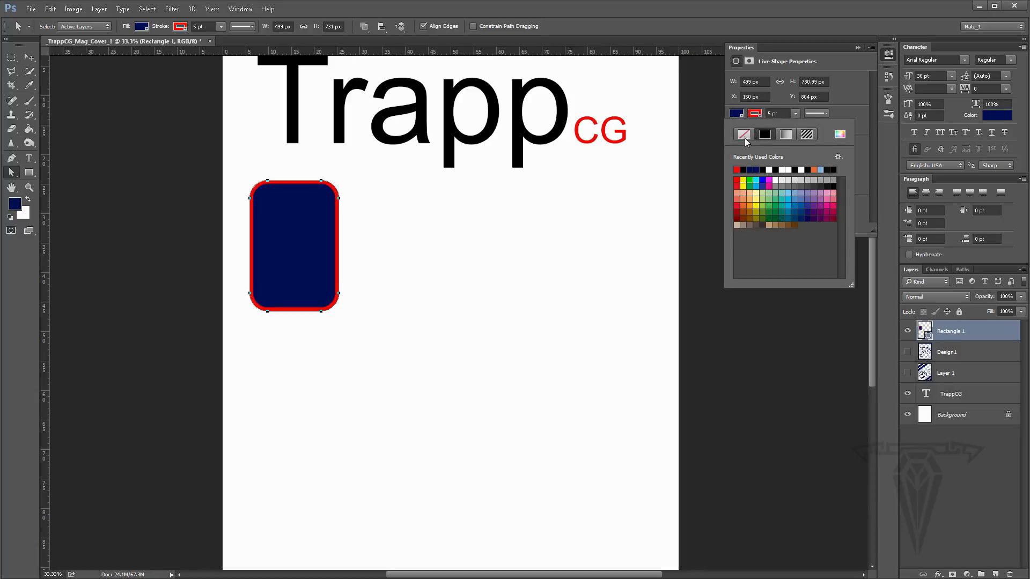
click(744, 135)
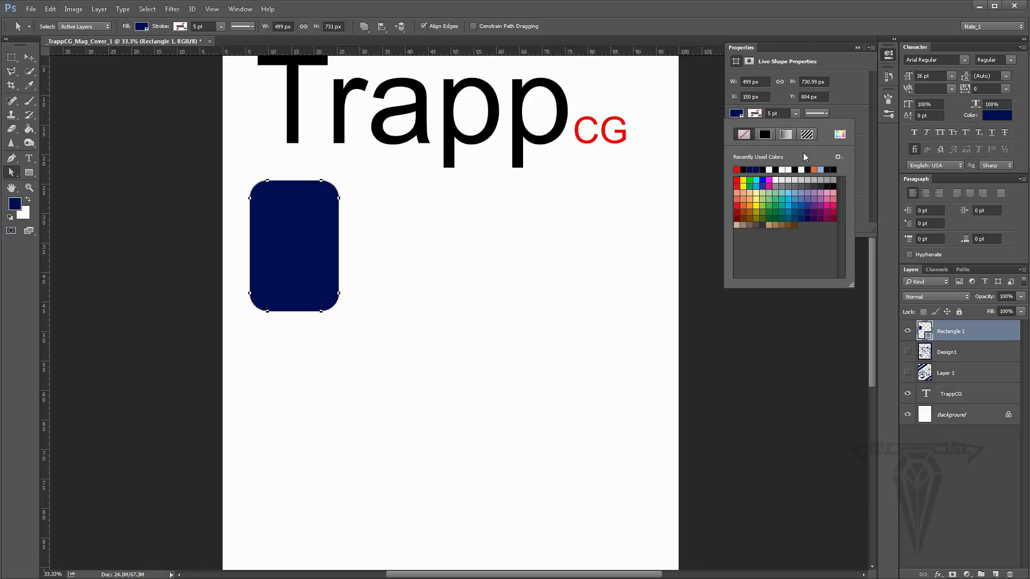
click(786, 133)
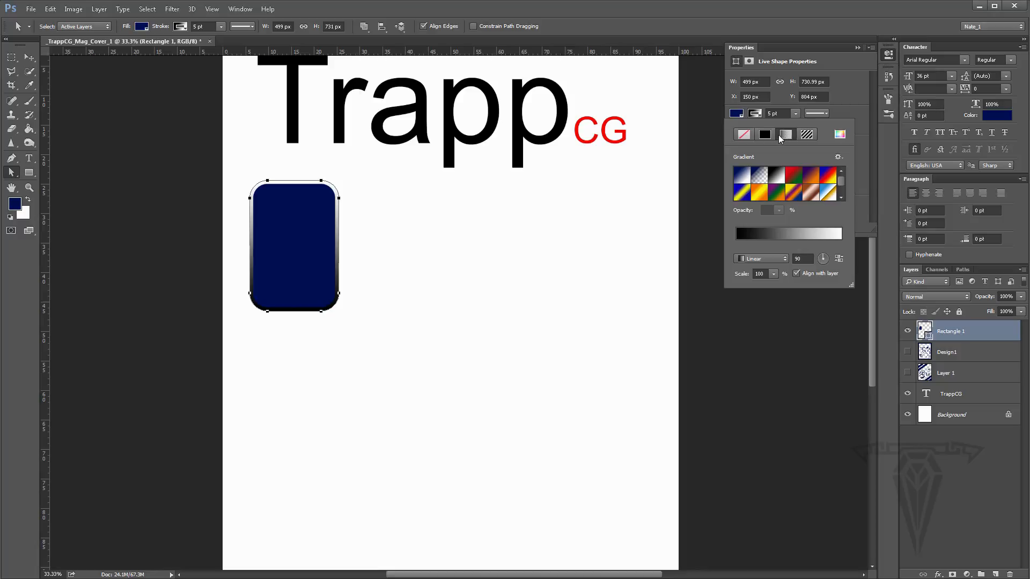
click(744, 134)
- Fill the rectangle with a white-to-black linear gradient
click(736, 114)
click(736, 114)
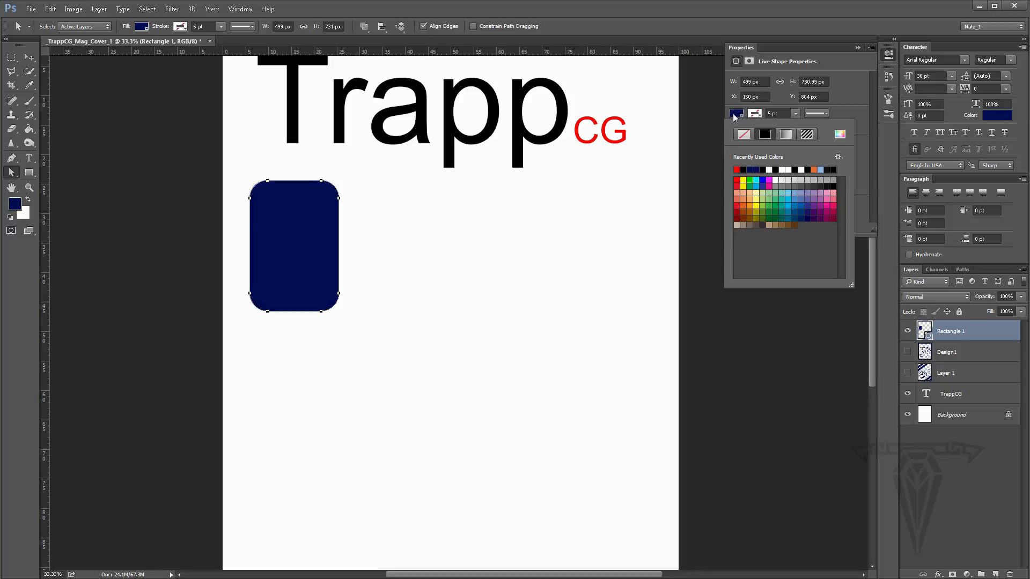
click(786, 134)
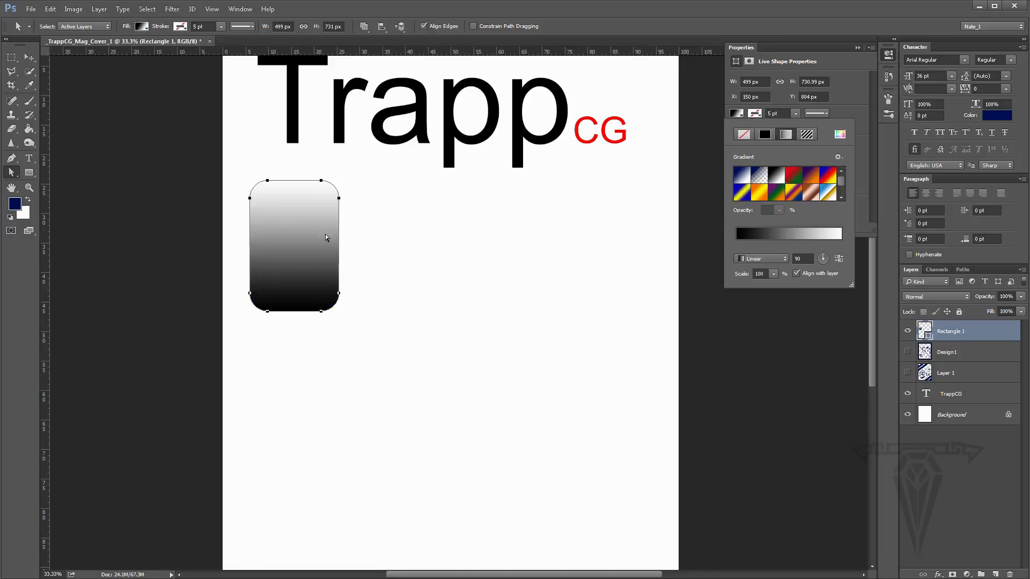
- Nudge the rectangle slightly right and down, then free-transform it into a wide bar about 1367 × 499 px
click(29, 57)
drag(306, 255, 324, 272)
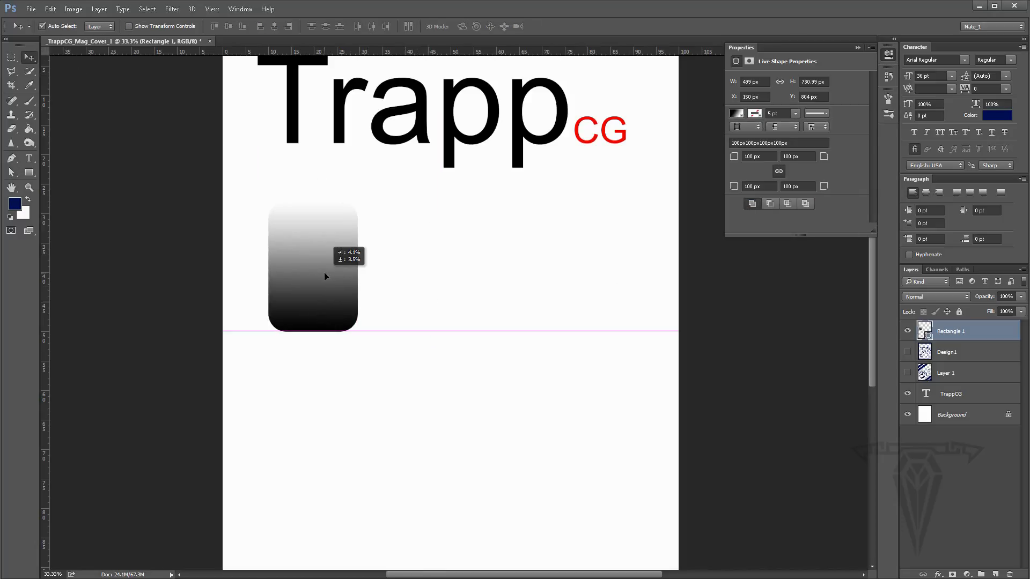
key(ctrl+t)
drag(407, 195, 412, 329)
drag(373, 269, 492, 269)
key(Return)
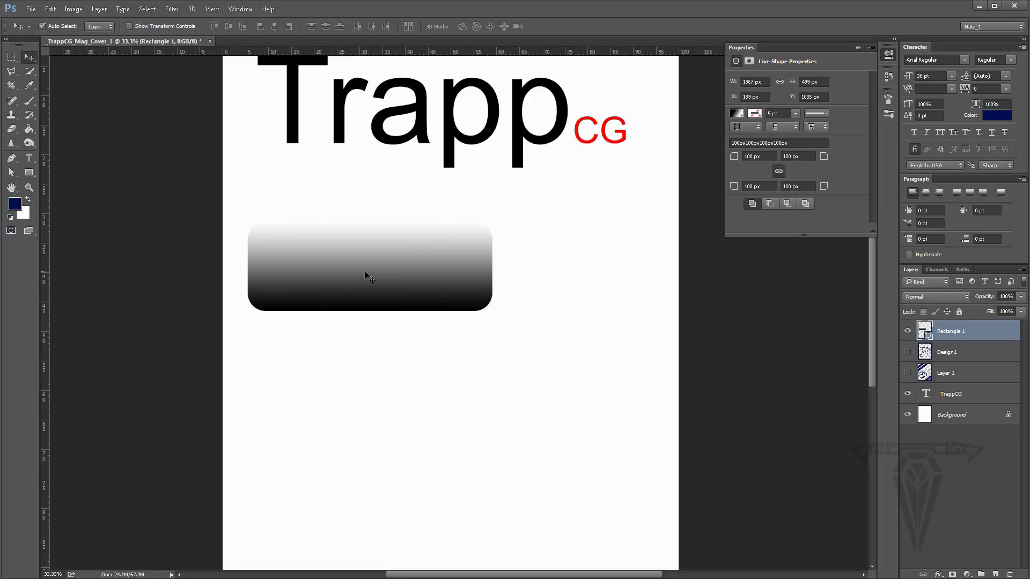
- Change the rectangle's gradient so it runs horizontally from black to white
click(737, 113)
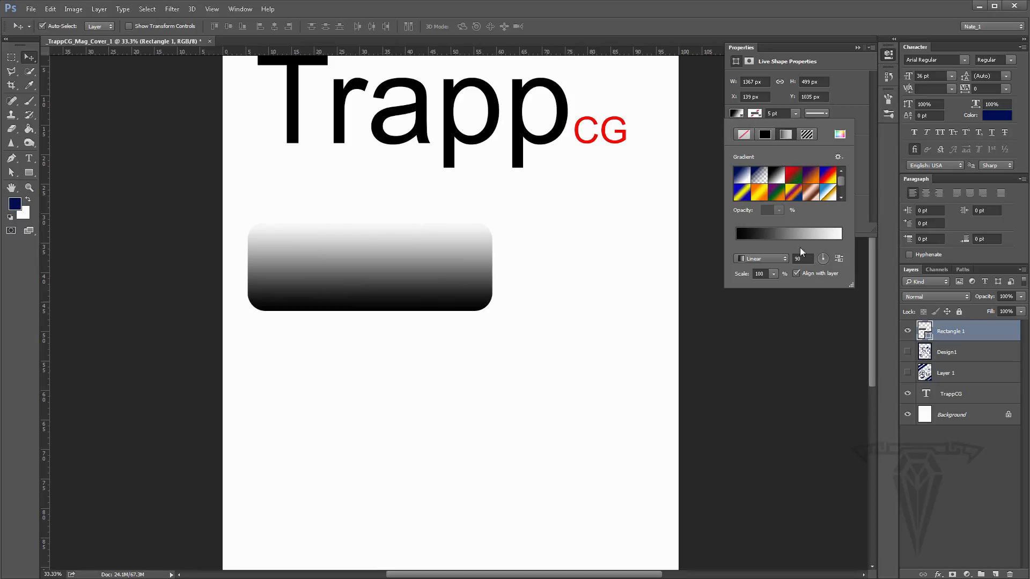
click(829, 259)
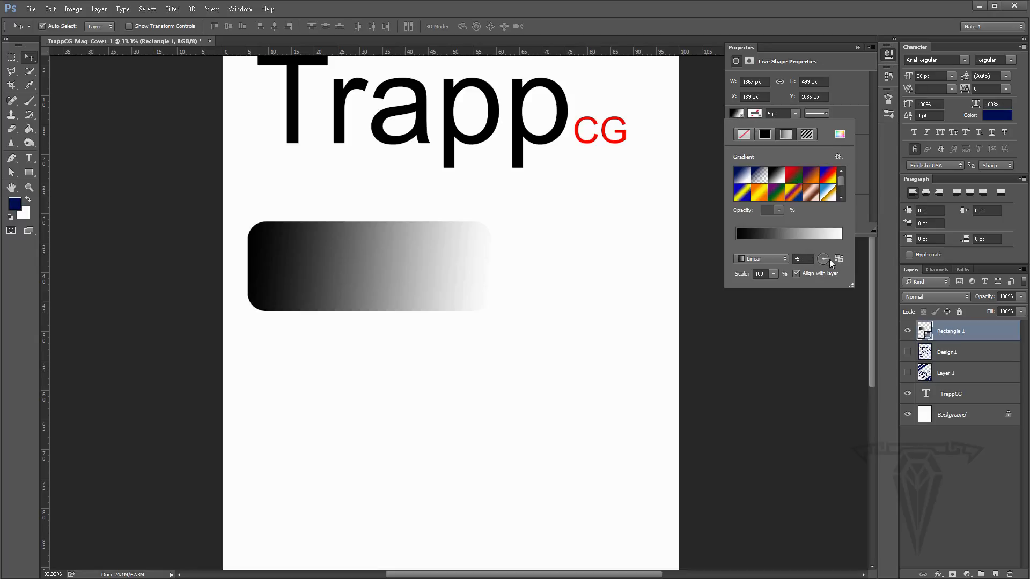
click(849, 96)
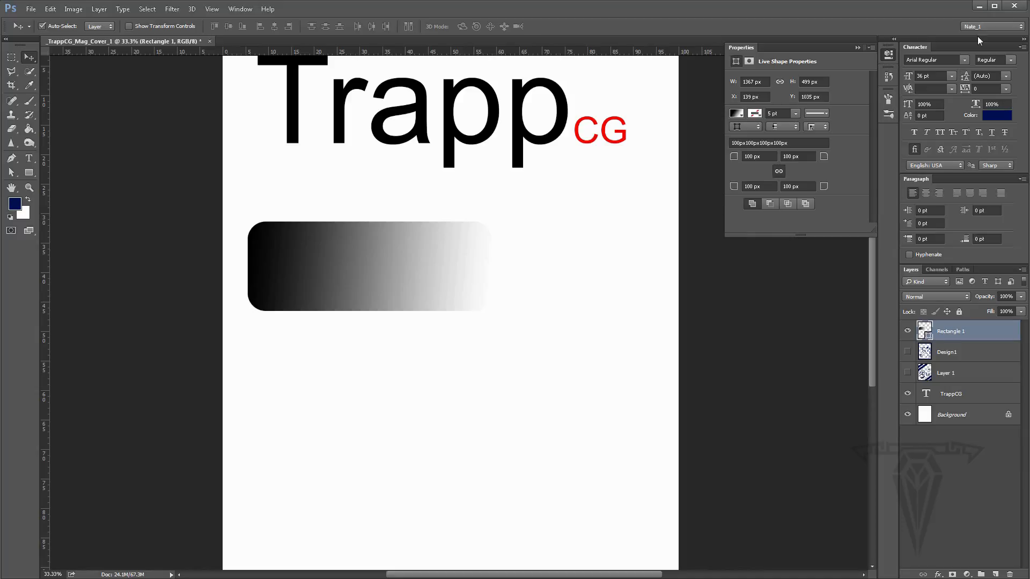
- Select the rectangle, shift it slightly right, and delete its layer
click(11, 172)
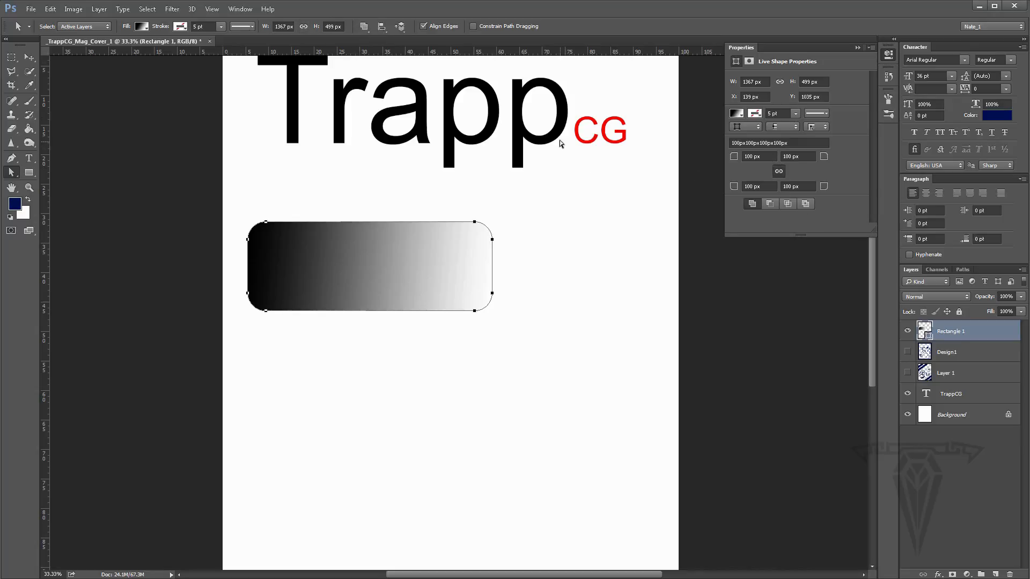
click(30, 57)
drag(326, 262, 353, 264)
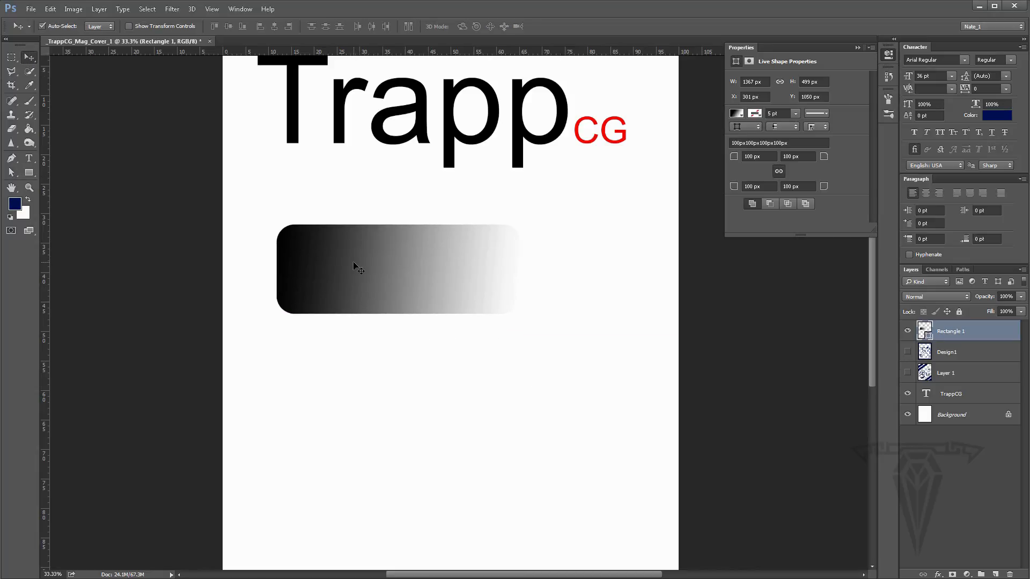
key(Delete)
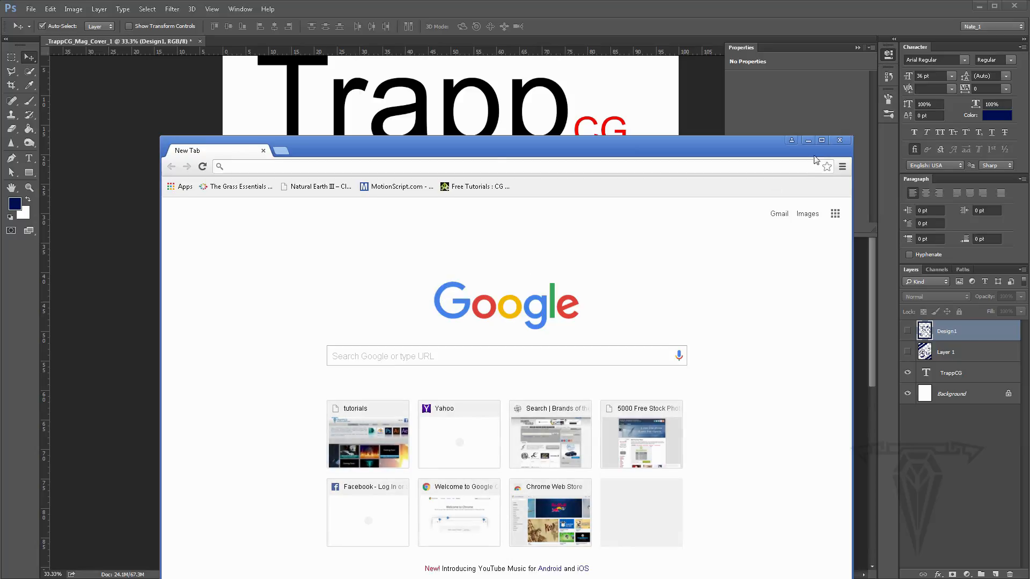
- In the web browser, search for free images
text(free)
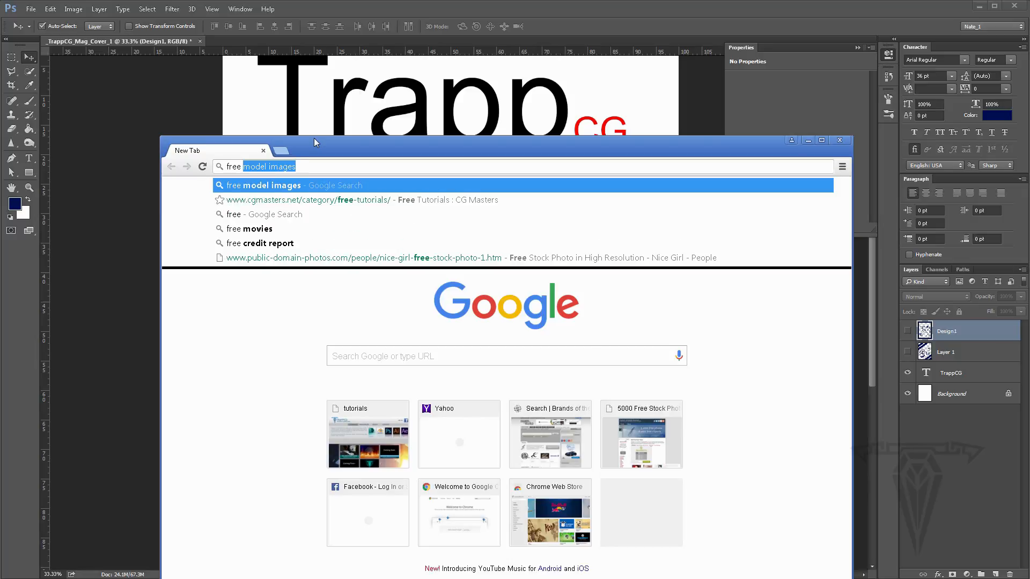
text( images)
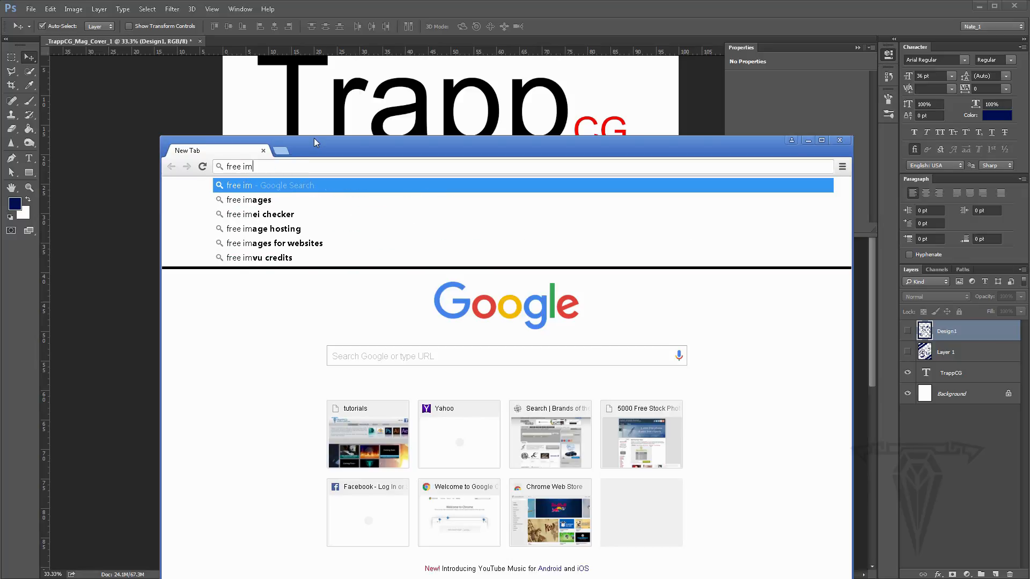
key(Return)
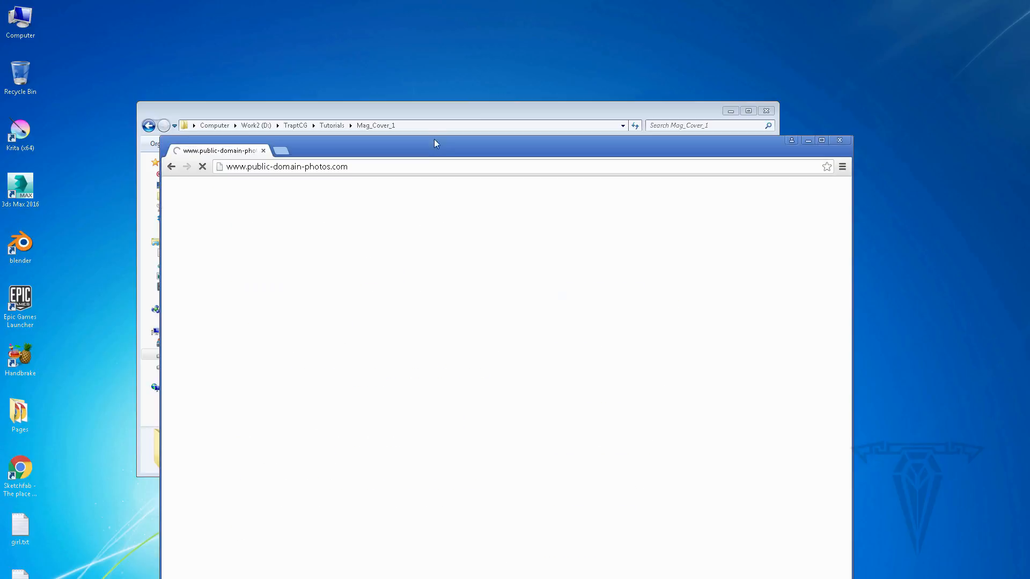
- Browse the public-domain-photos.com gallery and open the Beautiful Girl stock photo at full resolution
drag(434, 140, 426, 61)
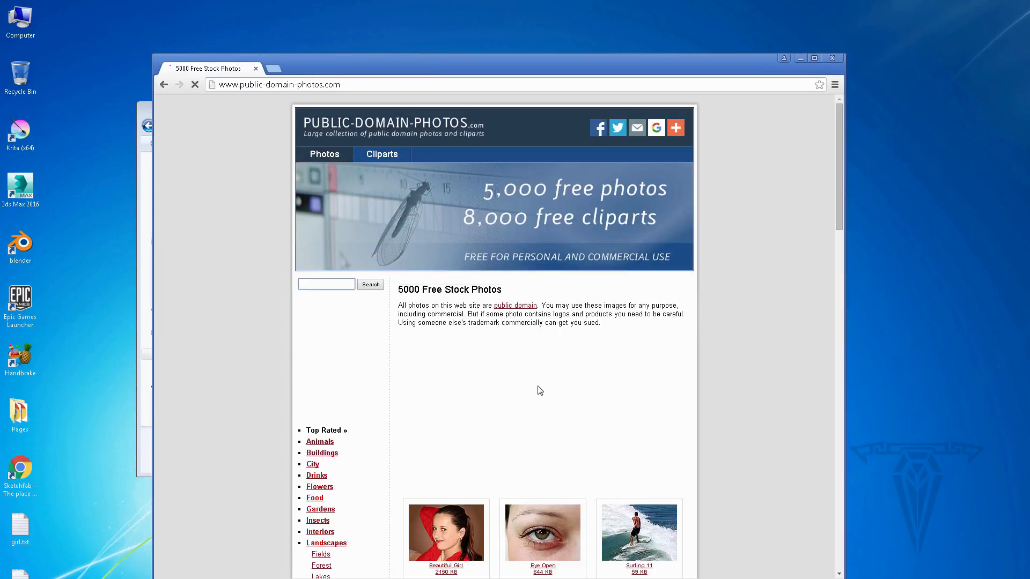
scroll(539, 390, down, 10)
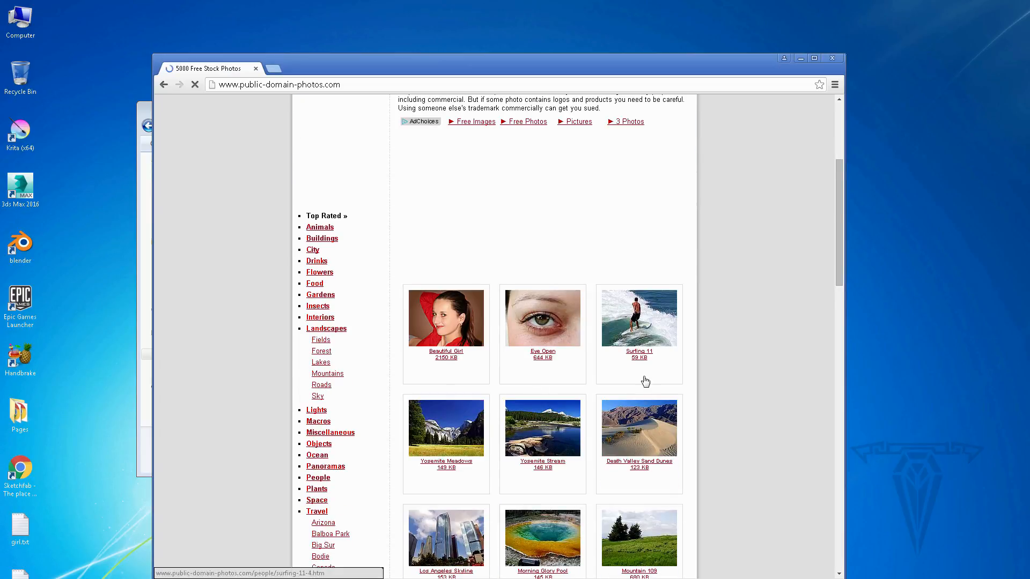
scroll(528, 383, down, 6)
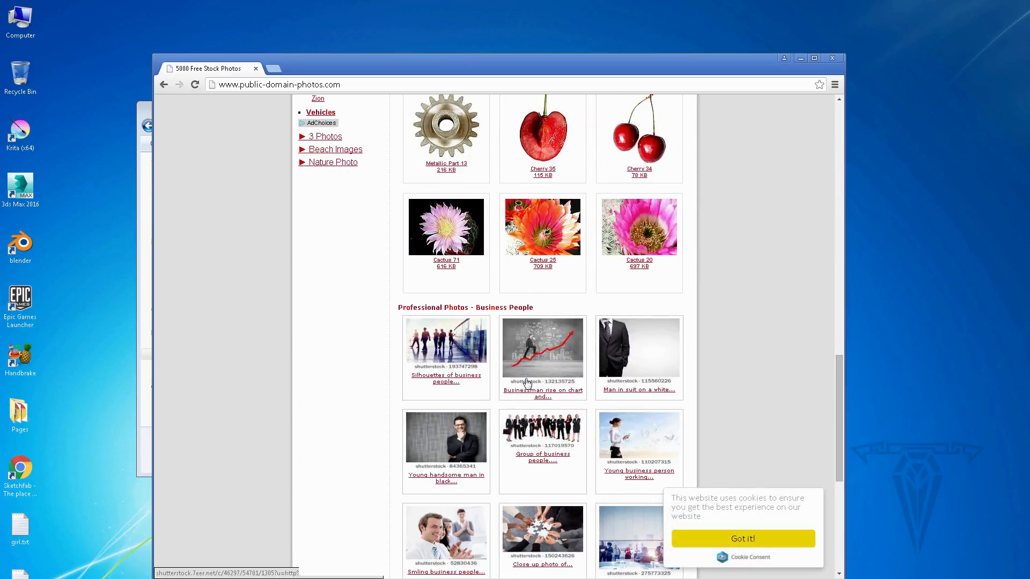
scroll(528, 383, up, 13)
scroll(527, 383, up, 5)
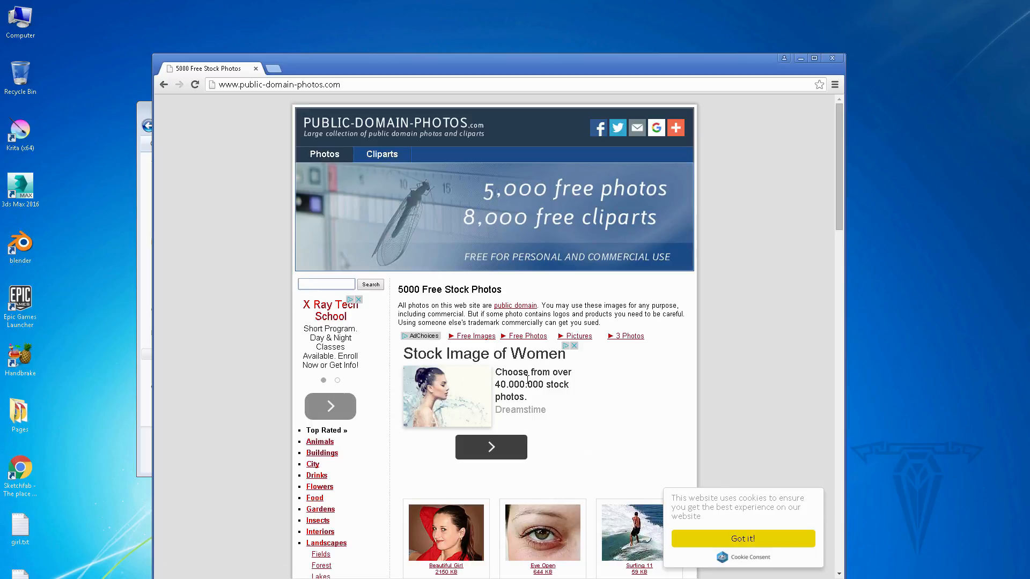
scroll(502, 392, down, 1)
click(435, 482)
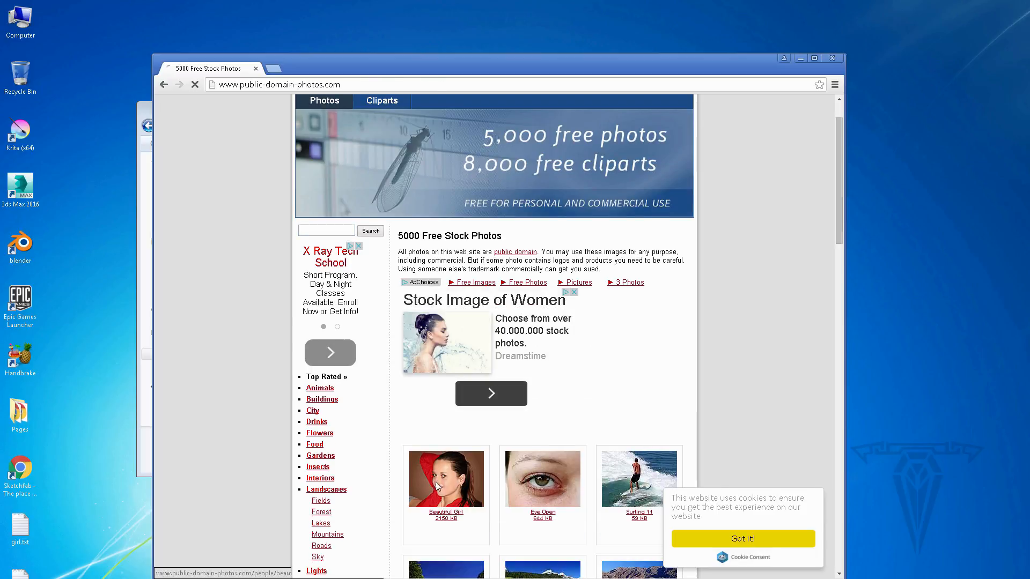
click(546, 289)
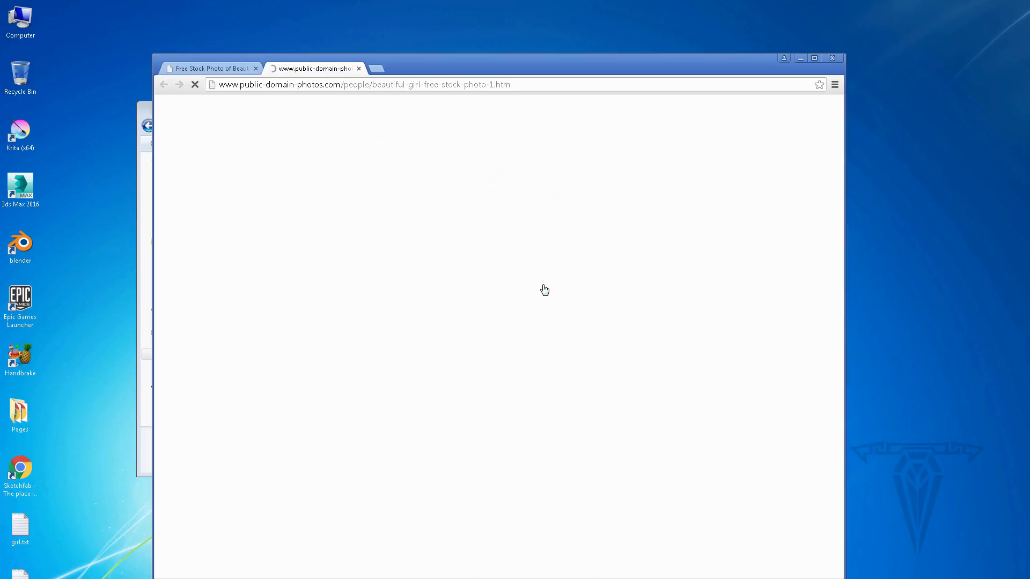
- Inspect the full-resolution photo, then close its tab and the browser window
scroll(564, 382, down, 5)
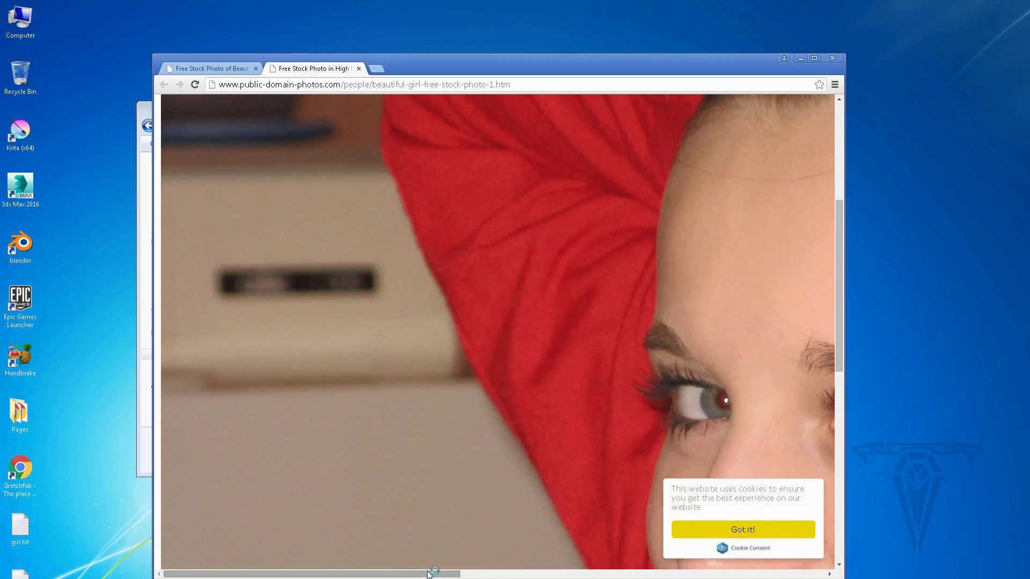
drag(437, 571, 593, 570)
scroll(502, 384, down, 5)
scroll(495, 378, up, 6)
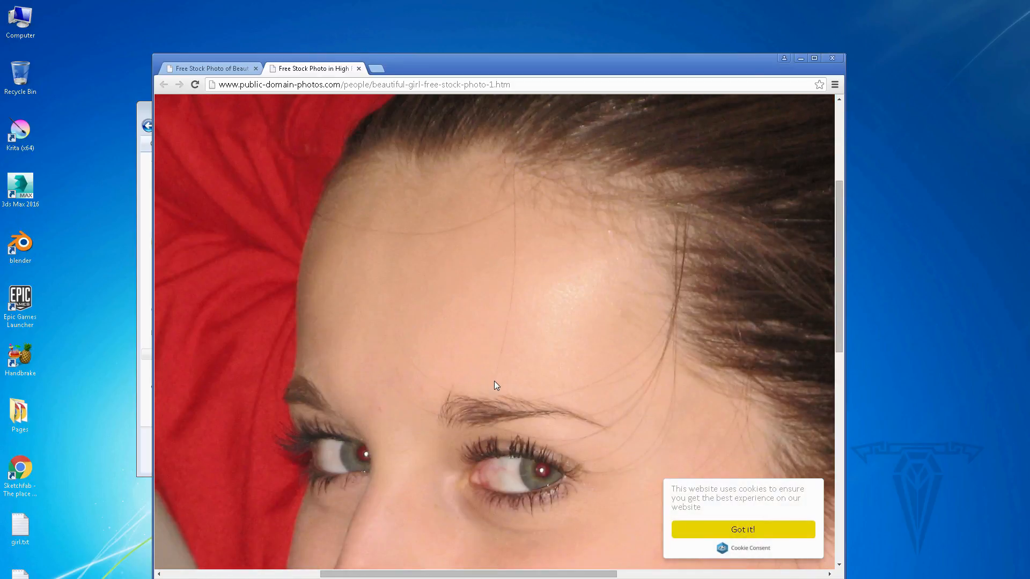
click(359, 68)
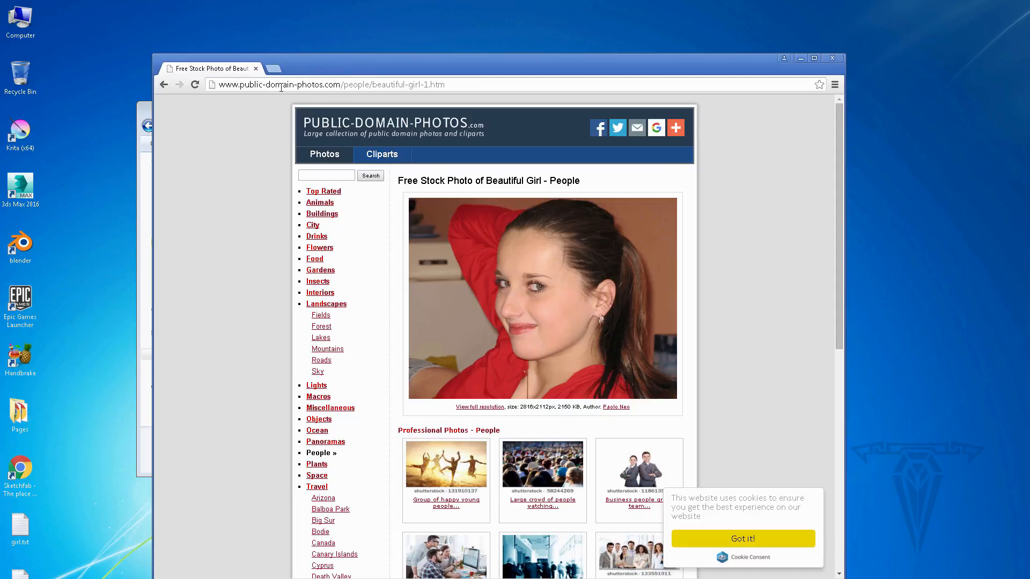
click(835, 60)
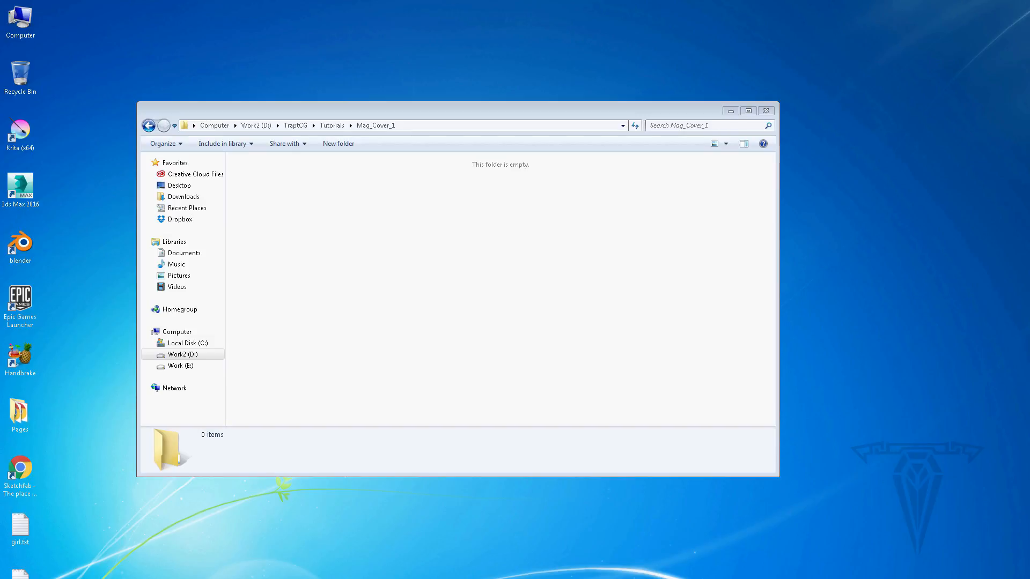
- Copy the TrappCG Logo.ai file into the Mag_Cover_1 project folder
drag(749, 54, 309, 257)
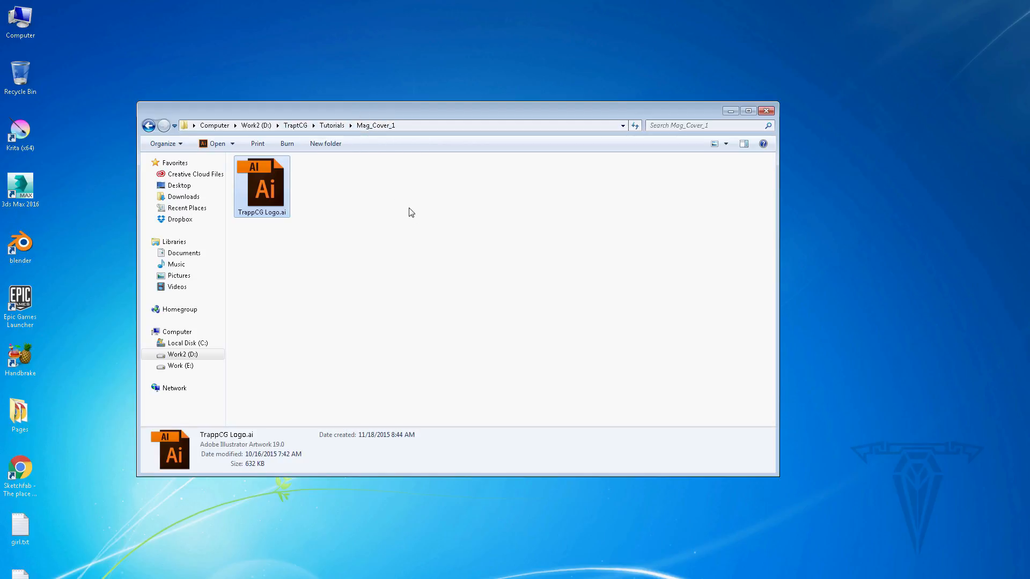
click(296, 125)
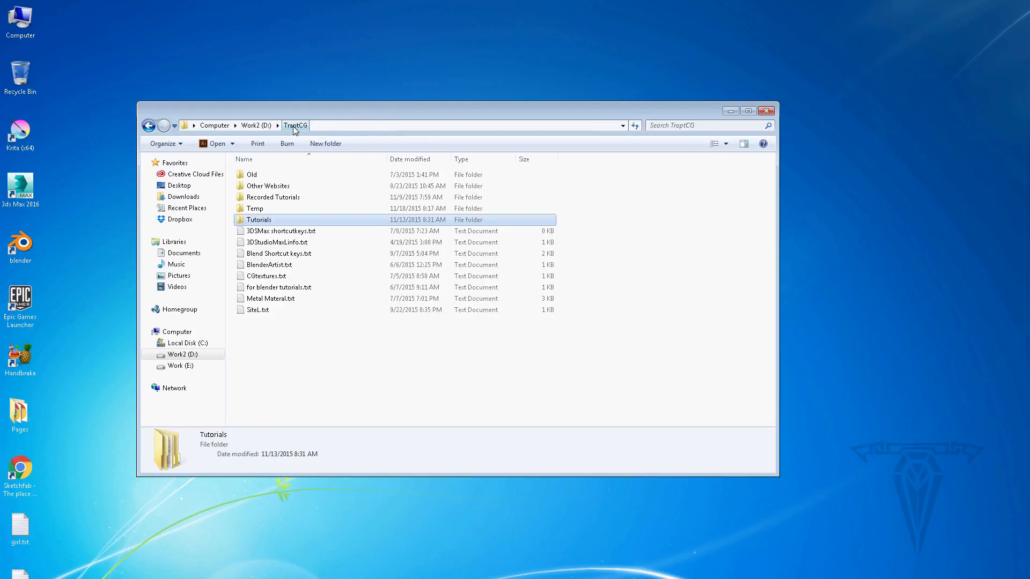
double_click(260, 220)
click(253, 210)
double_click(253, 198)
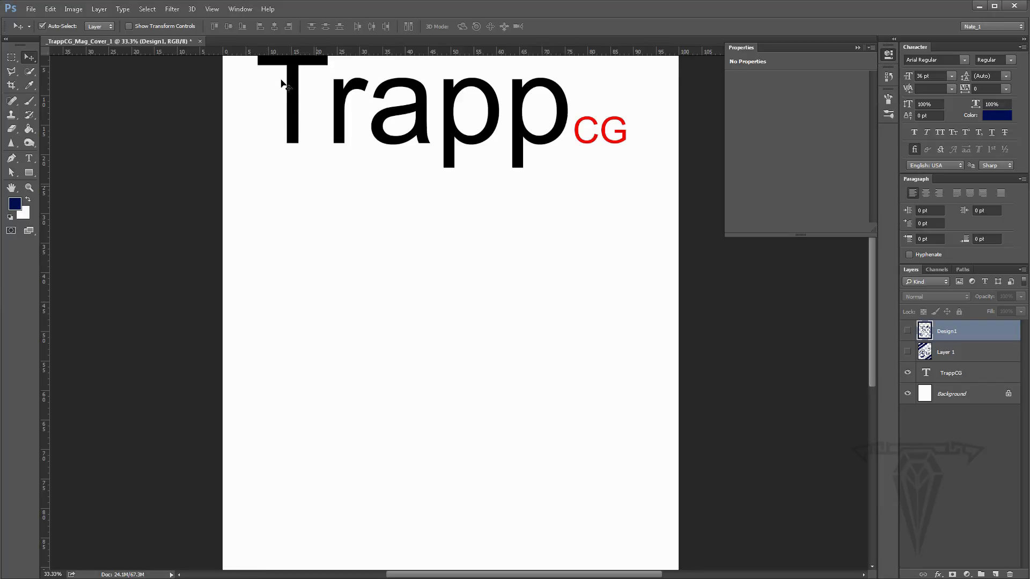
- Save the document as _TrappCG_Mag_Cover_1.psd in the Mag_Cover_1 folder with Maximize Compatibility on
click(31, 9)
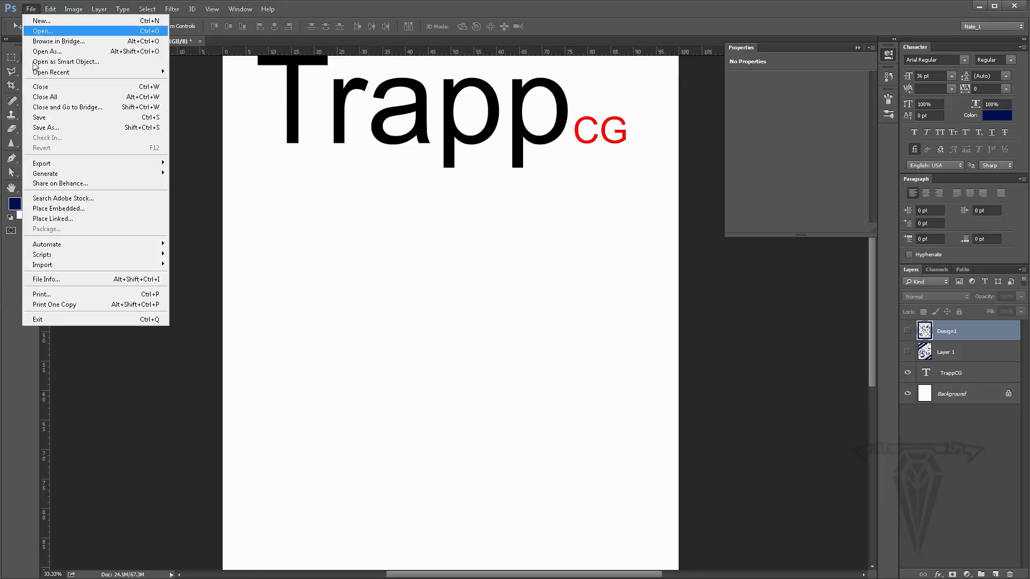
click(43, 128)
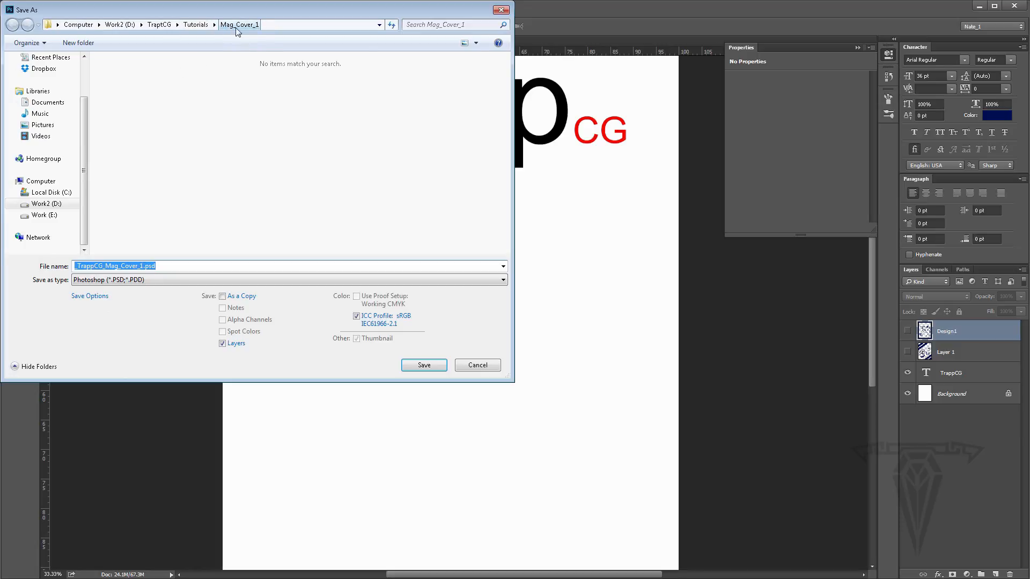
click(424, 366)
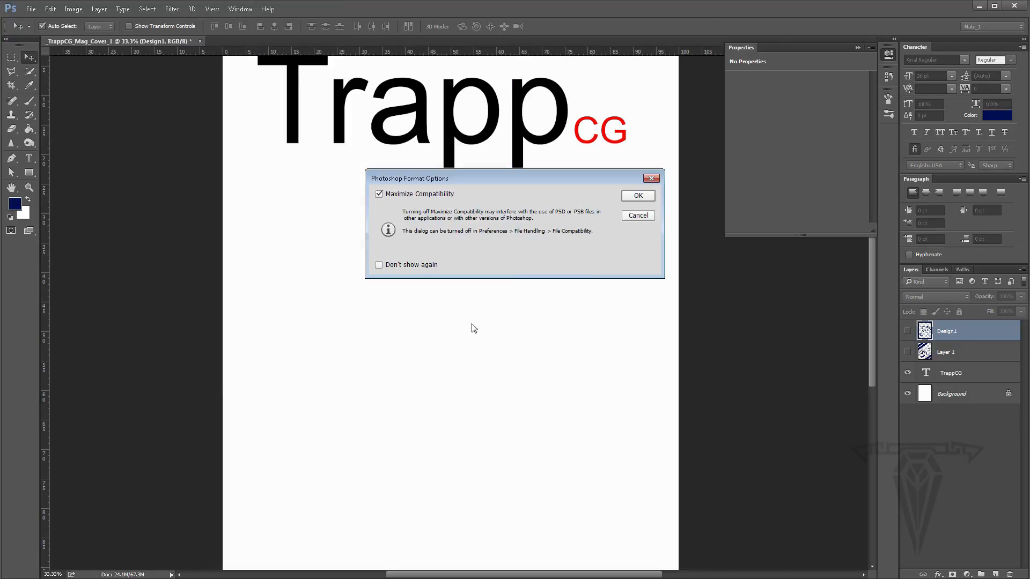
click(645, 197)
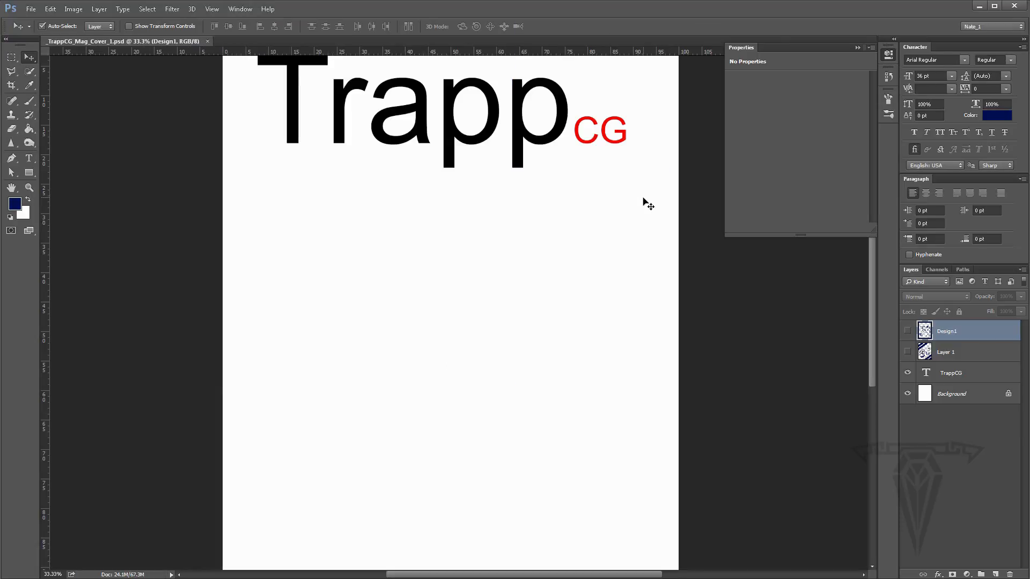
- Switch to the browser, go to trappcg.com and open its Resources page with the logo download
click(212, 577)
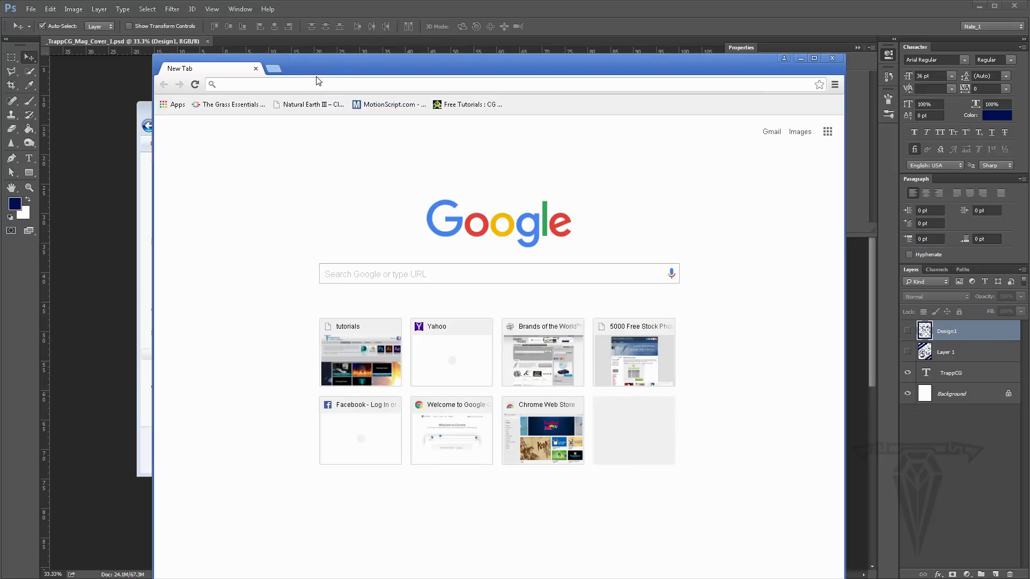
text(trappcg.com)
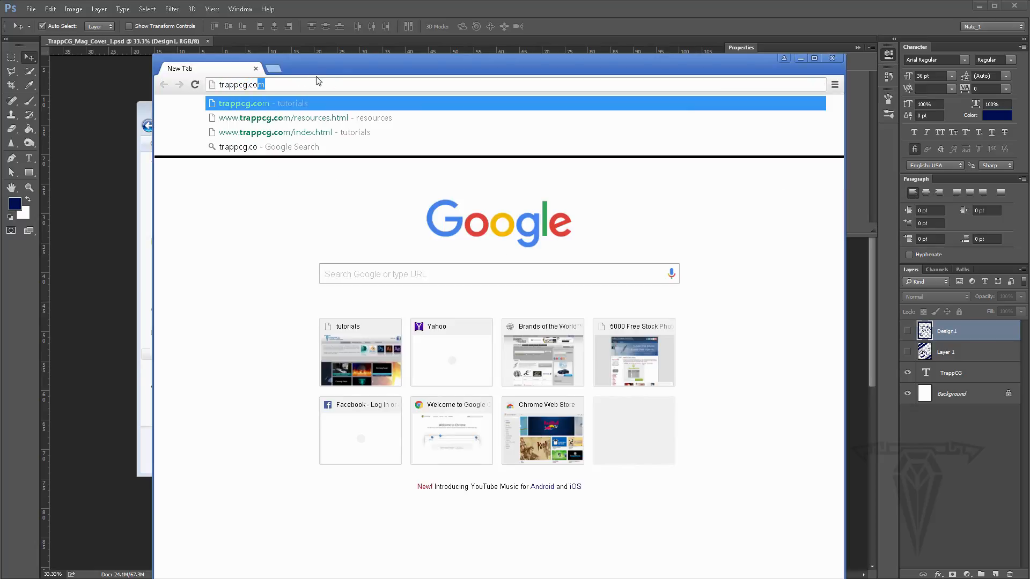
key(Return)
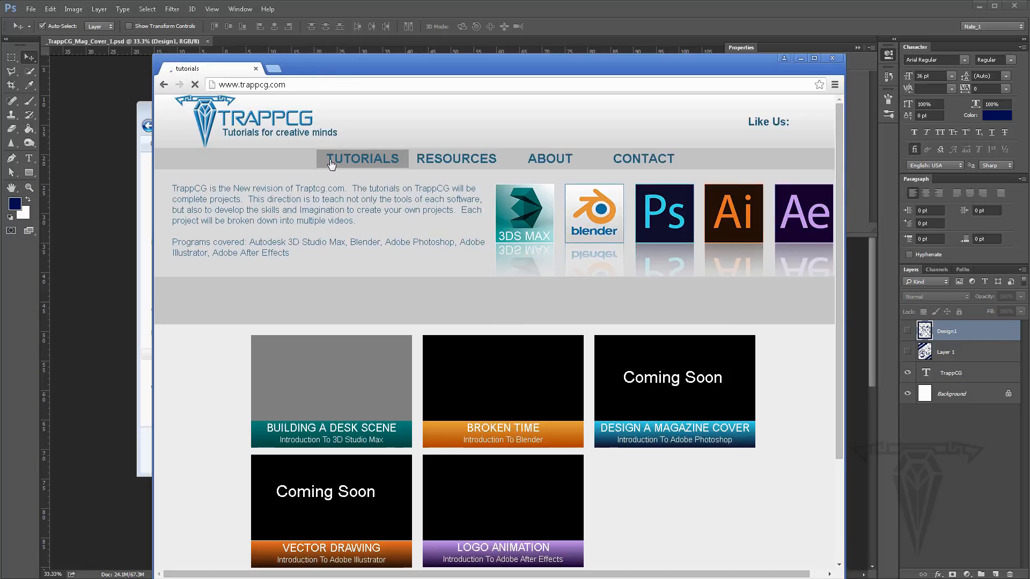
click(448, 160)
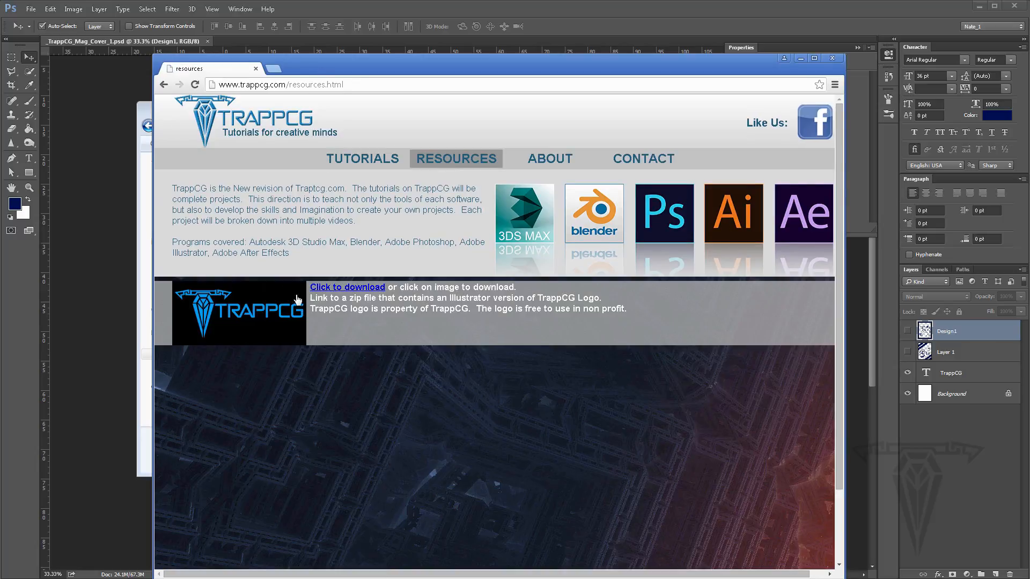
drag(342, 298, 397, 298)
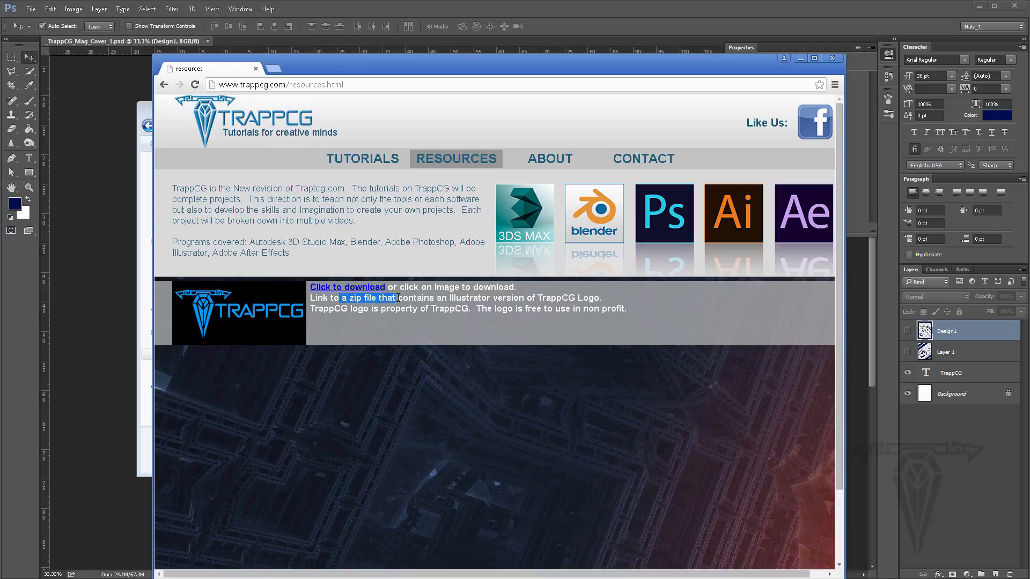
click(799, 59)
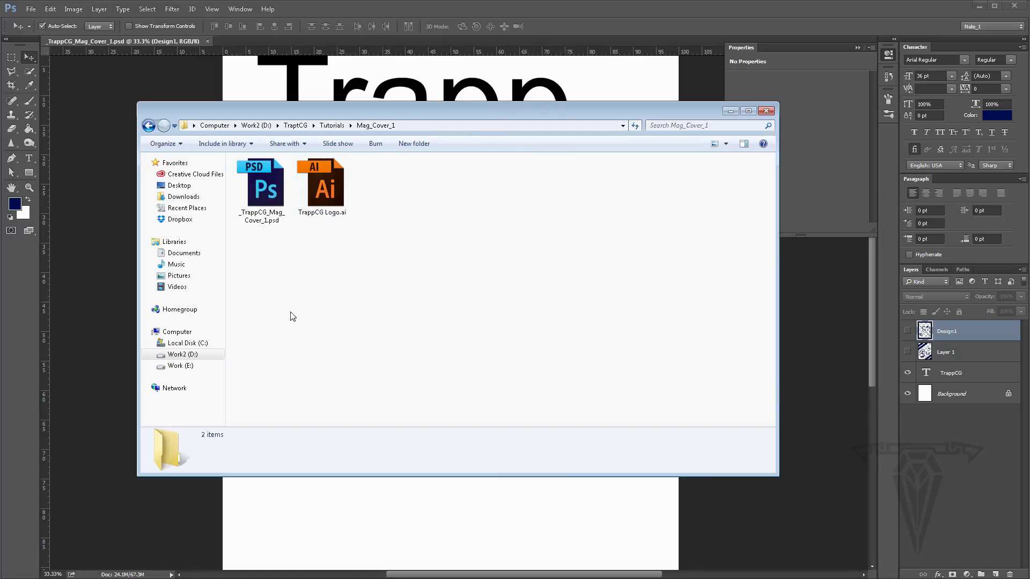
key(alt+Tab)
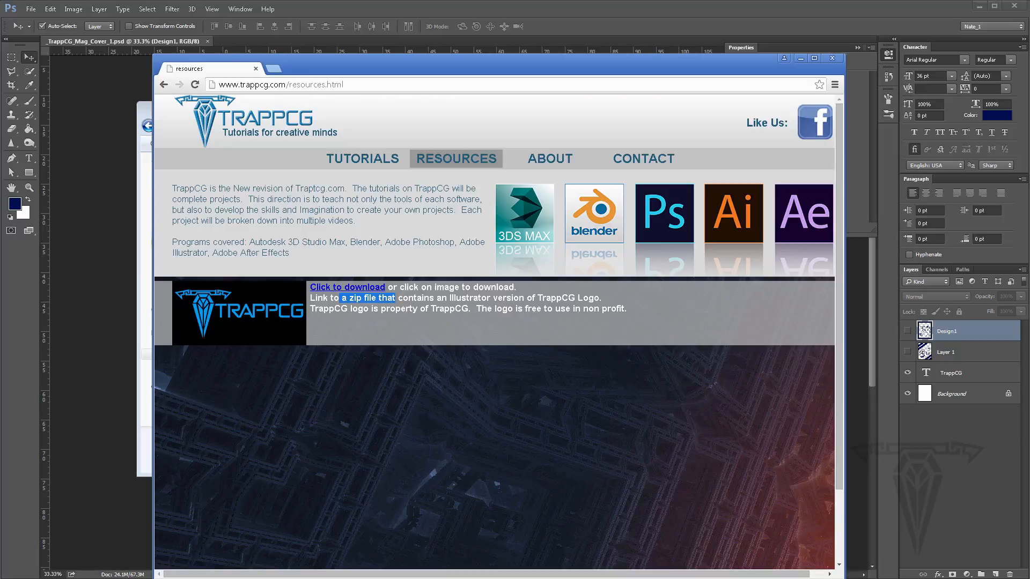
- Open a new browser tab, go to brandsoftheworld.com and search its vector logo library for time
click(274, 69)
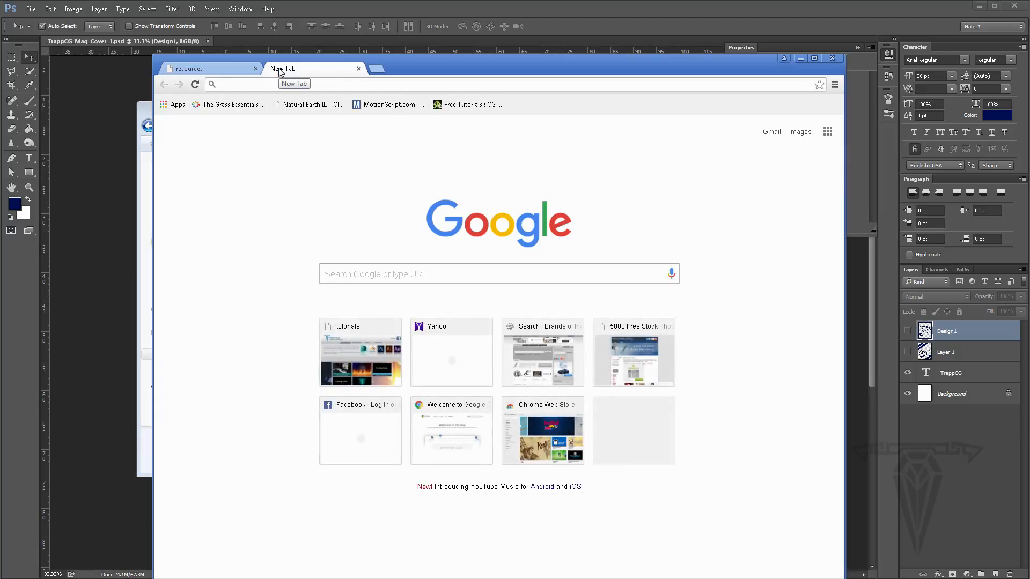
text(pran)
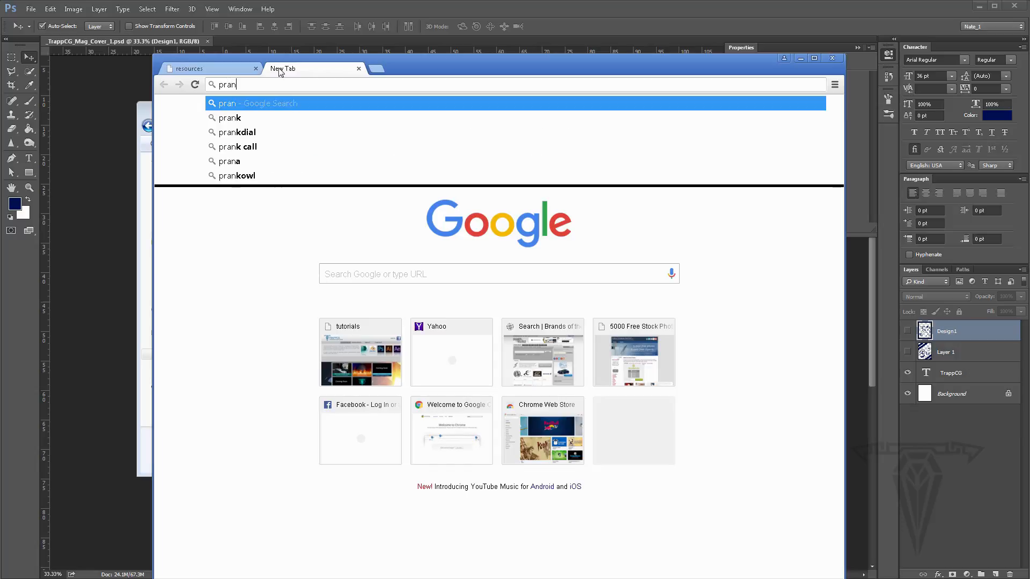
key(BackSpace)
key(BackSpace)
key(BackSpace)
key(BackSpace)
text(br)
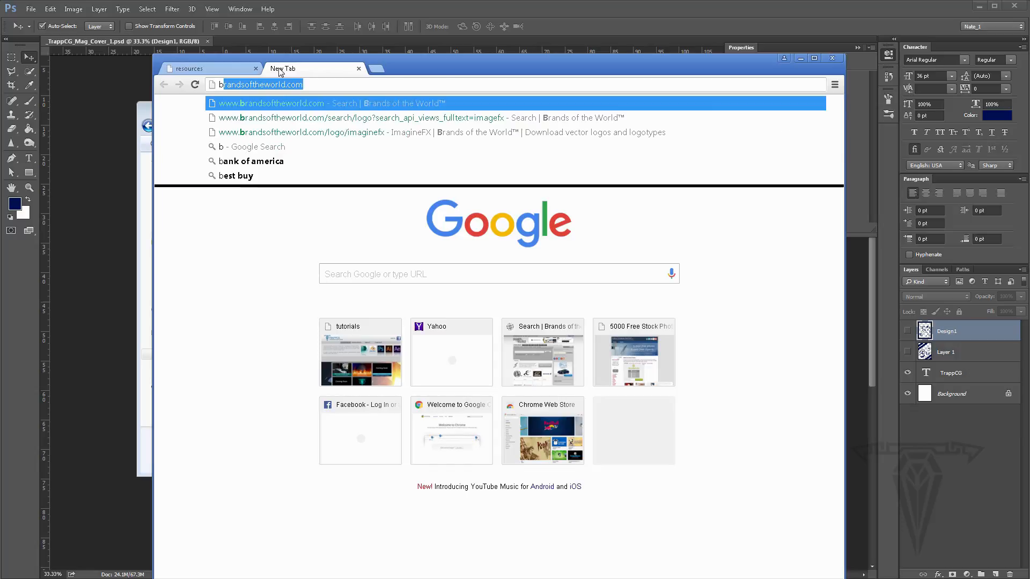
key(Return)
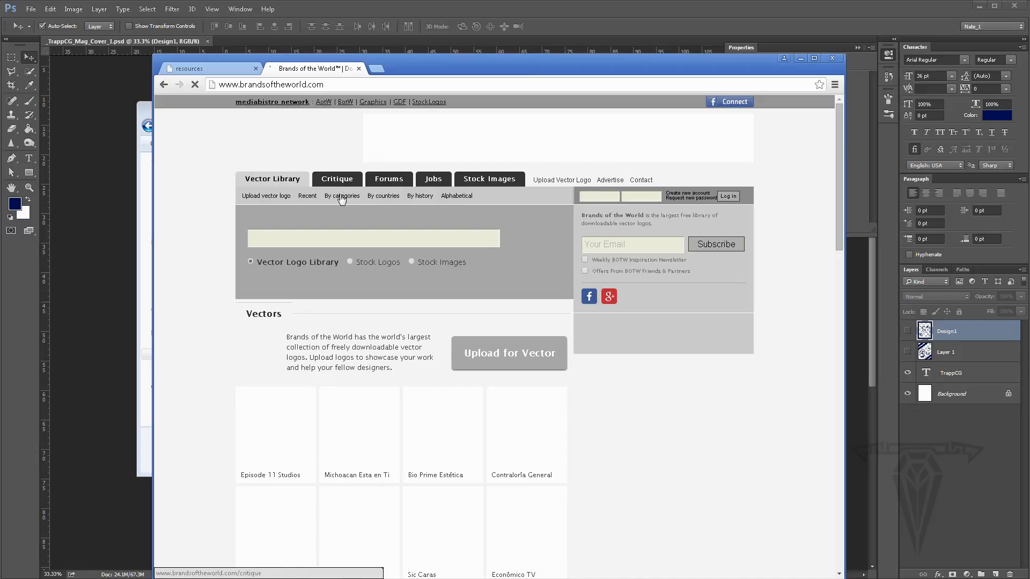
text(time)
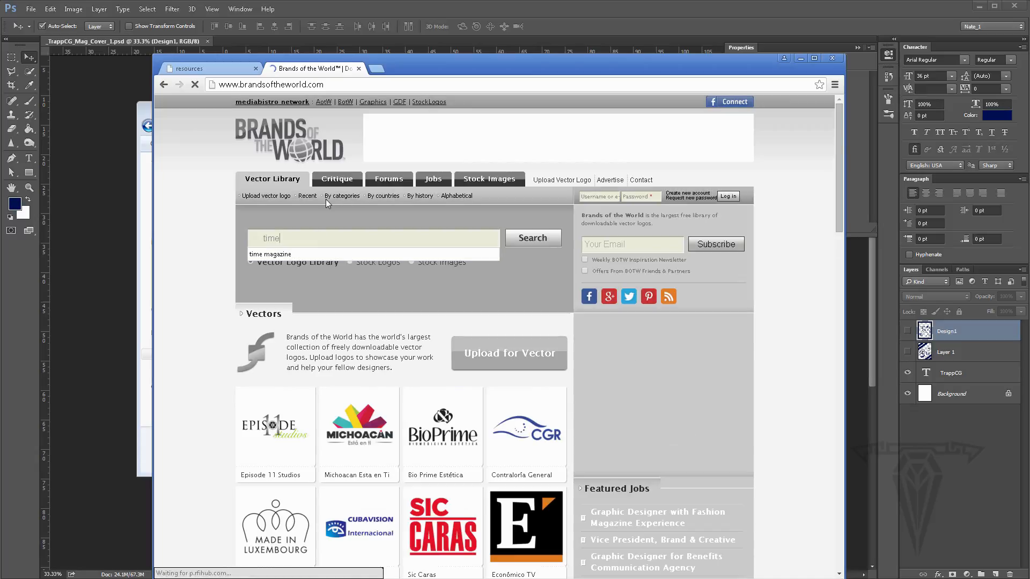
click(541, 244)
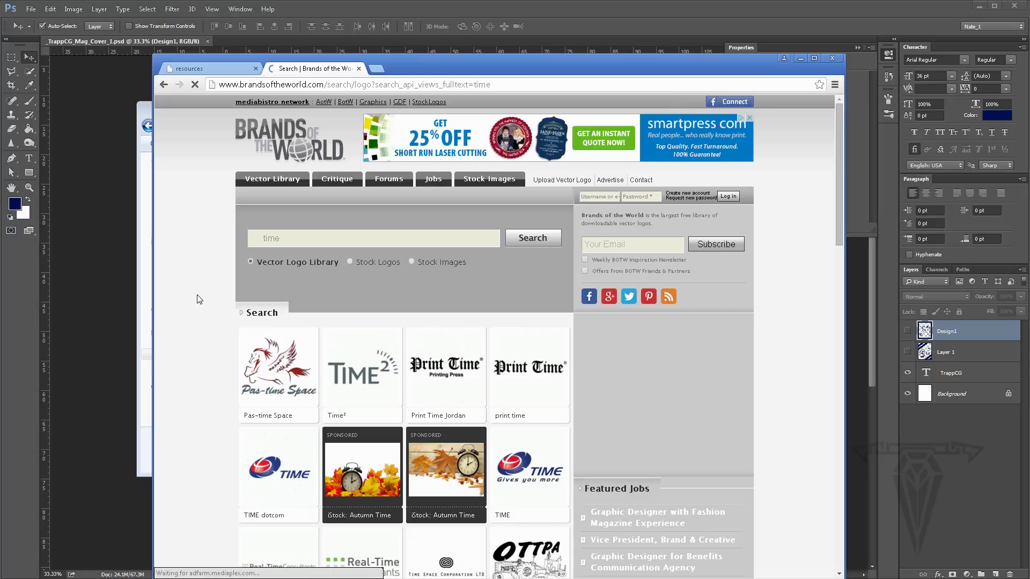
- Scroll through the logo search results for time
scroll(199, 300, down, 5)
scroll(199, 300, down, 1)
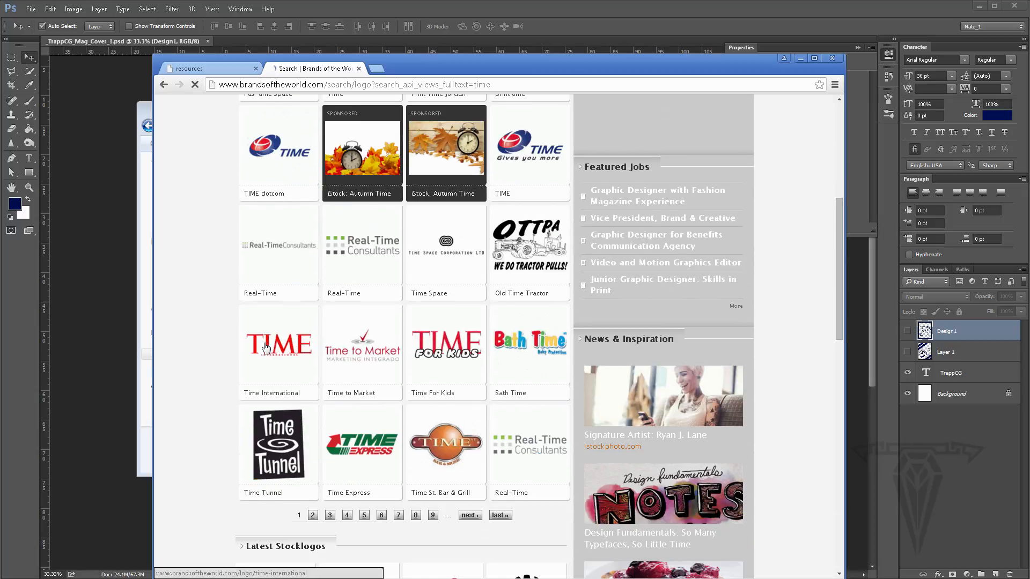
scroll(262, 291, down, 2)
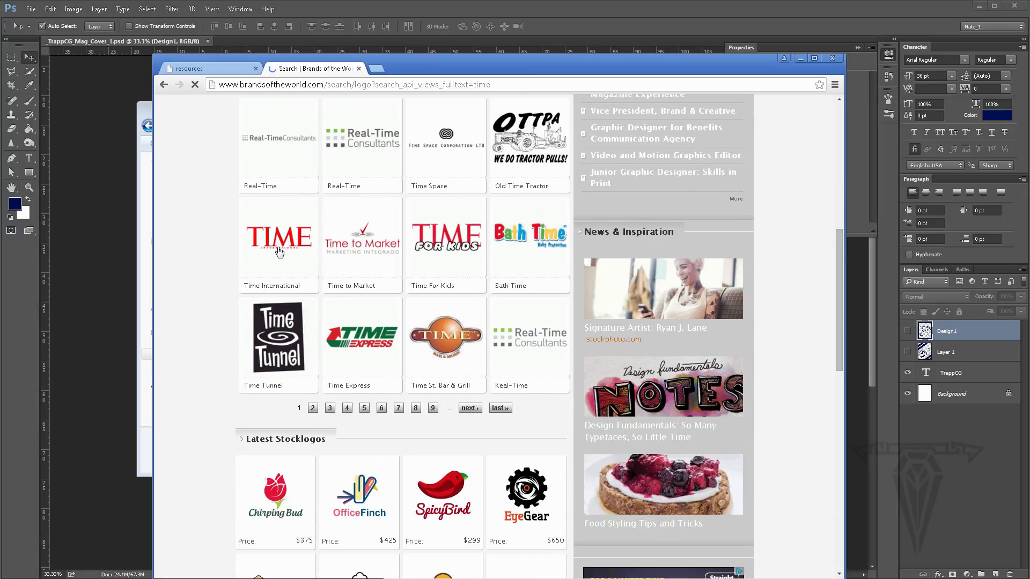
scroll(279, 262, up, 7)
scroll(279, 261, down, 2)
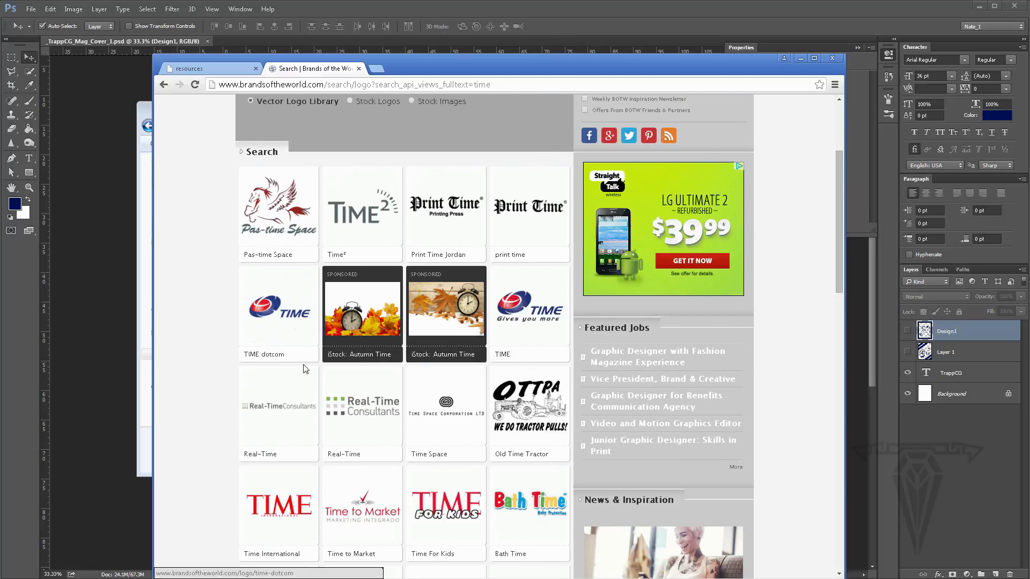
scroll(310, 215, up, 1)
scroll(310, 215, up, 1)
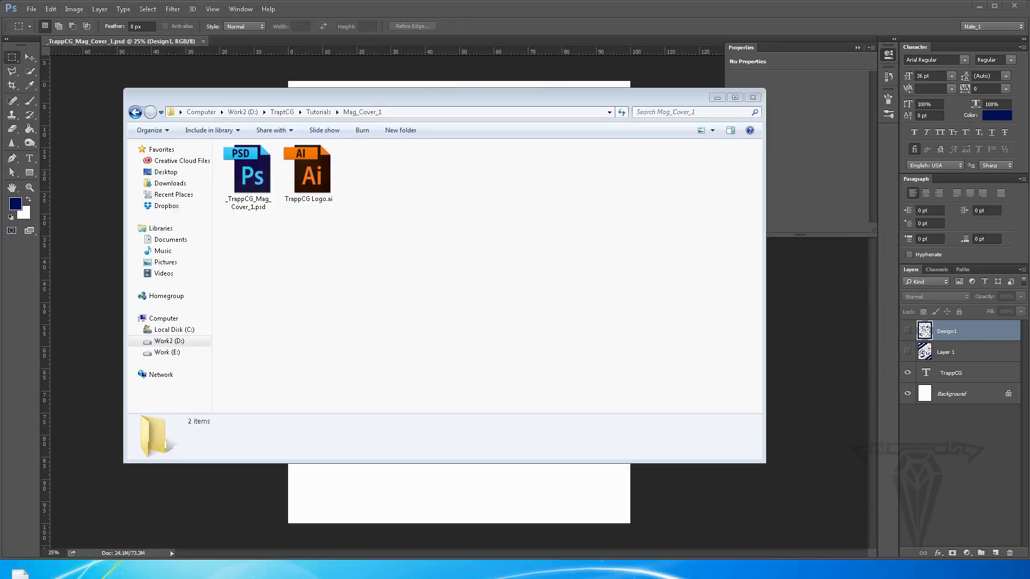
- Copy the Girl.jpg photo into the Mag_Cover_1 folder and close the folder window
drag(606, 3, 455, 225)
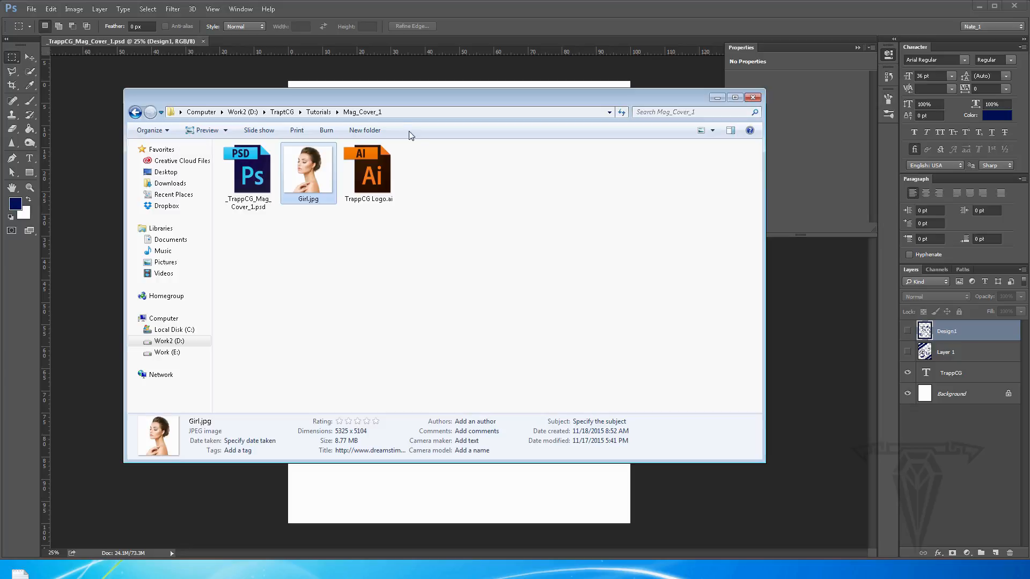
click(162, 42)
click(31, 9)
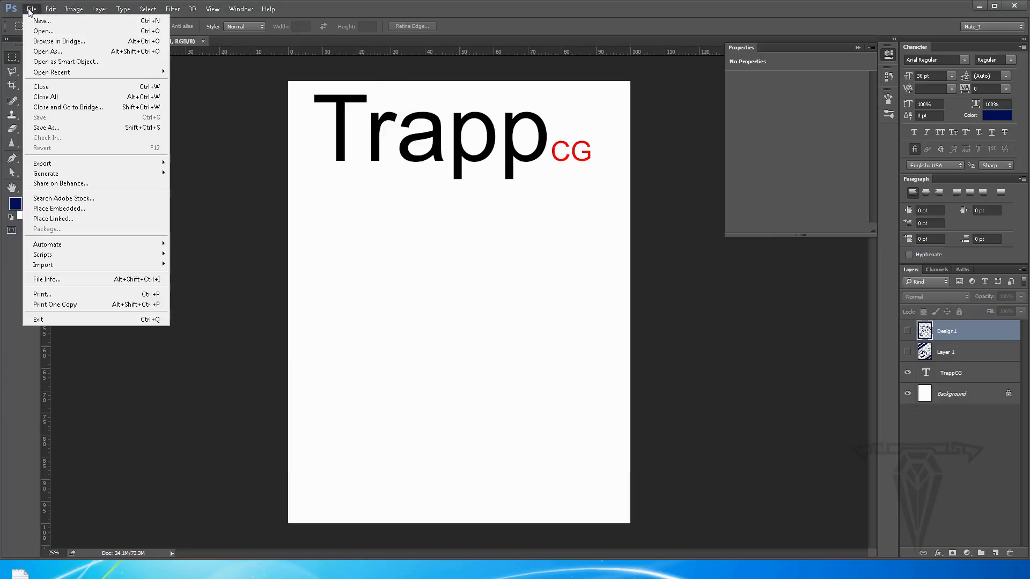
click(437, 261)
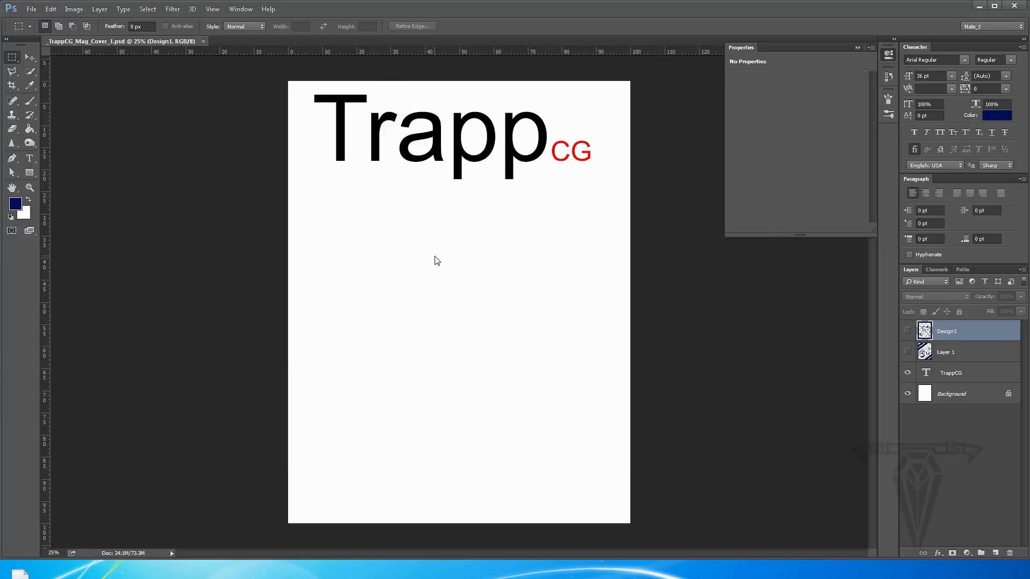